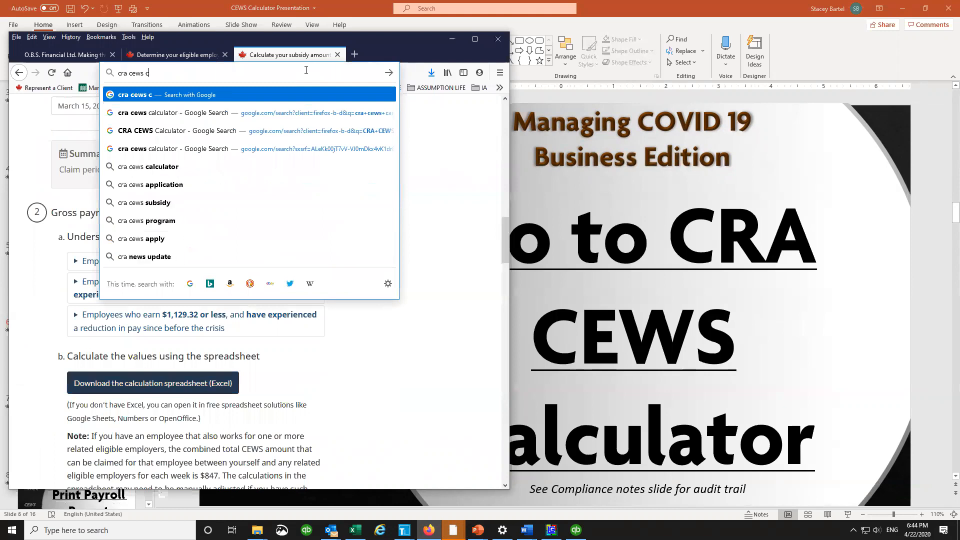
# Step: Search the web for "cra cews calculator", maximize the browser, and open the Canada.ca page for calculating the subsidy amount
pyautogui.press('Down')
pyautogui.press('Return')
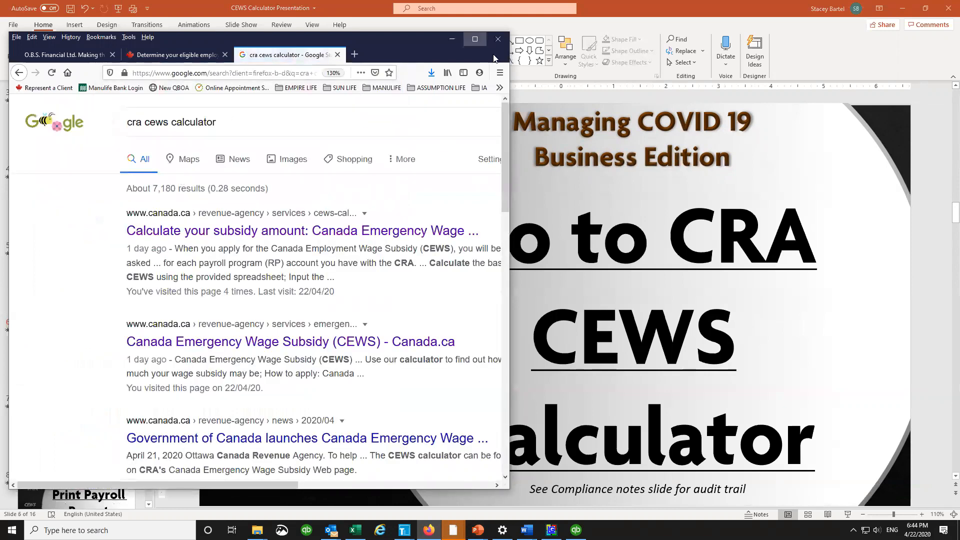
pyautogui.click(474, 38)
pyautogui.click(313, 203)
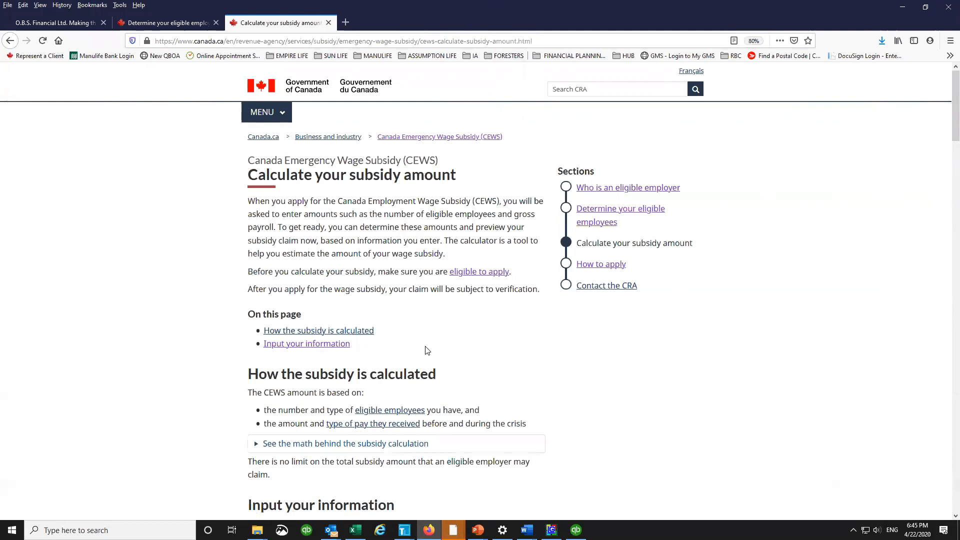
# Step: Review the math behind the subsidy calculation, including the definitions of A, X and Y, and collapse the explanation again
pyautogui.click(363, 445)
pyautogui.scroll(-3, 363, 452)
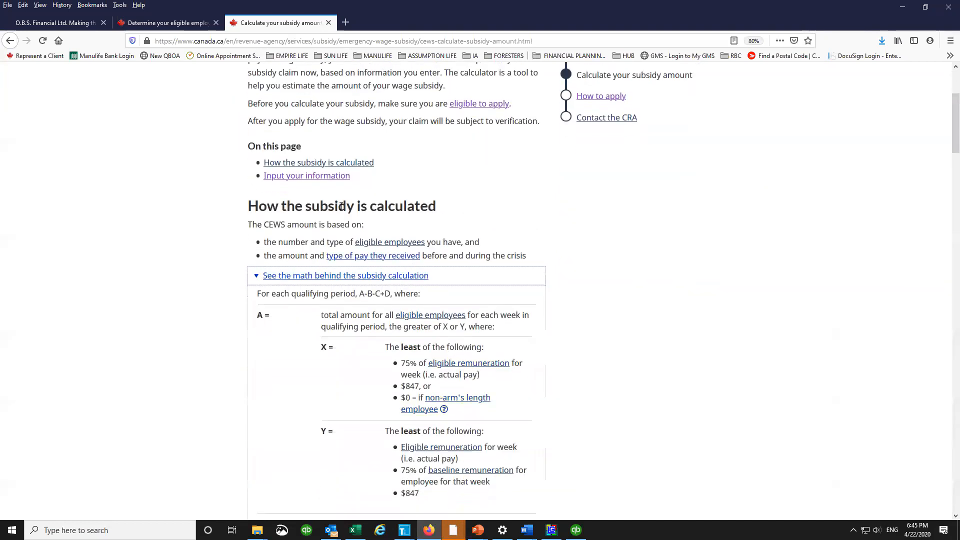
pyautogui.click(380, 276)
# Step: Look over the whole calculator form, from the usage instructions through claim period, payroll, premiums and deductions to the results section
pyautogui.scroll(-1, 459, 402)
pyautogui.scroll(-5, 459, 401)
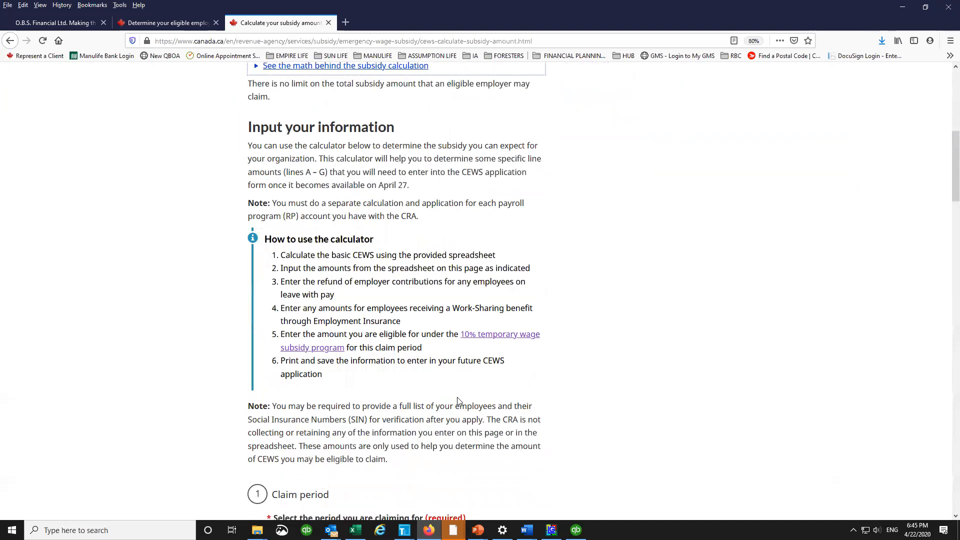
pyautogui.scroll(-1, 395, 446)
pyautogui.scroll(-4, 395, 446)
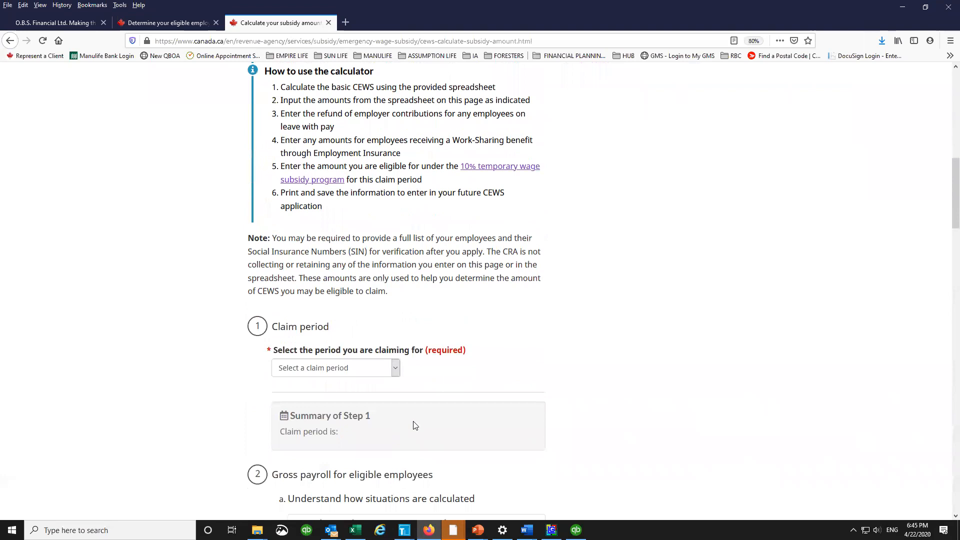
pyautogui.scroll(-3, 500, 435)
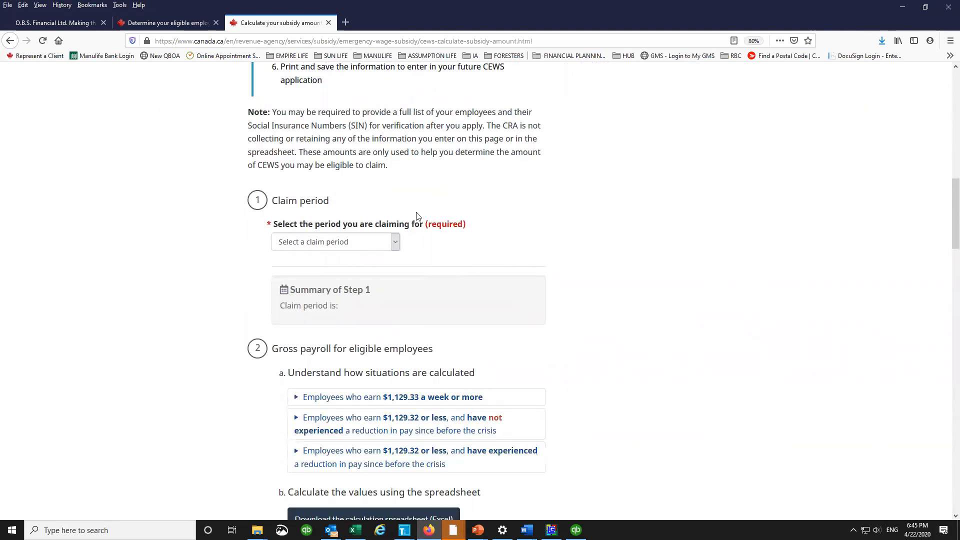
pyautogui.scroll(-1, 472, 393)
pyautogui.scroll(-8, 472, 393)
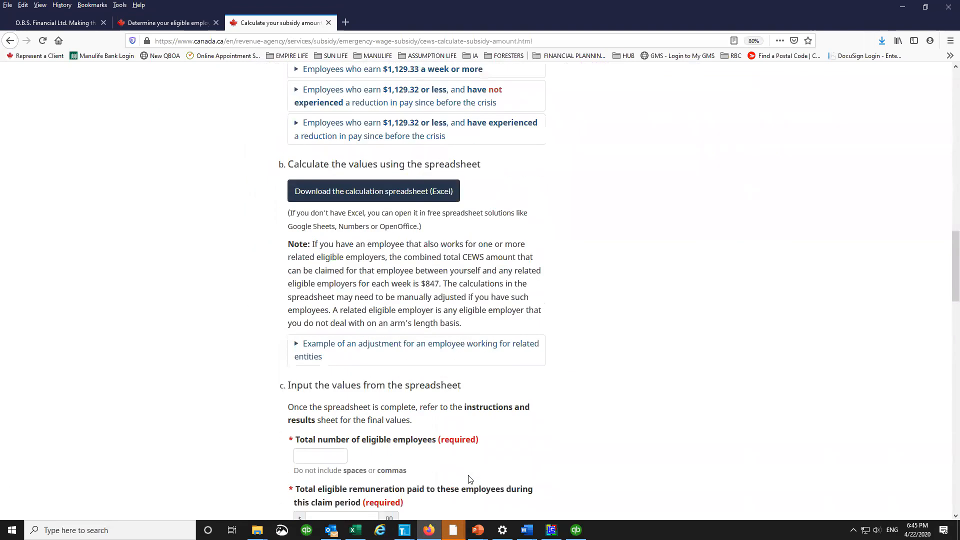
pyautogui.scroll(-14, 466, 474)
pyautogui.scroll(-15, 467, 475)
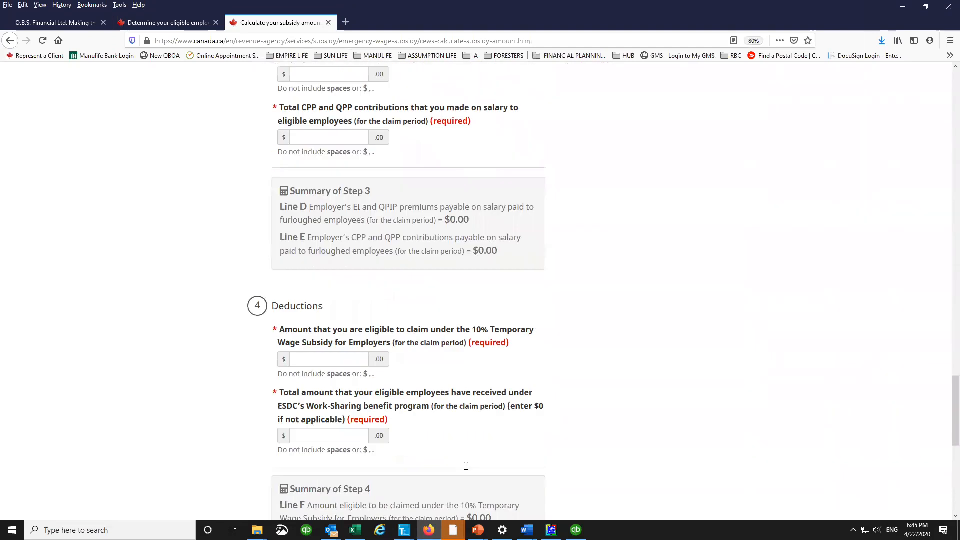
# Step: Set the claim period in step 1 of the calculator to March 15, 2020 to April 11, 2020
pyautogui.scroll(18, 466, 454)
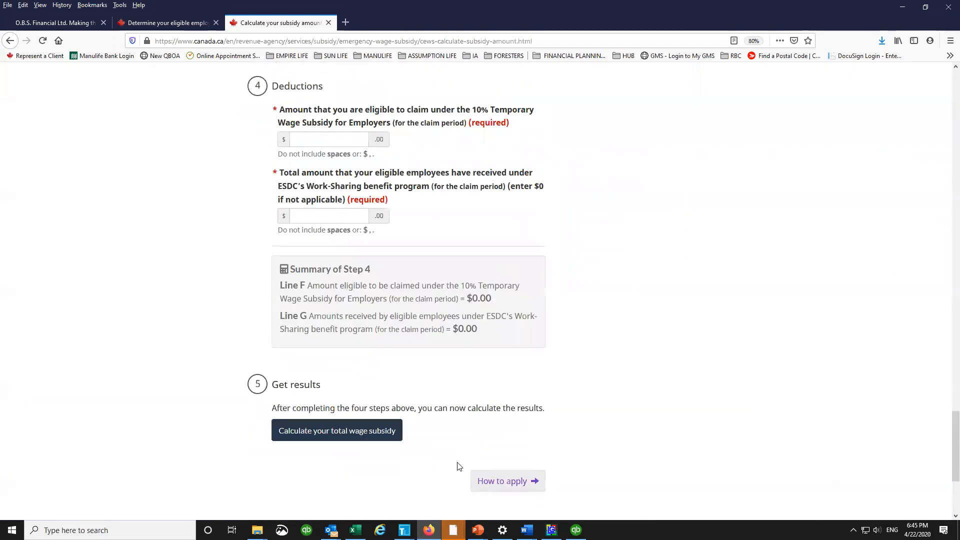
pyautogui.scroll(12, 420, 476)
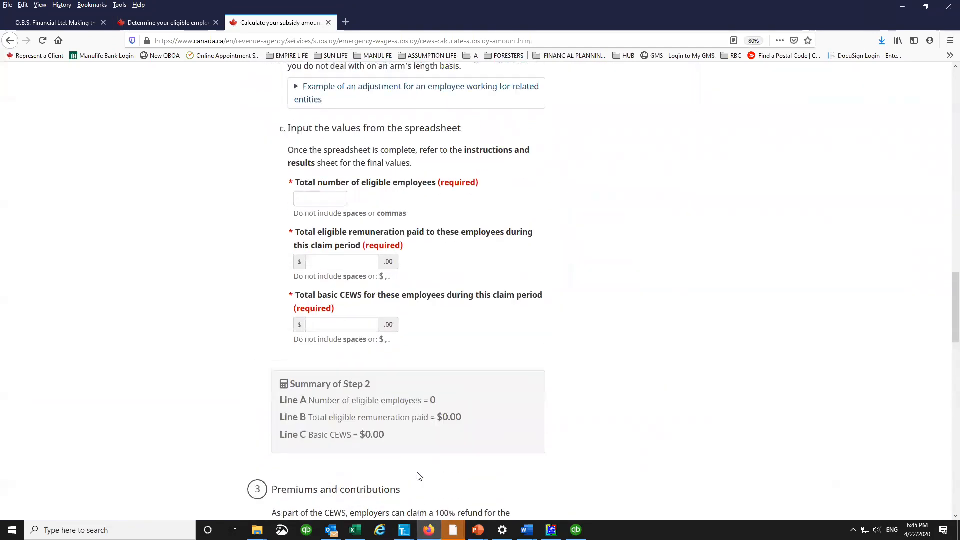
pyautogui.scroll(5, 418, 472)
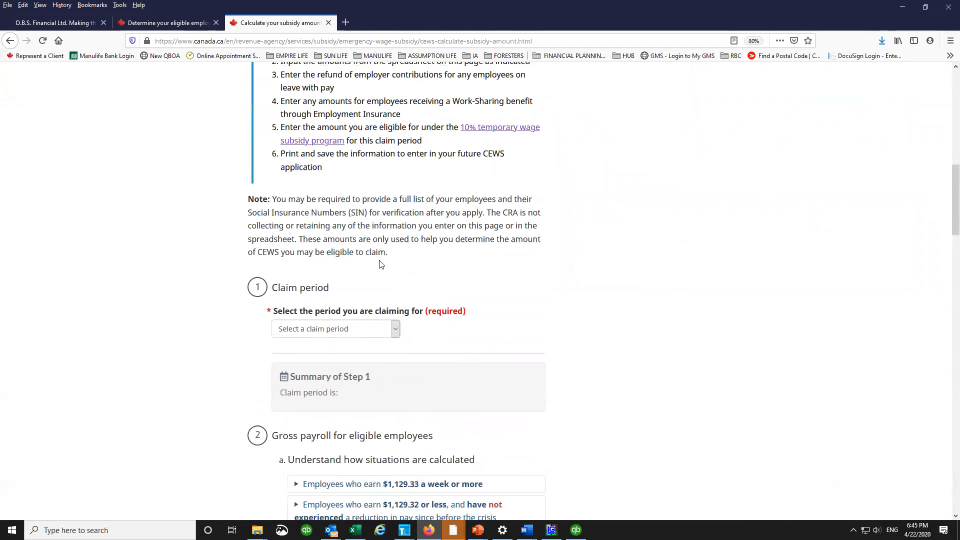
pyautogui.click(395, 330)
pyautogui.click(365, 358)
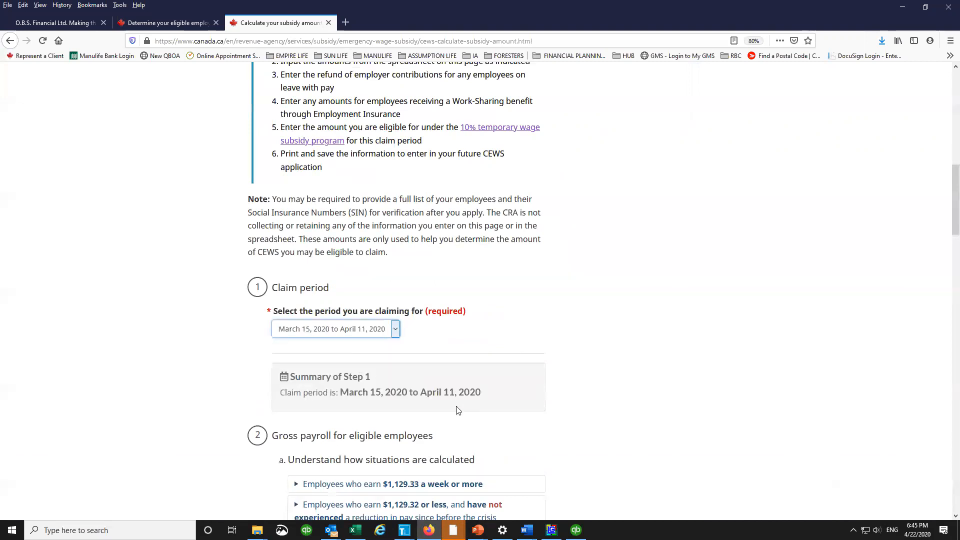
# Step: Review the calculation rules for employees earning $1,129.33 a week or more and those earning $1,129.32 or less without a pay reduction
pyautogui.scroll(-3, 489, 370)
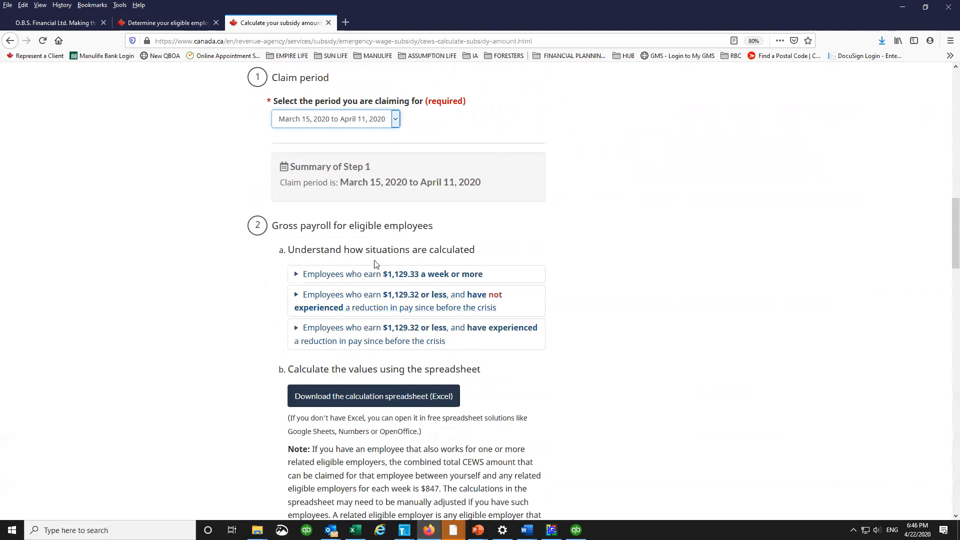
pyautogui.click(377, 274)
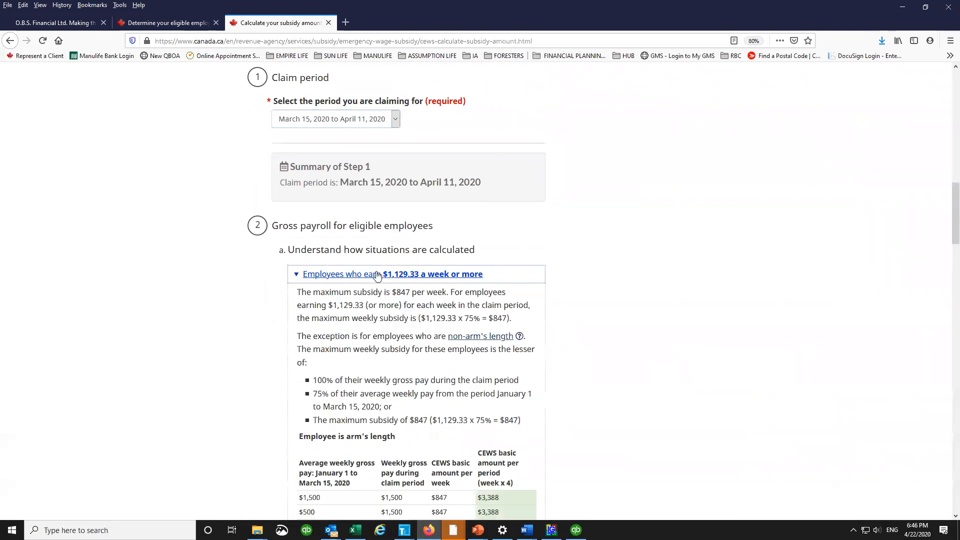
pyautogui.scroll(-3, 375, 240)
pyautogui.click(358, 149)
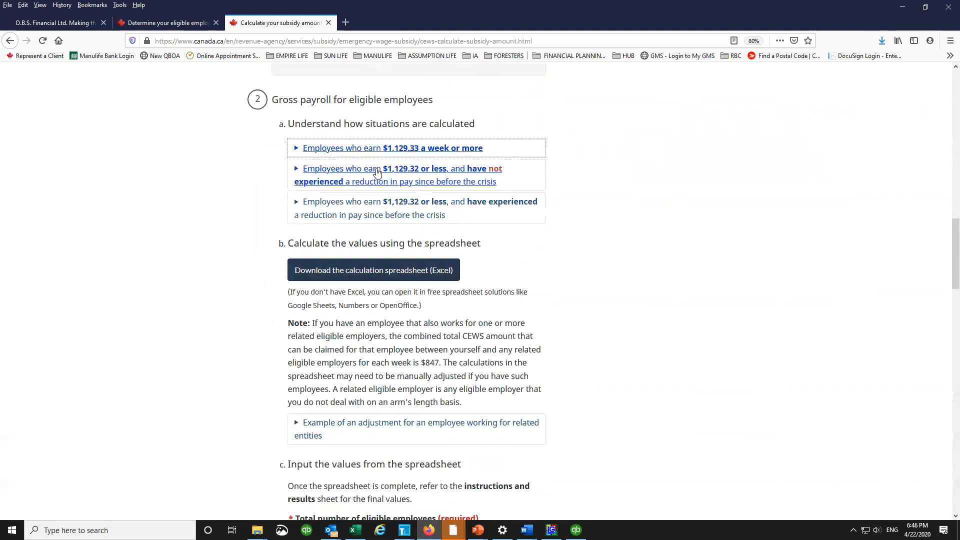
pyautogui.click(377, 174)
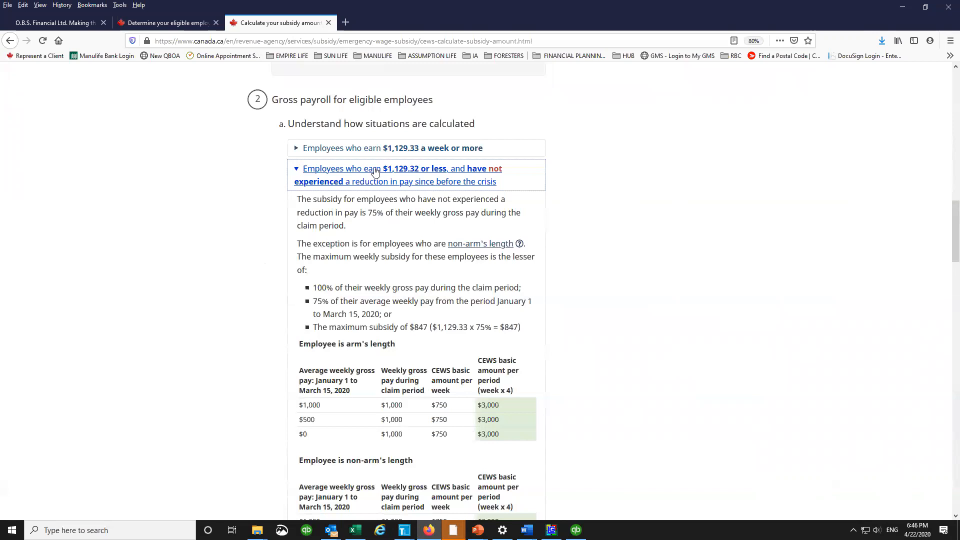
pyautogui.click(372, 172)
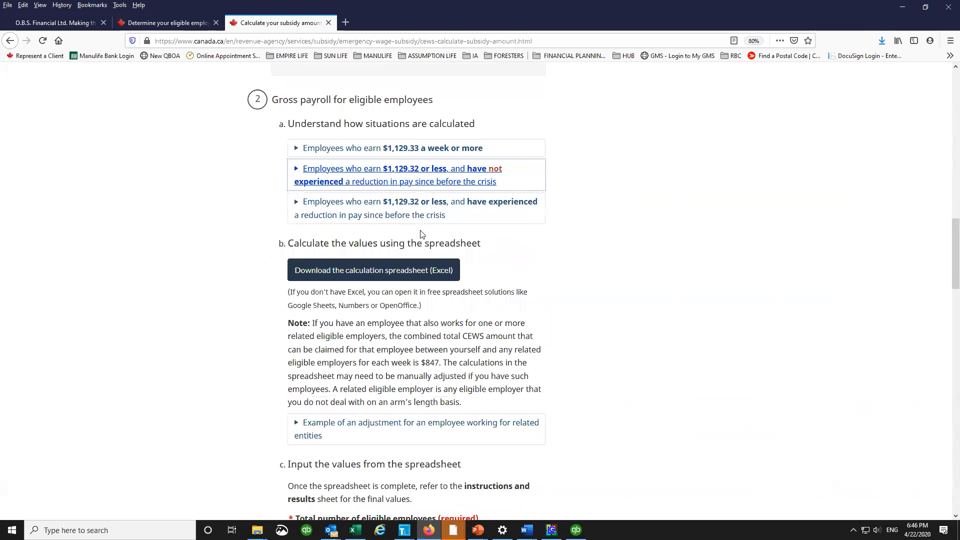
# Step: Expand and examine the rules and example tables for employees earning $1,129.32 or less who have experienced a pay reduction
pyautogui.click(420, 213)
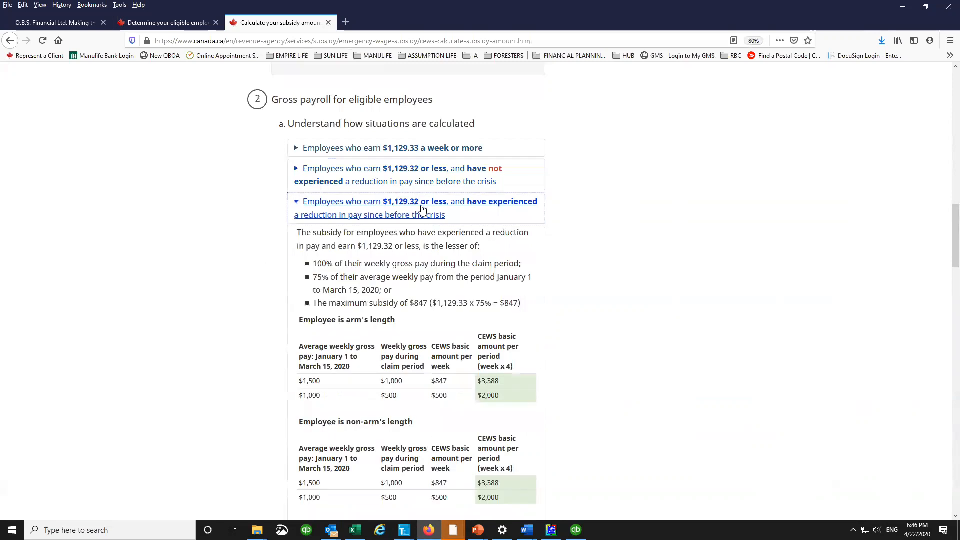
pyautogui.scroll(-5, 459, 404)
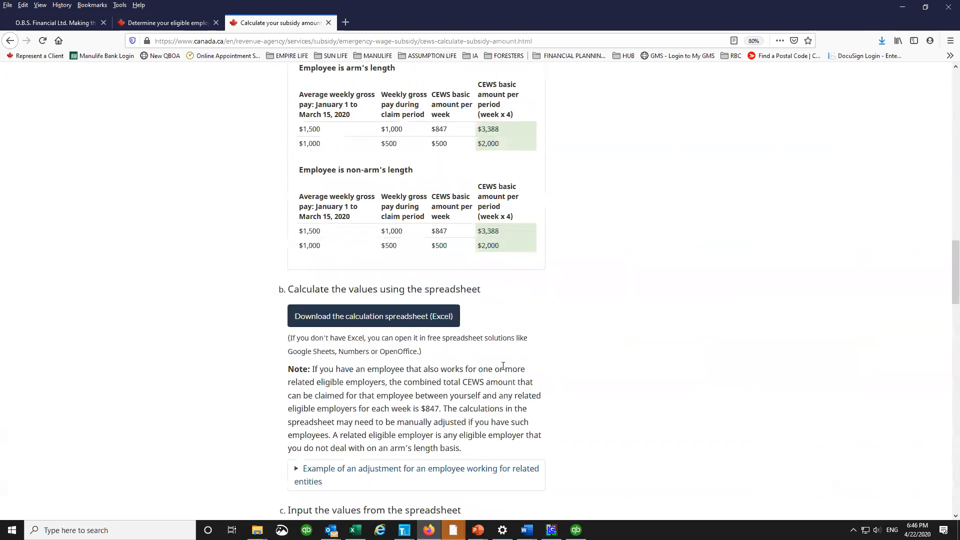
pyautogui.scroll(6, 503, 367)
pyautogui.scroll(-3, 510, 315)
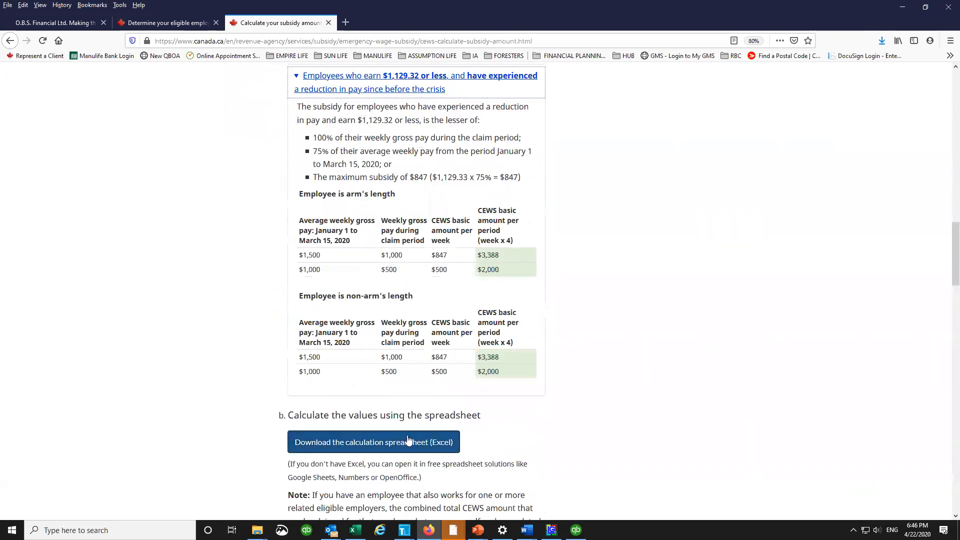
# Step: Expand the adjustment example for an employee working for related entities and highlight the line about the $847 weekly maximum
pyautogui.scroll(-8, 408, 440)
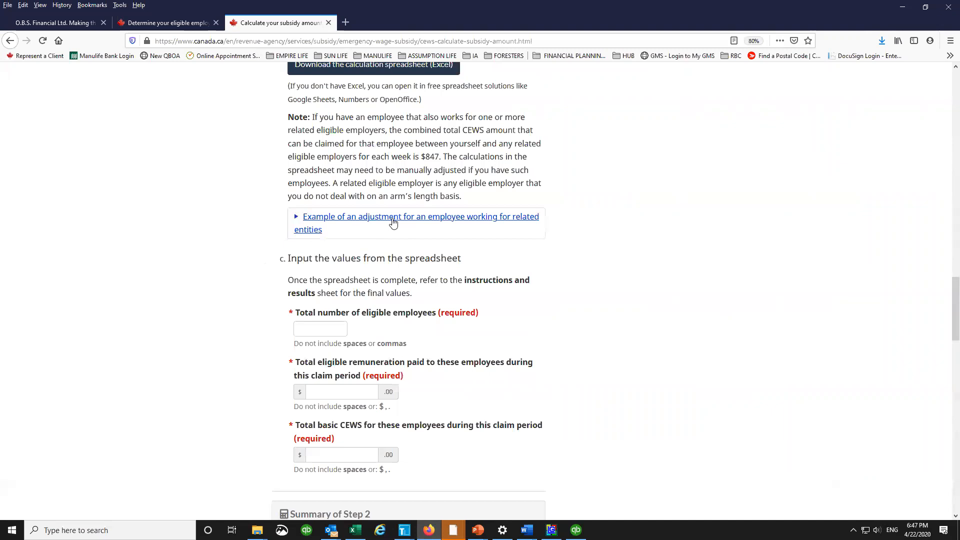
pyautogui.click(459, 222)
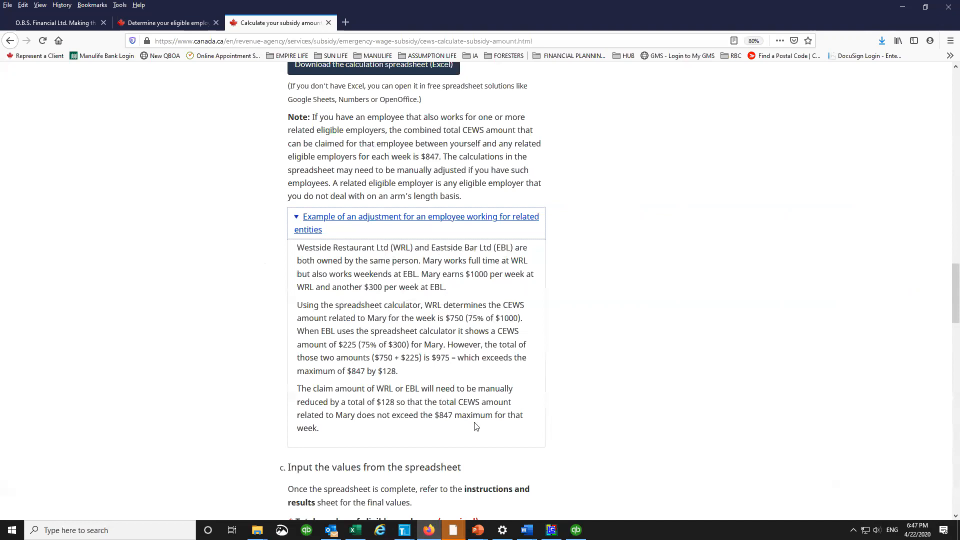
pyautogui.moveTo(334, 419); pyautogui.dragTo(528, 423)
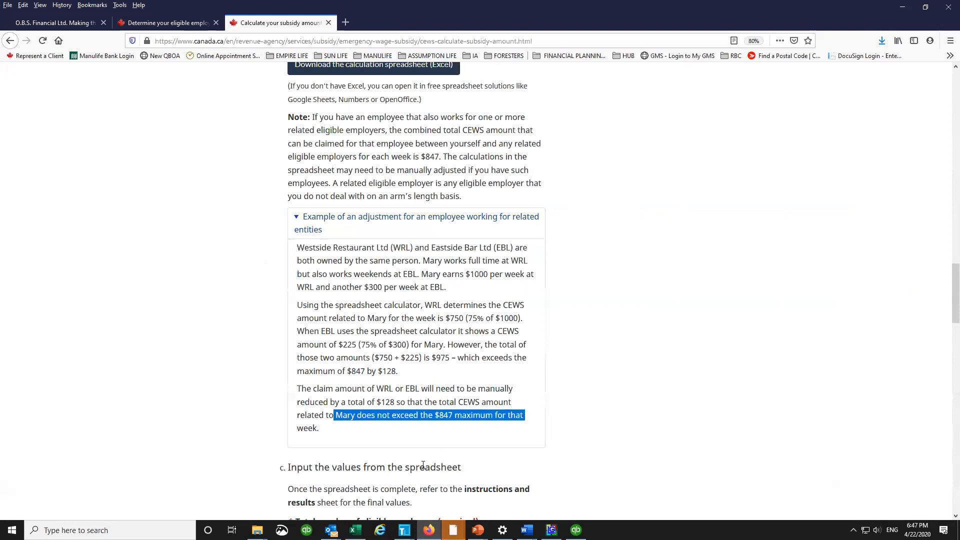
# Step: Examine the fields for number of eligible employees, eligible remuneration and basic CEWS, along with the Summary of Step 2
pyautogui.scroll(-1, 500, 478)
pyautogui.scroll(-4, 501, 478)
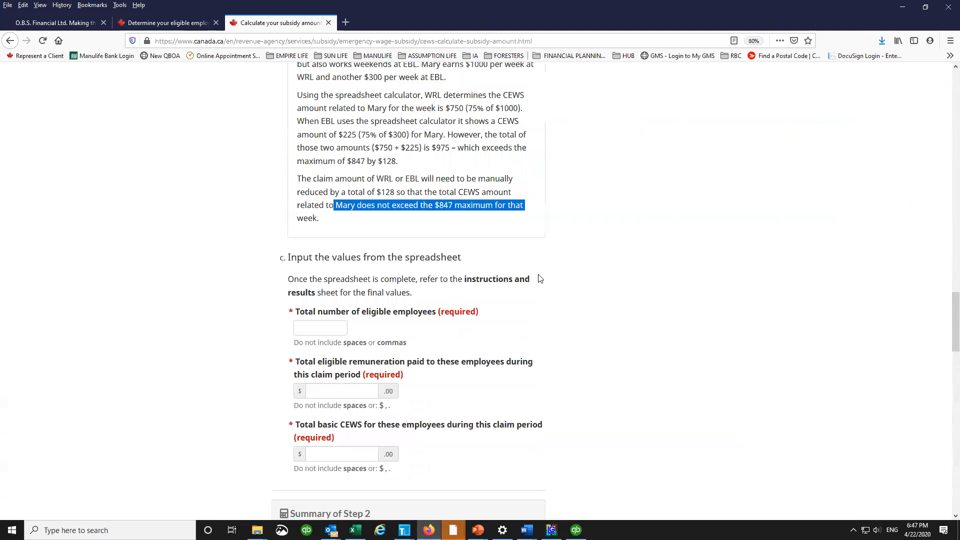
pyautogui.click(338, 328)
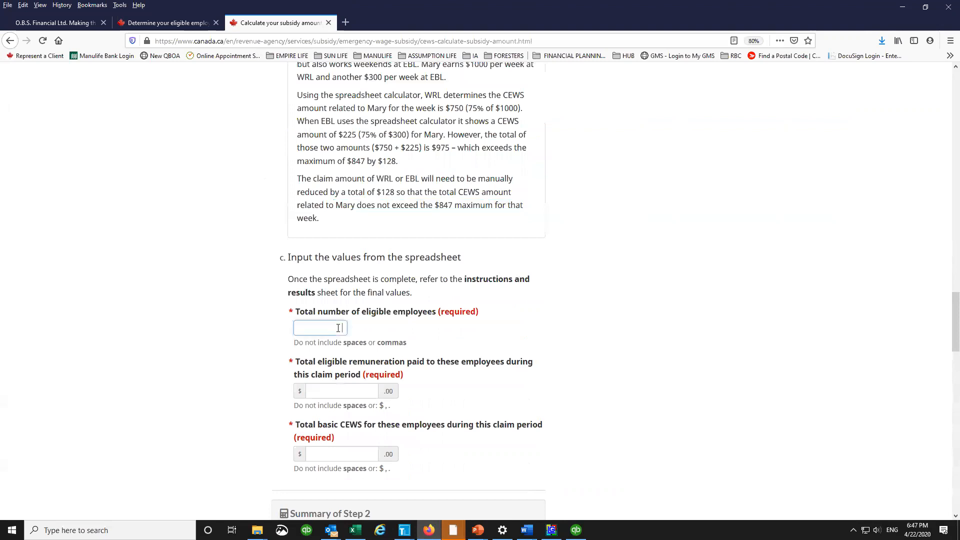
pyautogui.click(341, 391)
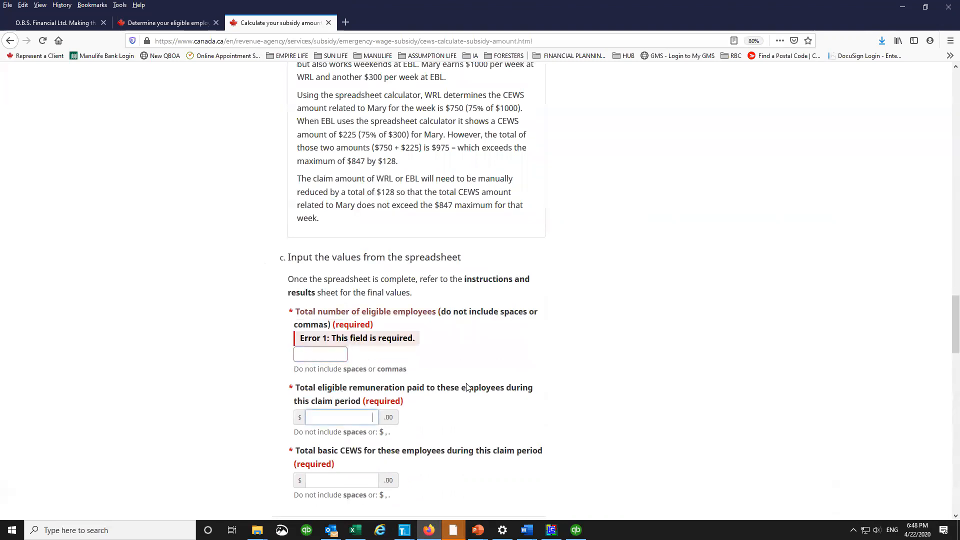
pyautogui.click(351, 481)
pyautogui.scroll(-3, 550, 425)
pyautogui.scroll(-3, 450, 369)
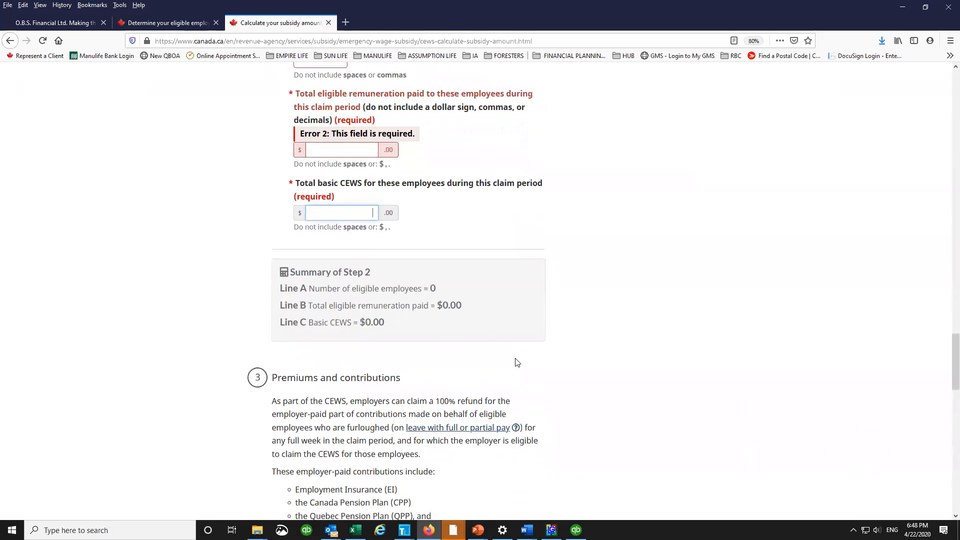
pyautogui.scroll(-1, 456, 249)
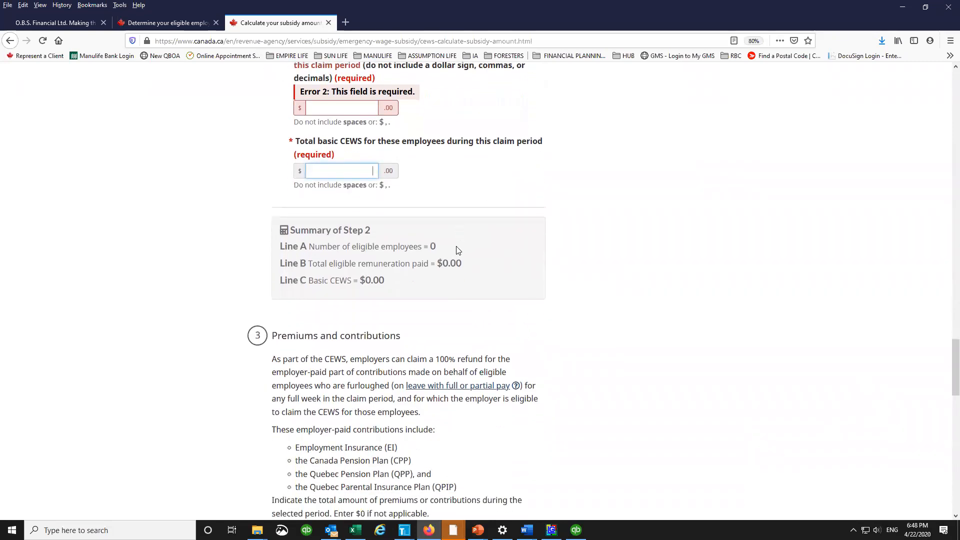
# Step: Highlight the wording on furloughed employees under Premiums and contributions, and place the cursor in the EI and QPIP premiums field
pyautogui.scroll(-3, 485, 264)
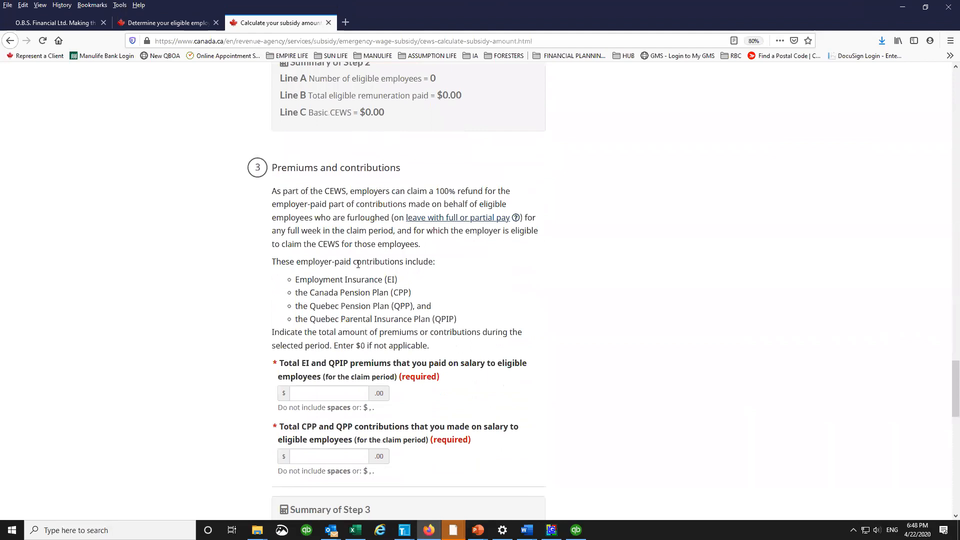
pyautogui.moveTo(299, 218); pyautogui.dragTo(514, 224)
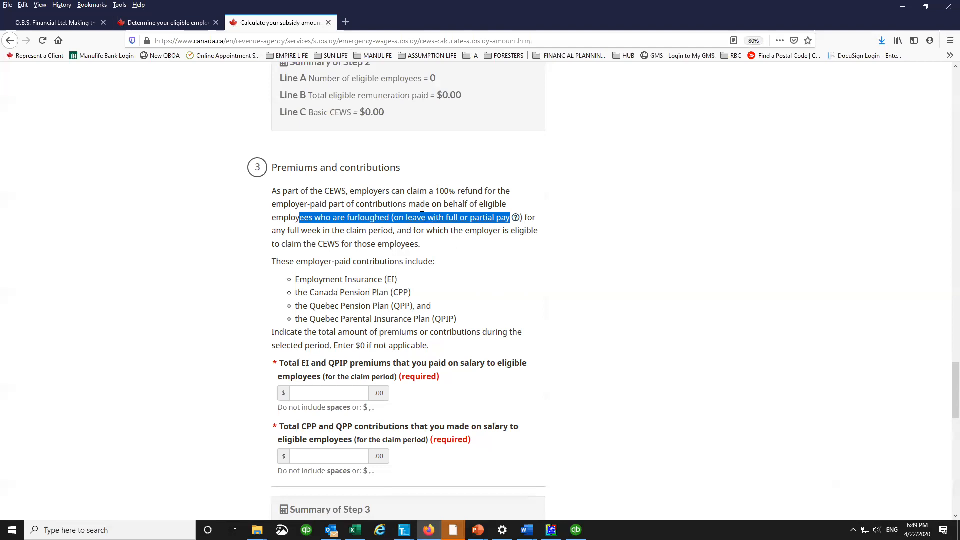
pyautogui.scroll(-2, 375, 241)
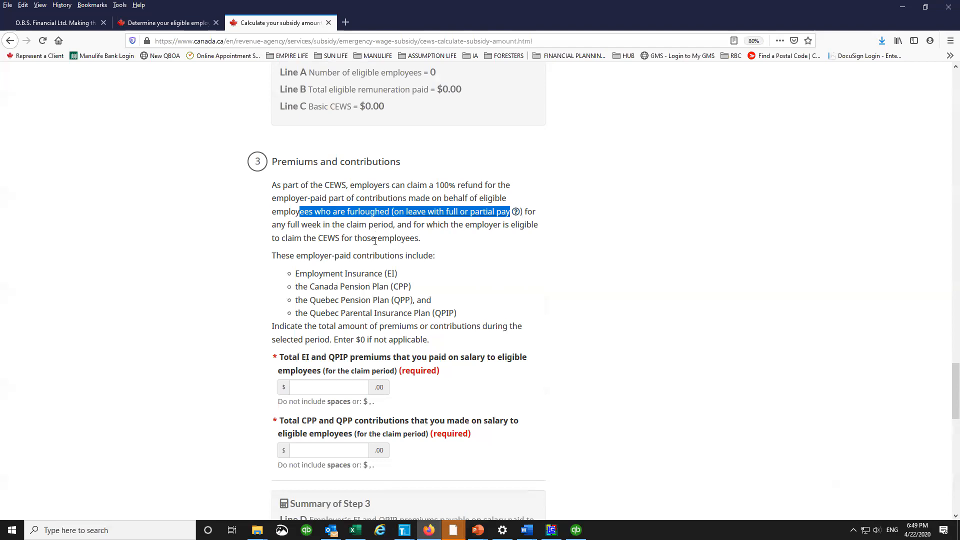
pyautogui.click(354, 269)
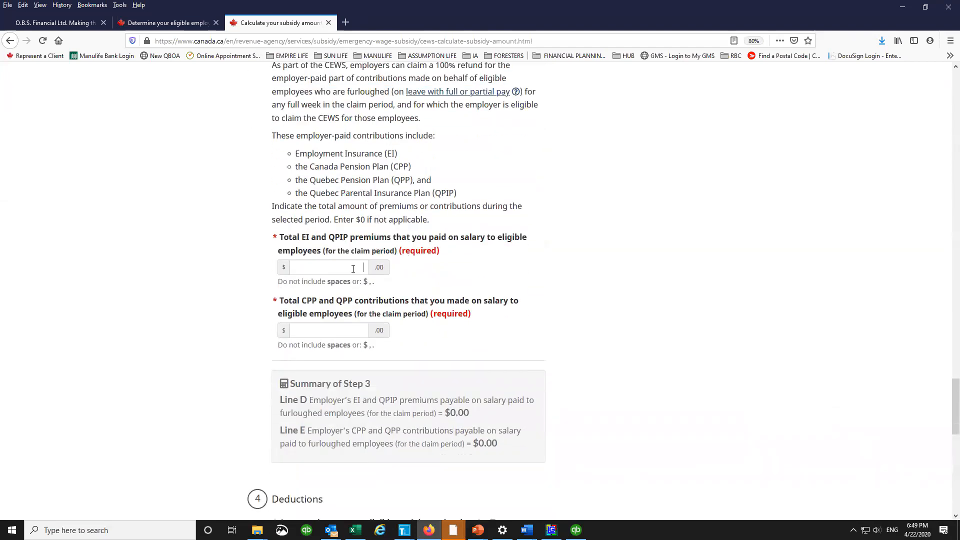
# Step: Review the 10% Temporary Wage Subsidy and Work-Sharing deduction fields, the Summary of Step 4 and the Get results section
pyautogui.scroll(-5, 420, 311)
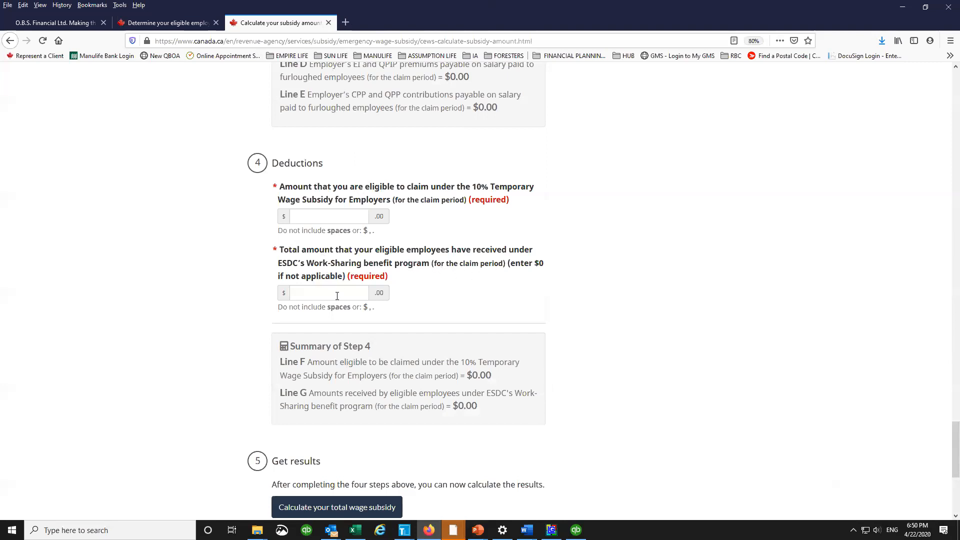
pyautogui.scroll(-3, 452, 300)
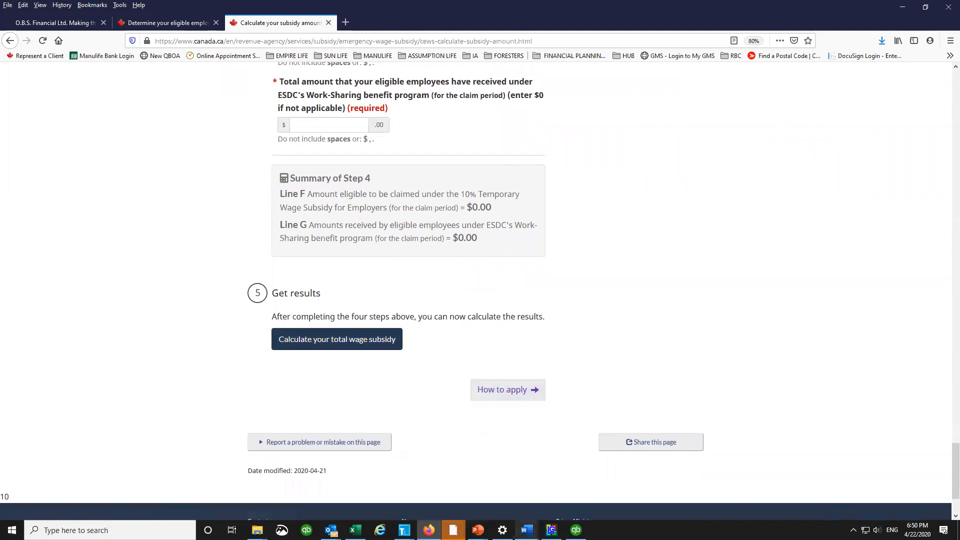
pyautogui.moveTo(527, 530)
pyautogui.scroll(5, 443, 365)
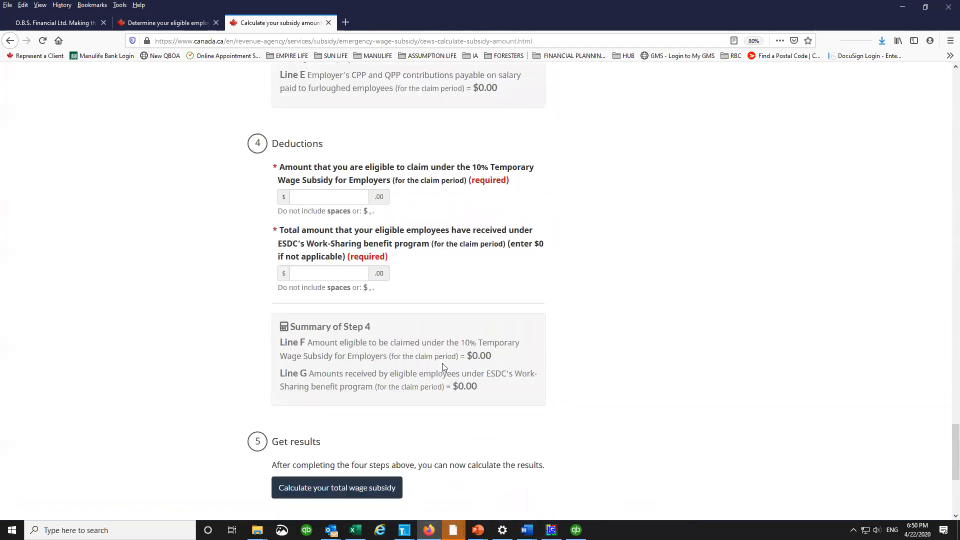
# Step: Return to the spreadsheet download in Step 2 and open cews-calculation.xlsx in Excel in a maximized window
pyautogui.scroll(7, 443, 363)
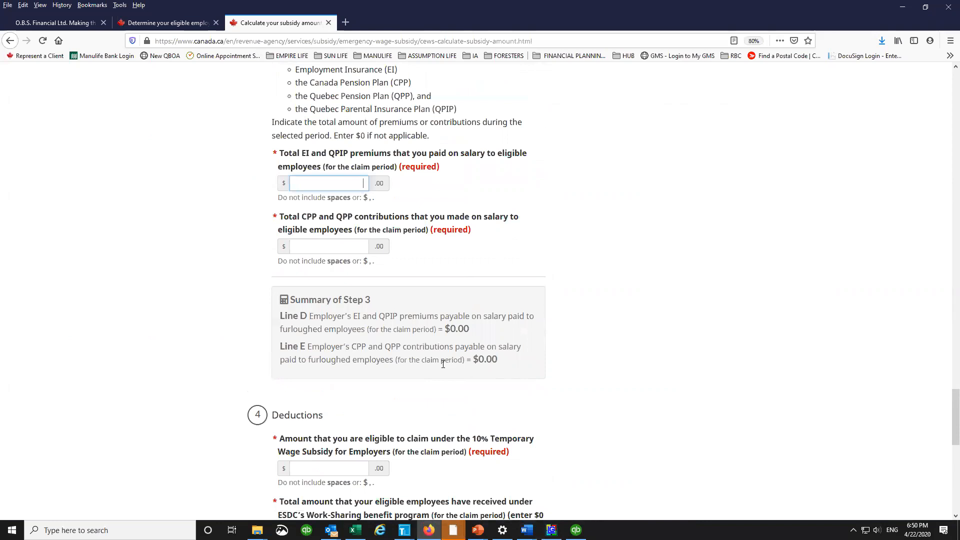
pyautogui.scroll(6, 481, 337)
pyautogui.scroll(-1, 425, 244)
pyautogui.scroll(10, 488, 217)
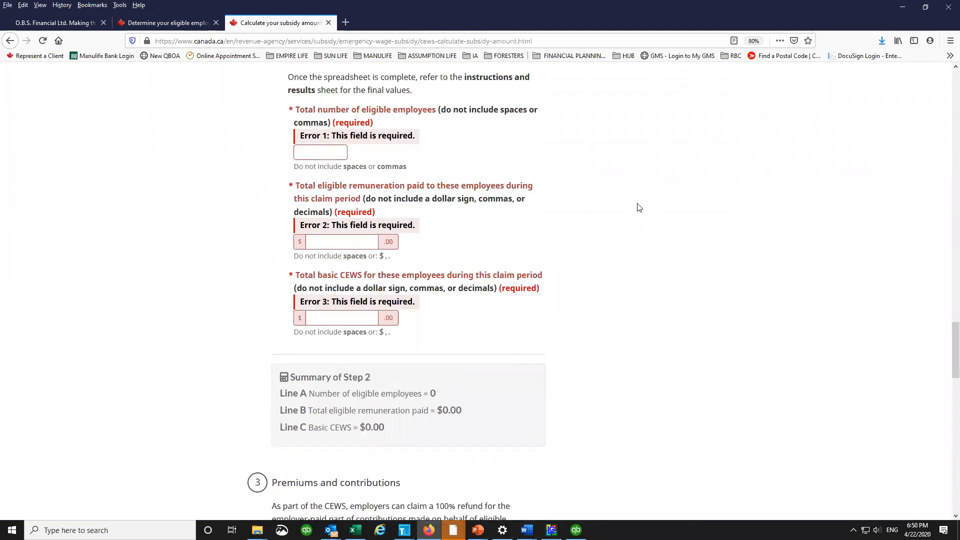
pyautogui.scroll(15, 630, 213)
pyautogui.click(423, 240)
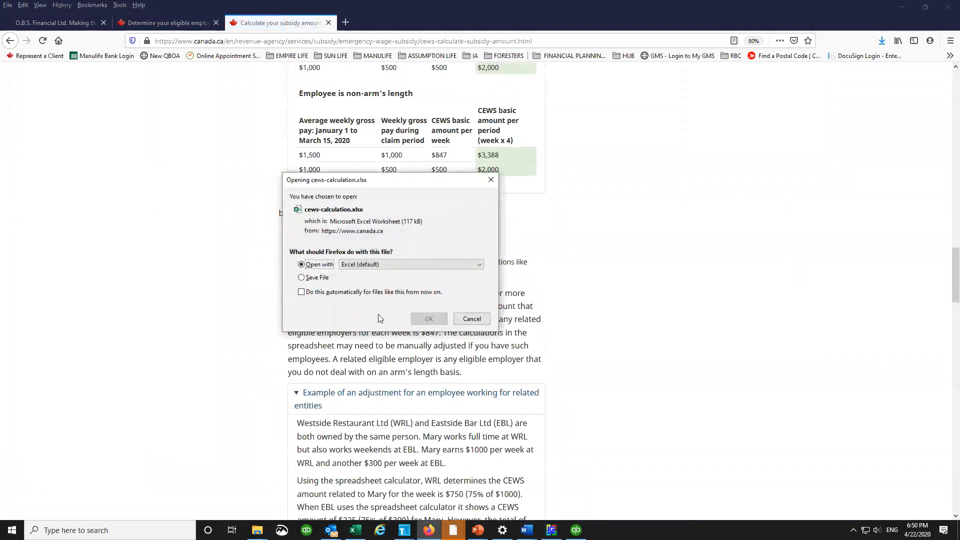
pyautogui.click(429, 319)
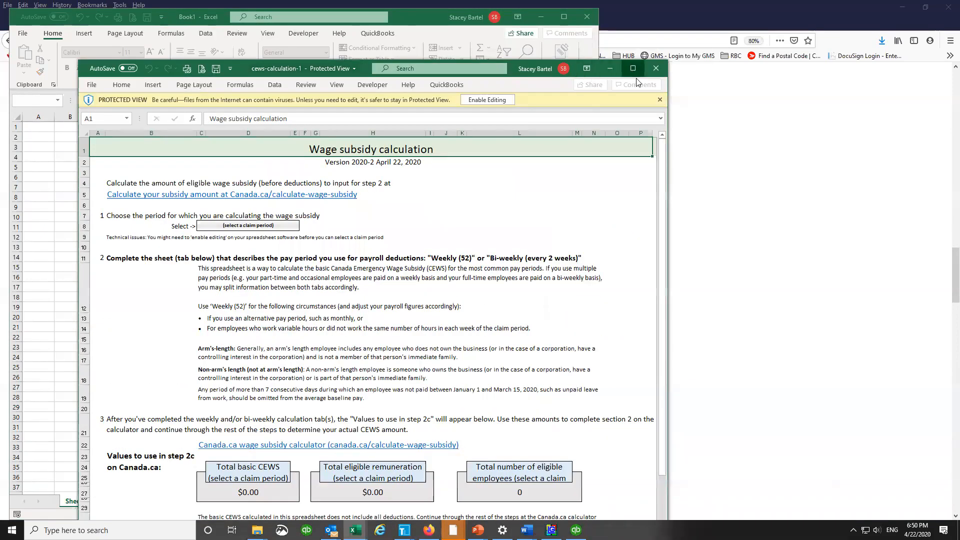
pyautogui.click(634, 69)
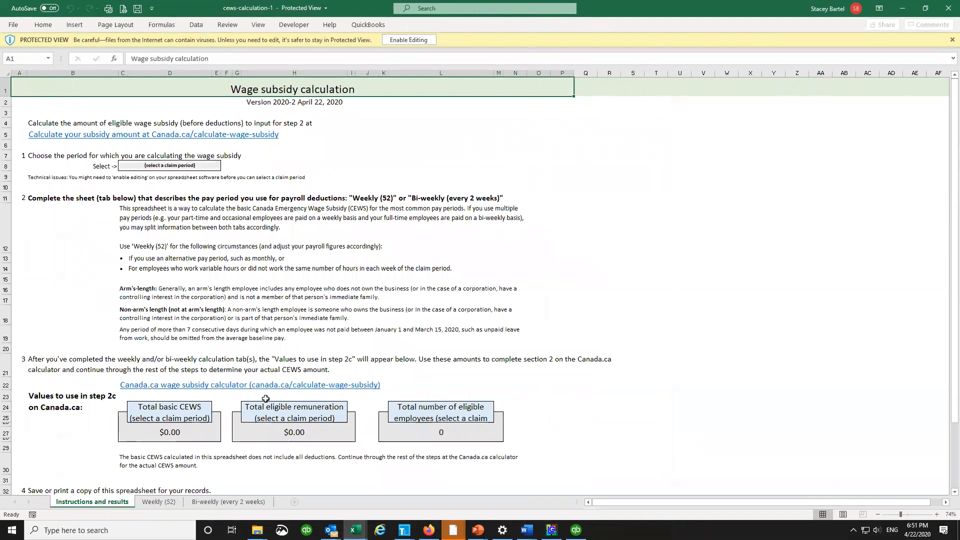
# Step: Review the wage subsidy instructions and compare the layouts of the Weekly (52) and Bi-weekly (every 2 weeks) sheets
pyautogui.scroll(-4, 164, 409)
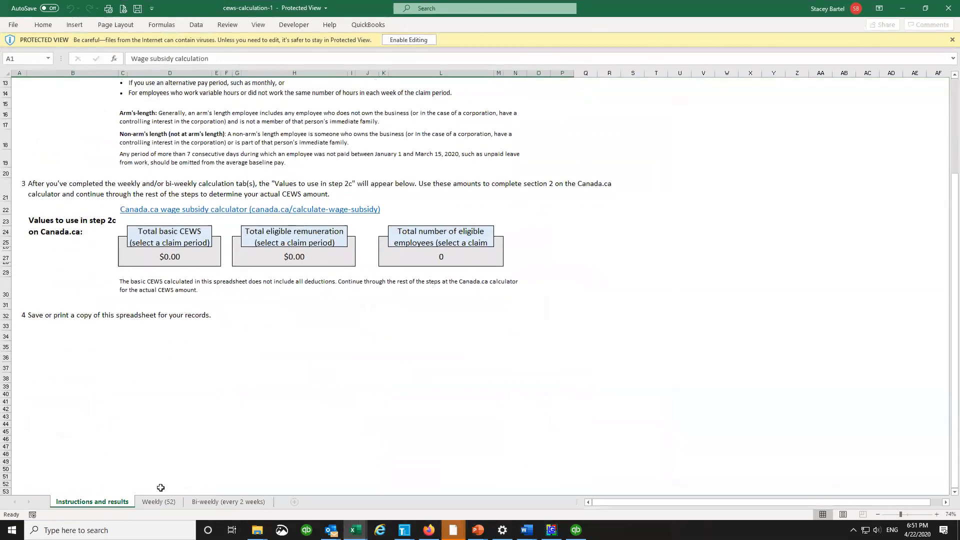
pyautogui.click(162, 502)
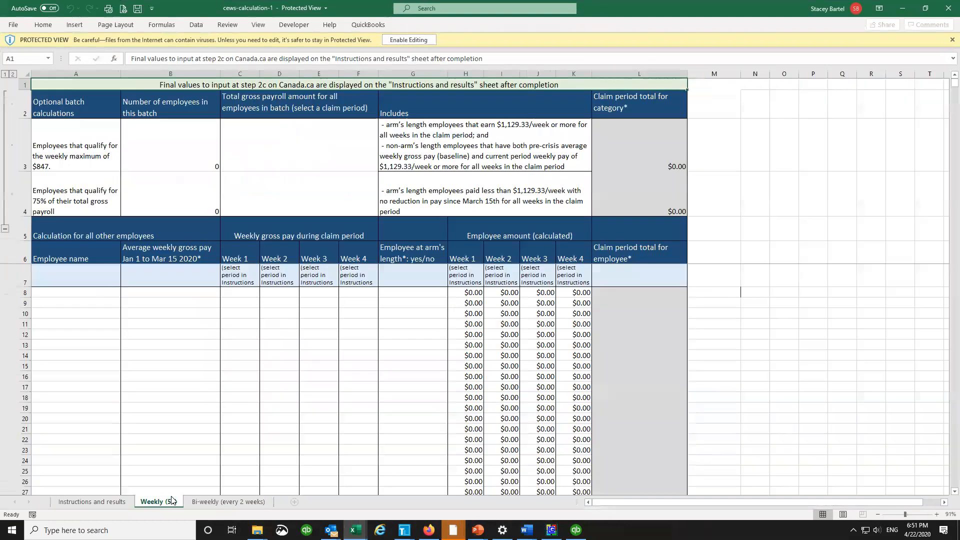
pyautogui.click(224, 502)
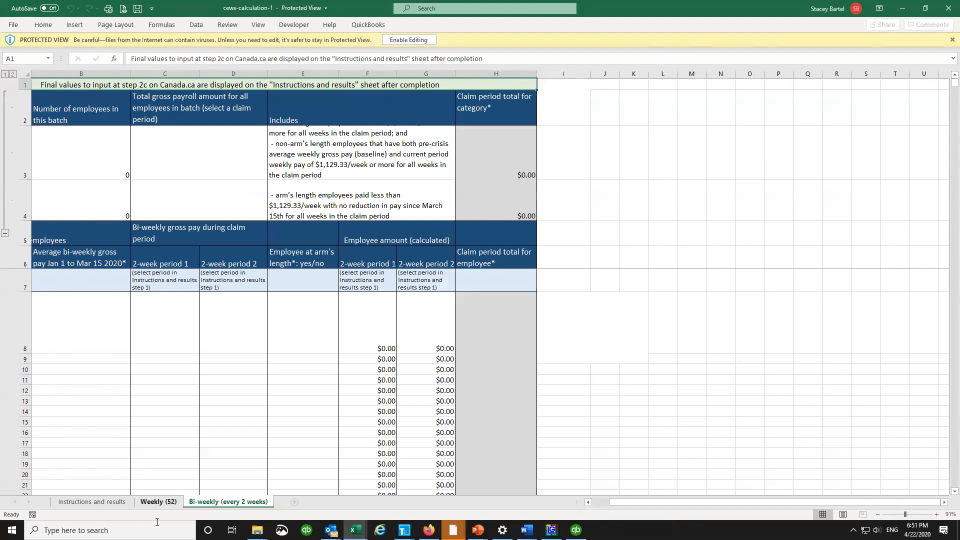
pyautogui.click(159, 501)
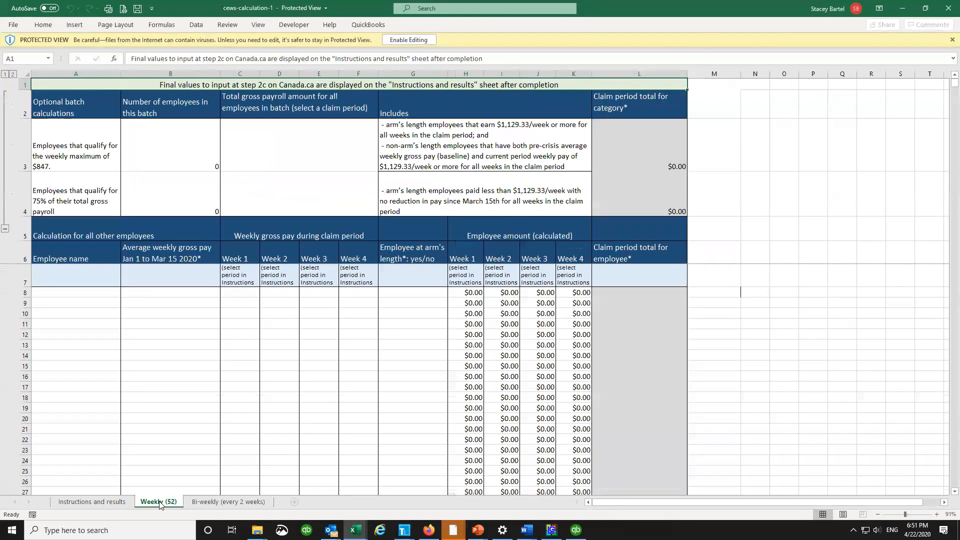
pyautogui.click(226, 504)
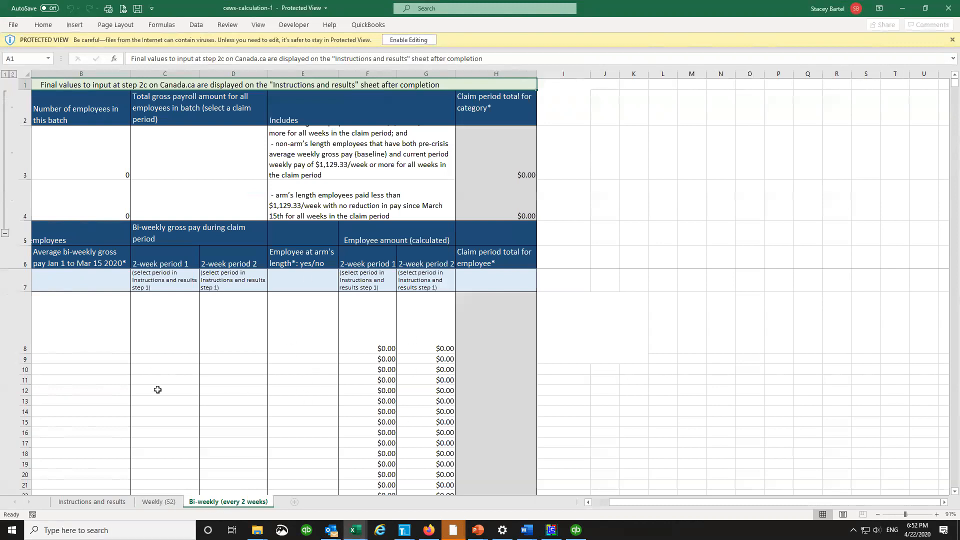
# Step: Bring column A of the Bi-weekly sheet into view and enlarge row 3 to read its full Includes text
pyautogui.click(94, 358)
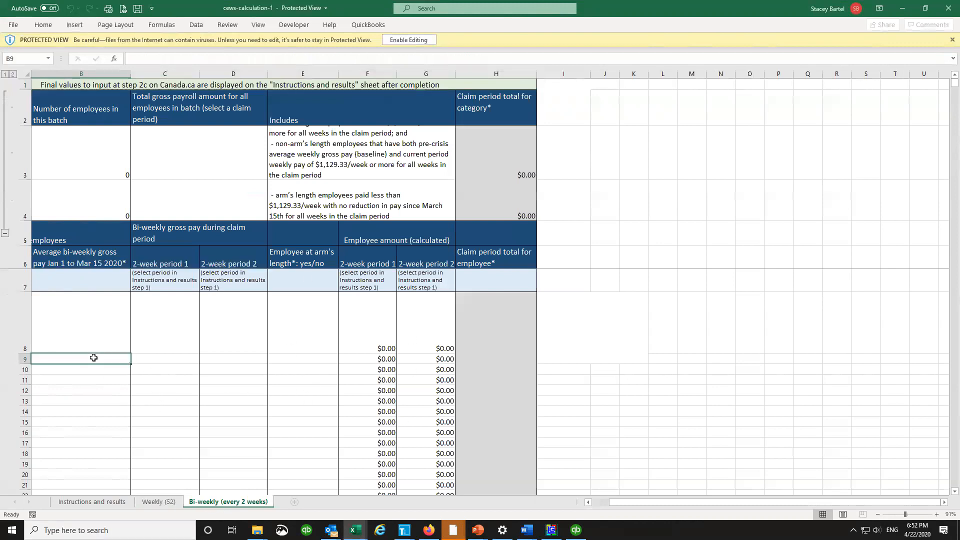
pyautogui.press('Left')
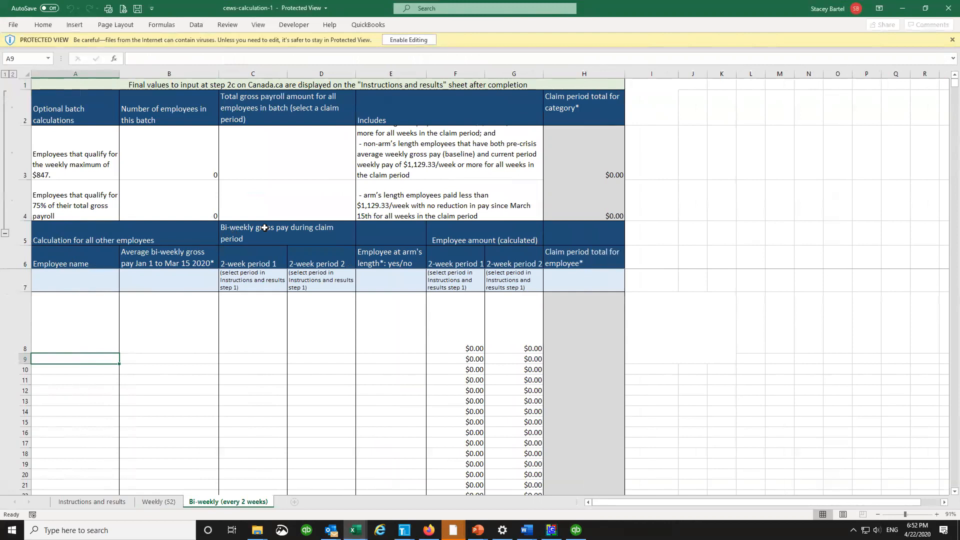
pyautogui.moveTo(27, 178); pyautogui.dragTo(27, 190)
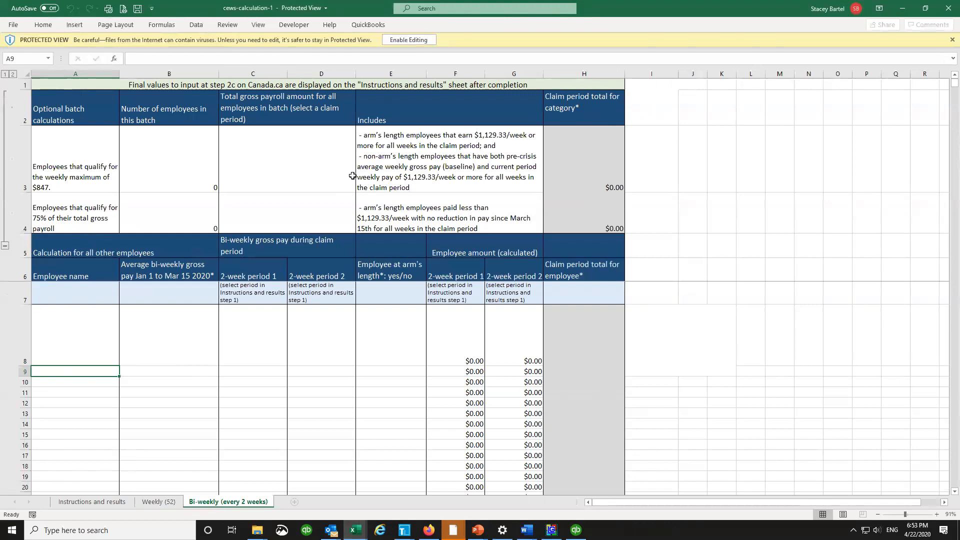
# Step: With editing enabled, collapse the optional batch calculation rows on the Bi-weekly sheet and shrink the first employee row
pyautogui.click(6, 247)
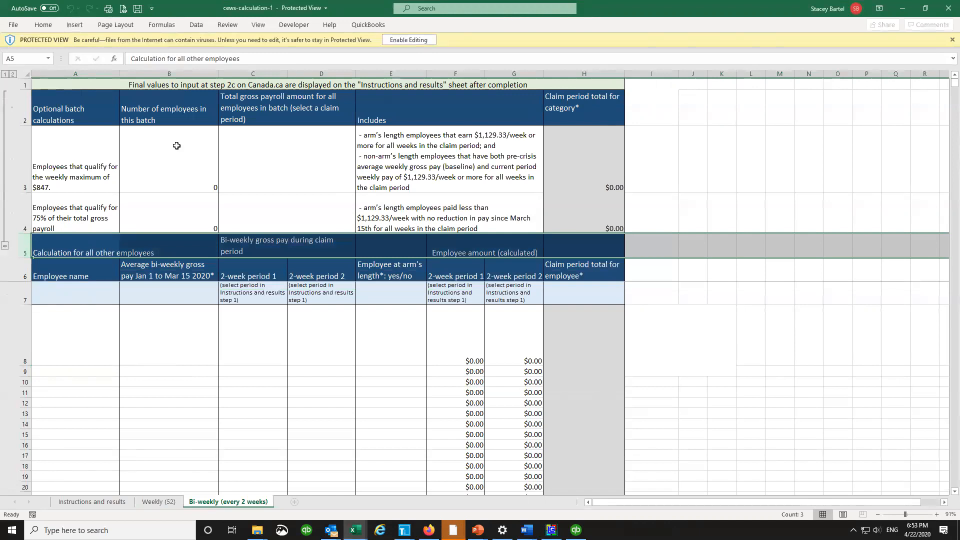
pyautogui.click(407, 40)
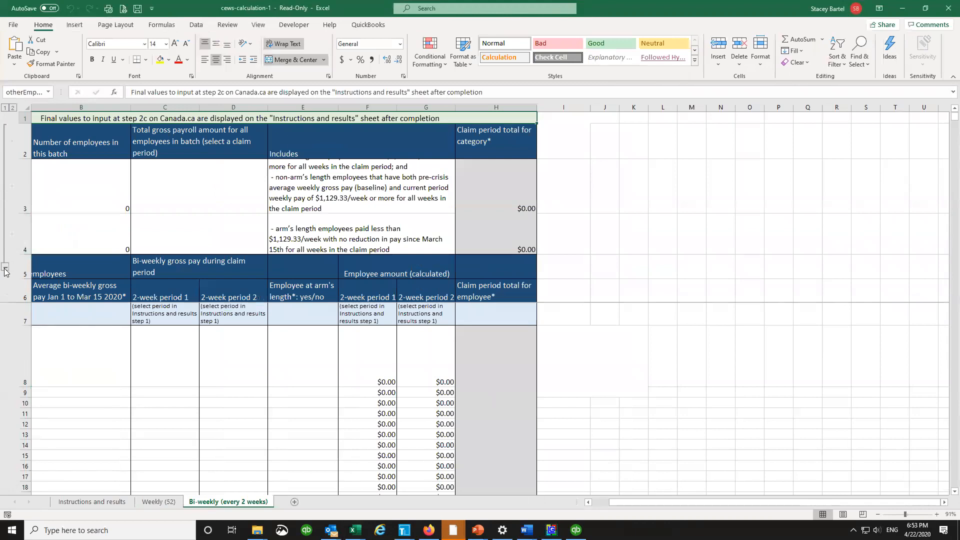
pyautogui.click(5, 267)
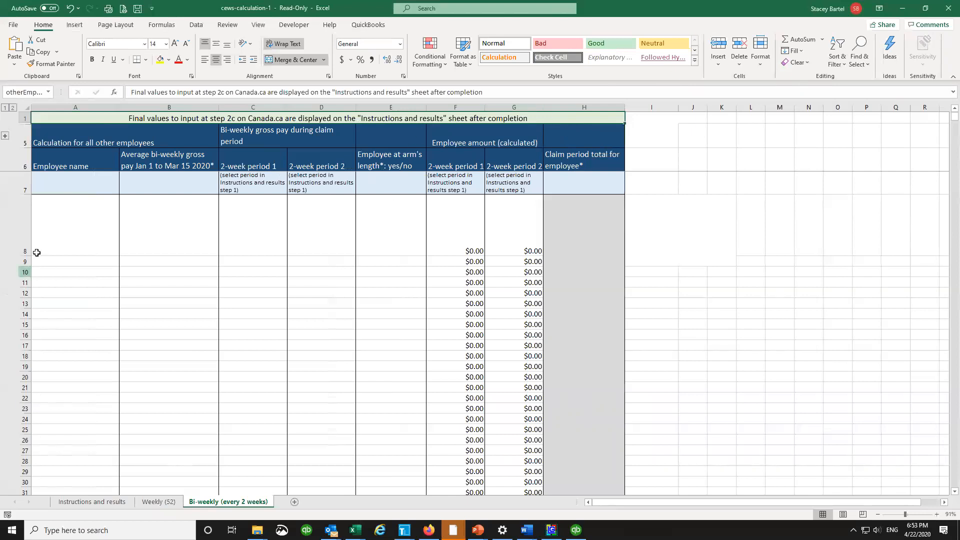
pyautogui.moveTo(25, 255); pyautogui.dragTo(25, 215)
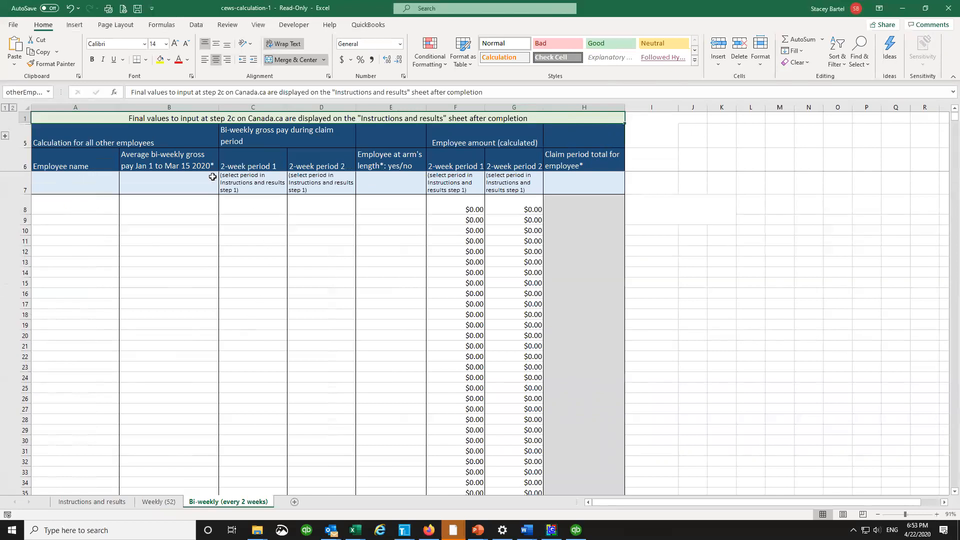
pyautogui.click(76, 203)
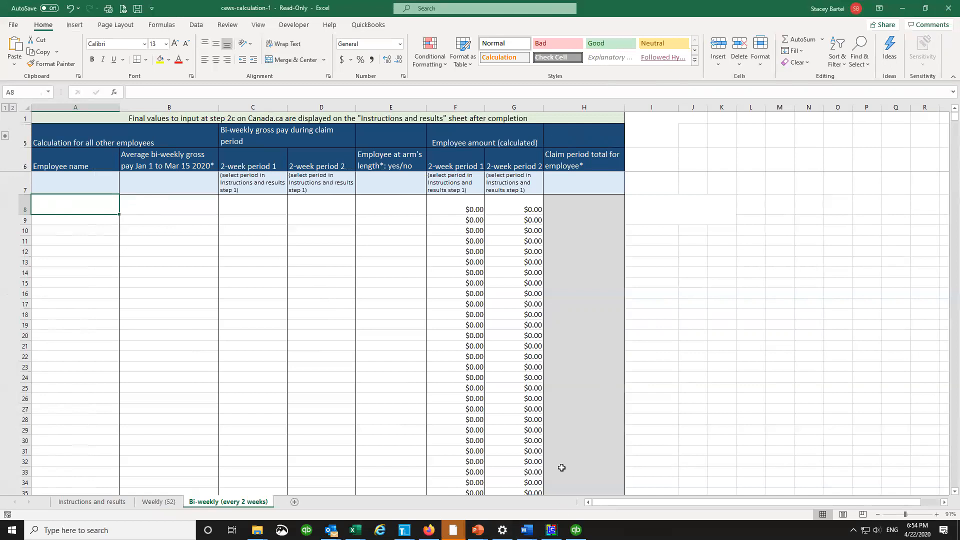
# Step: Switch to QuickBooks, close the open report and run the Payroll Summary report
pyautogui.moveTo(576, 530)
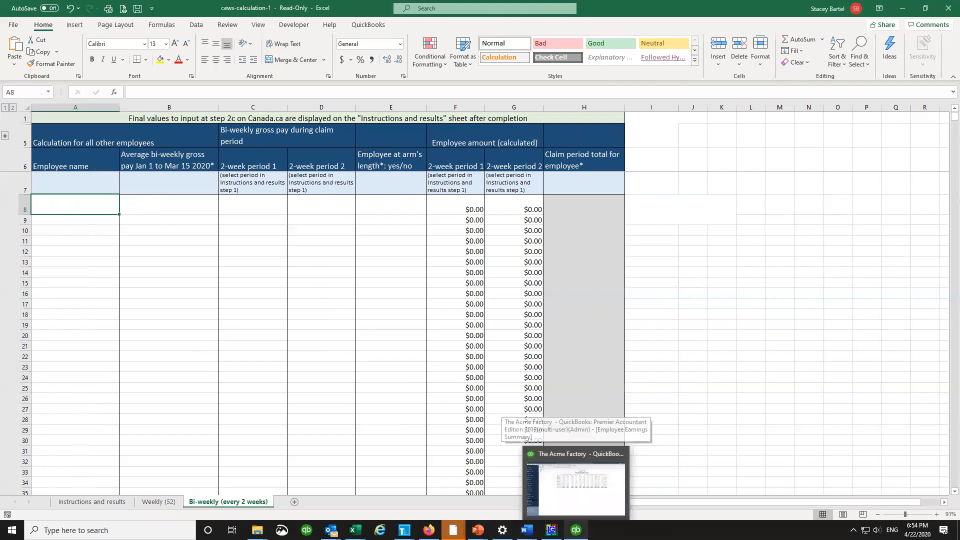
pyautogui.click(583, 511)
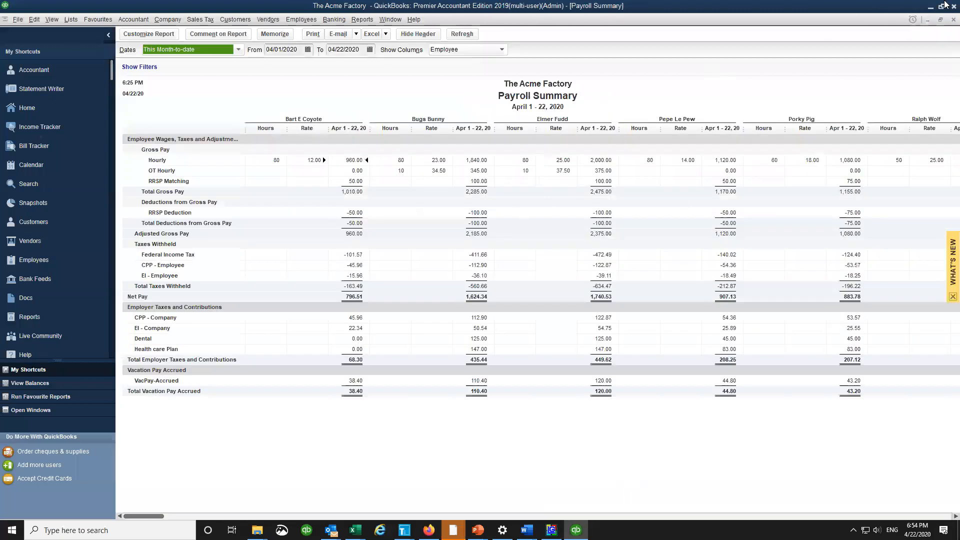
pyautogui.click(952, 20)
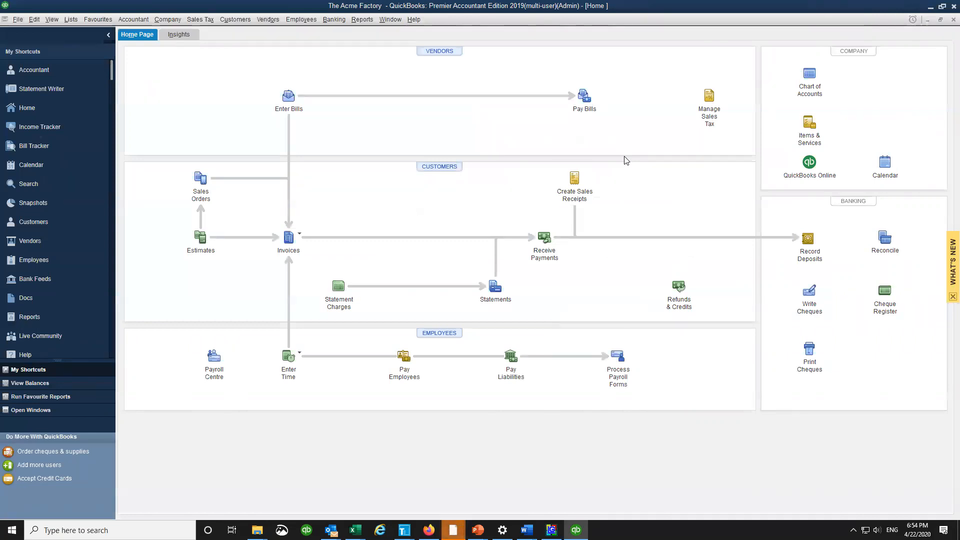
pyautogui.click(364, 21)
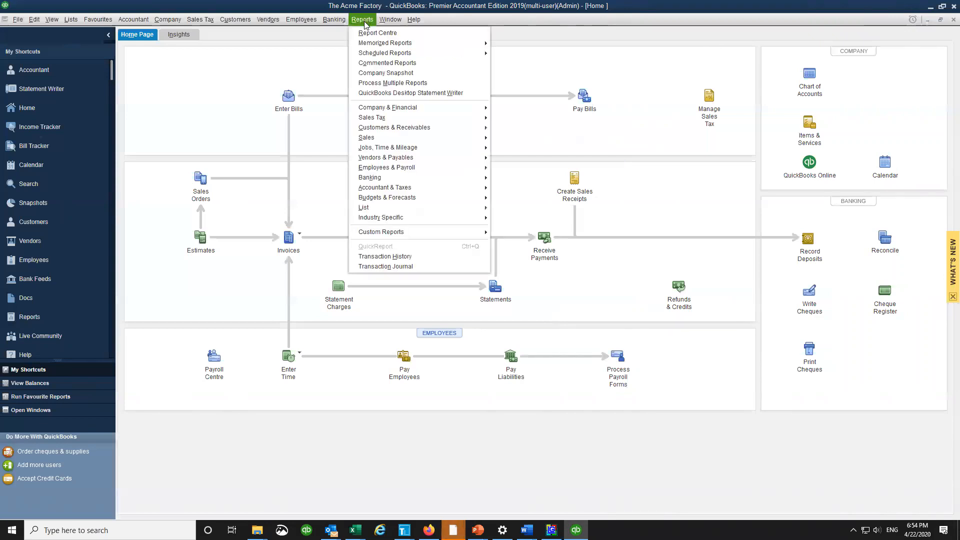
pyautogui.moveTo(386, 20)
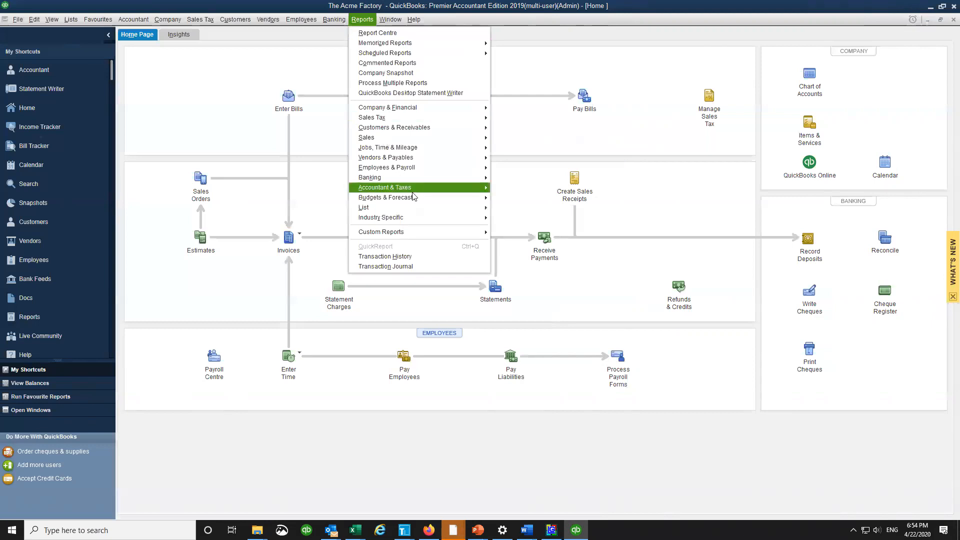
pyautogui.moveTo(419, 172)
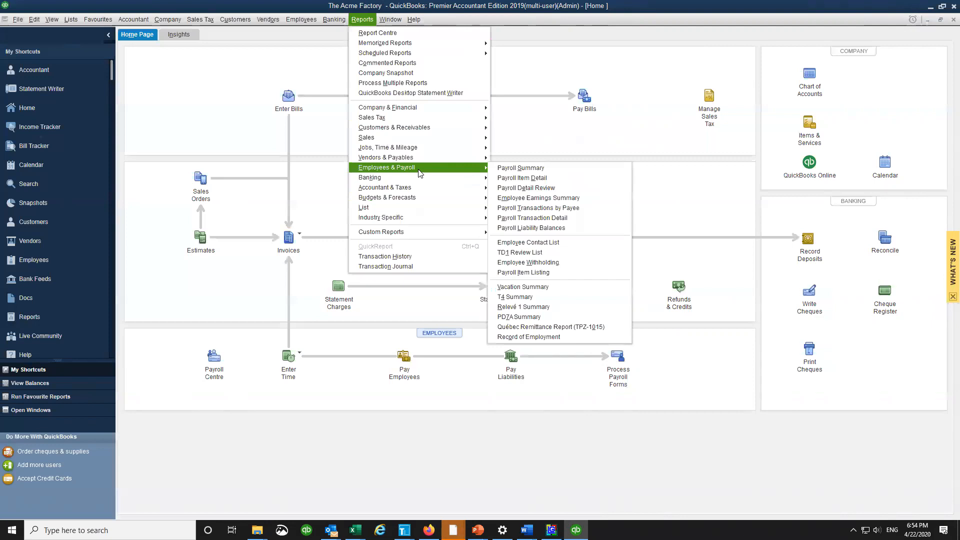
pyautogui.click(529, 167)
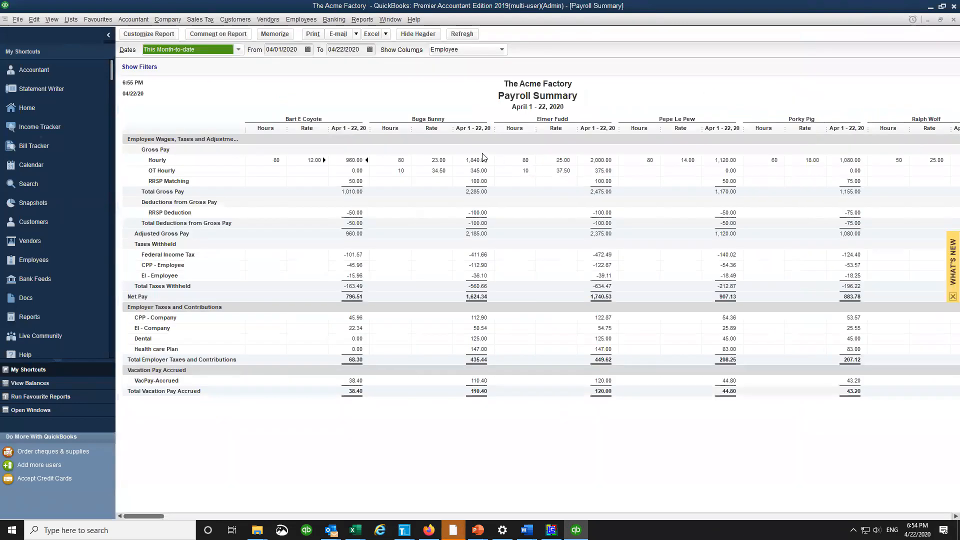
# Step: Review the Payroll Summary across every employee's hours, rates and pay through to the TOTAL columns
pyautogui.click(955, 516)
pyautogui.click(954, 516)
pyautogui.click(955, 517)
pyautogui.click(955, 516)
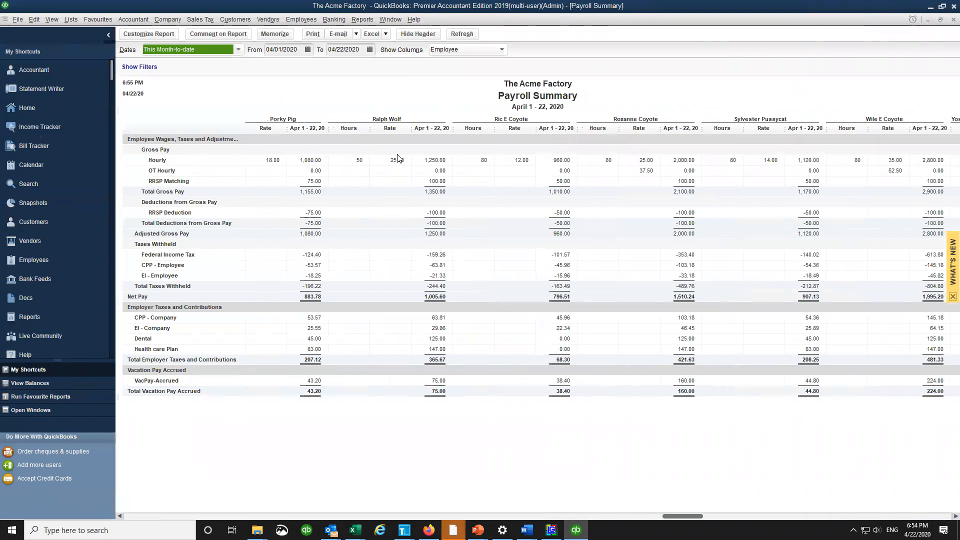
pyautogui.click(955, 516)
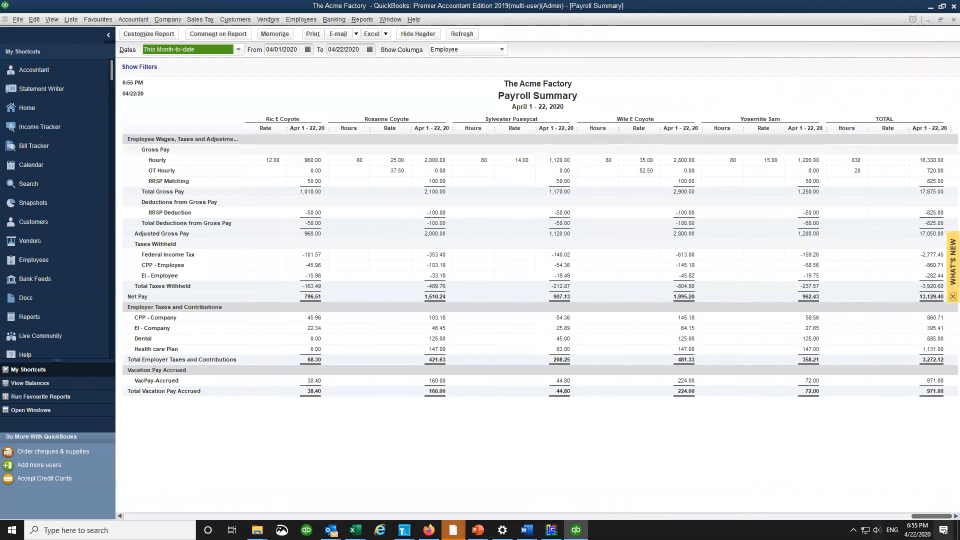
pyautogui.moveTo(907, 520); pyautogui.dragTo(120, 524)
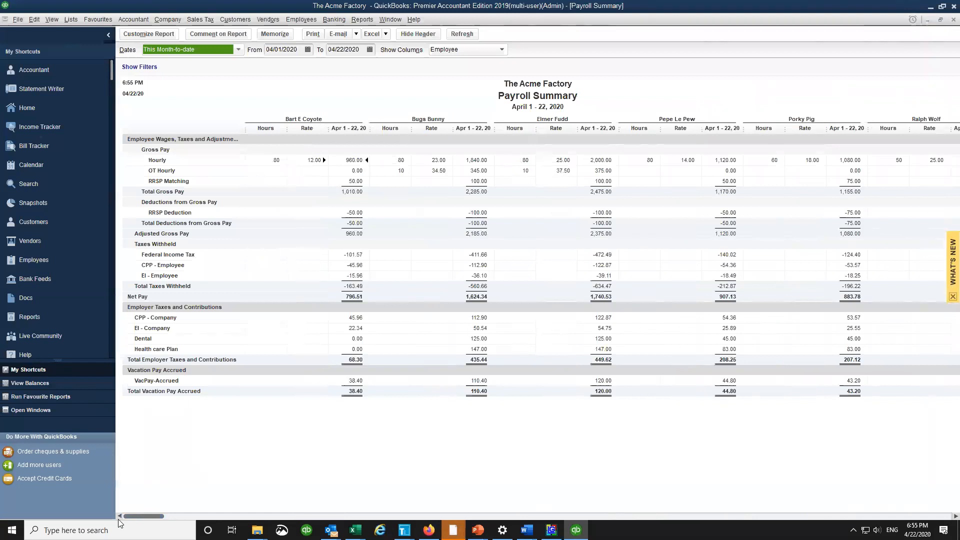
# Step: Close the Payroll Summary and review the Payroll Transactions by Payee report
pyautogui.click(954, 19)
pyautogui.click(362, 19)
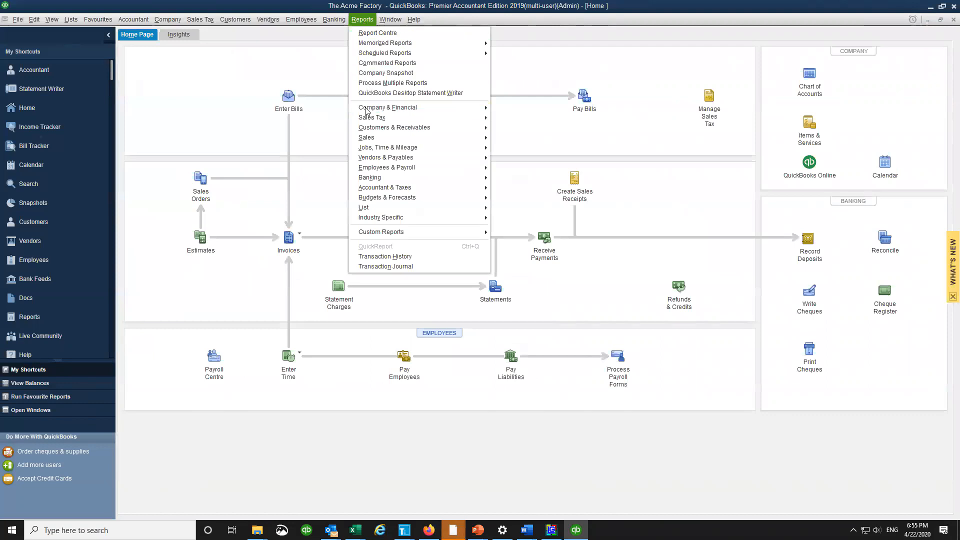
pyautogui.moveTo(407, 168)
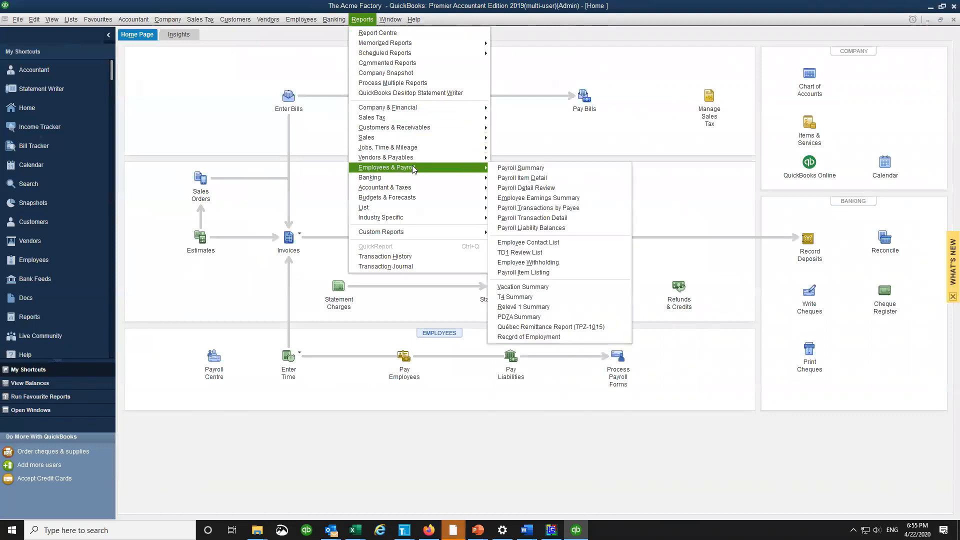
pyautogui.click(576, 209)
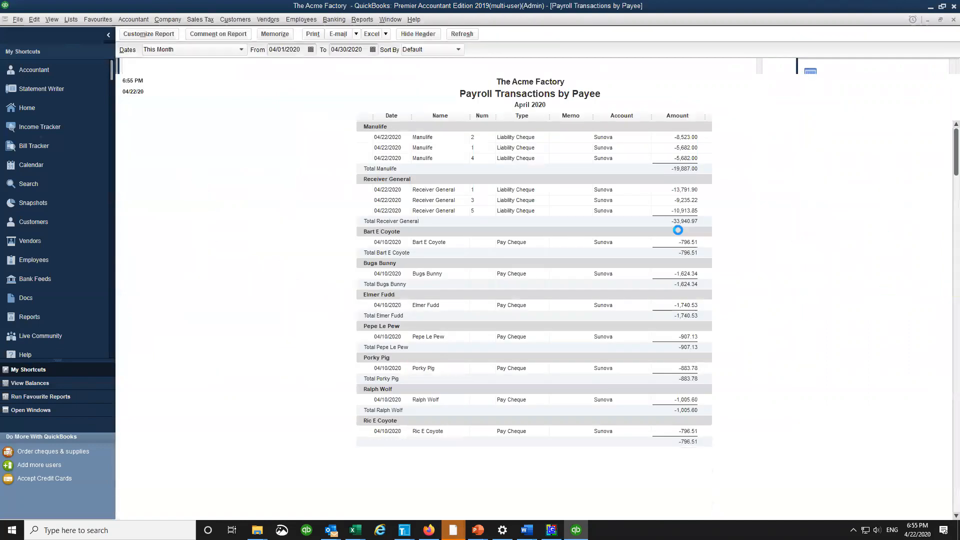
pyautogui.scroll(-2, 428, 350)
pyautogui.scroll(2, 439, 316)
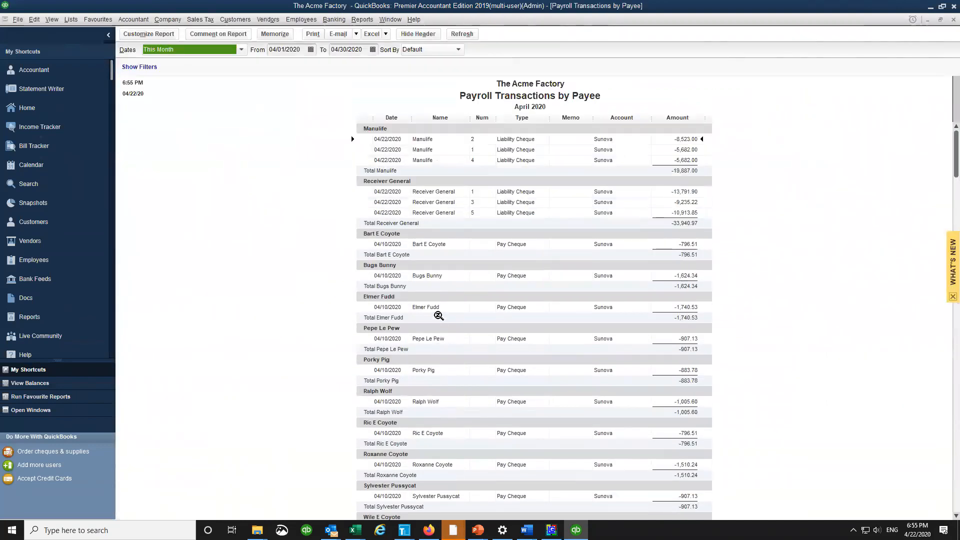
# Step: Close the payee transactions report and run the Employee Earnings Summary report
pyautogui.click(953, 20)
pyautogui.click(364, 22)
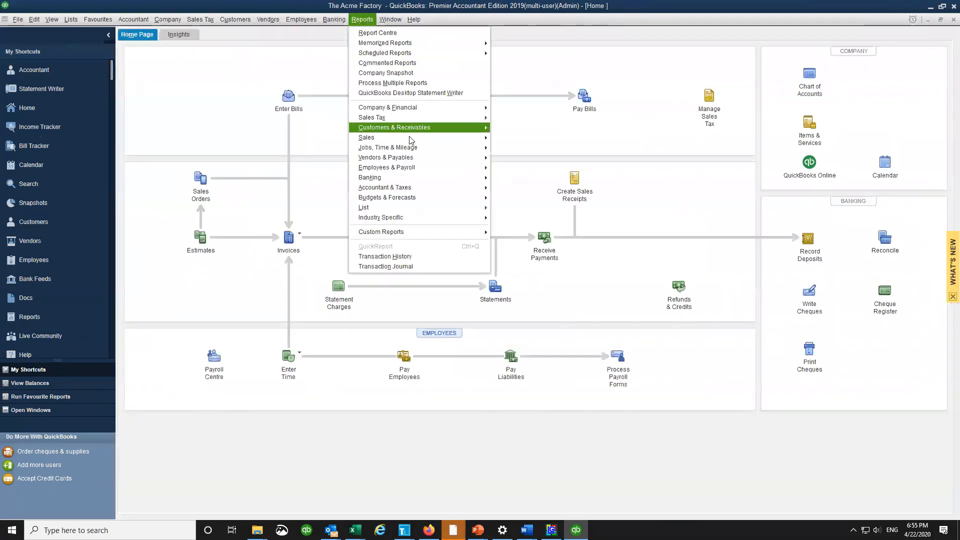
pyautogui.moveTo(430, 167)
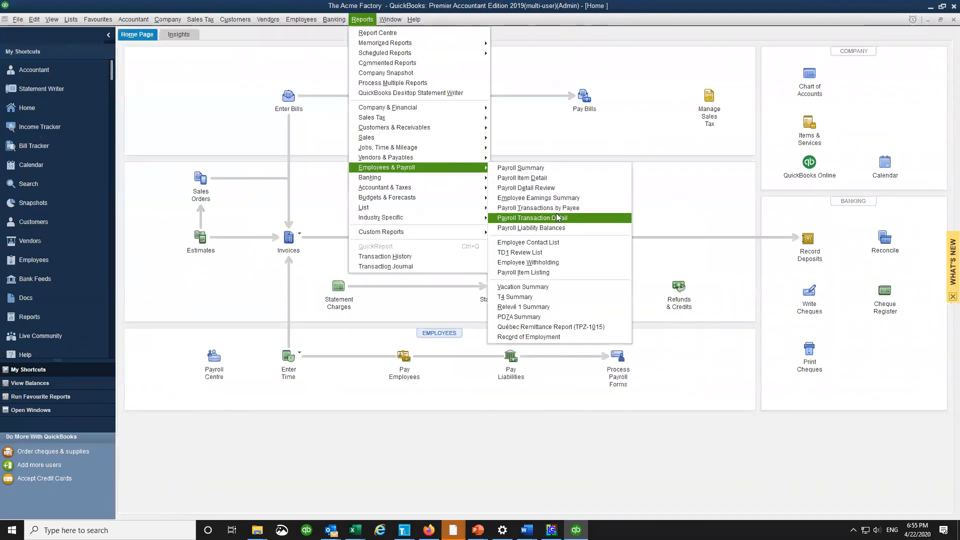
pyautogui.click(563, 199)
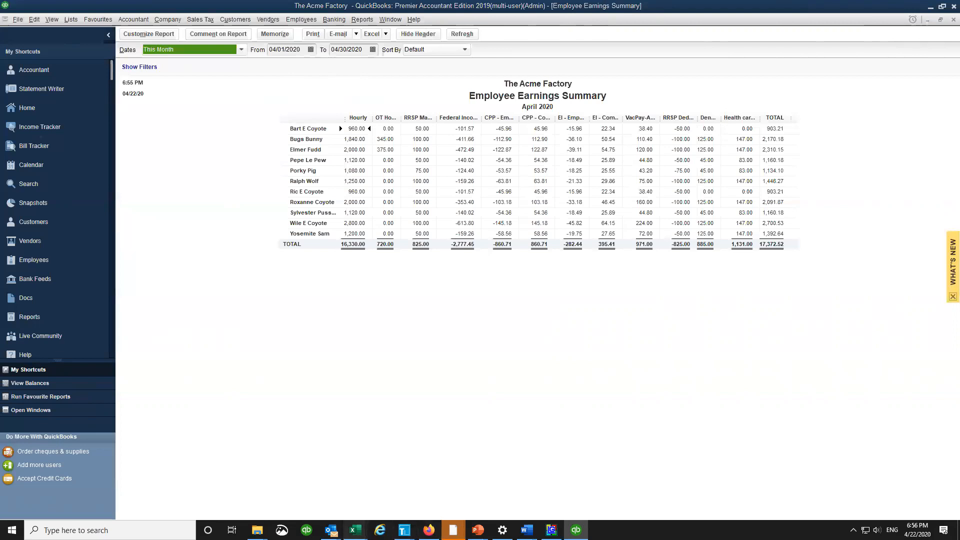
# Step: Switch to the CEWS spreadsheet in Excel, check the pay columns its bi-weekly sheet requires, and return to QuickBooks
pyautogui.moveTo(356, 530)
pyautogui.click(408, 506)
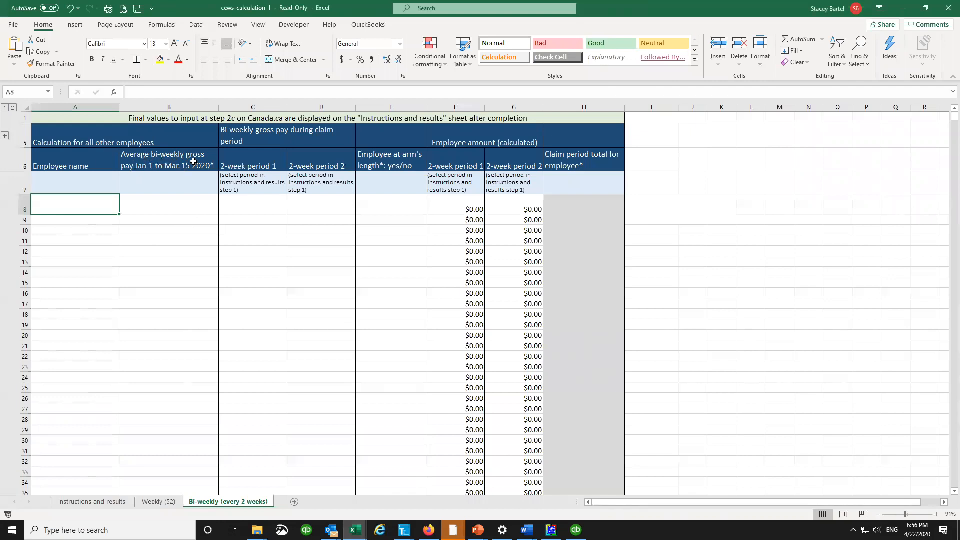
pyautogui.click(577, 529)
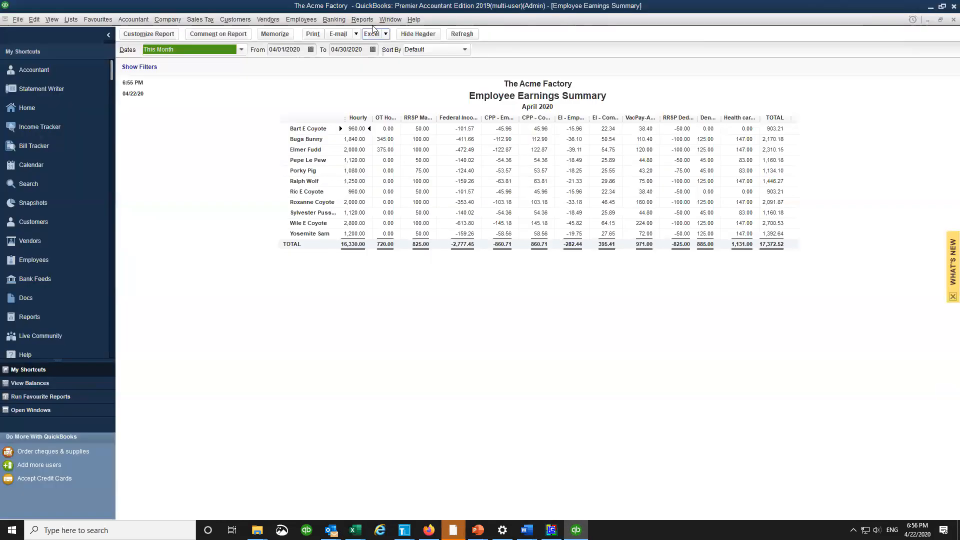
# Step: Set the Employee Earnings Summary date range from 01/01/2020 to 03/15/2020 and refresh the report
pyautogui.click(307, 50)
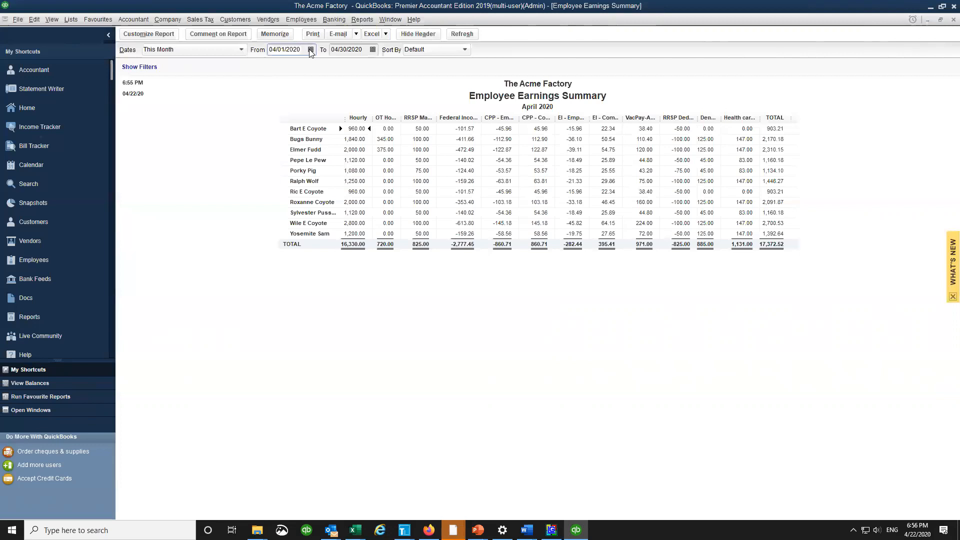
pyautogui.click(310, 50)
pyautogui.click(279, 67)
pyautogui.click(279, 67)
pyautogui.click(279, 67)
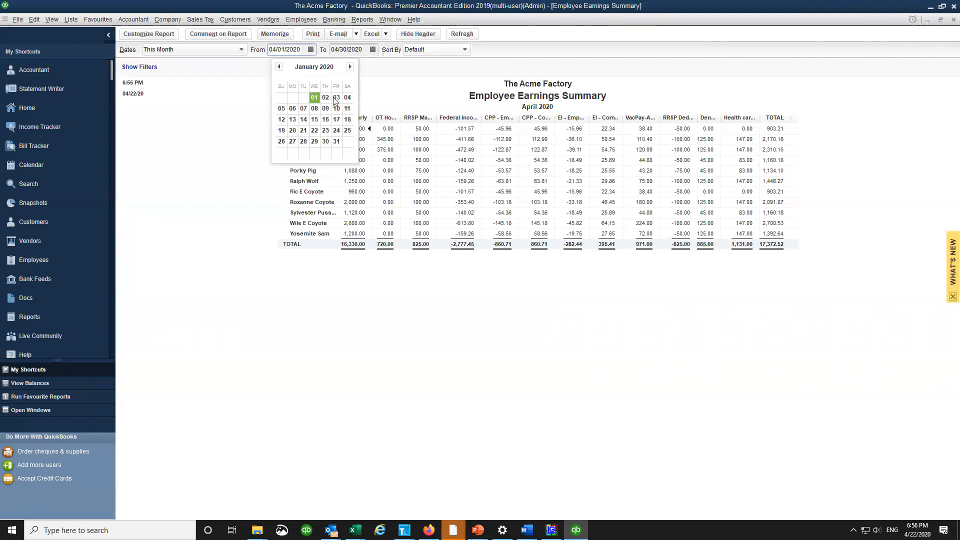
pyautogui.click(314, 97)
pyautogui.click(372, 49)
pyautogui.click(340, 67)
pyautogui.click(343, 119)
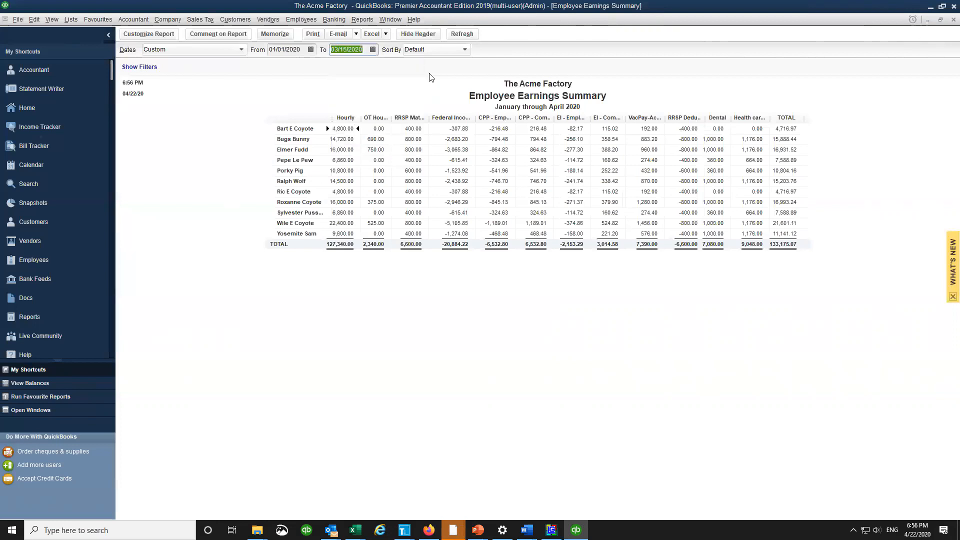
pyautogui.click(462, 33)
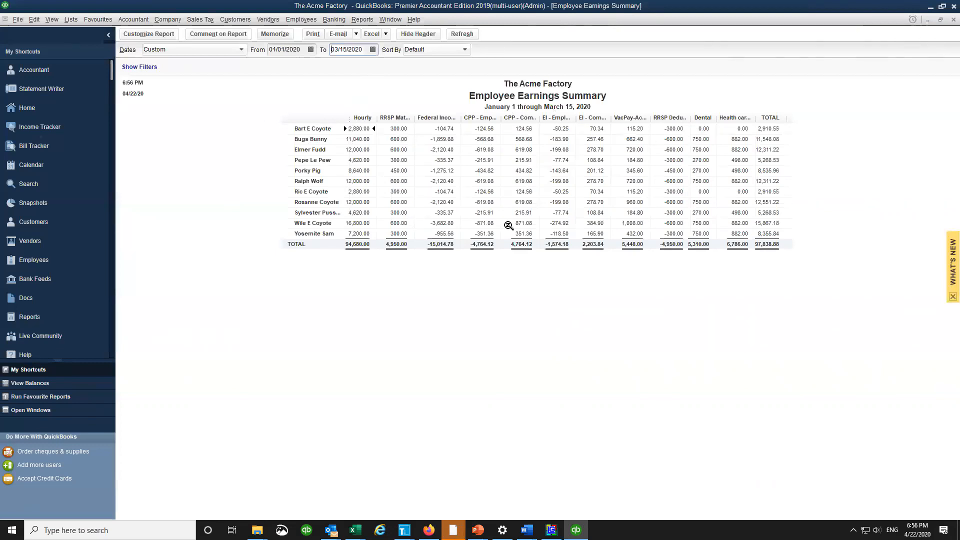
# Step: Export the Employee Earnings Summary to Excel as a new worksheet in a new workbook
pyautogui.click(387, 35)
pyautogui.click(401, 47)
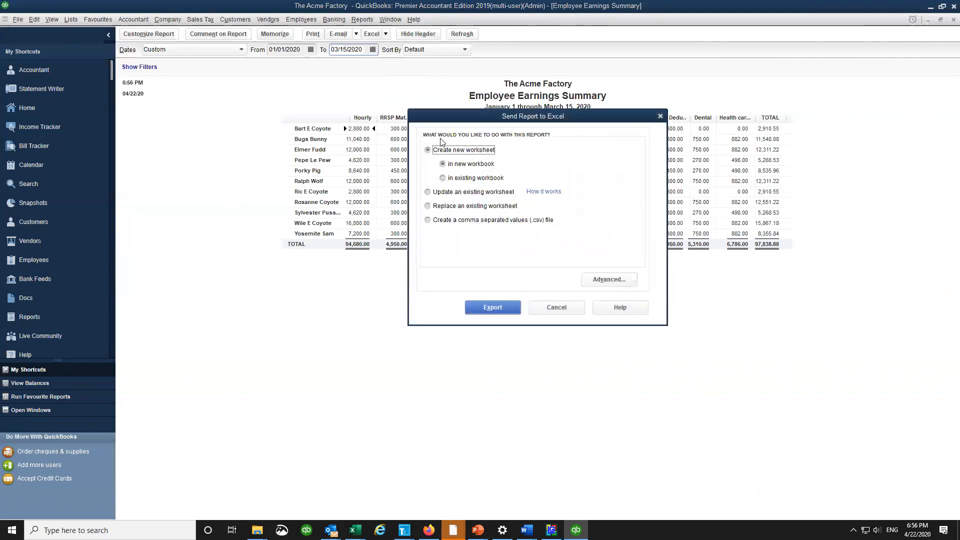
pyautogui.click(493, 307)
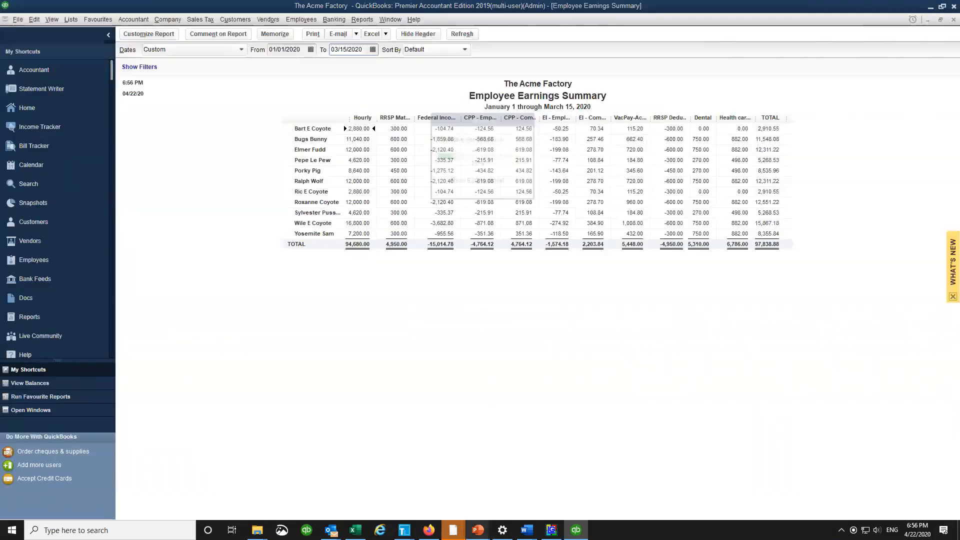
# Step: Switch to the CEWS Calculator Presentation in PowerPoint and go through the slides to the Wage Types slide
pyautogui.click(478, 530)
pyautogui.click(526, 503)
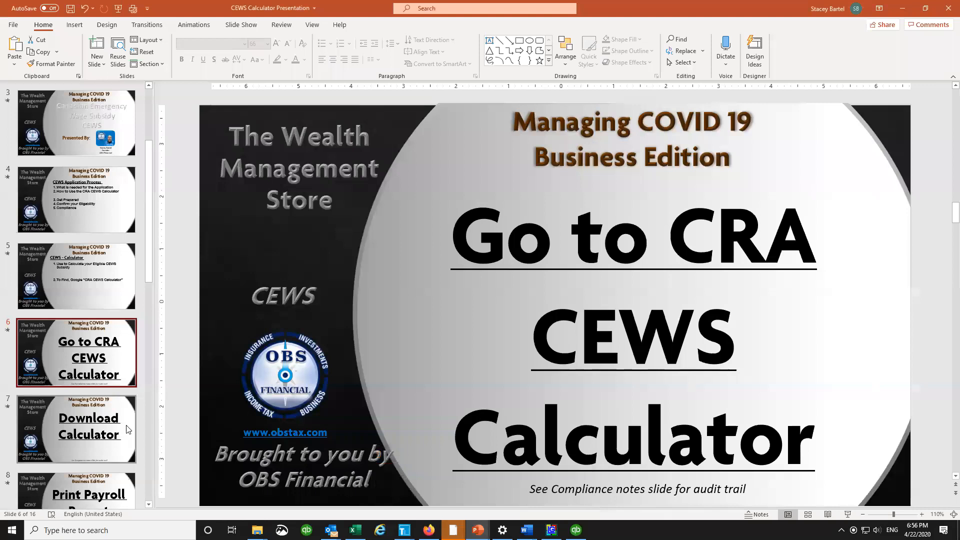
pyautogui.scroll(-1, 107, 393)
pyautogui.click(107, 392)
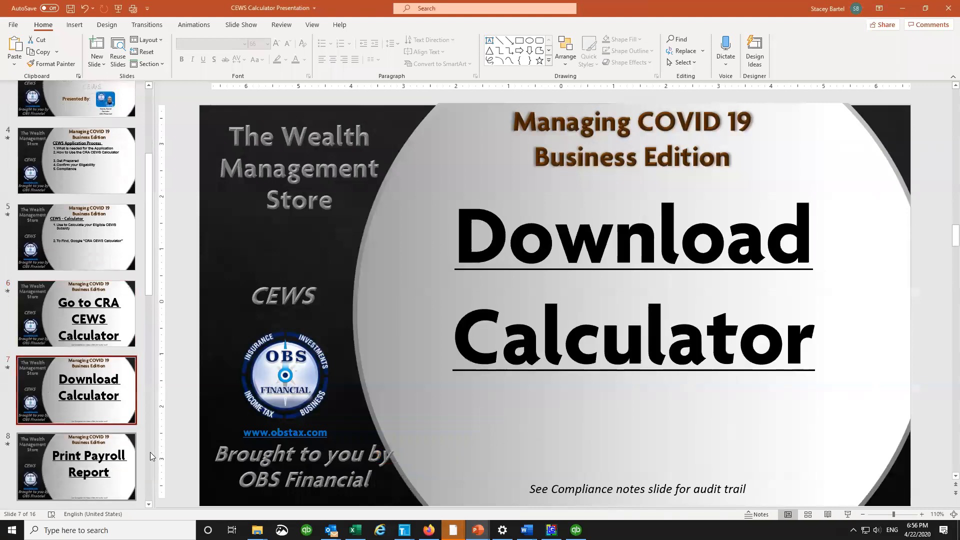
pyautogui.click(104, 466)
pyautogui.scroll(-5, 647, 369)
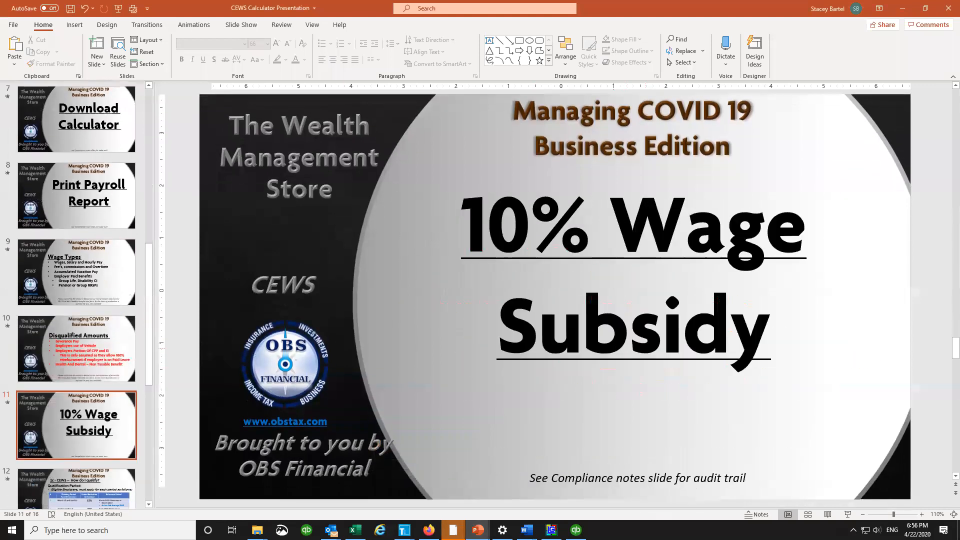
pyautogui.click(95, 274)
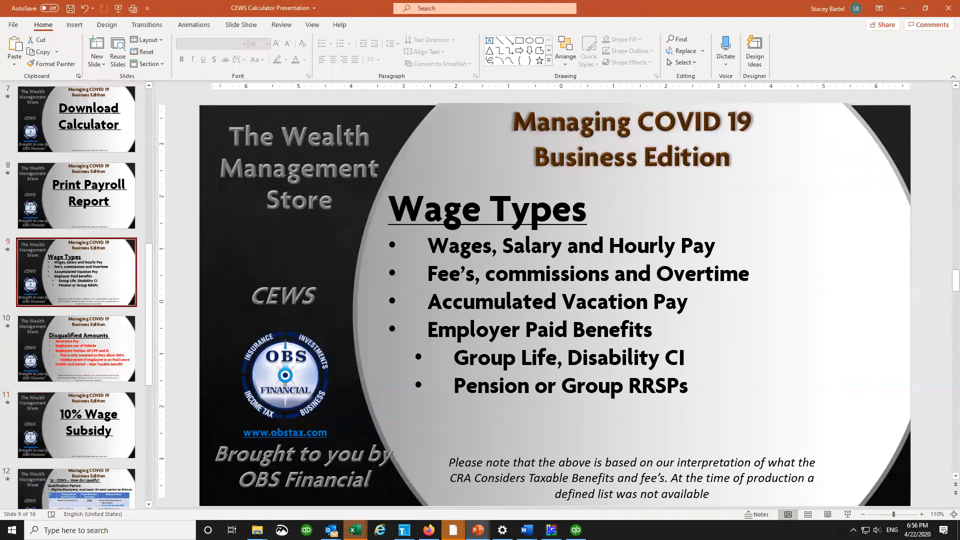
# Step: Switch to the CRA eligible employees page in Firefox and select the eligible remuneration sentence about required payroll deductions
pyautogui.moveTo(404, 530)
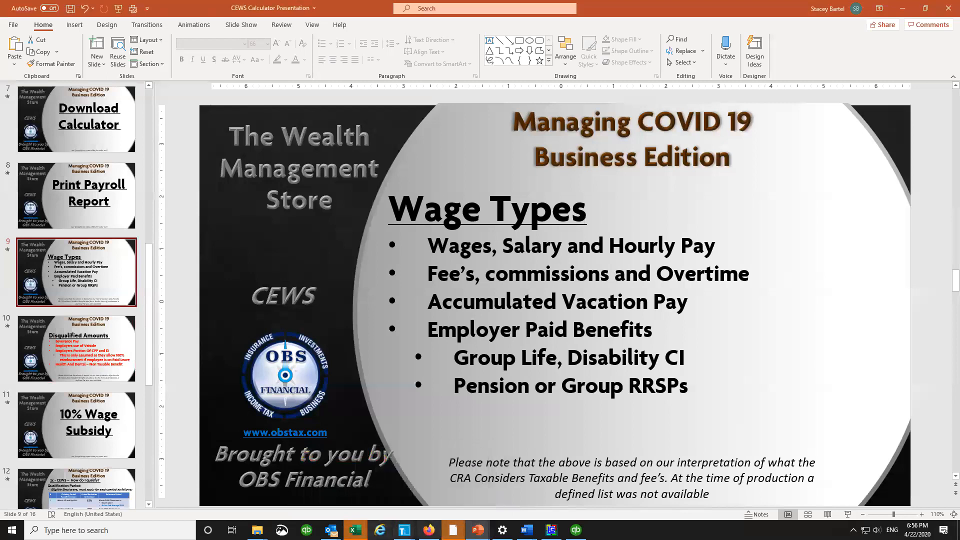
pyautogui.click(412, 501)
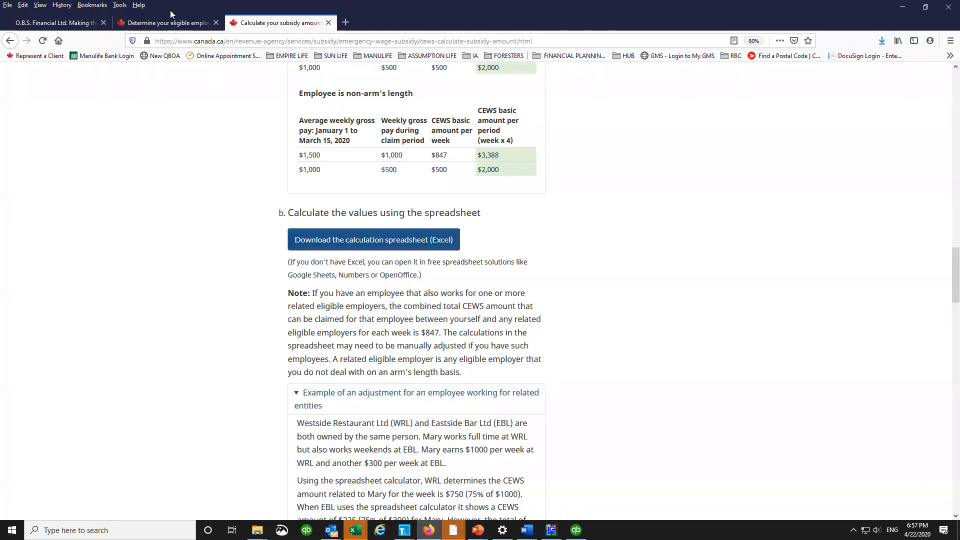
pyautogui.click(179, 26)
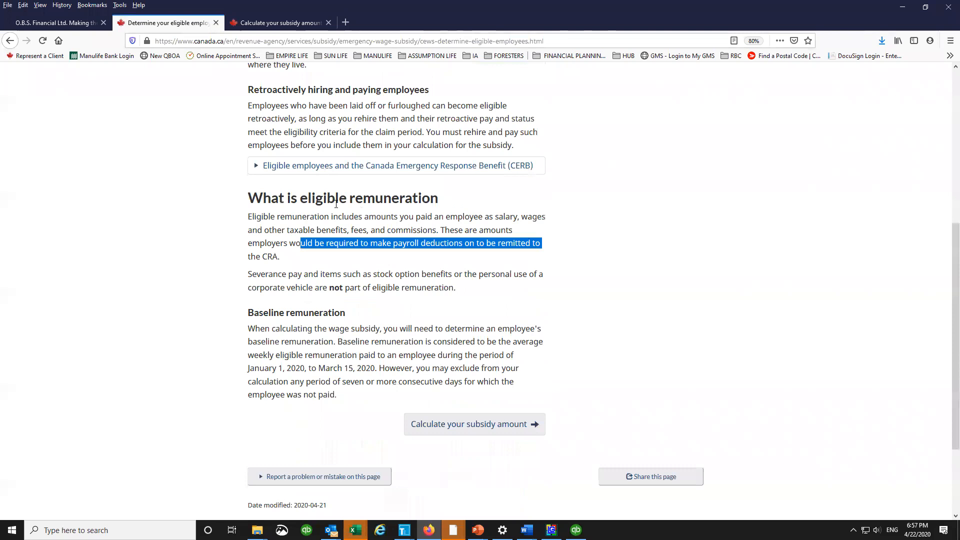
pyautogui.click(393, 284)
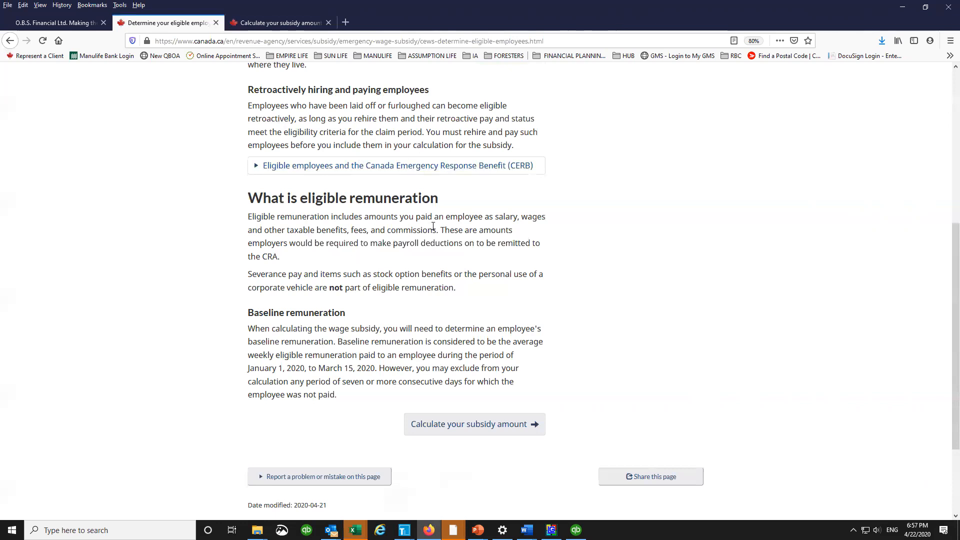
pyautogui.moveTo(443, 231); pyautogui.dragTo(545, 252)
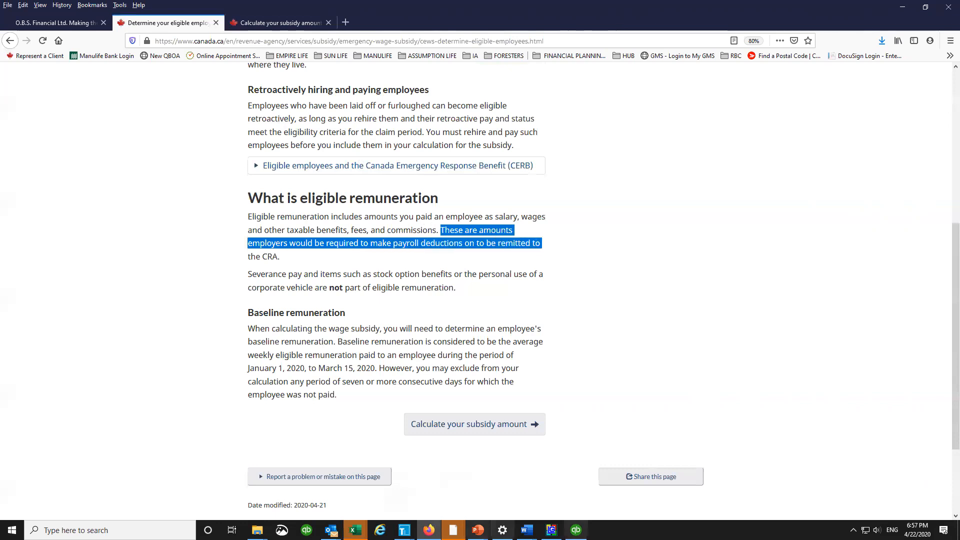
# Step: Return to the CEWS Calculator Presentation in PowerPoint and review the interpretation note below the wage types list
pyautogui.click(478, 530)
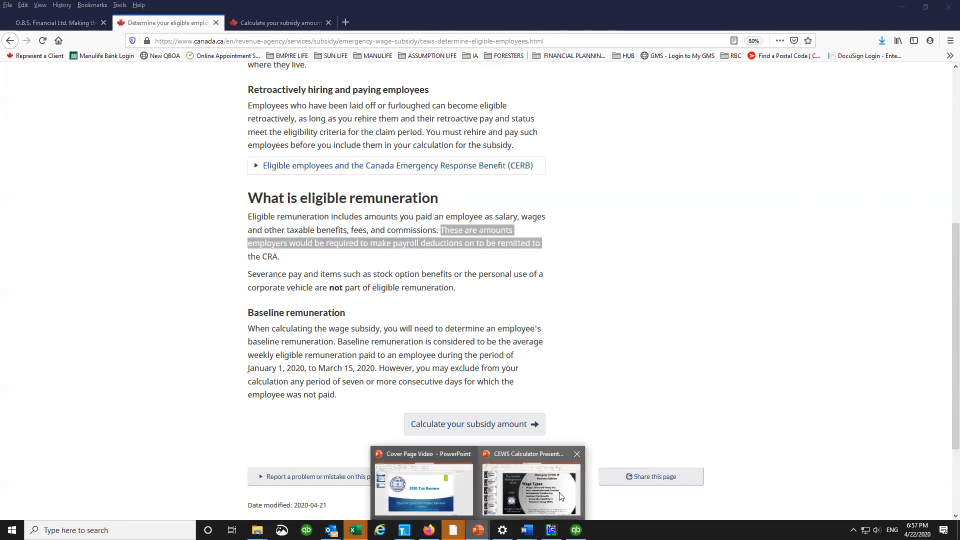
pyautogui.click(572, 492)
pyautogui.click(590, 464)
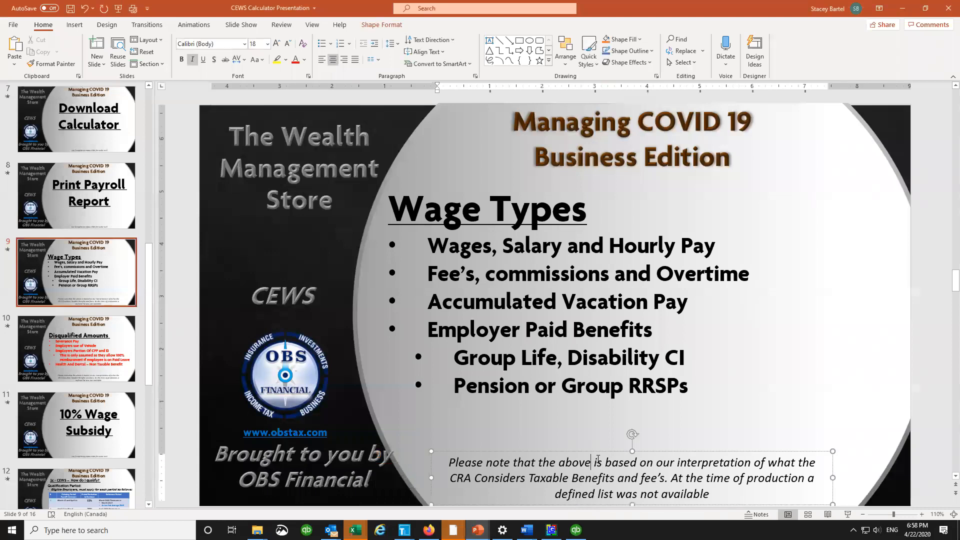
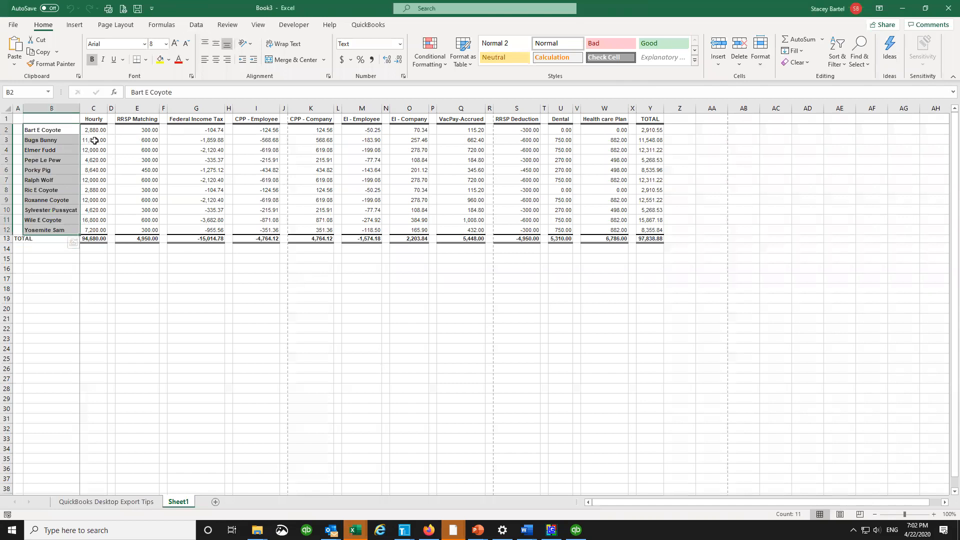
# Step: Select the Hourly heading in the exported Excel worksheet and place the resized workbook beside PowerPoint's Wage Types slide
pyautogui.moveTo(99, 130); pyautogui.dragTo(95, 229)
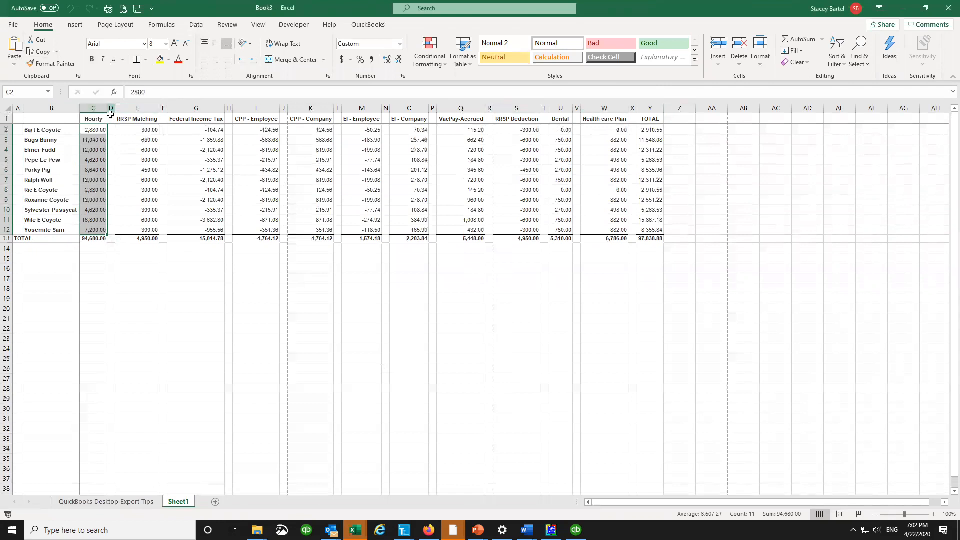
pyautogui.click(95, 120)
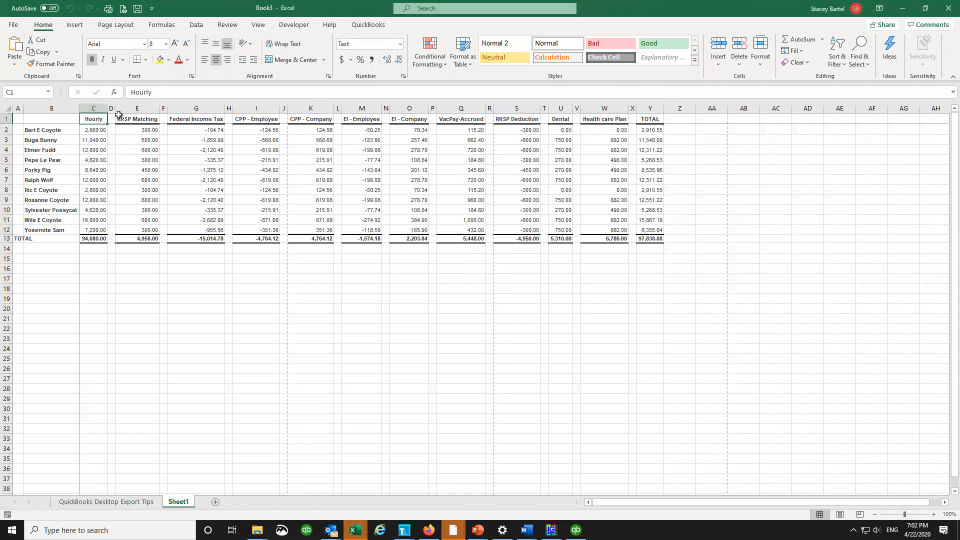
pyautogui.click(925, 8)
pyautogui.click(836, 254)
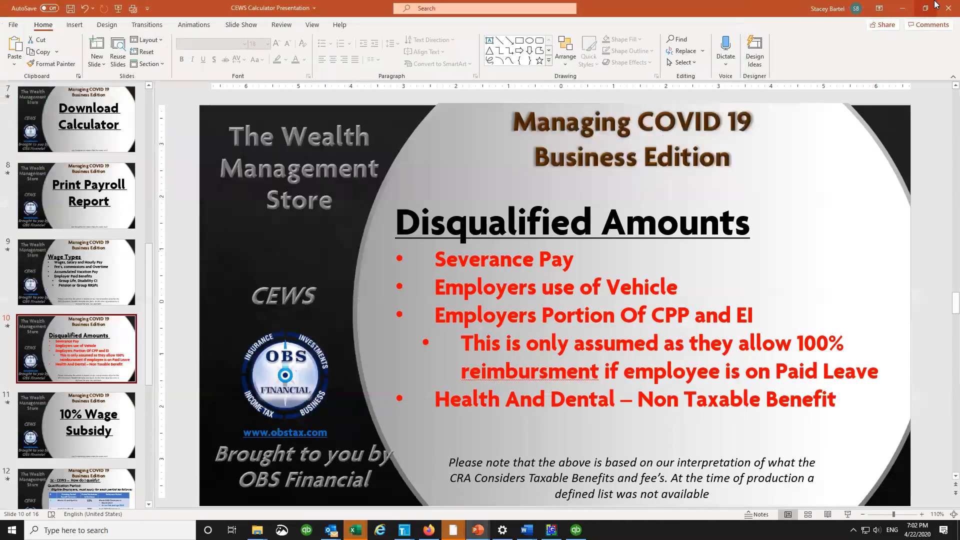
pyautogui.click(926, 8)
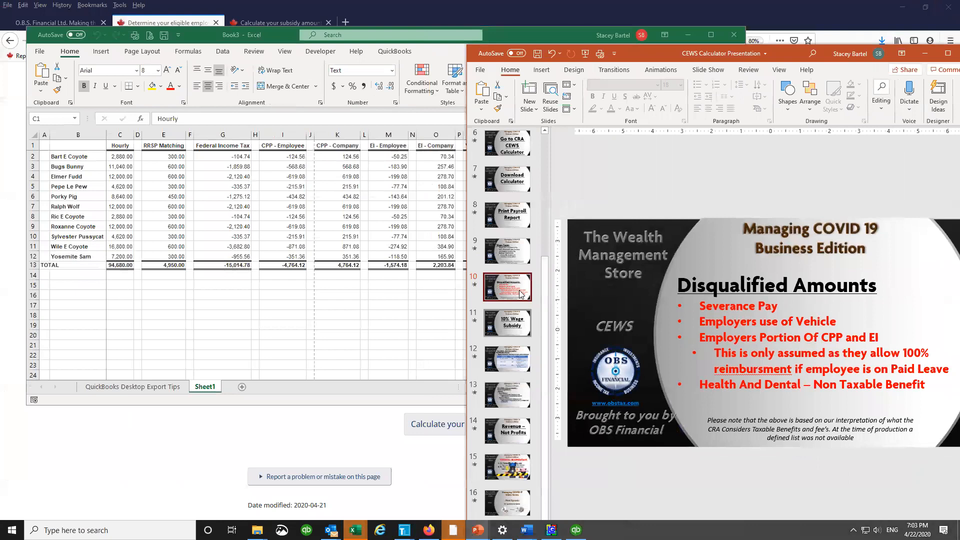
pyautogui.click(515, 253)
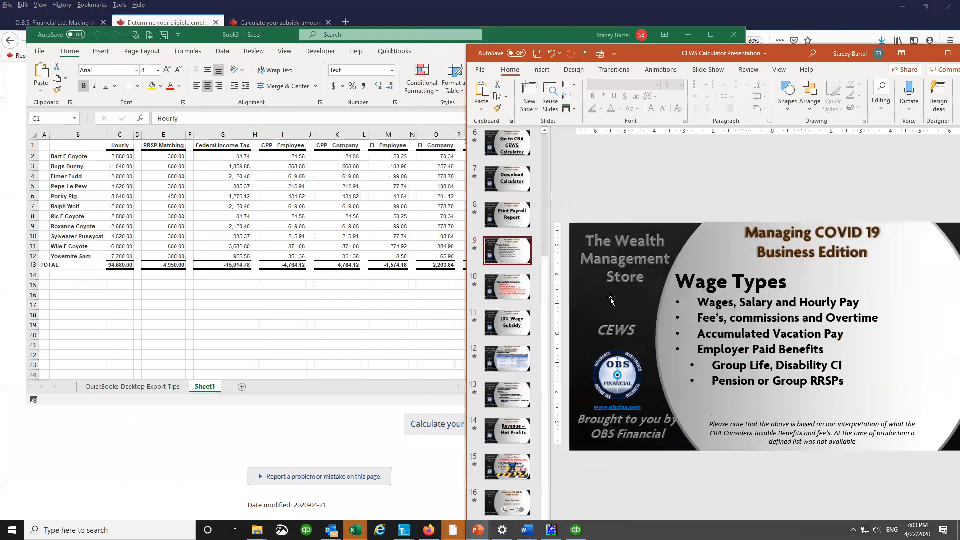
pyautogui.click(122, 145)
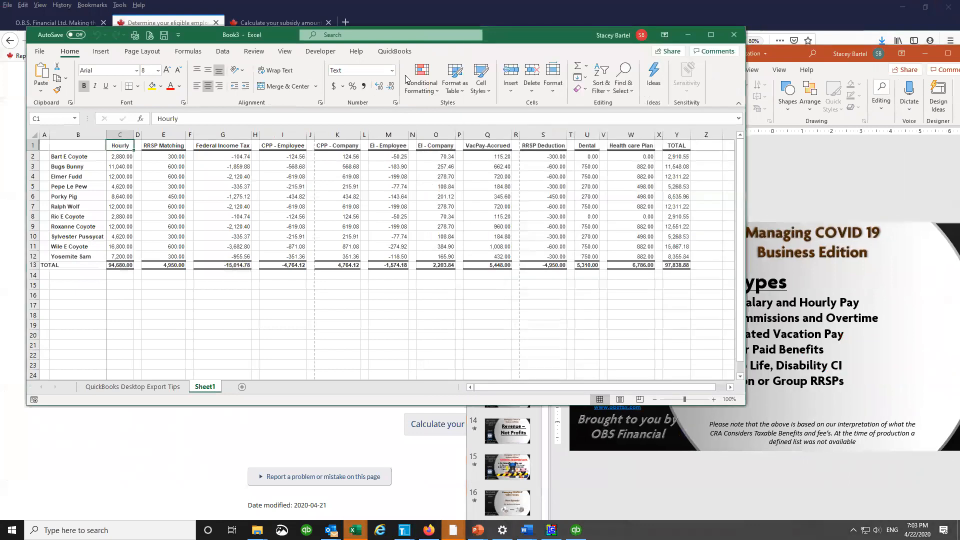
pyautogui.moveTo(745, 194); pyautogui.dragTo(641, 196)
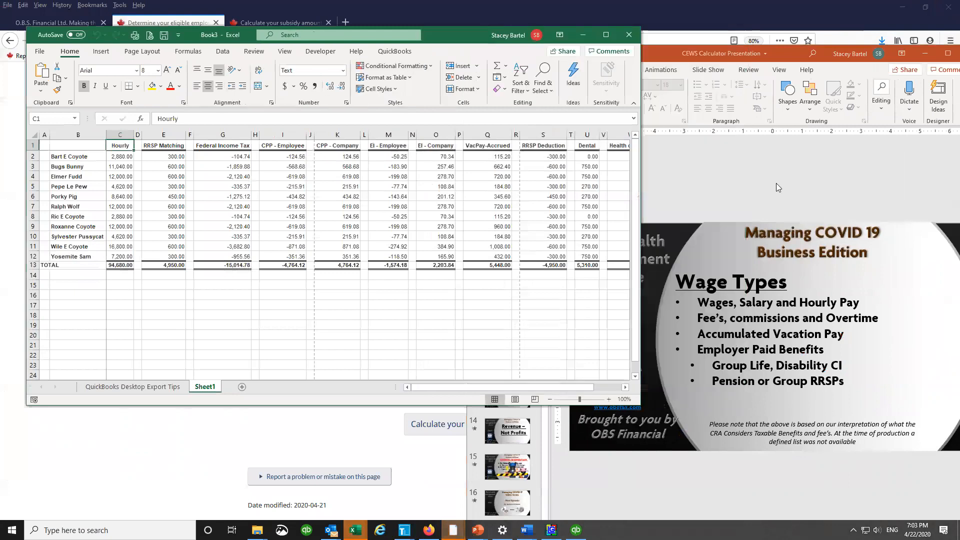
# Step: Fill the Hourly, RRSP Matching and VacPay-Accrued headings with yellow to mark them as eligible wage types
pyautogui.click(152, 85)
pyautogui.click(171, 146)
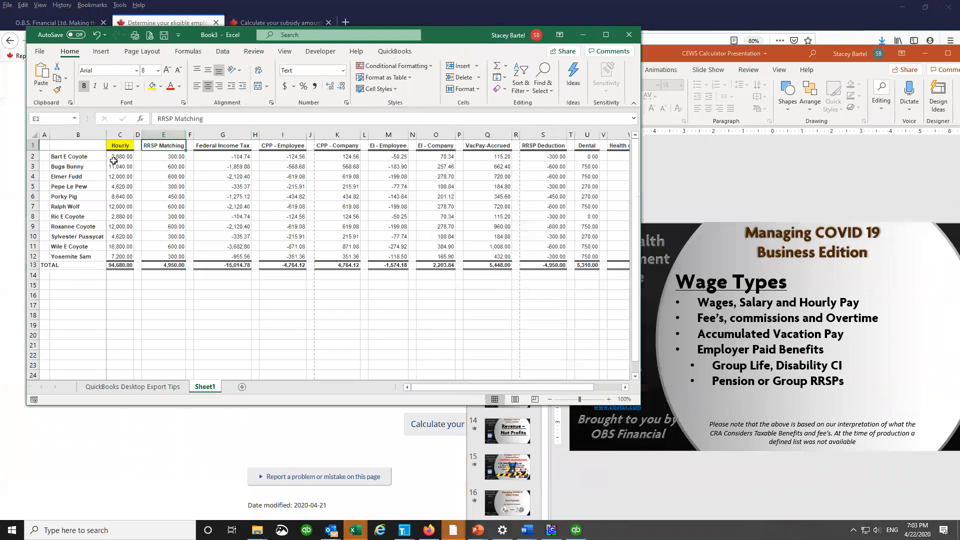
pyautogui.click(151, 86)
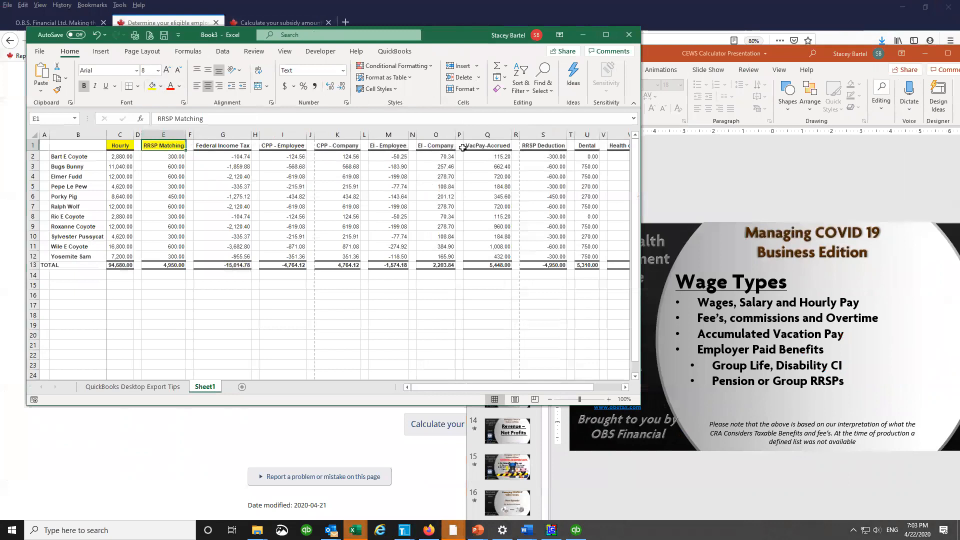
pyautogui.click(486, 144)
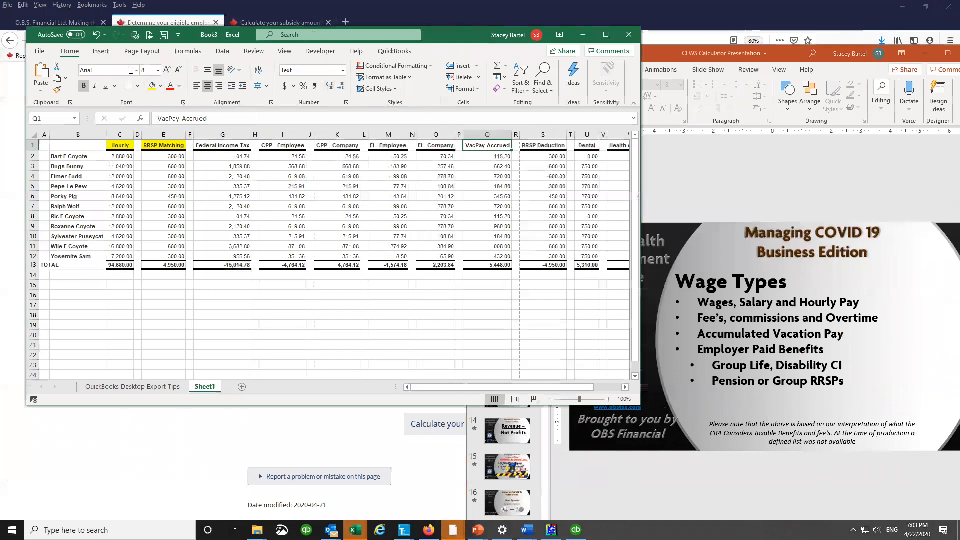
pyautogui.press('F4')
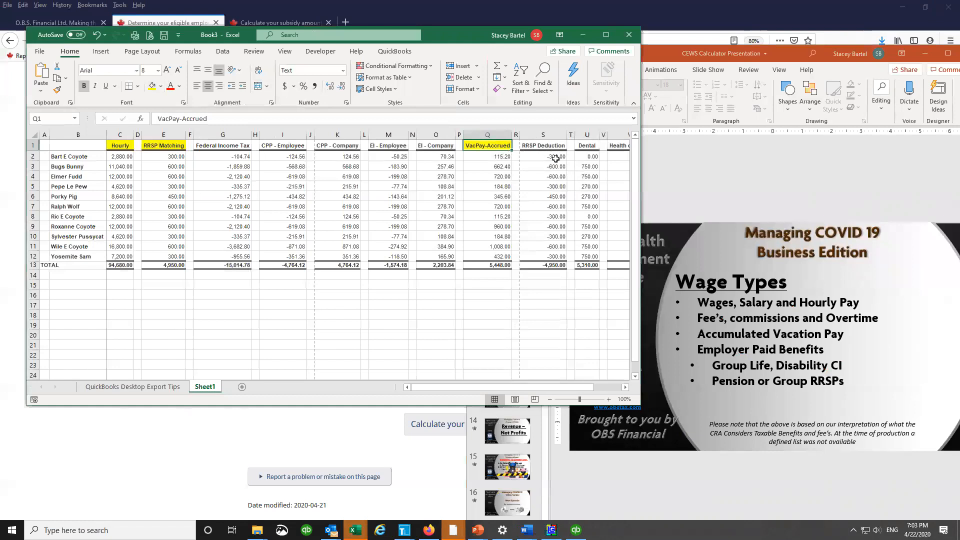
# Step: Maximize the exported workbook and enter the heading Total CEWS Wages in cell Z1, beside the TOTAL column
pyautogui.click(625, 390)
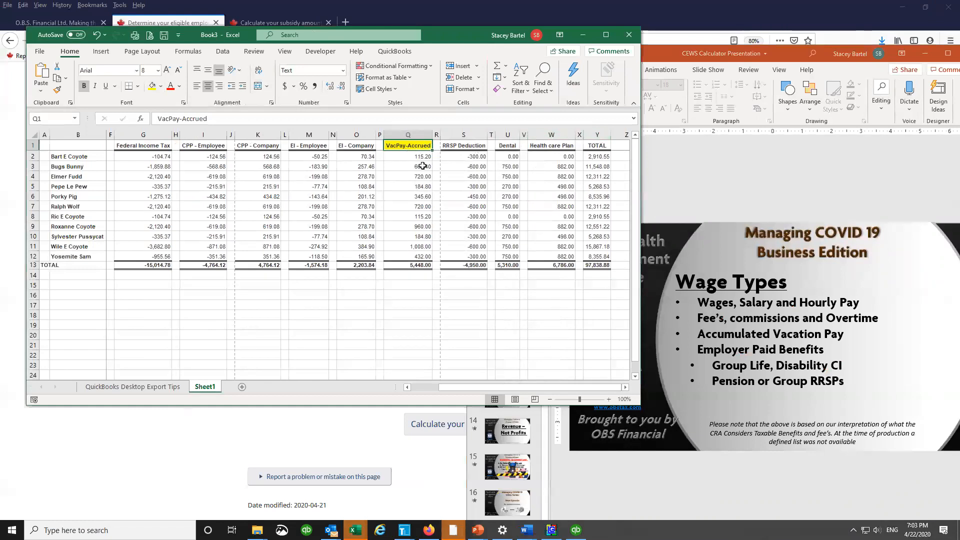
pyautogui.click(407, 388)
pyautogui.click(408, 388)
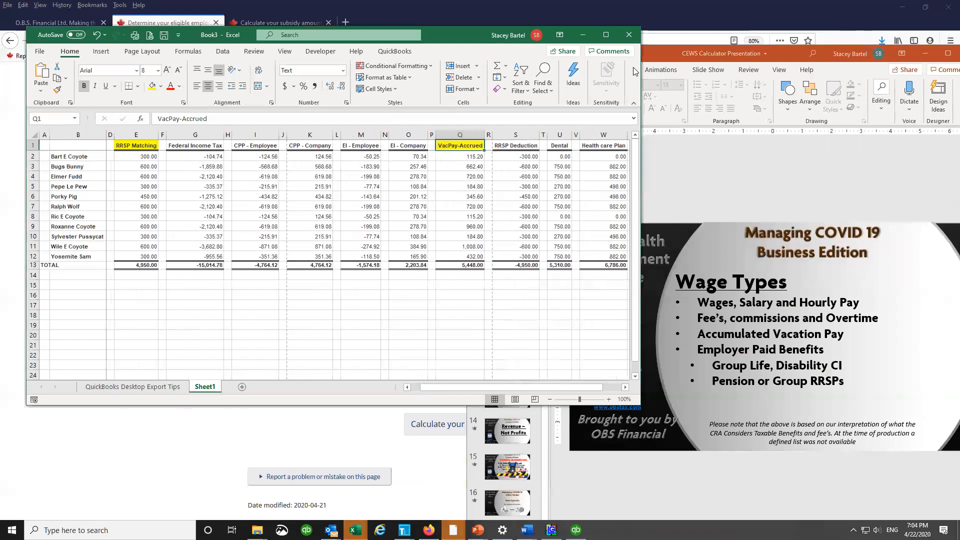
pyautogui.moveTo(548, 34); pyautogui.dragTo(525, 102)
pyautogui.click(584, 102)
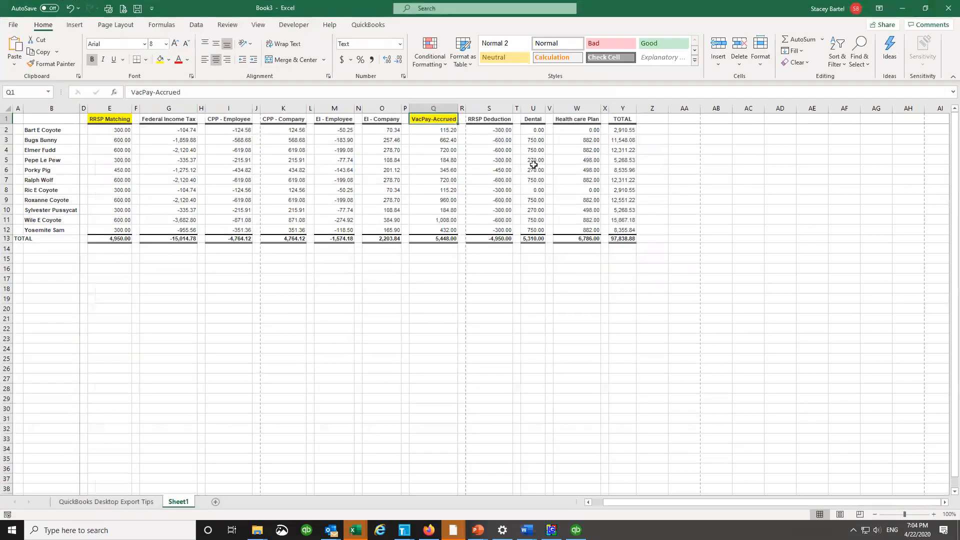
pyautogui.click(656, 120)
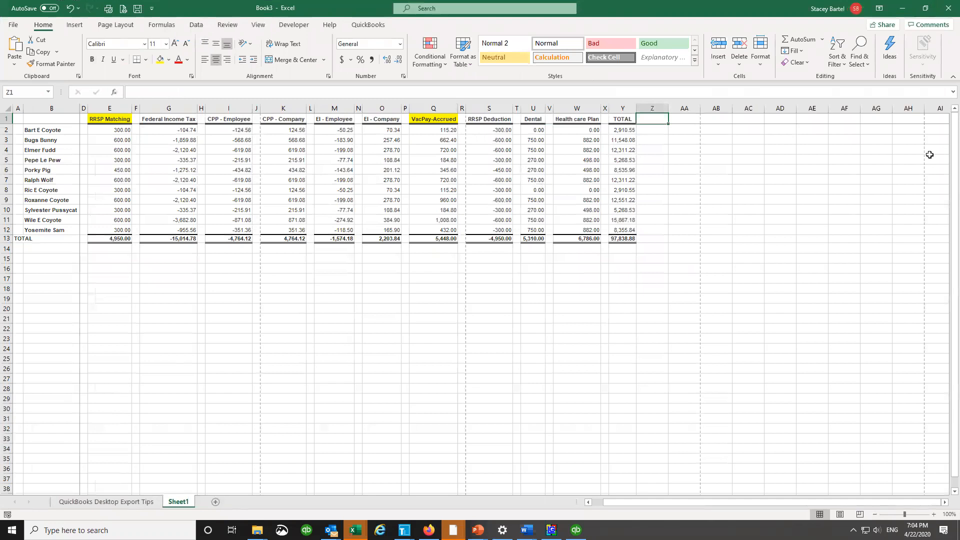
pyautogui.write('Total CEWS Wages')
pyautogui.press('Return')
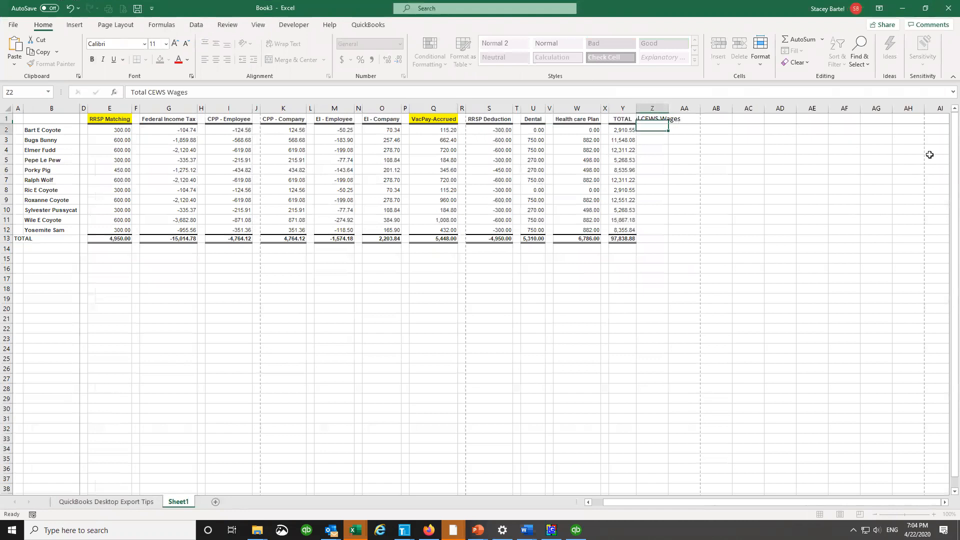
# Step: Add VacPay-Accrued, RRSP Matching and Hourly in Z2 with =Q2+E2+C2, and widen column Z to fit its heading
pyautogui.write('=')
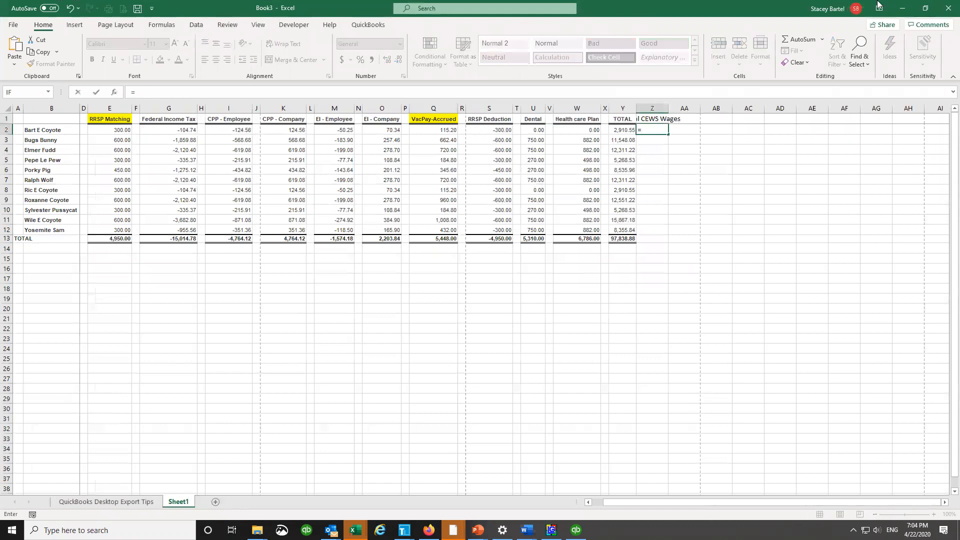
pyautogui.click(446, 130)
pyautogui.write('+')
pyautogui.click(113, 130)
pyautogui.write('+')
pyautogui.press('Left')
pyautogui.press('Left')
pyautogui.press('Left')
pyautogui.press('Left')
pyautogui.press('Left')
pyautogui.press('Left')
pyautogui.press('Left')
pyautogui.press('Left')
pyautogui.press('Left')
pyautogui.press('Left')
pyautogui.press('Left')
pyautogui.press('Left')
pyautogui.press('Left')
pyautogui.press('Left')
pyautogui.press('Left')
pyautogui.press('Left')
pyautogui.press('Left')
pyautogui.press('Left')
pyautogui.press('Left')
pyautogui.press('Left')
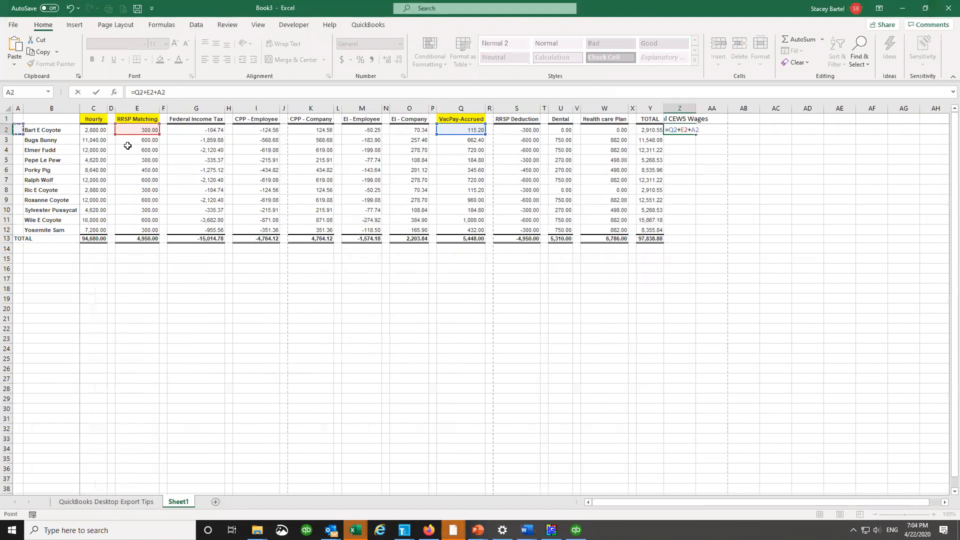
pyautogui.click(95, 130)
pyautogui.press('Return')
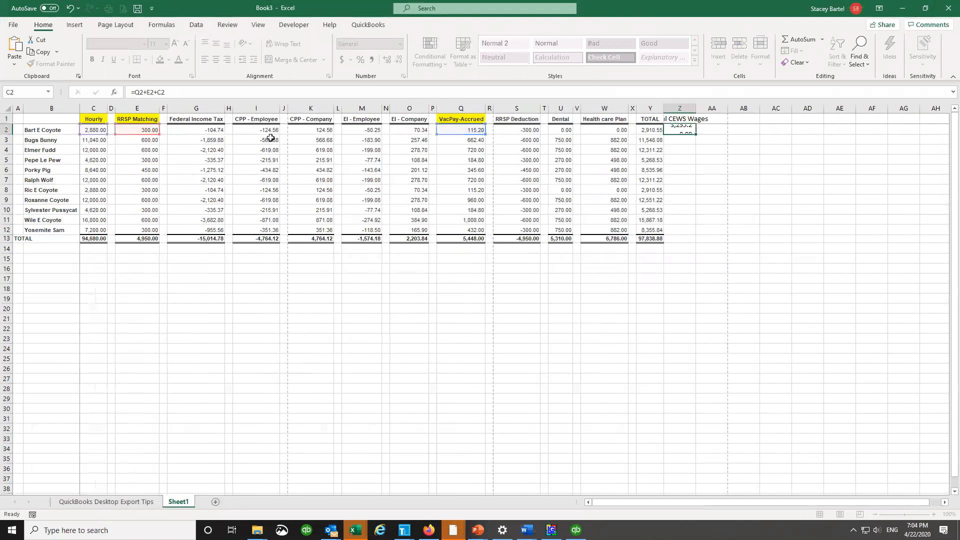
pyautogui.moveTo(695, 108); pyautogui.dragTo(672, 108)
pyautogui.click(721, 129)
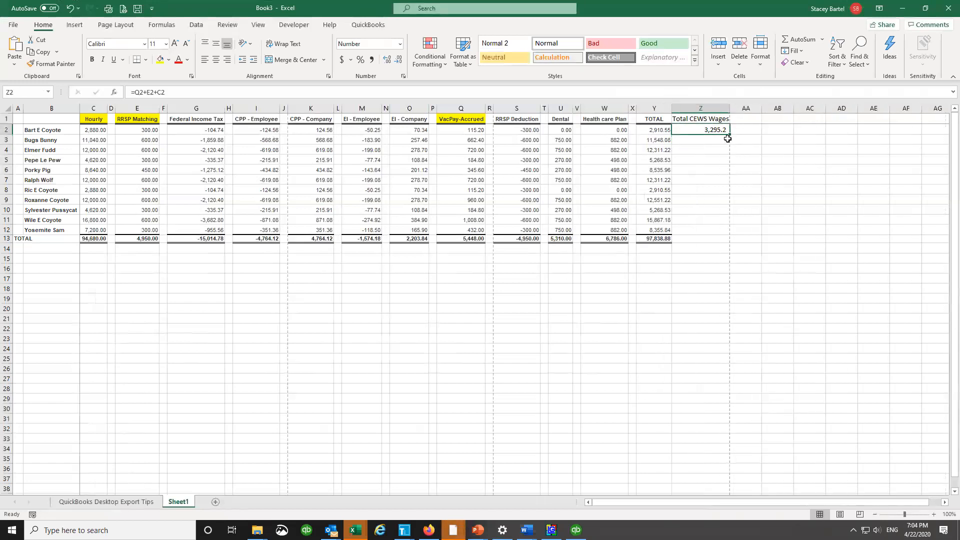
# Step: Check the first employee's TOTAL against cells C2:W2, and hide the ineligible columns R to Y and F to P
pyautogui.click(659, 131)
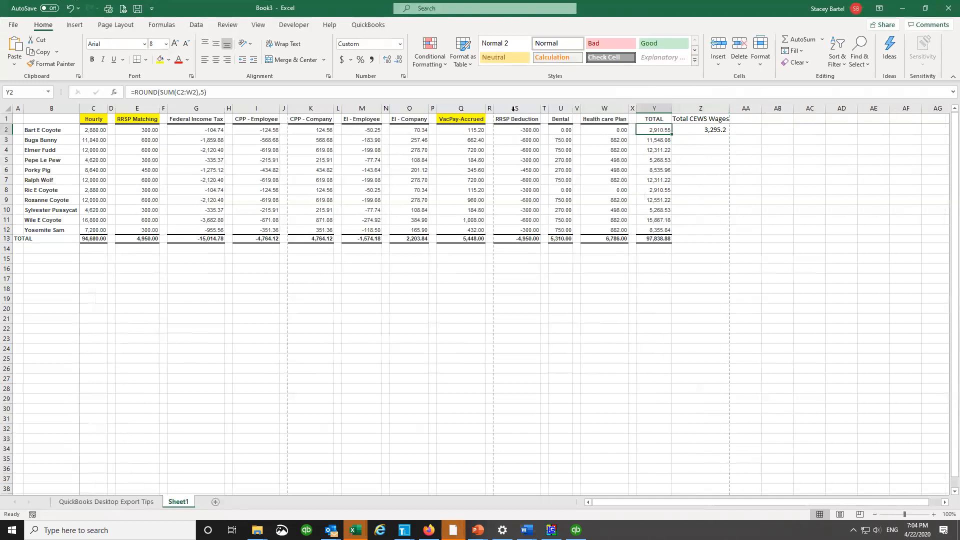
pyautogui.moveTo(95, 130); pyautogui.dragTo(599, 128)
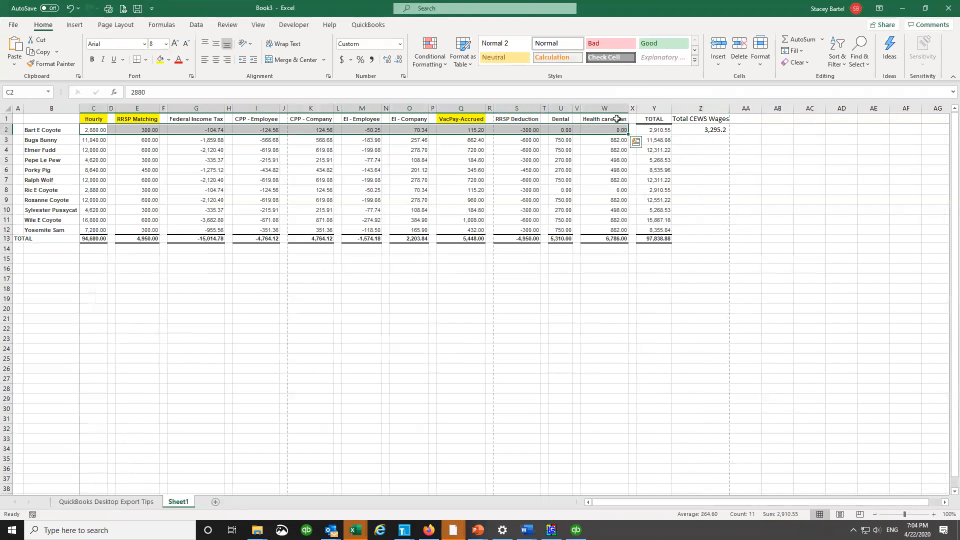
pyautogui.click(657, 108)
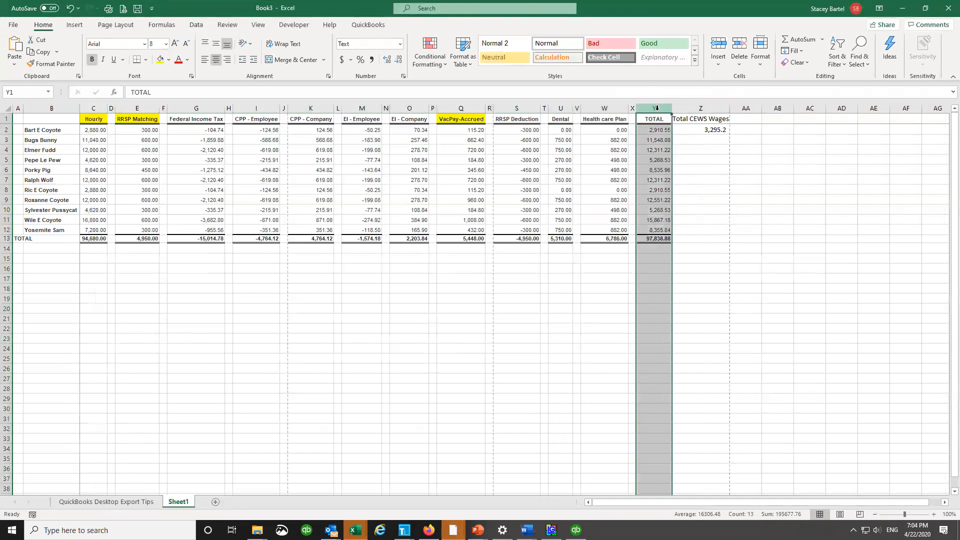
pyautogui.moveTo(637, 107); pyautogui.dragTo(489, 107)
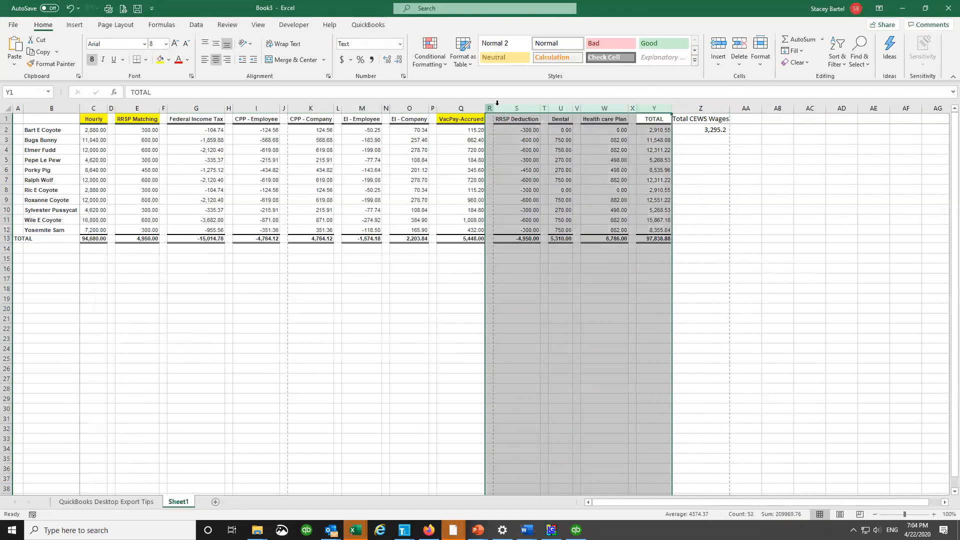
pyautogui.rightClick(515, 105)
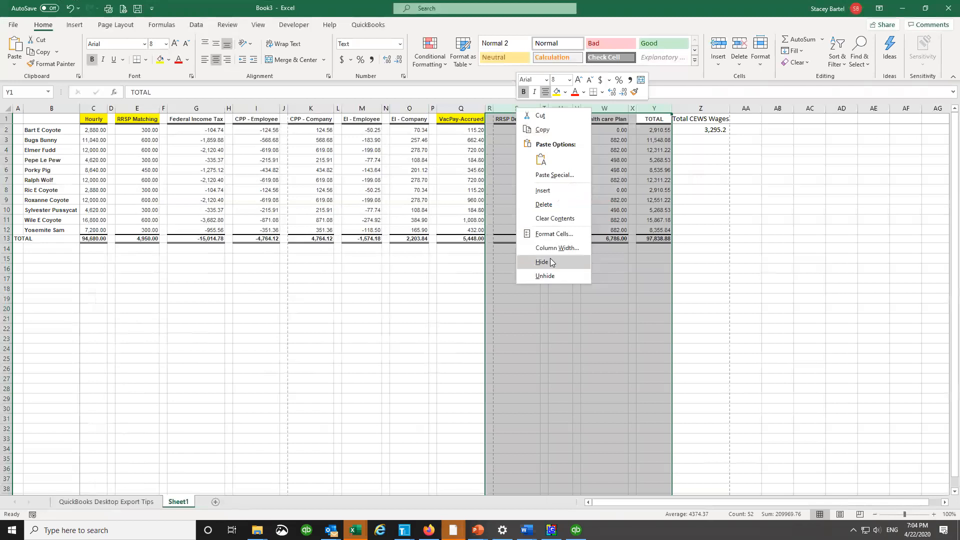
pyautogui.click(466, 130)
pyautogui.moveTo(433, 108); pyautogui.dragTo(163, 107)
pyautogui.rightClick(165, 108)
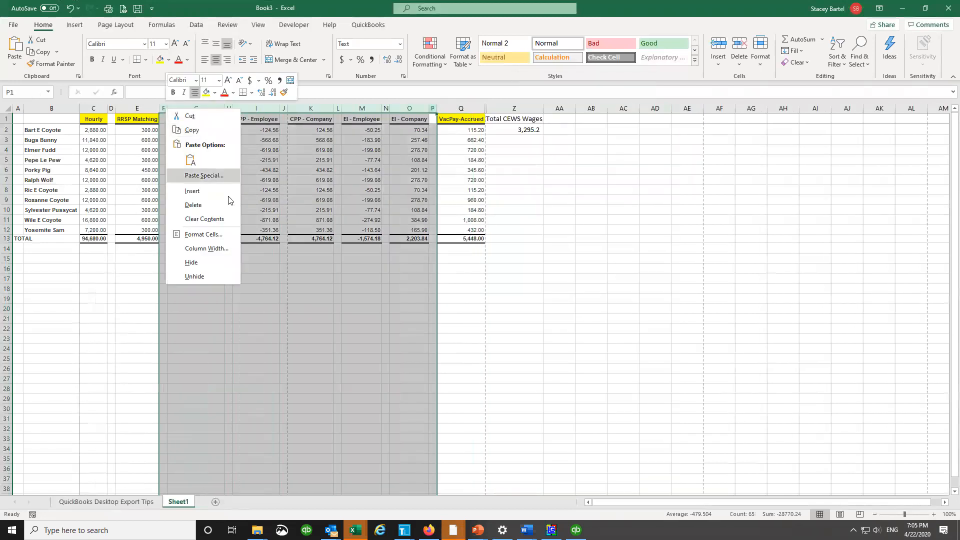
pyautogui.click(209, 267)
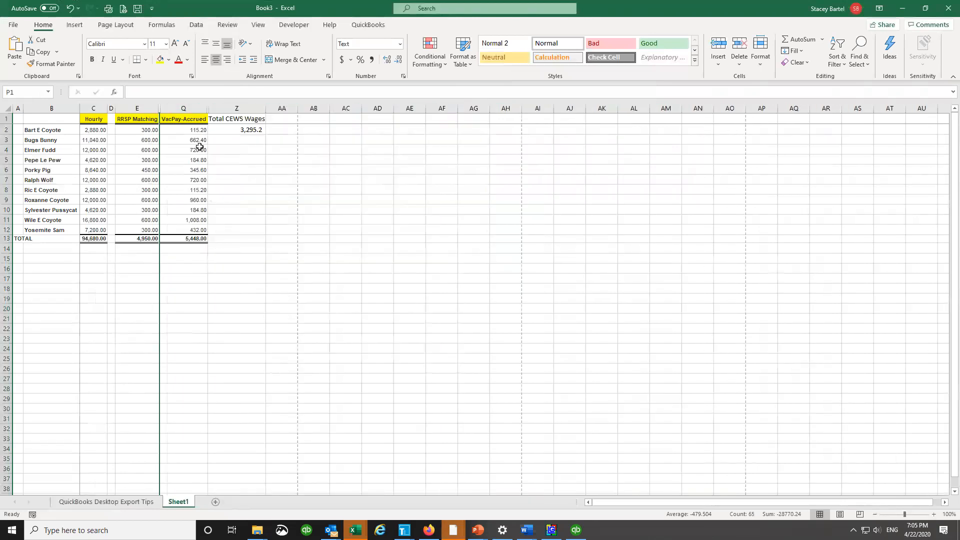
# Step: Widen column AA, enter the heading Average BW Pay in AA1 and begin a formula in AA2
pyautogui.moveTo(299, 108); pyautogui.dragTo(347, 108)
pyautogui.click(306, 121)
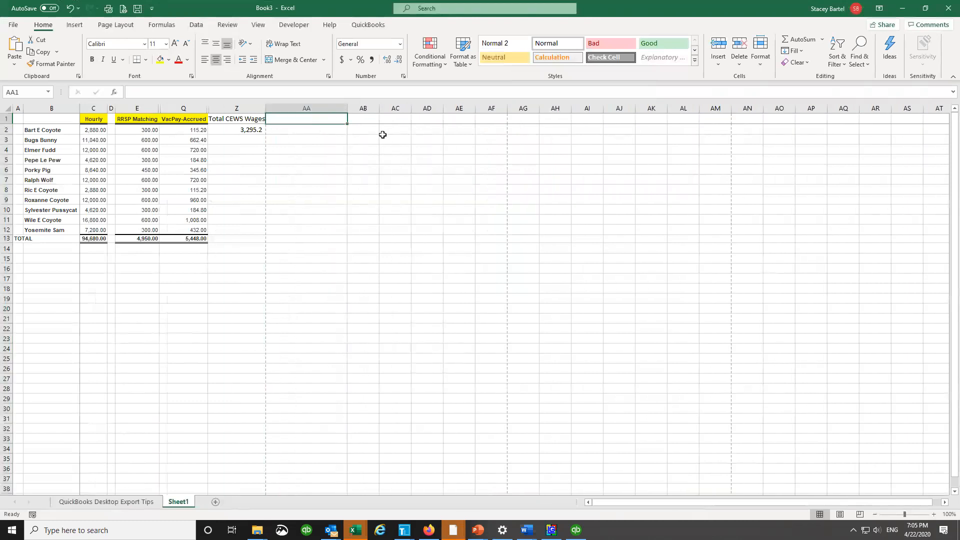
pyautogui.write('Average BW Pay')
pyautogui.press('Return')
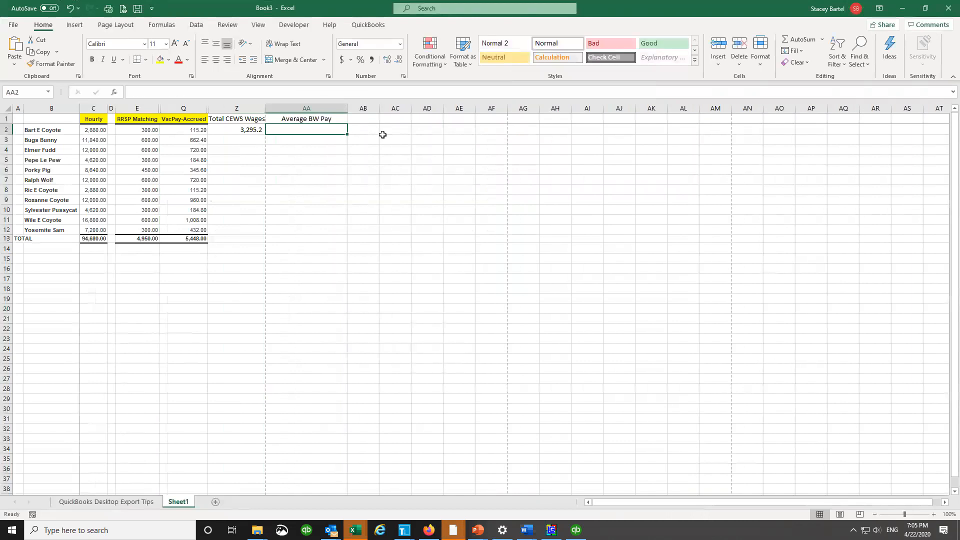
pyautogui.write('=')
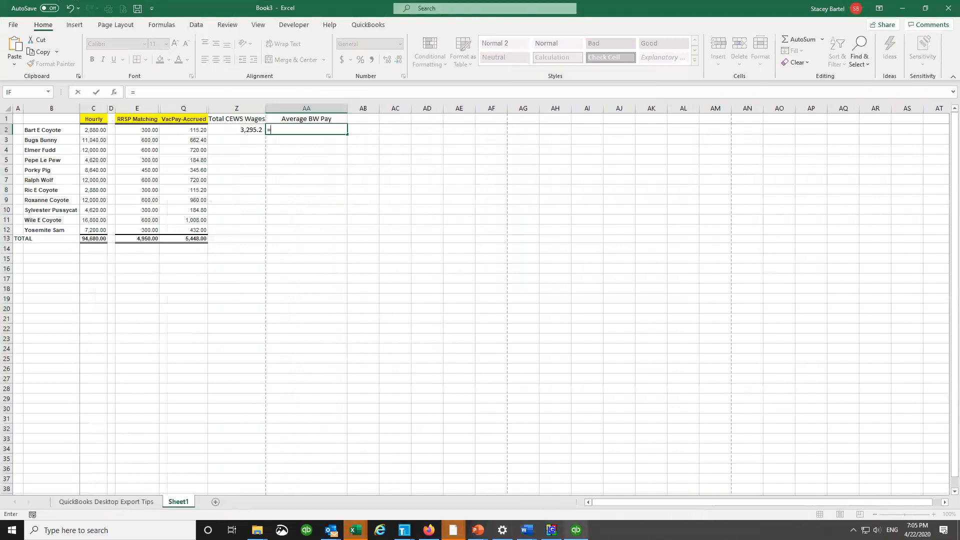
# Step: Switch to QuickBooks, examine the pay cheques behind the first employee's Hourly amount, and return to the Book3 workbook in Excel
pyautogui.hotkey('alt', 'Tab')
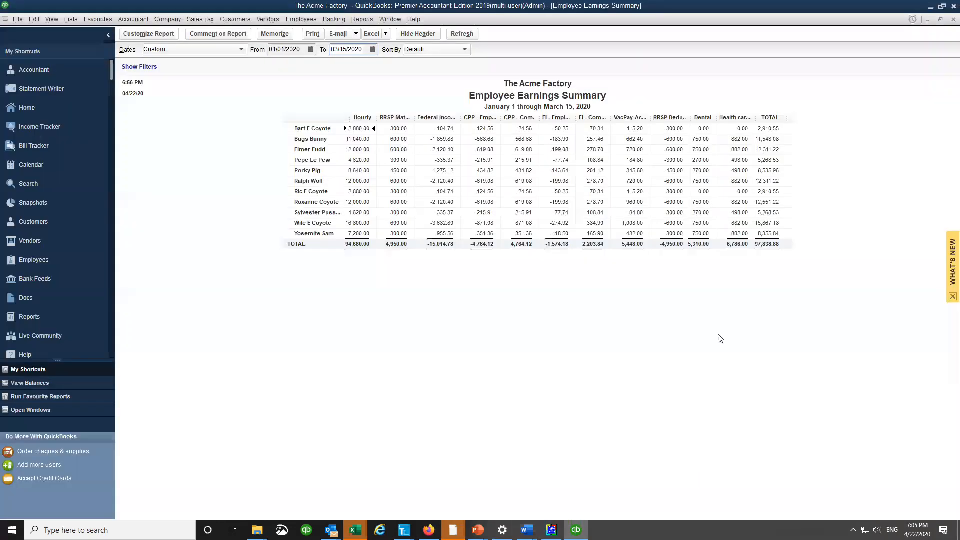
pyautogui.doubleClick(368, 128)
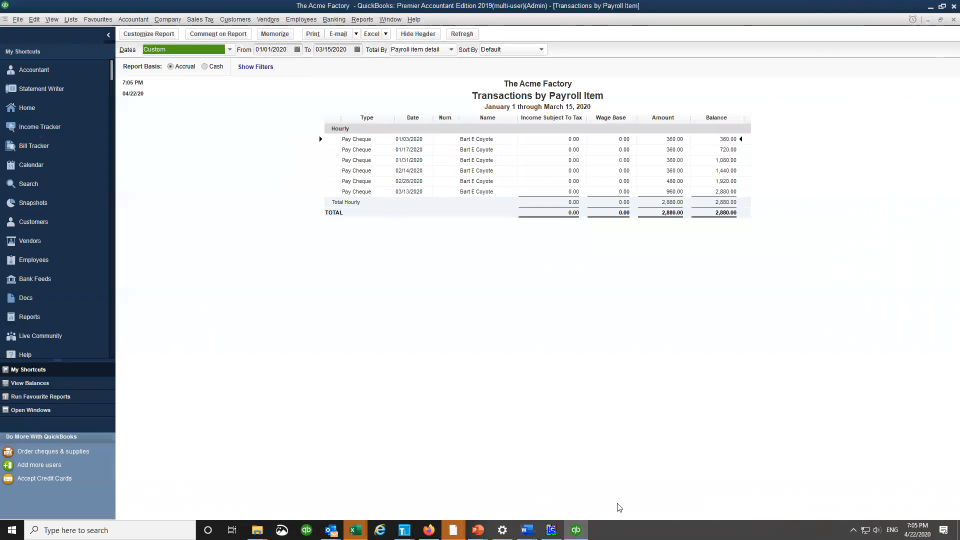
pyautogui.click(953, 20)
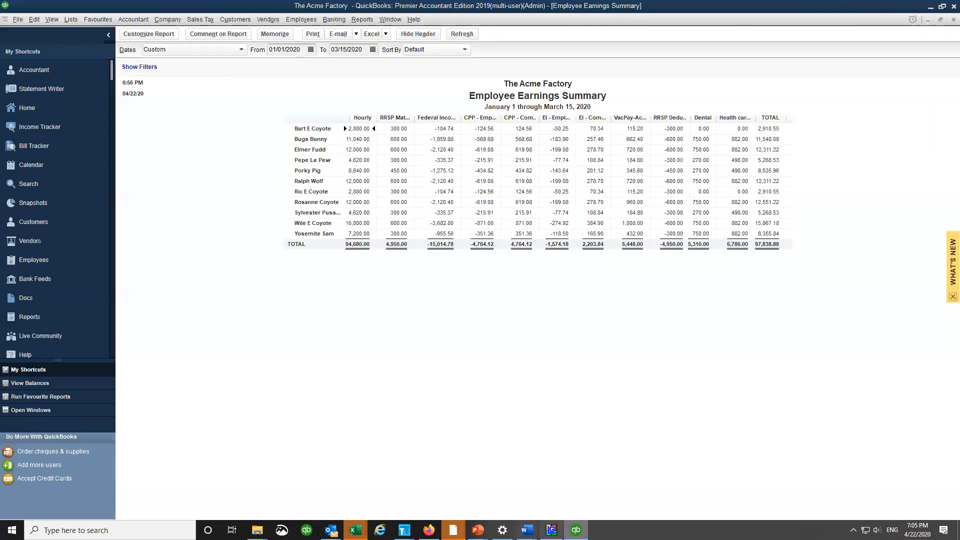
pyautogui.moveTo(355, 530)
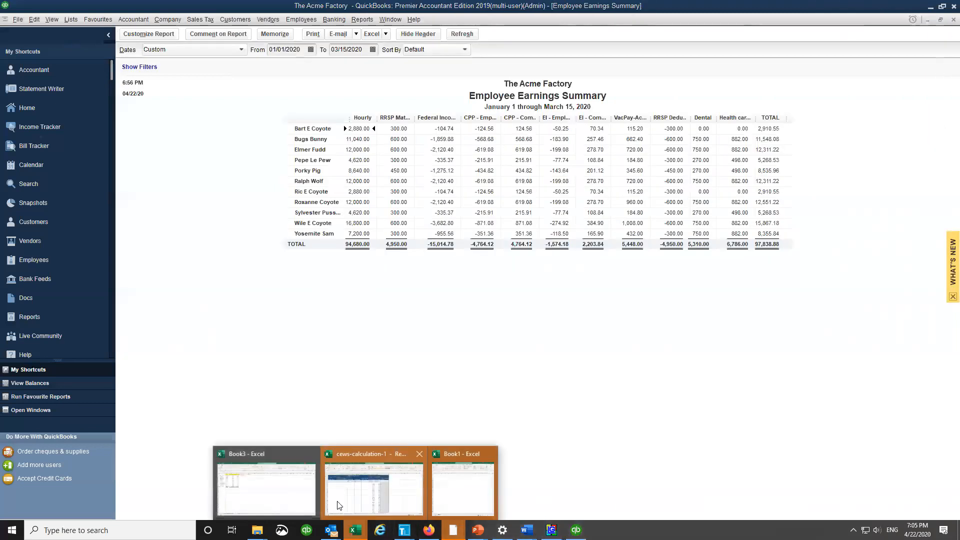
pyautogui.click(279, 500)
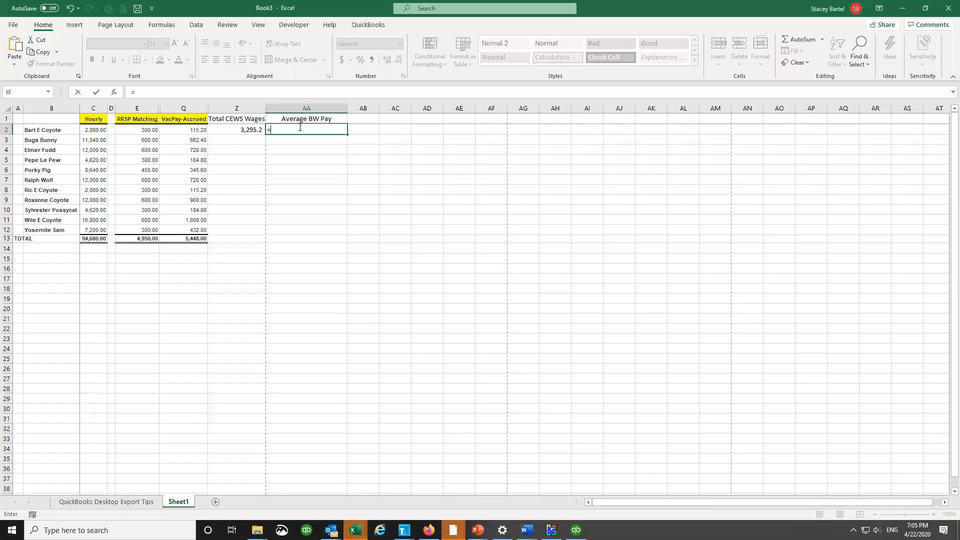
# Step: Complete the Average BW Pay formula in AA2 as =Z2/6
pyautogui.click(258, 126)
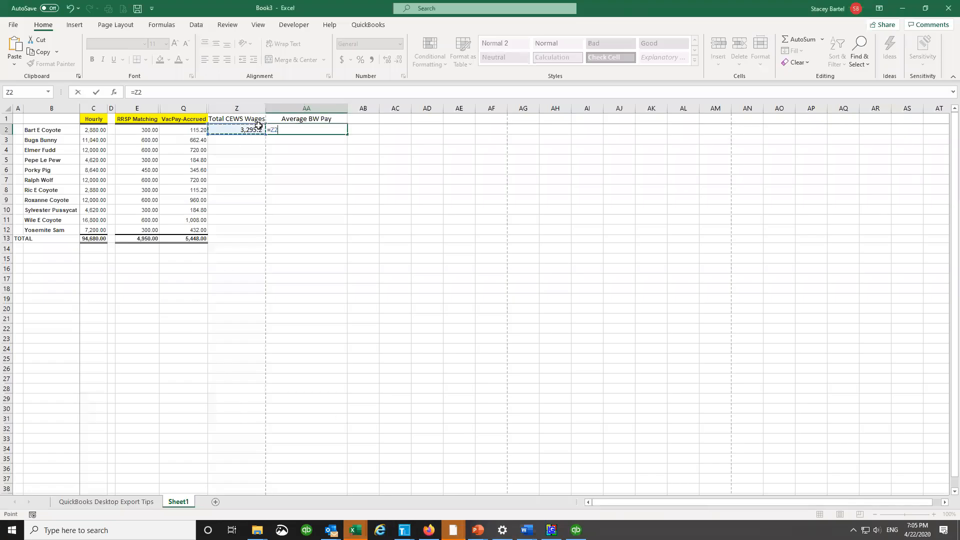
pyautogui.write('/6')
pyautogui.press('Return')
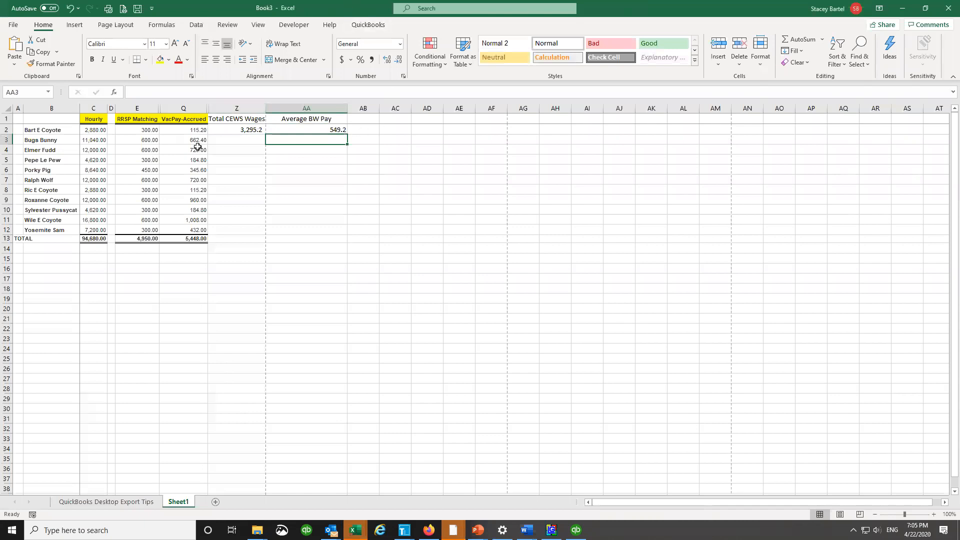
# Step: Copy the Total CEWS Wages and Average BW Pay formulas from row 2 into rows 3 to 12
pyautogui.moveTo(255, 130); pyautogui.dragTo(319, 135)
pyautogui.moveTo(252, 135); pyautogui.dragTo(238, 229)
pyautogui.hotkey('ctrl', 'c')
pyautogui.hotkey('ctrl', 'v')
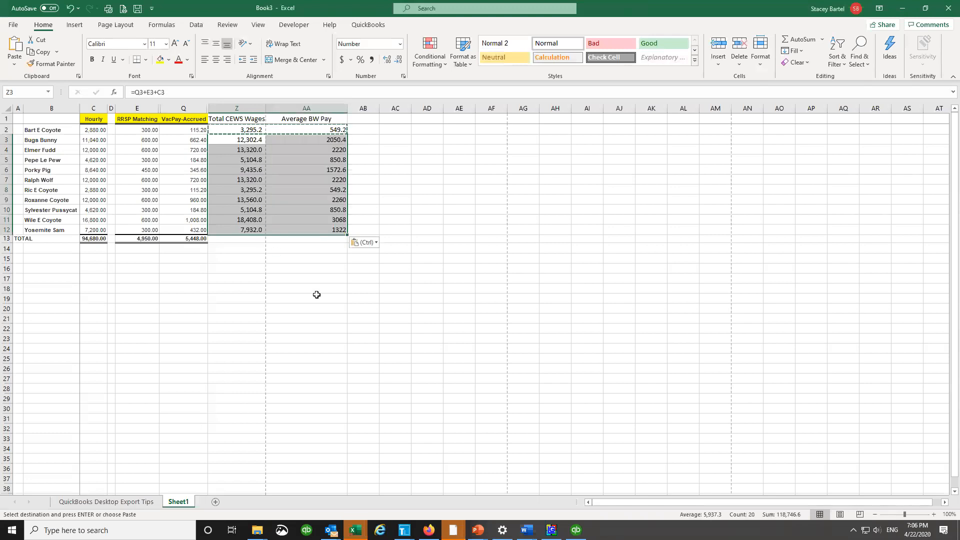
# Step: Total the CEWS wages in Z13 with AutoSum over Z2:Z12, and check the formulas in the total row
pyautogui.click(248, 239)
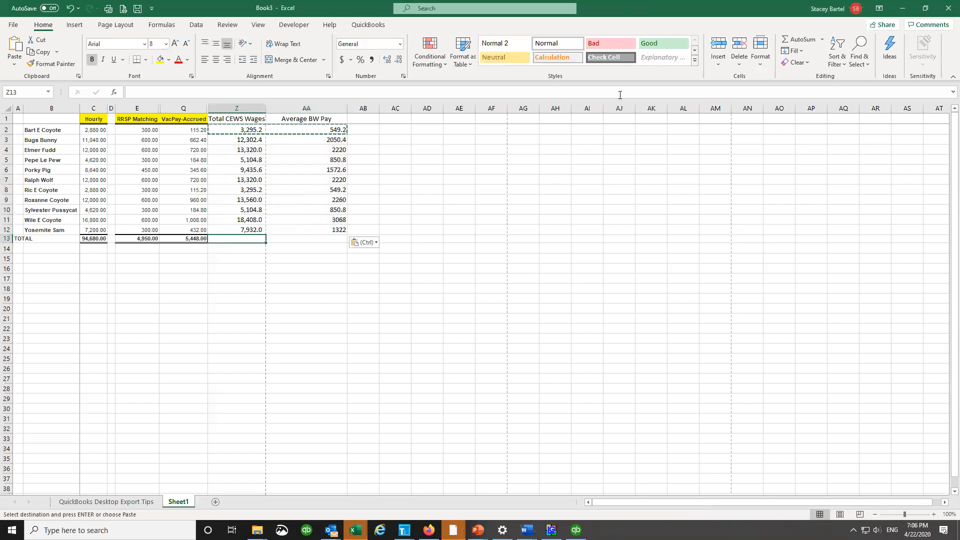
pyautogui.click(789, 43)
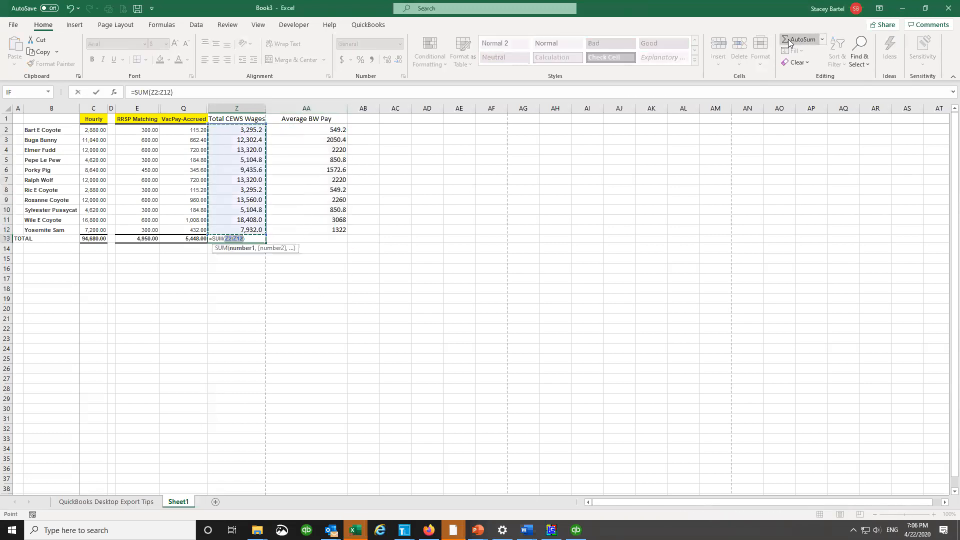
pyautogui.press('Return')
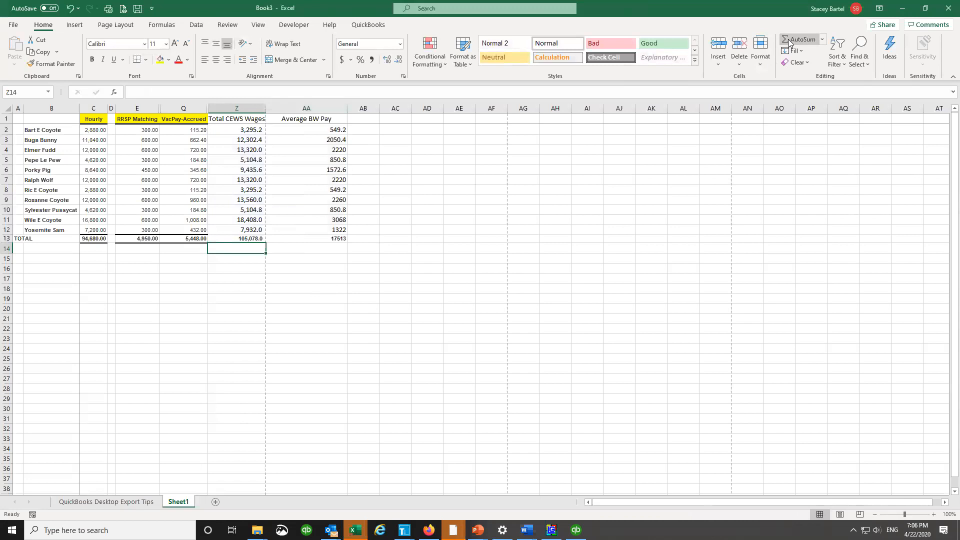
pyautogui.click(252, 238)
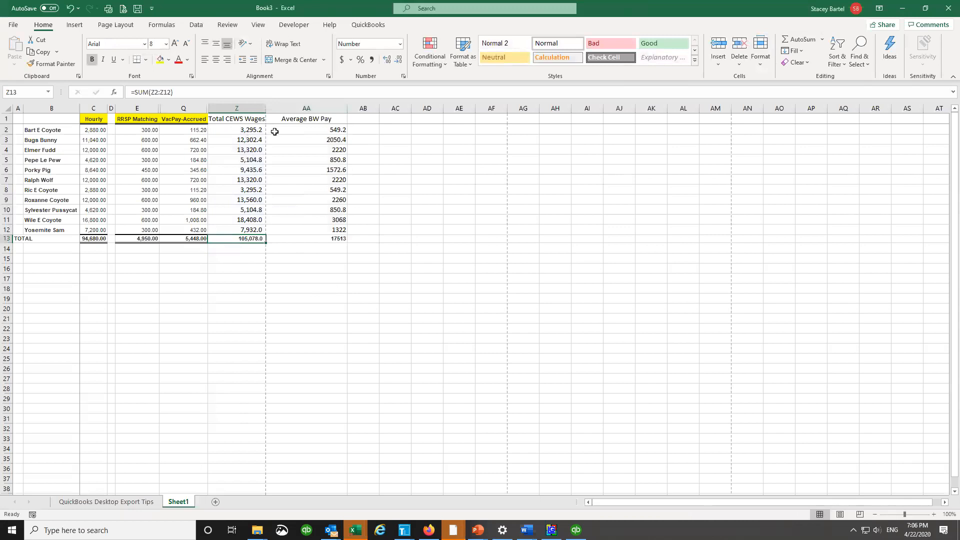
pyautogui.click(335, 237)
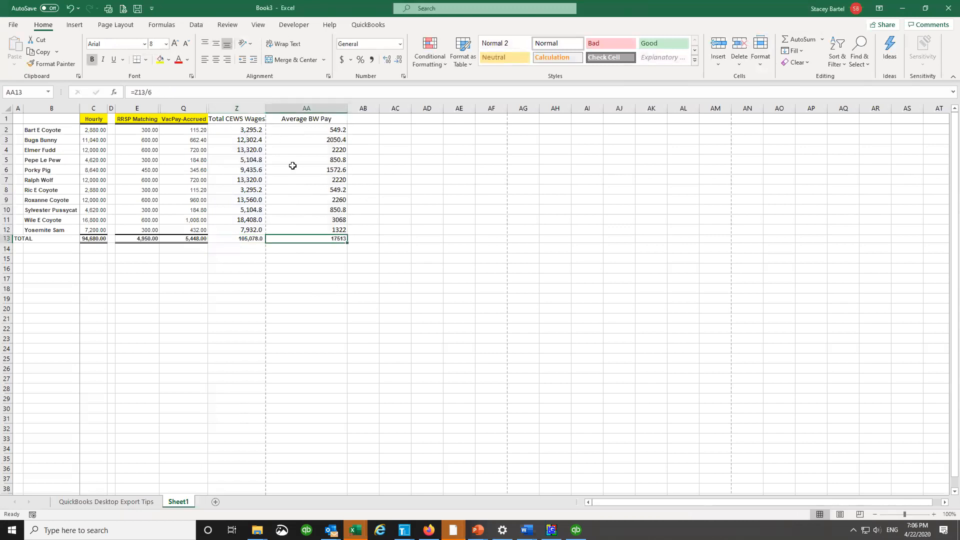
# Step: Convert the range B1:AA13 into a table that uses the first row as headers
pyautogui.moveTo(35, 119)
pyautogui.mouseDown()
pyautogui.moveTo(155, 121)
pyautogui.moveTo(328, 160)
pyautogui.moveTo(333, 241)
pyautogui.mouseUp()
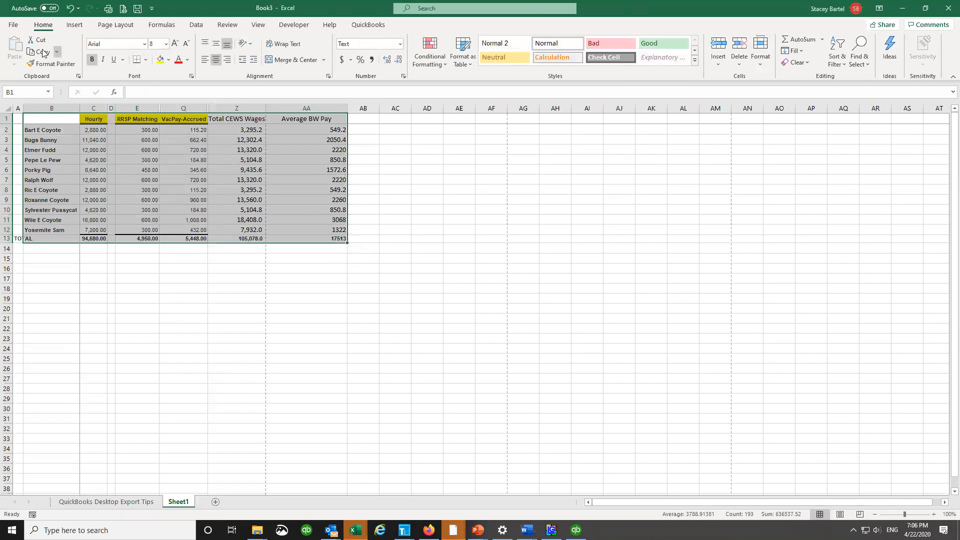
pyautogui.click(75, 25)
pyautogui.click(88, 47)
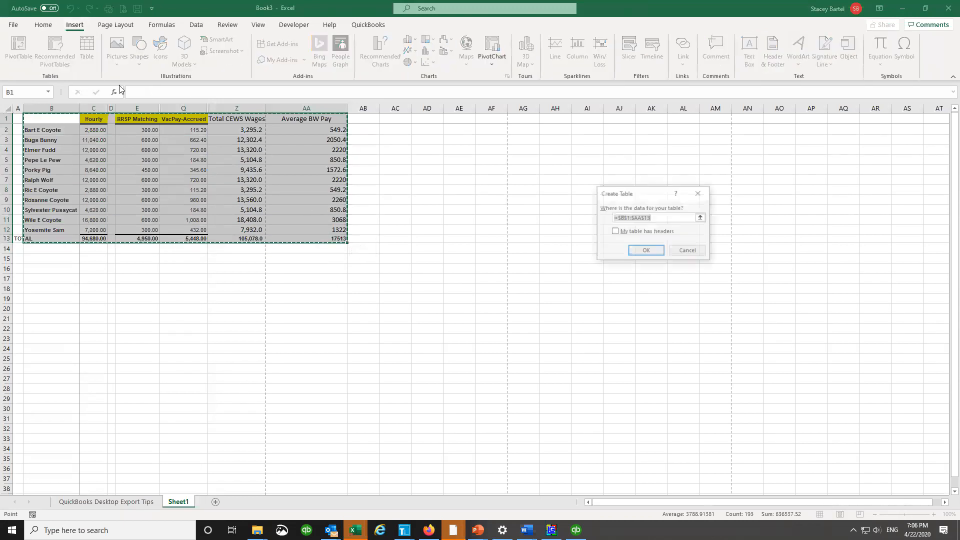
pyautogui.click(615, 231)
pyautogui.click(646, 251)
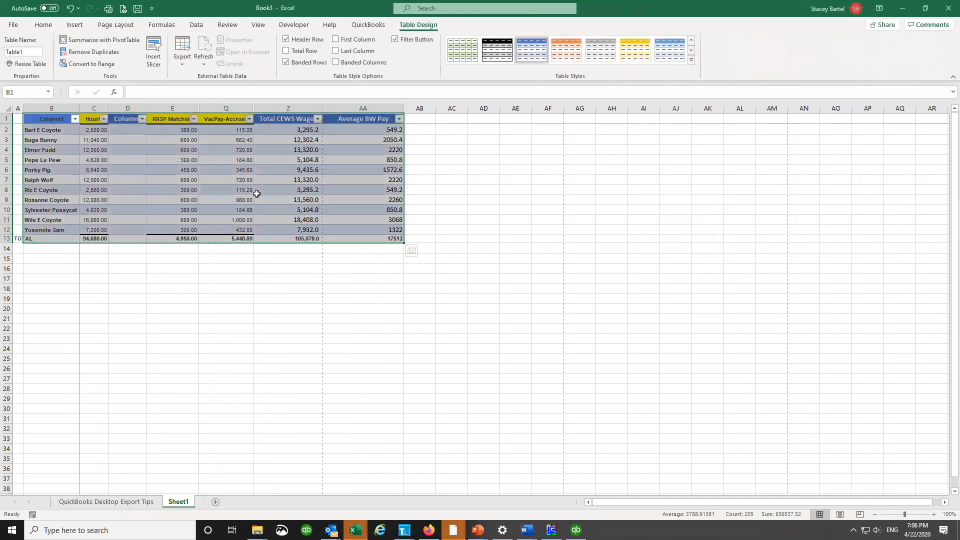
# Step: Arrange the Book3 wage table and the cews-calculation-1 workbook side by side as smaller windows
pyautogui.moveTo(84, 349); pyautogui.dragTo(86, 339)
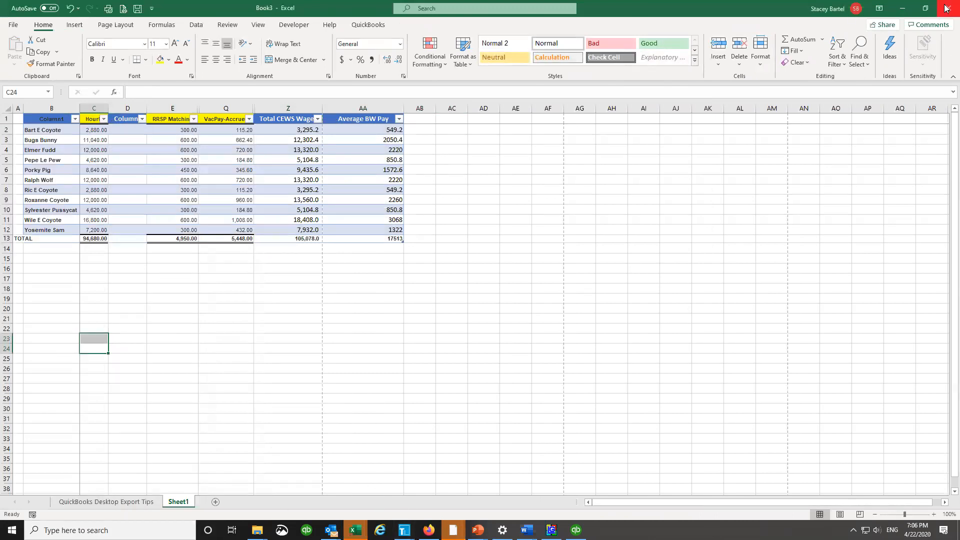
pyautogui.click(926, 8)
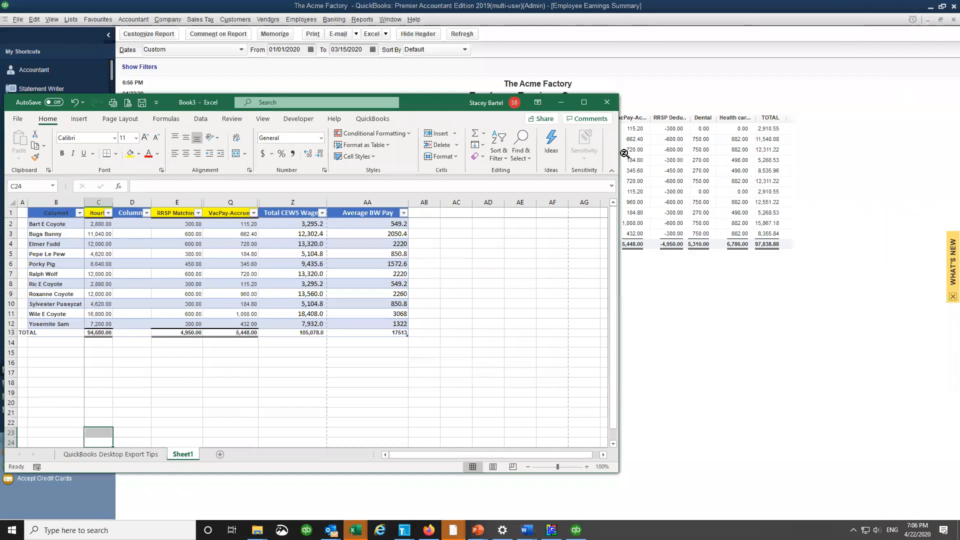
pyautogui.moveTo(619, 156); pyautogui.dragTo(419, 155)
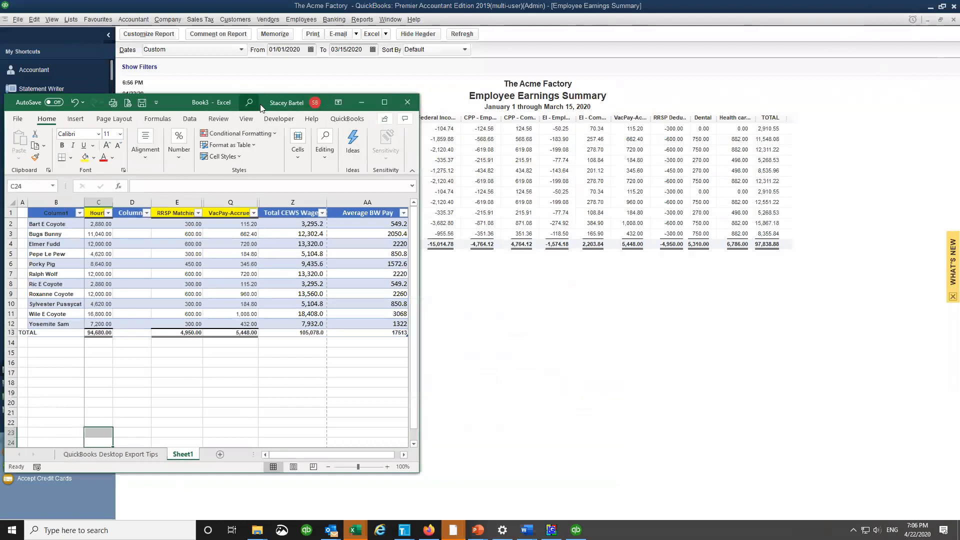
pyautogui.moveTo(260, 104); pyautogui.dragTo(809, 36)
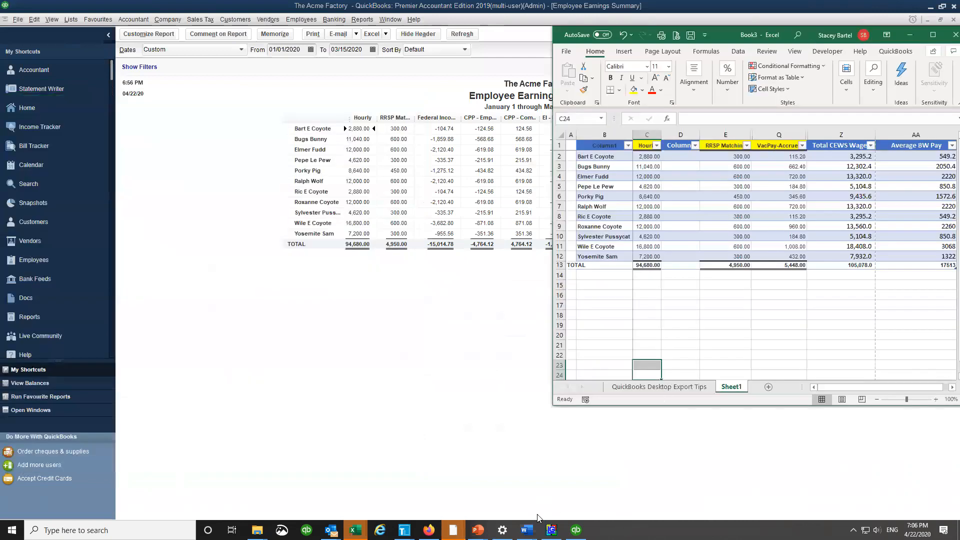
pyautogui.moveTo(355, 529)
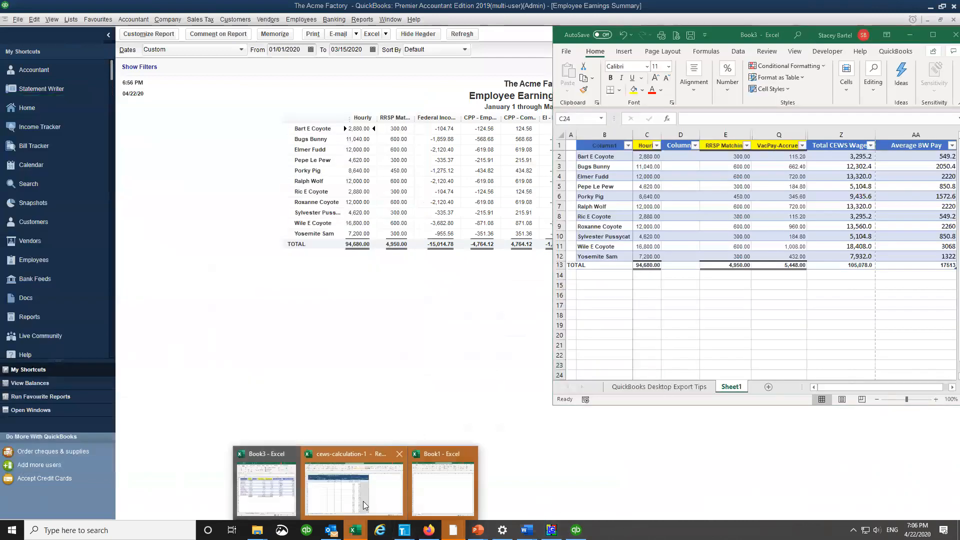
pyautogui.click(365, 505)
pyautogui.click(925, 8)
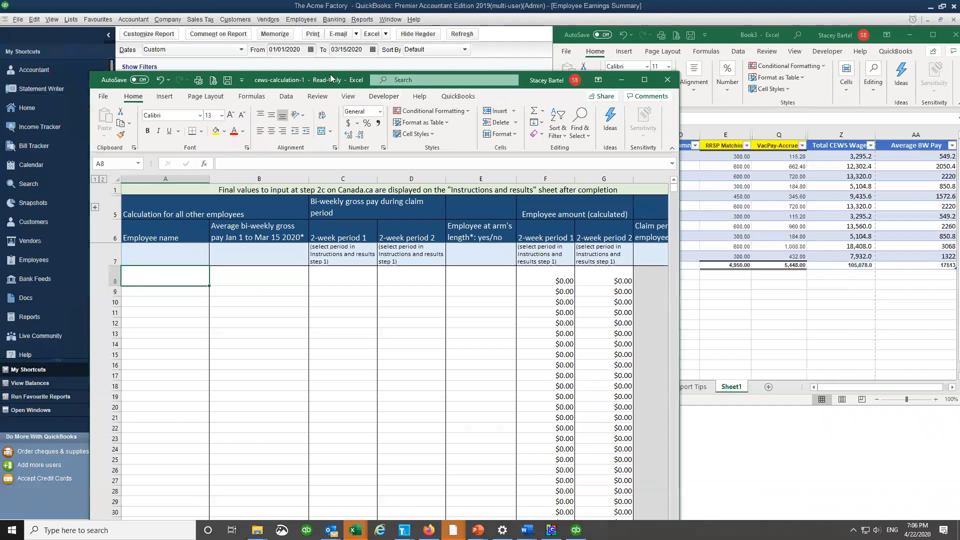
pyautogui.moveTo(330, 74); pyautogui.dragTo(228, 25)
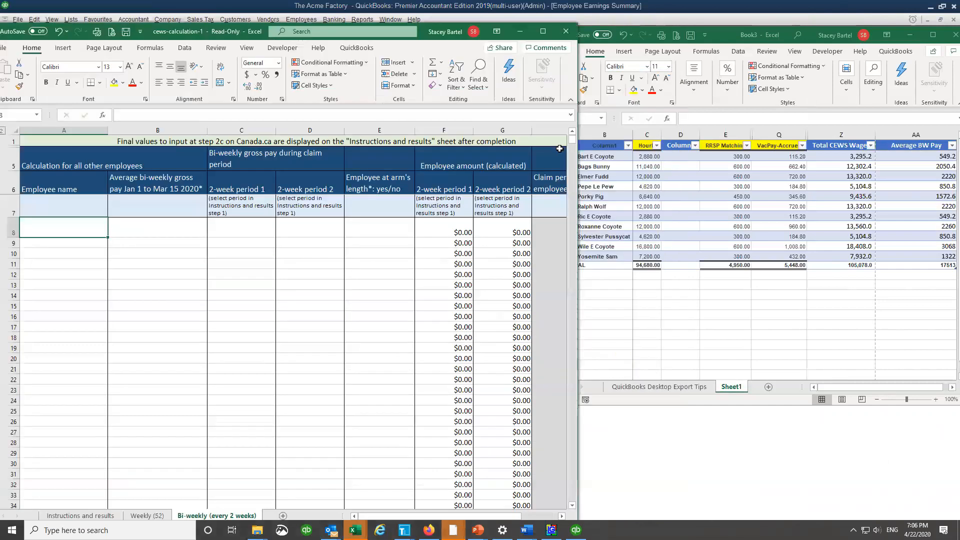
# Step: Copy the employee names from B2:B12 of Book3 into the Employee name column of the Bi-weekly calculator sheet, starting at A8
pyautogui.click(620, 289)
pyautogui.moveTo(613, 157); pyautogui.dragTo(622, 256)
pyautogui.hotkey('ctrl', 'c')
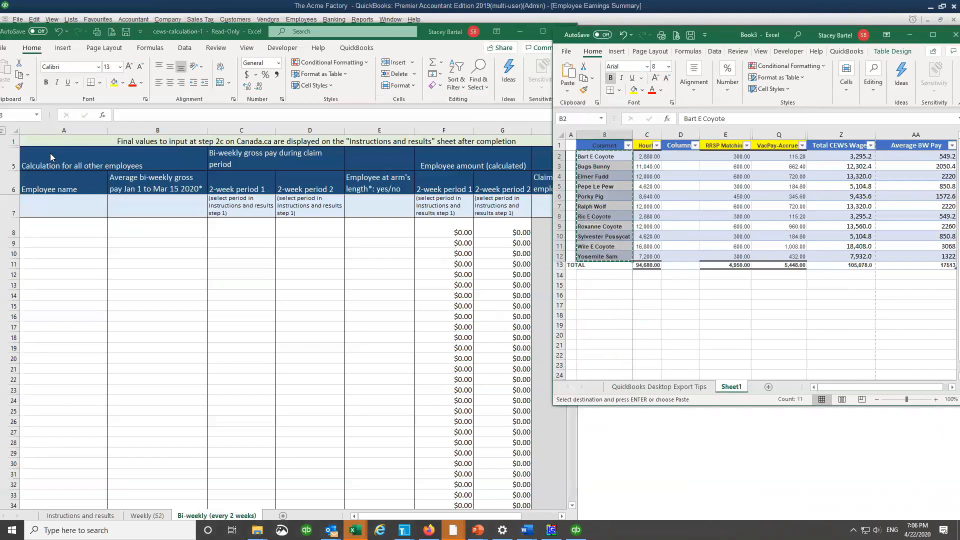
pyautogui.click(53, 228)
pyautogui.hotkey('ctrl', 'v')
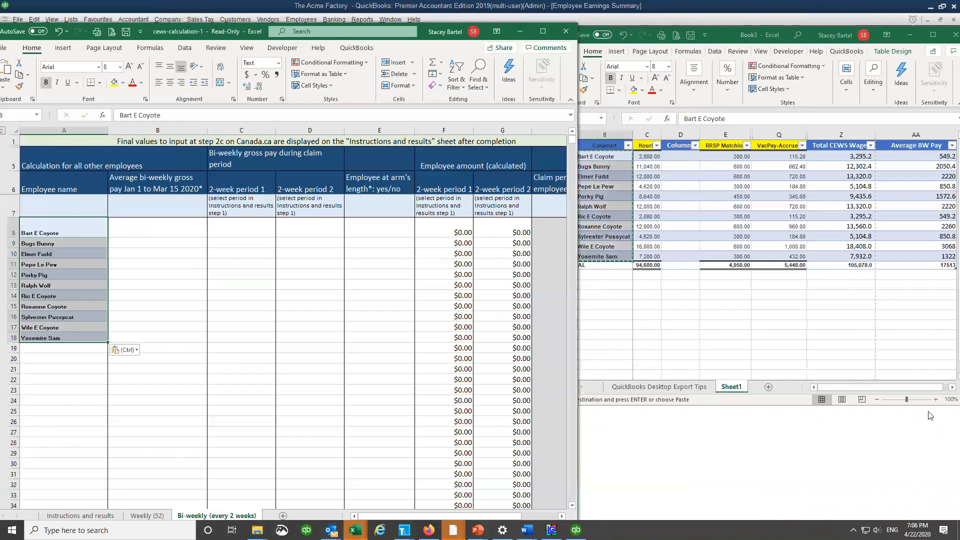
# Step: Try to copy the Average BW Pay cells AA2:AA12 of Book3 into the calculator's average bi-weekly gross pay column, starting at B8
pyautogui.click(947, 390)
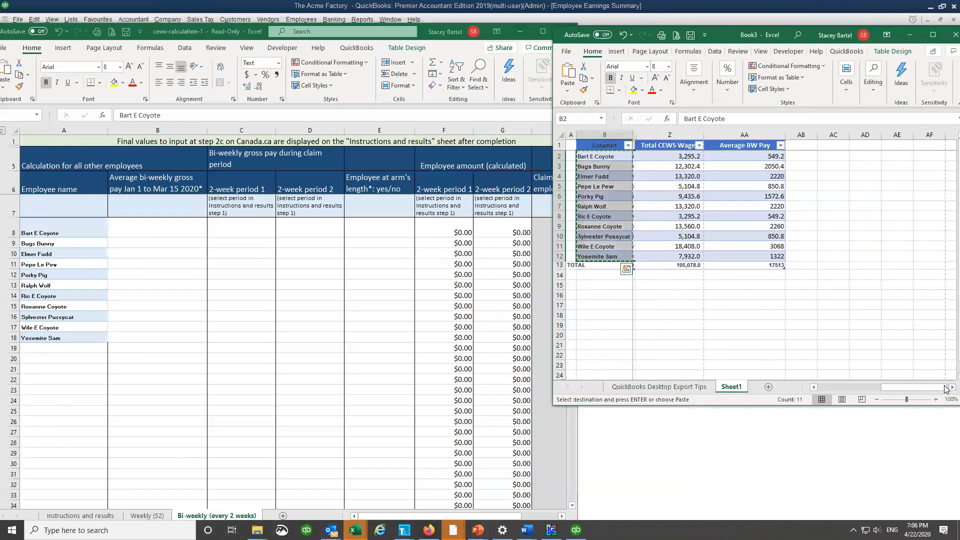
pyautogui.moveTo(772, 156); pyautogui.dragTo(781, 256)
pyautogui.hotkey('ctrl', 'c')
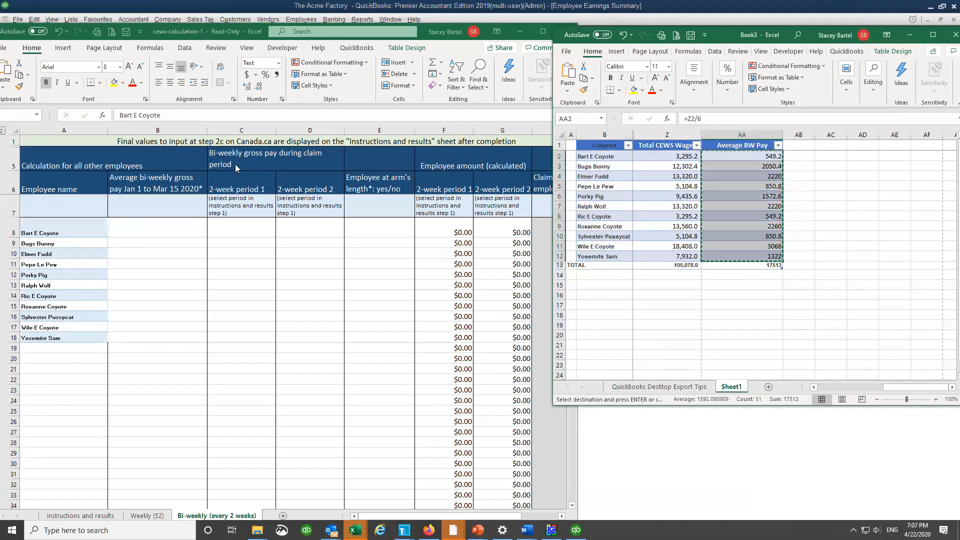
pyautogui.click(190, 237)
pyautogui.hotkey('ctrl', 'v')
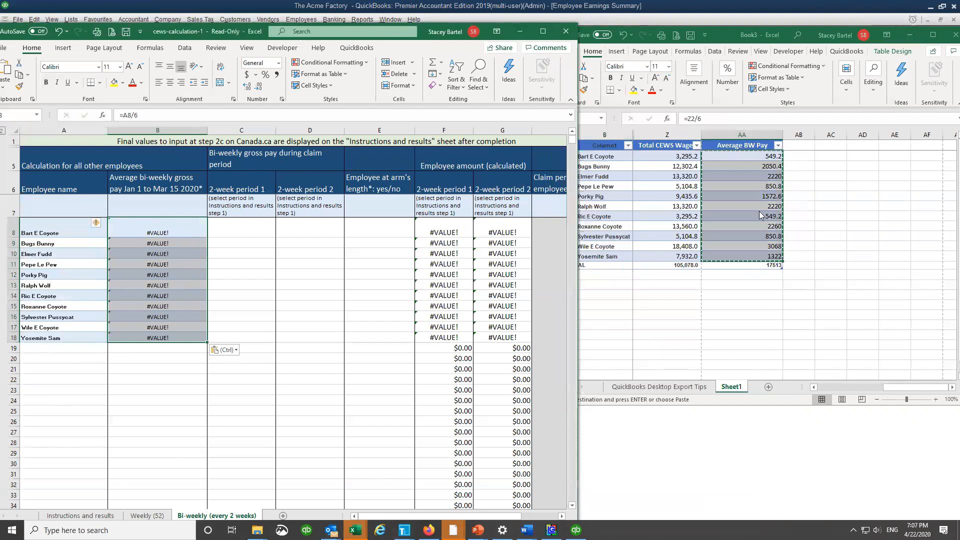
# Step: Try the Currency format and then the Number format on the pasted average pay cells B8:B18
pyautogui.click(280, 63)
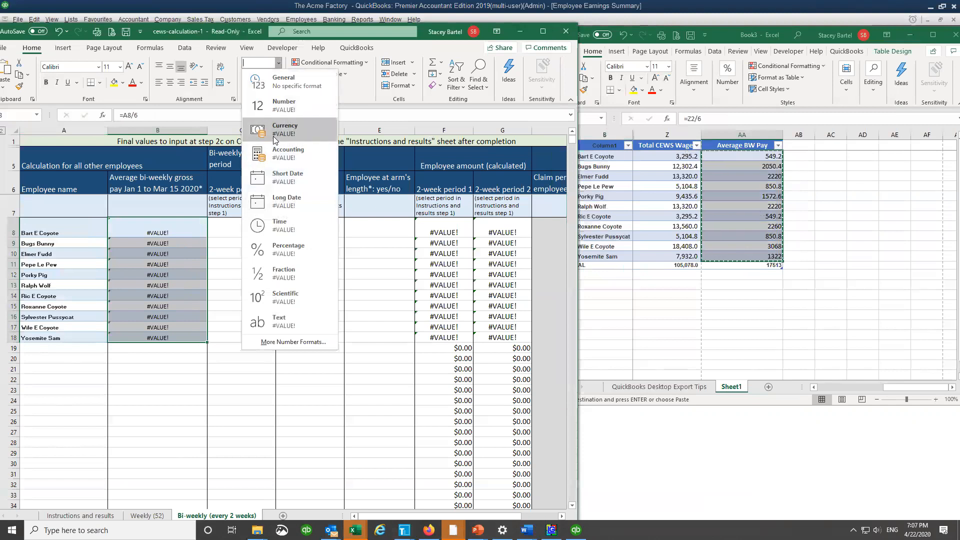
pyautogui.click(276, 134)
pyautogui.click(280, 63)
pyautogui.click(274, 103)
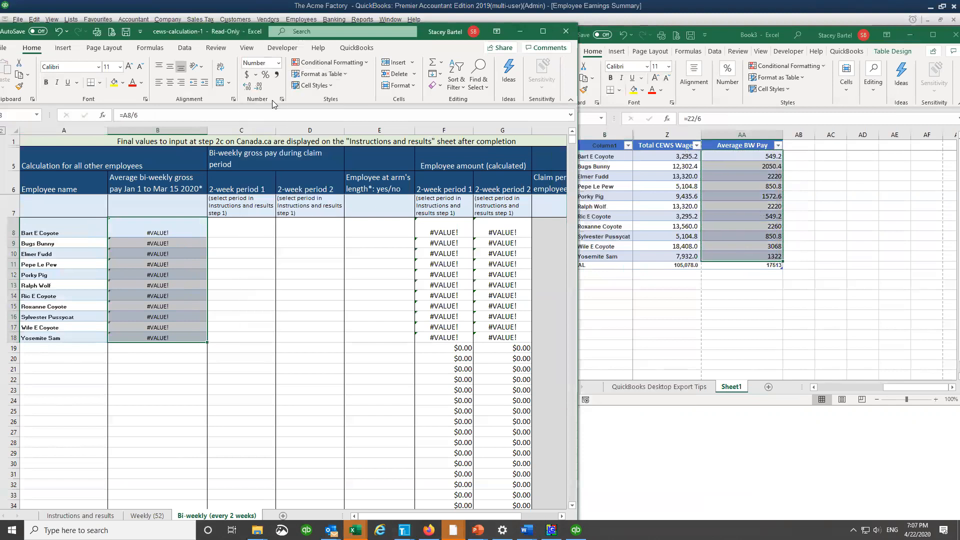
# Step: Maximize Book3 and format the Average BW Pay cells AA2:AA12 as Number
pyautogui.click(748, 315)
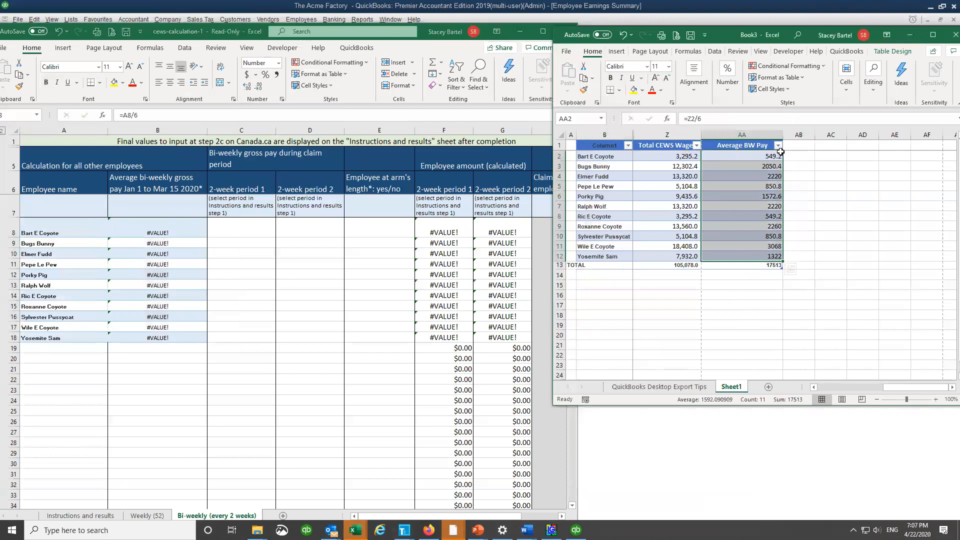
pyautogui.click(774, 156)
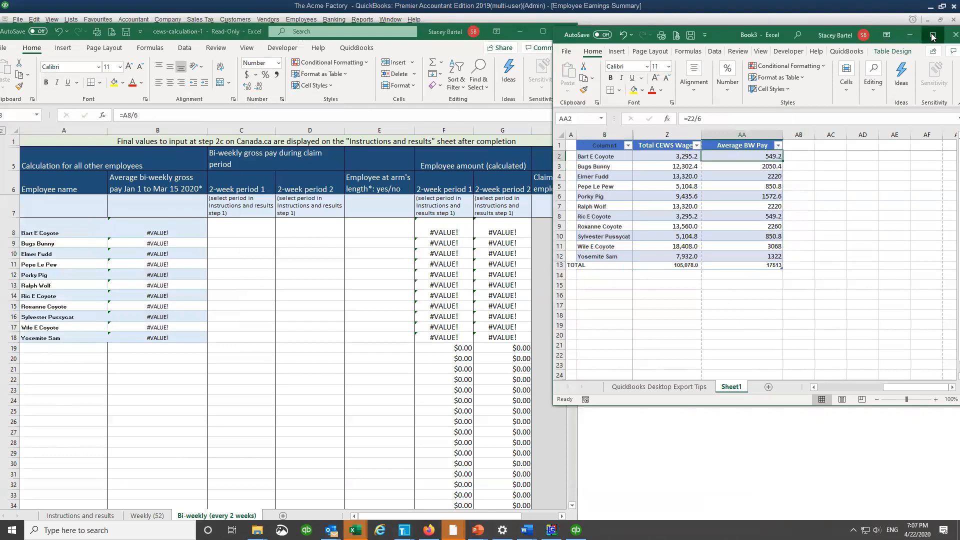
pyautogui.click(932, 35)
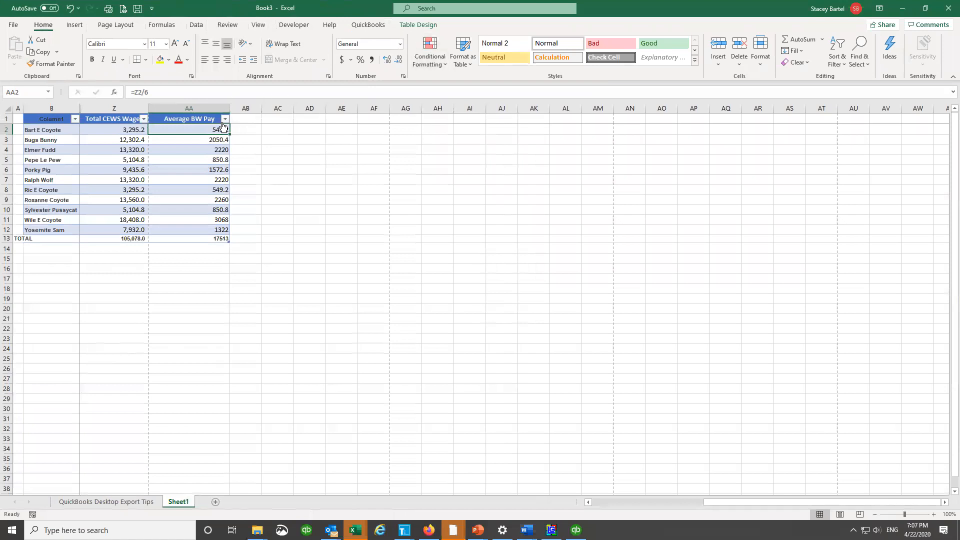
pyautogui.moveTo(221, 125); pyautogui.dragTo(220, 230)
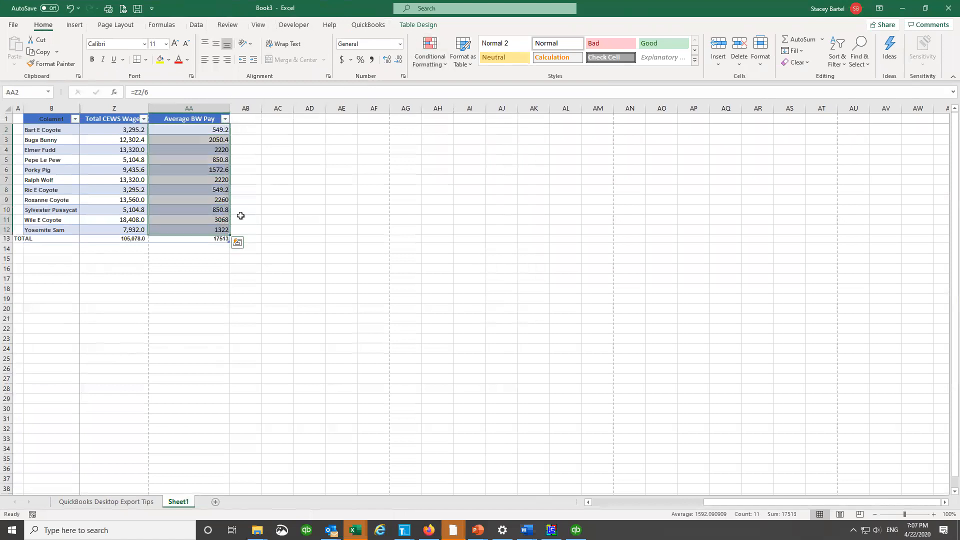
pyautogui.click(400, 44)
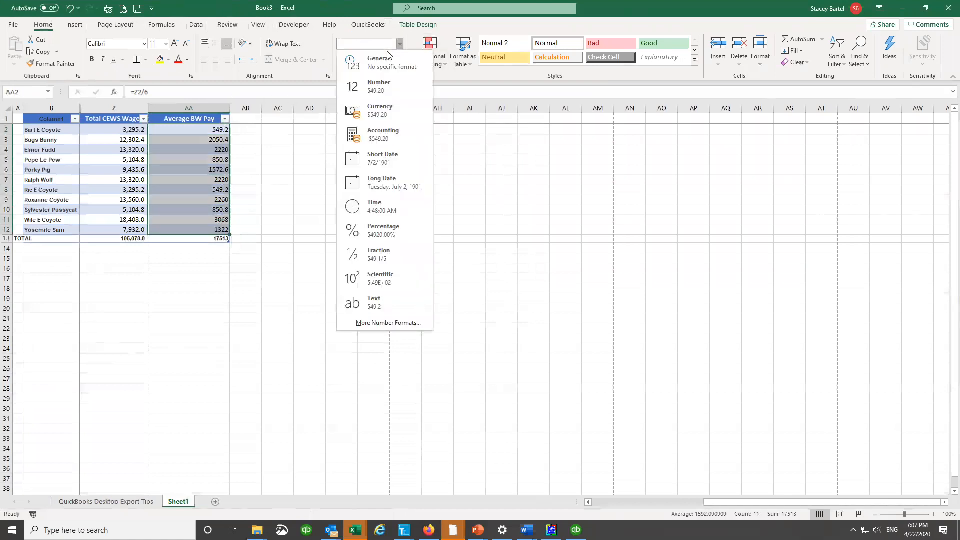
pyautogui.click(372, 87)
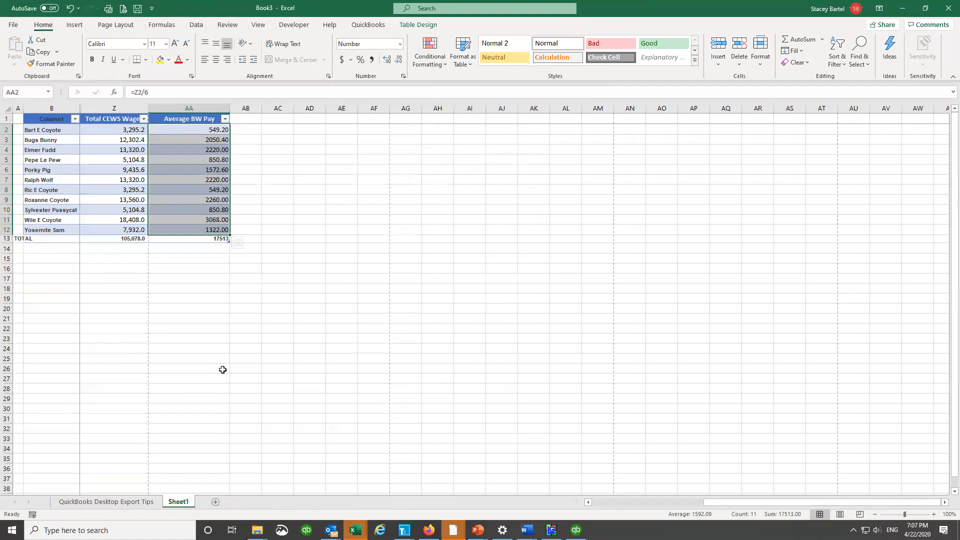
# Step: Copy the Average BW Pay cells AA2:AA12 into B8:B18 of the Bi-weekly calculator sheet as values and number formatting only
pyautogui.hotkey('ctrl', 'c')
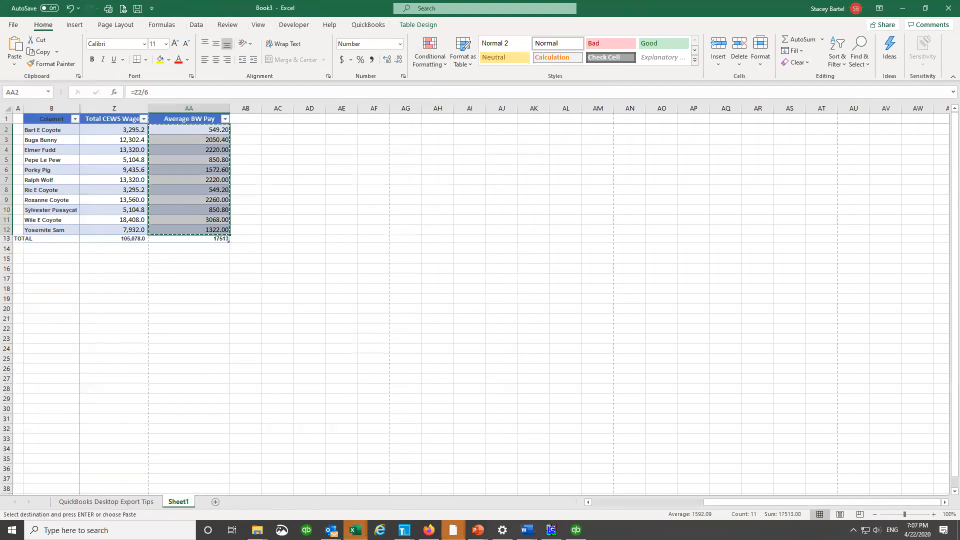
pyautogui.moveTo(356, 529)
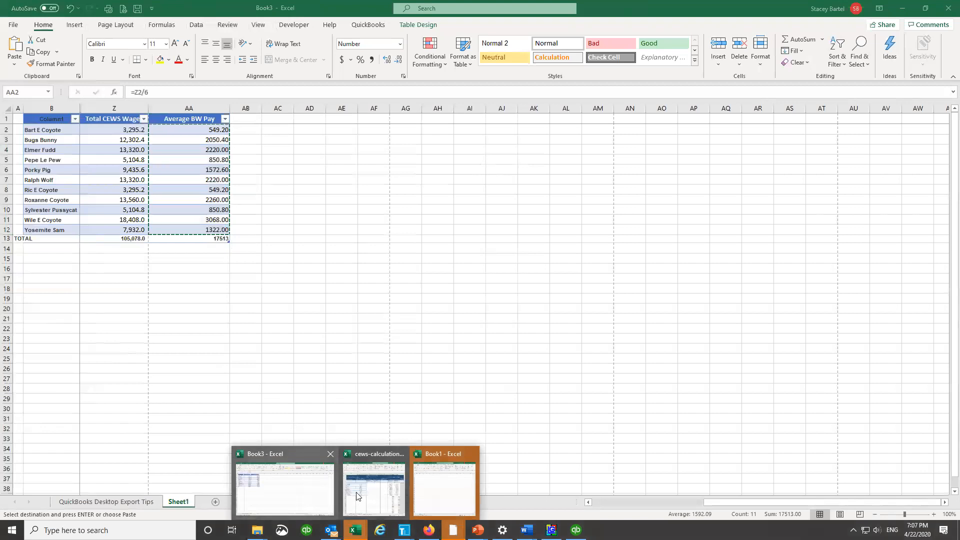
pyautogui.click(373, 490)
pyautogui.hotkey('ctrl', 'v')
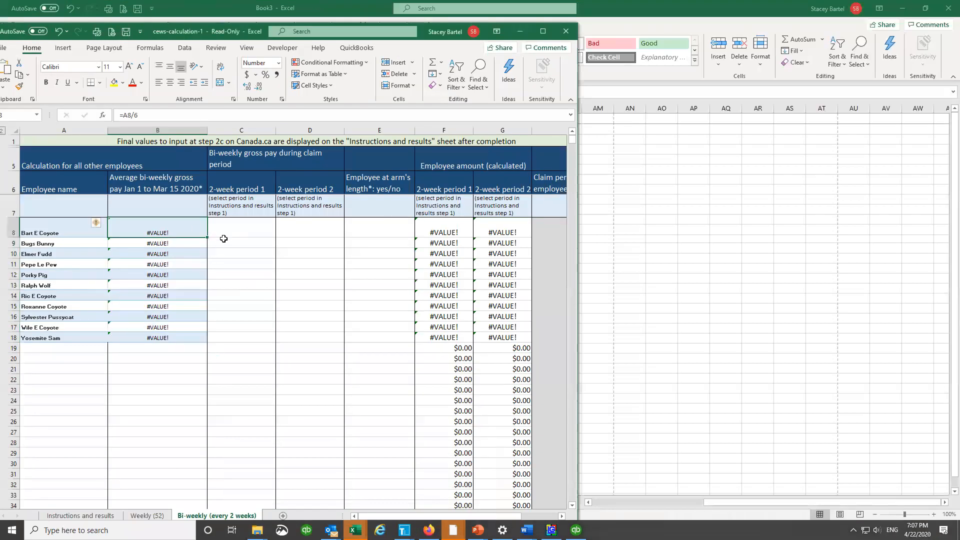
pyautogui.rightClick(196, 227)
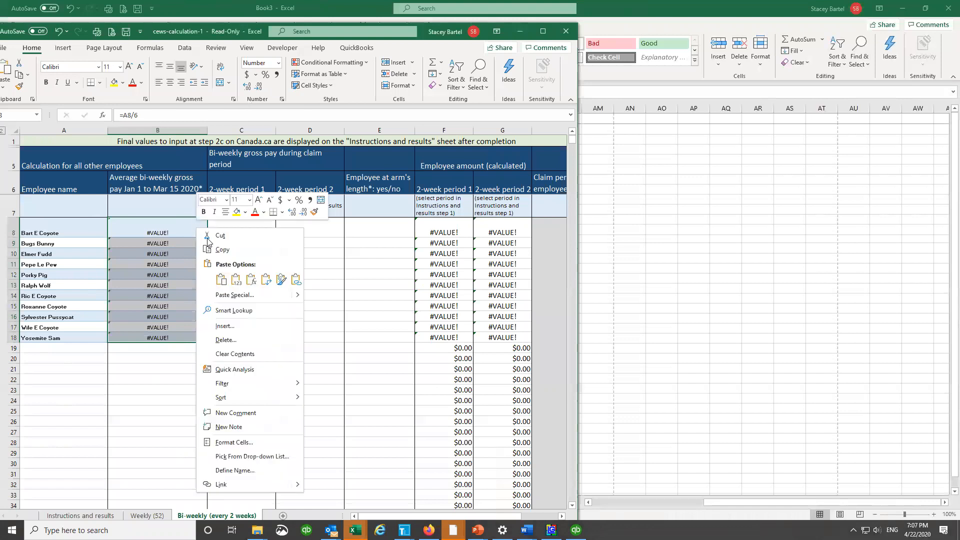
pyautogui.moveTo(308, 297)
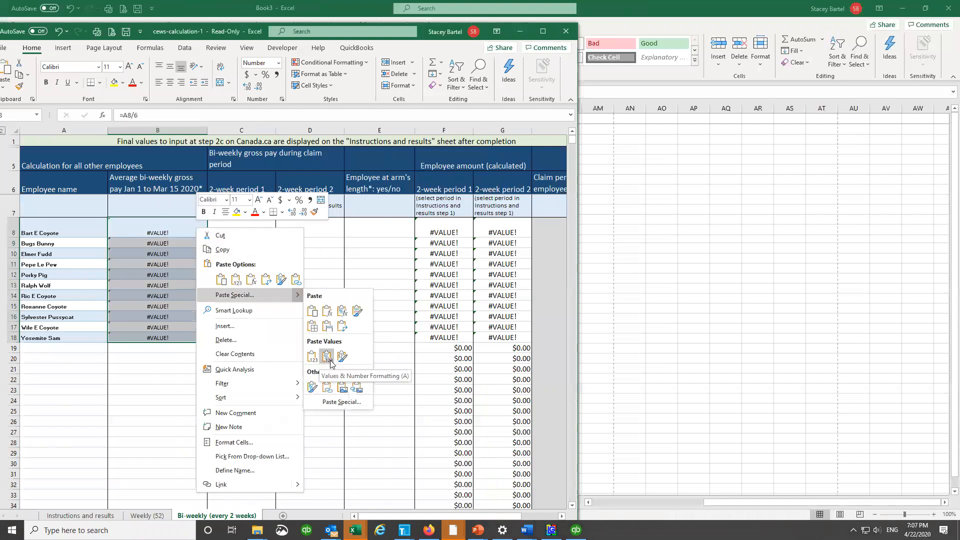
pyautogui.click(330, 360)
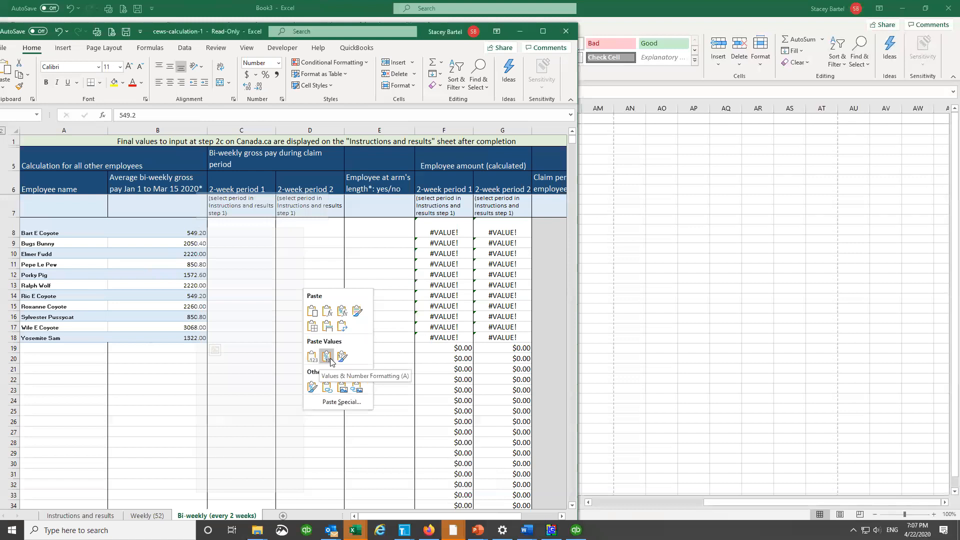
# Step: Review the calculated employee amounts in F8:G18 against the average pay in column B, and maximize the calculator window
pyautogui.click(193, 254)
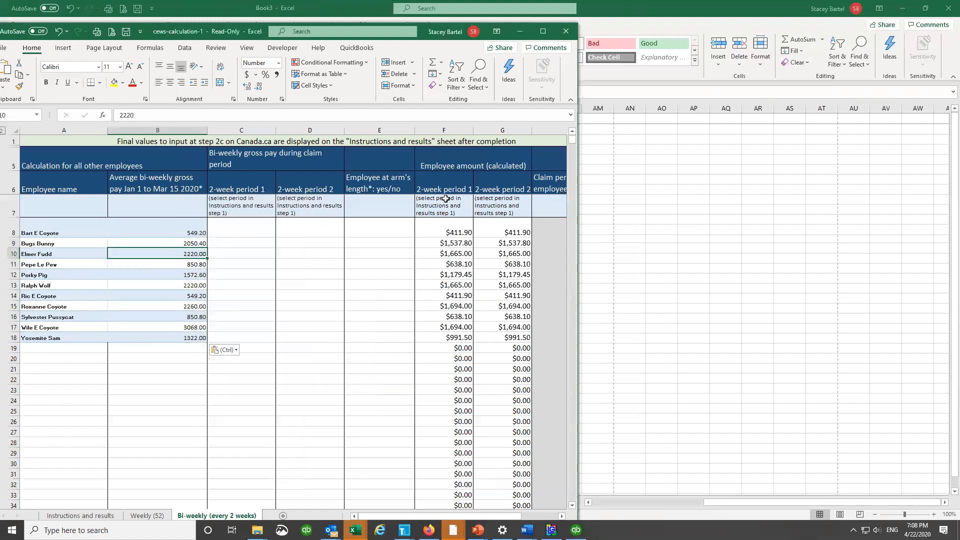
pyautogui.moveTo(458, 228); pyautogui.dragTo(497, 342)
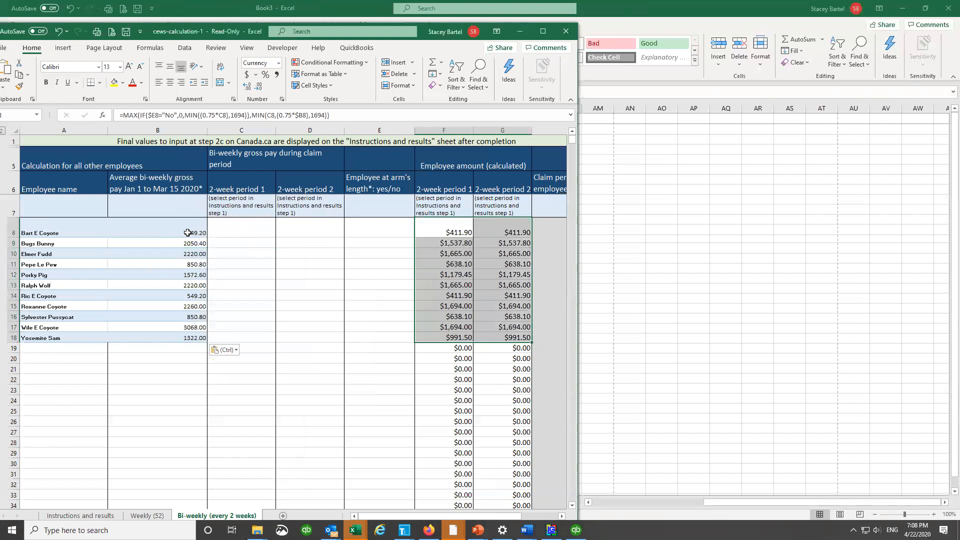
pyautogui.moveTo(187, 233); pyautogui.dragTo(181, 327)
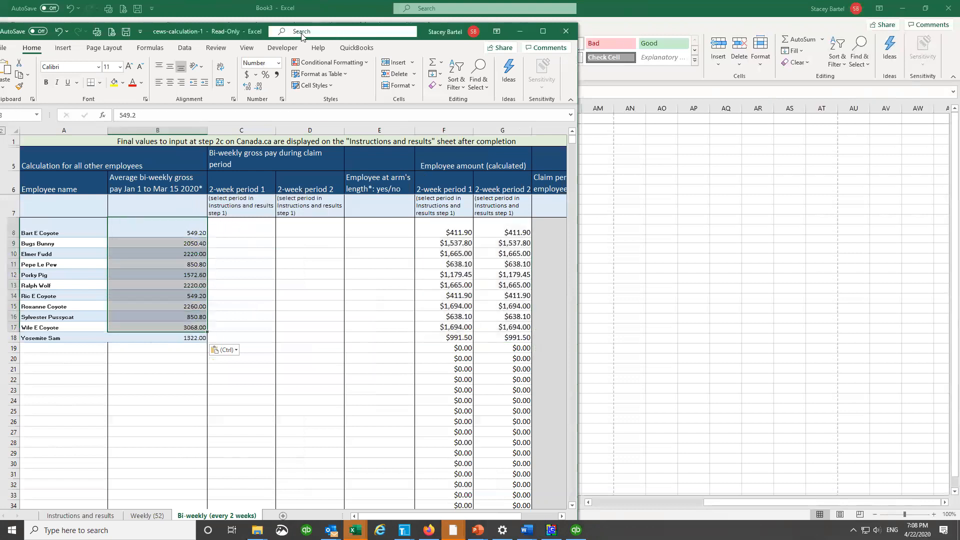
pyautogui.moveTo(247, 31); pyautogui.dragTo(274, 90)
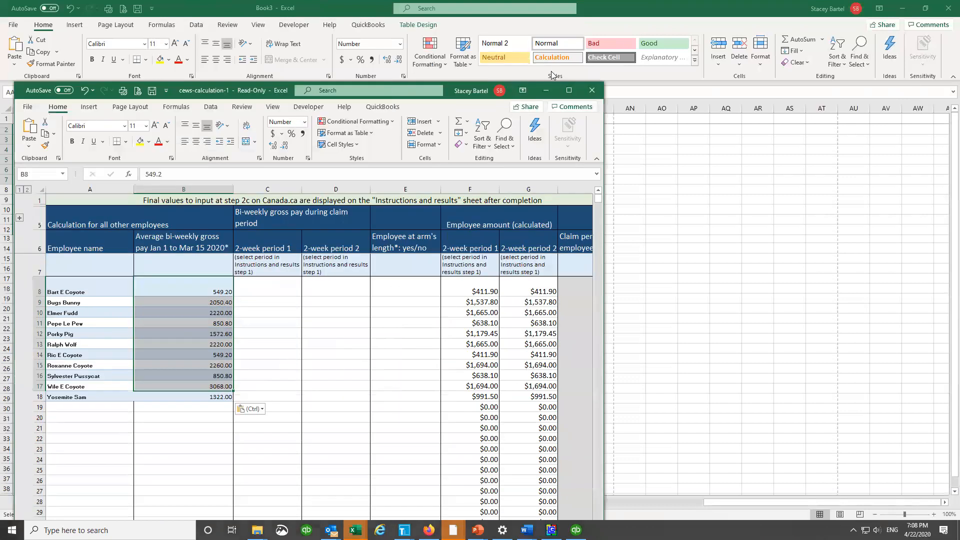
pyautogui.click(569, 91)
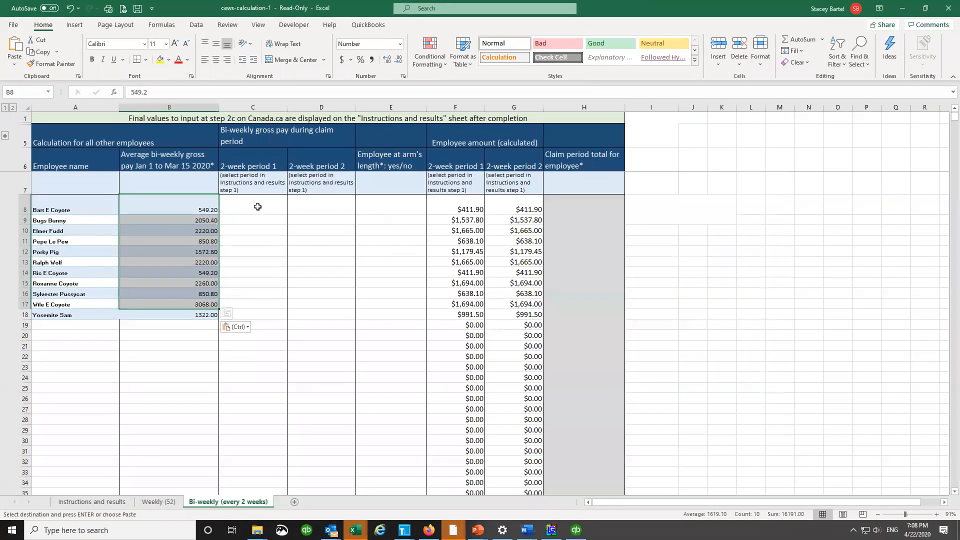
pyautogui.click(257, 206)
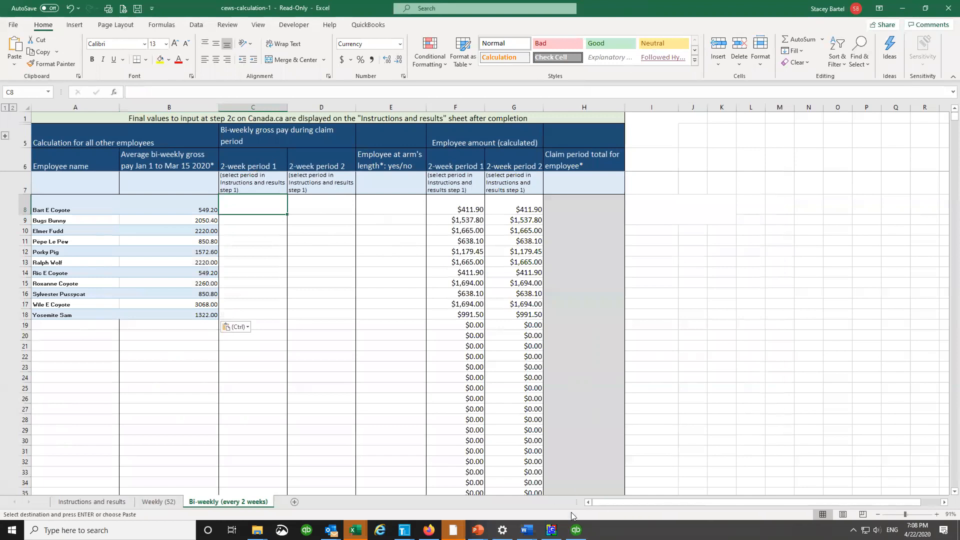
# Step: Switch to QuickBooks and set the start date of the Employee Earnings Summary report to 03/15/2020
pyautogui.click(576, 530)
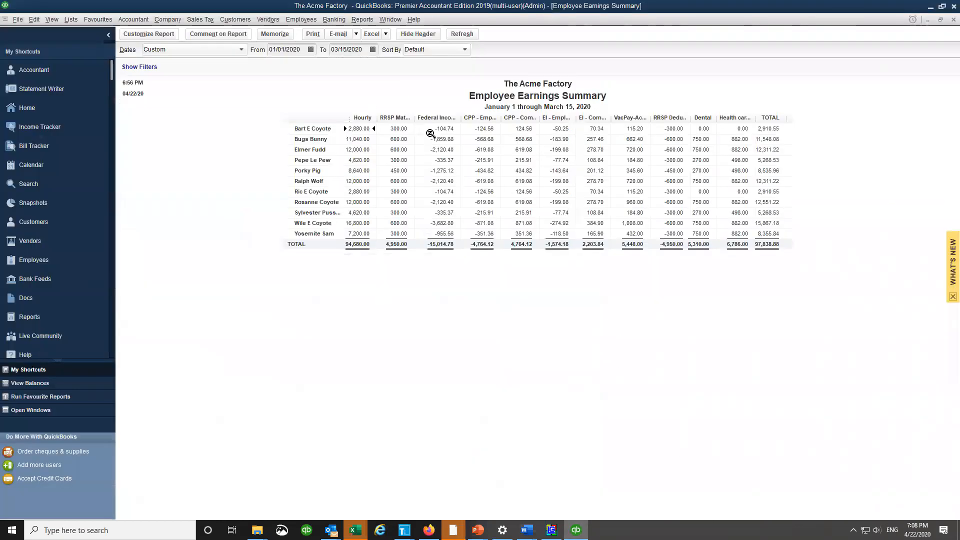
pyautogui.click(311, 49)
pyautogui.click(350, 67)
pyautogui.click(350, 67)
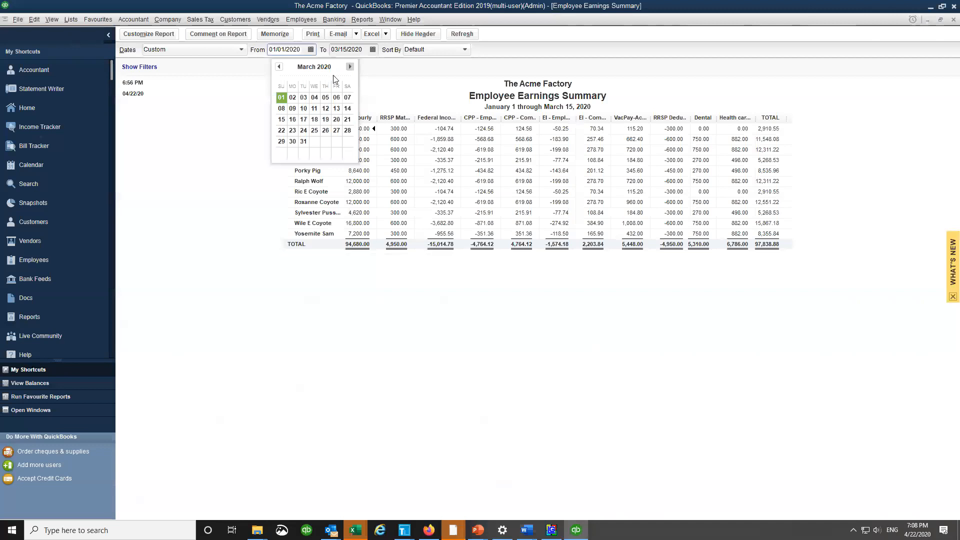
pyautogui.click(283, 119)
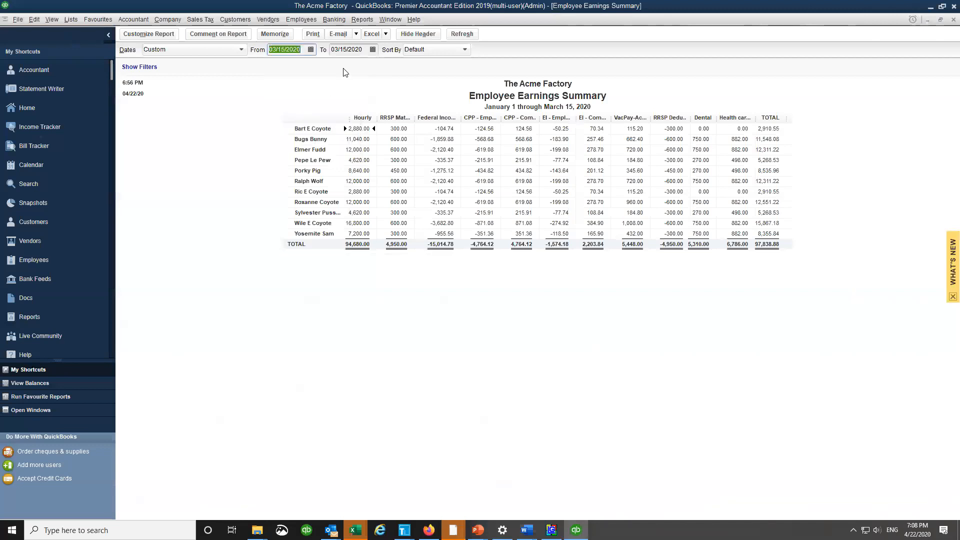
# Step: Set the Employee Earnings Summary end date to 03/29/2020, refresh the report and export it to a new Excel workbook
pyautogui.click(372, 49)
pyautogui.click(343, 139)
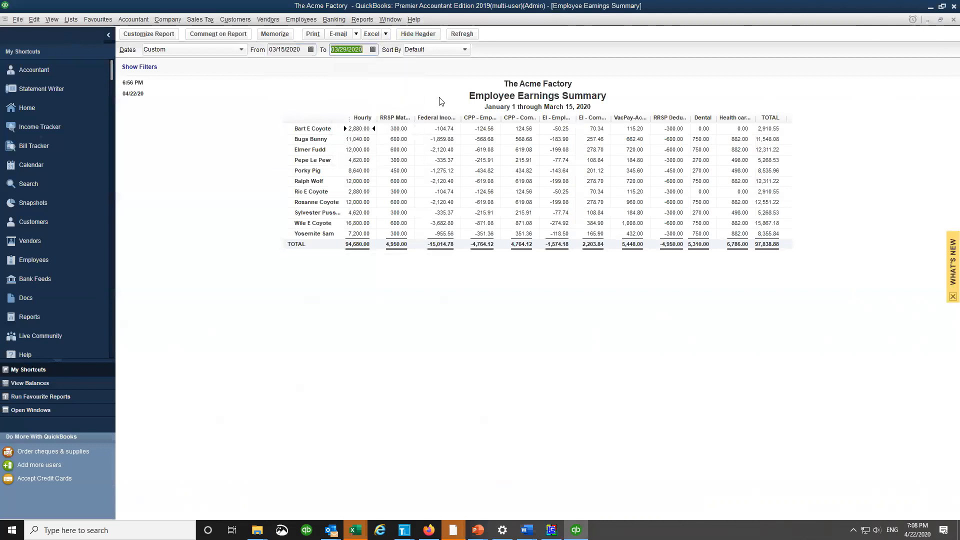
pyautogui.click(505, 108)
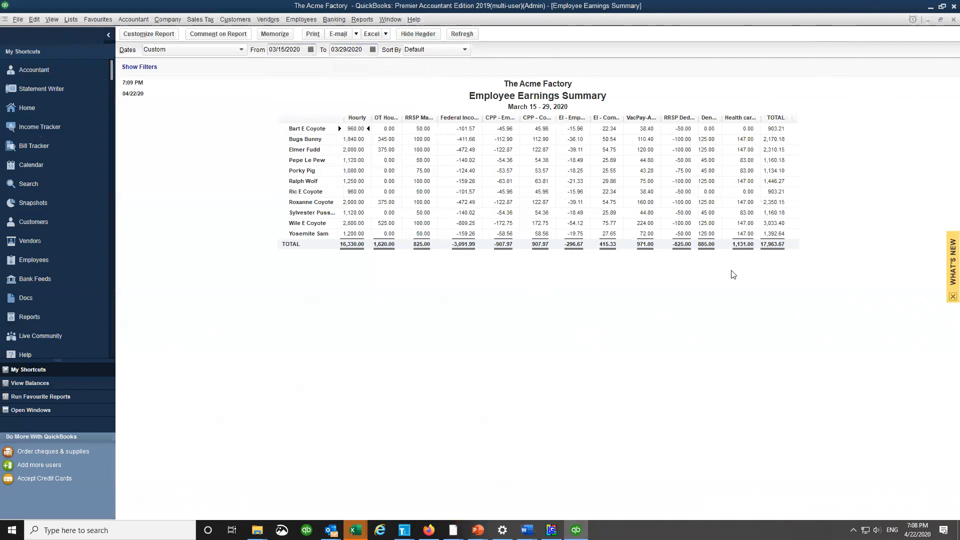
pyautogui.click(385, 34)
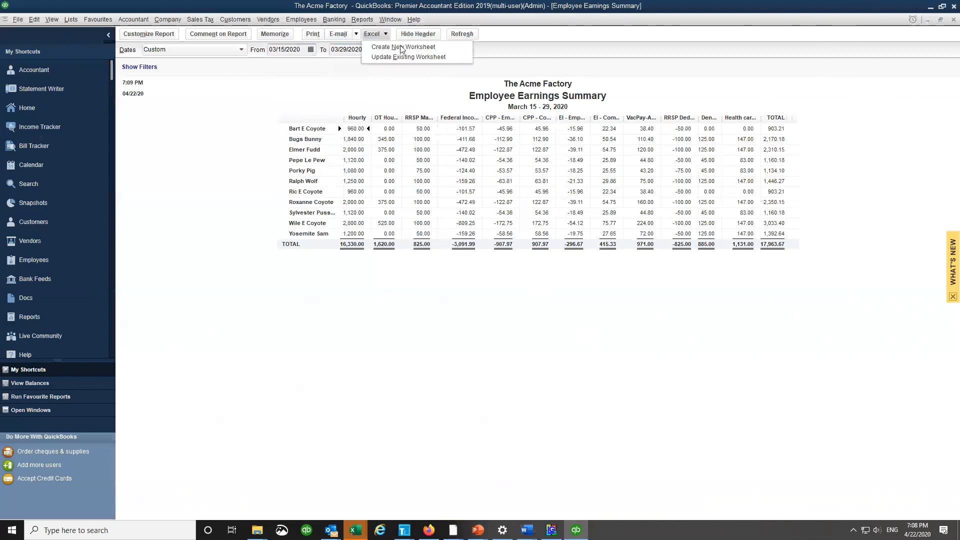
pyautogui.click(416, 47)
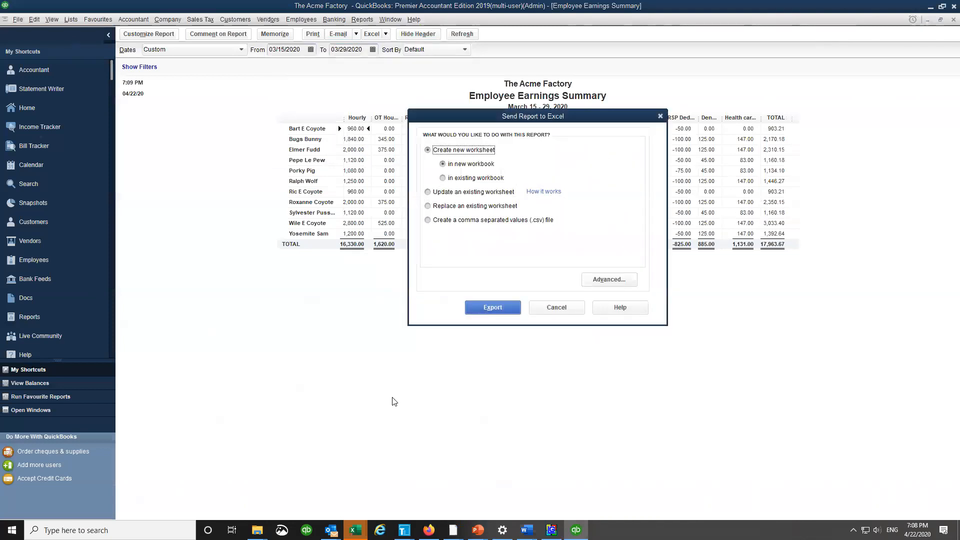
pyautogui.click(494, 307)
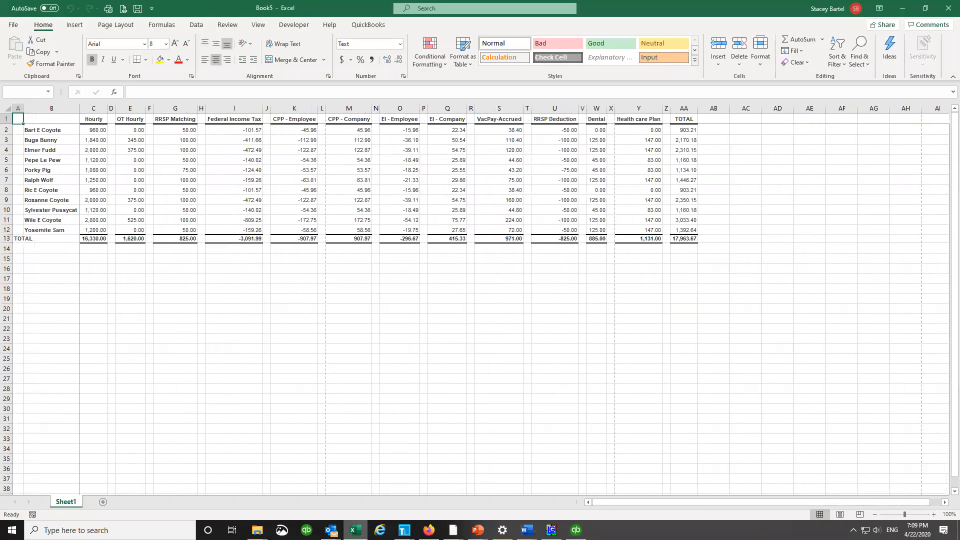
# Step: Rename the exported worksheet as "mar 16 to 29"
pyautogui.doubleClick(77, 502)
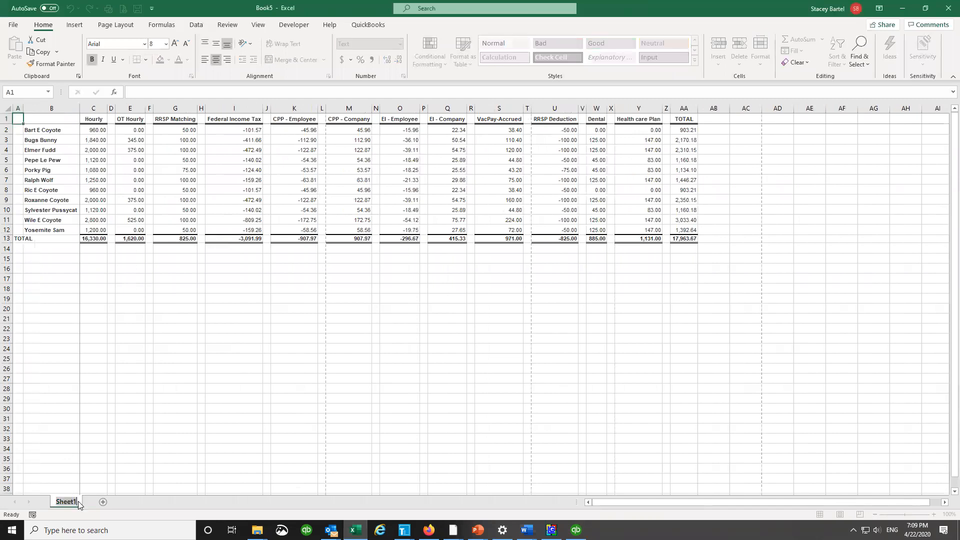
pyautogui.write('mar 16 to')
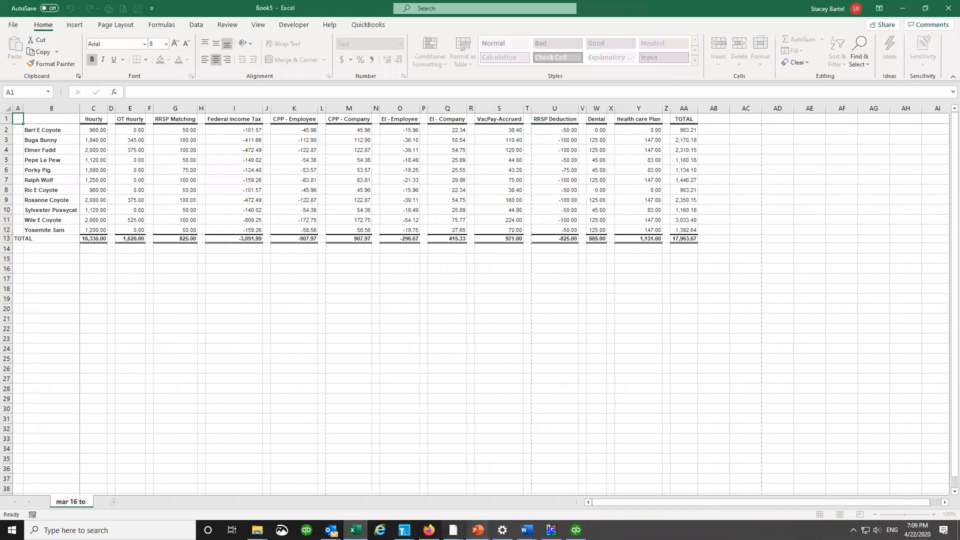
pyautogui.click(576, 530)
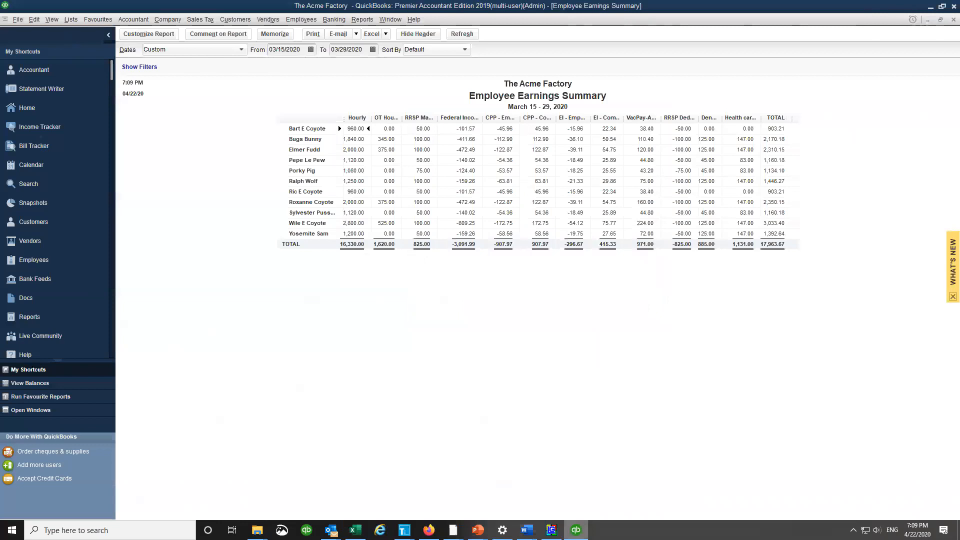
pyautogui.moveTo(355, 530)
pyautogui.click(354, 494)
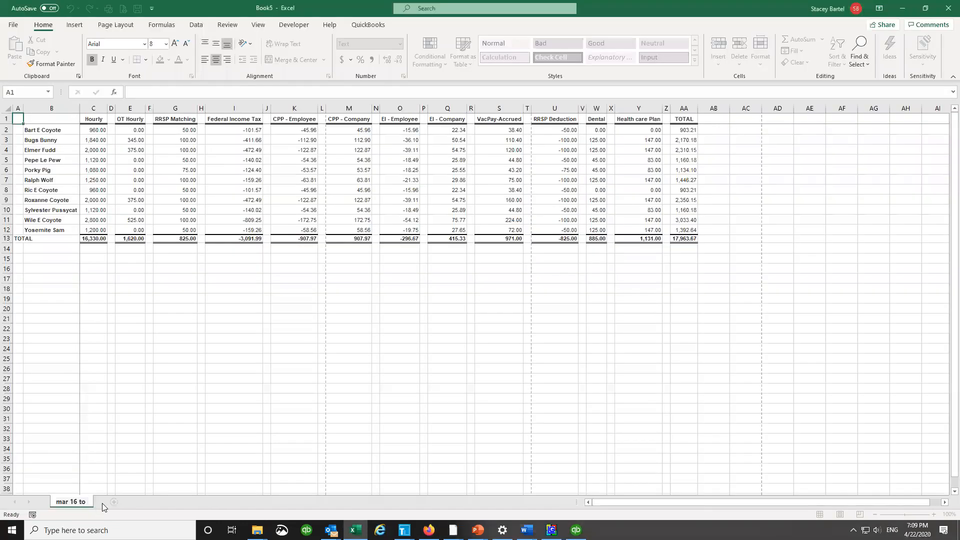
pyautogui.write('29')
pyautogui.press('Return')
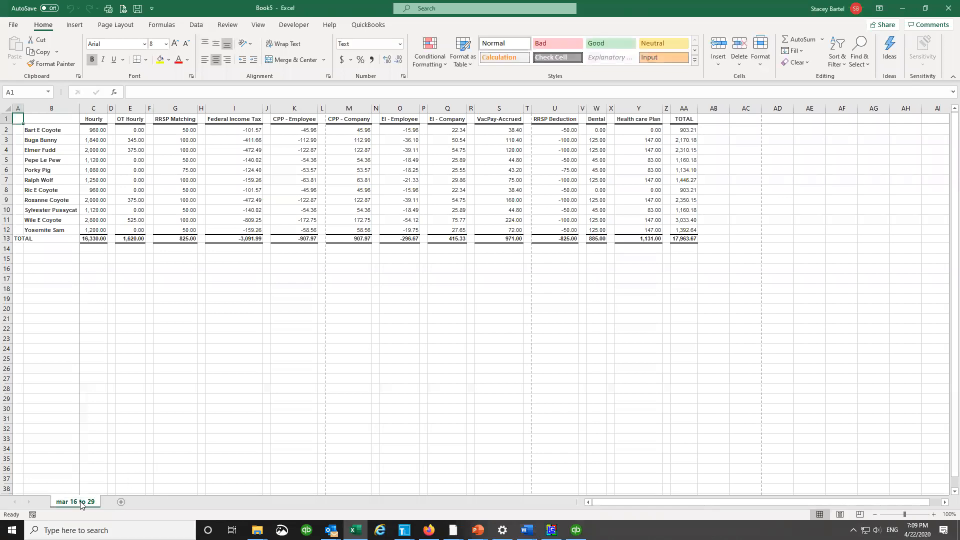
pyautogui.click(355, 531)
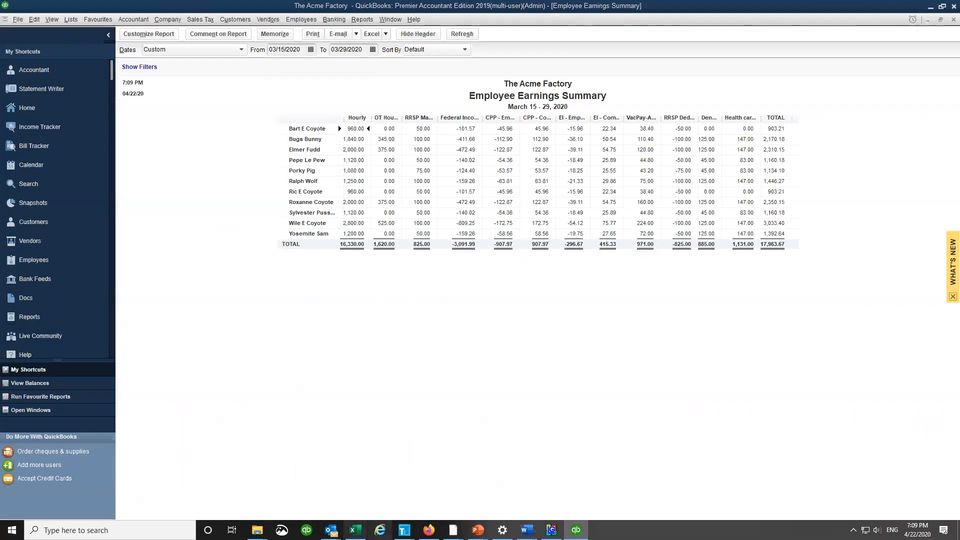
pyautogui.click(356, 530)
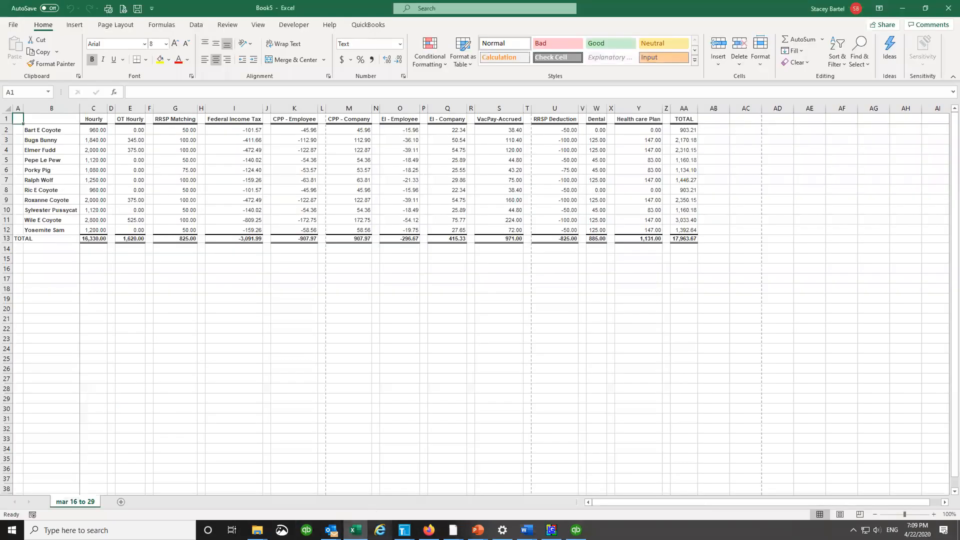
pyautogui.moveTo(355, 530)
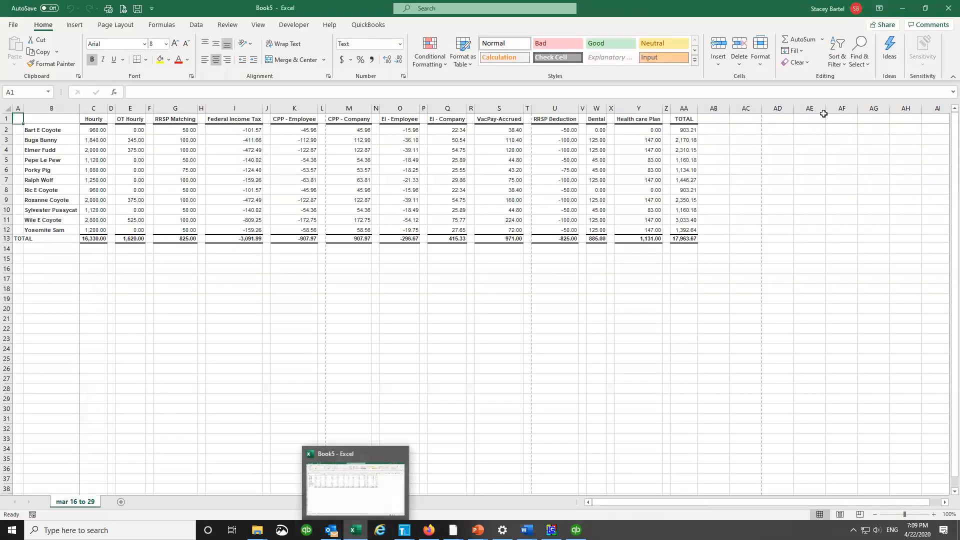
pyautogui.click(904, 8)
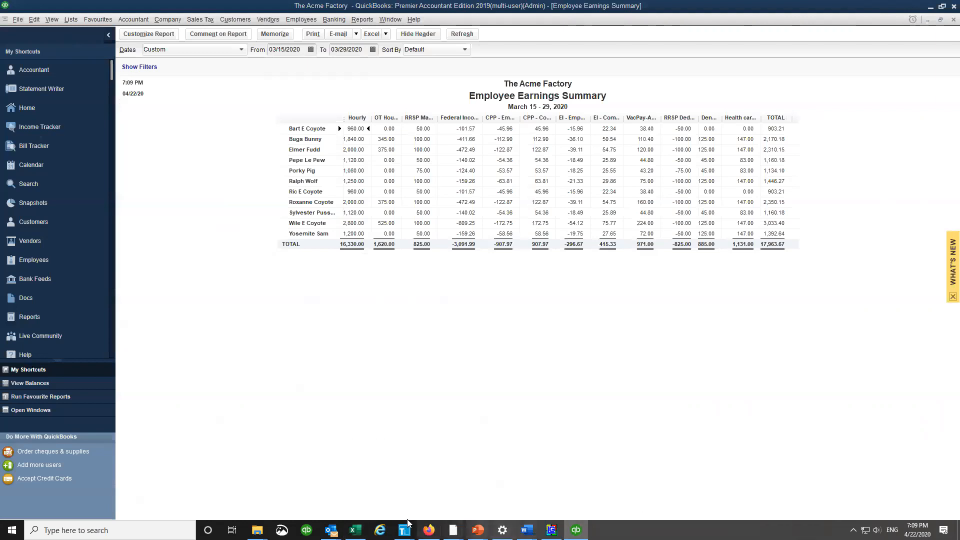
# Step: In the Payroll mar 16 to 29 workbook, highlight the Hourly, OT Hourly, RRSP Matching and VacPay-Accrued headers in yellow
pyautogui.moveTo(355, 530)
pyautogui.click(358, 507)
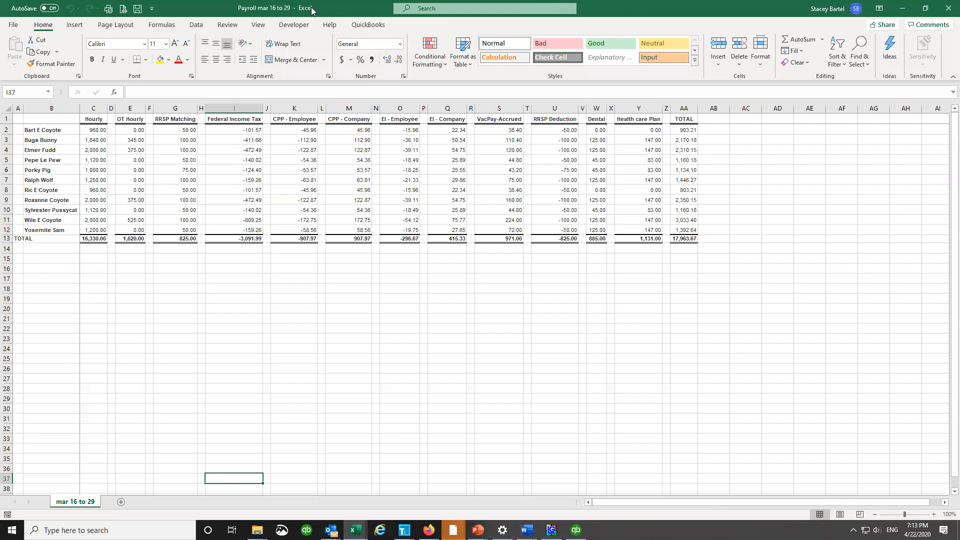
pyautogui.click(103, 119)
pyautogui.click(160, 60)
pyautogui.click(136, 119)
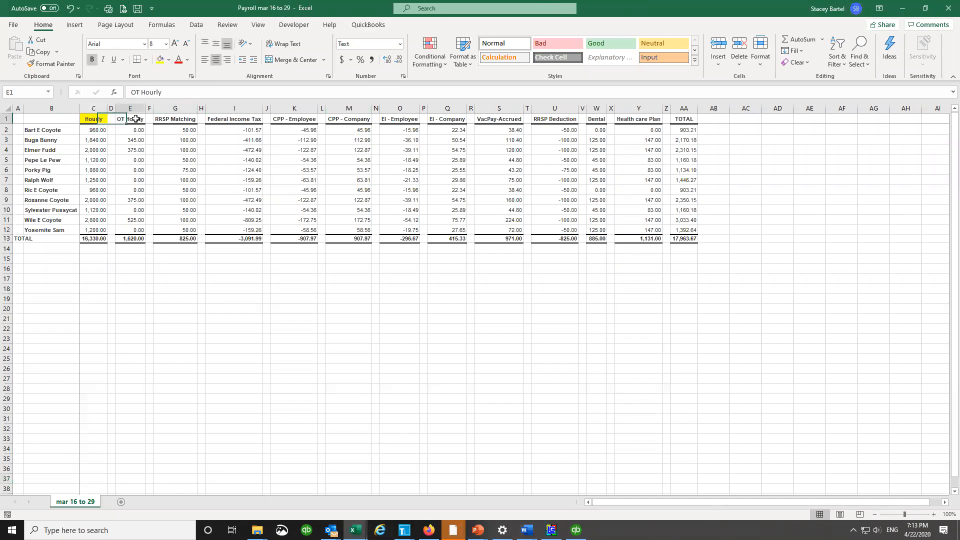
pyautogui.click(160, 60)
pyautogui.click(185, 122)
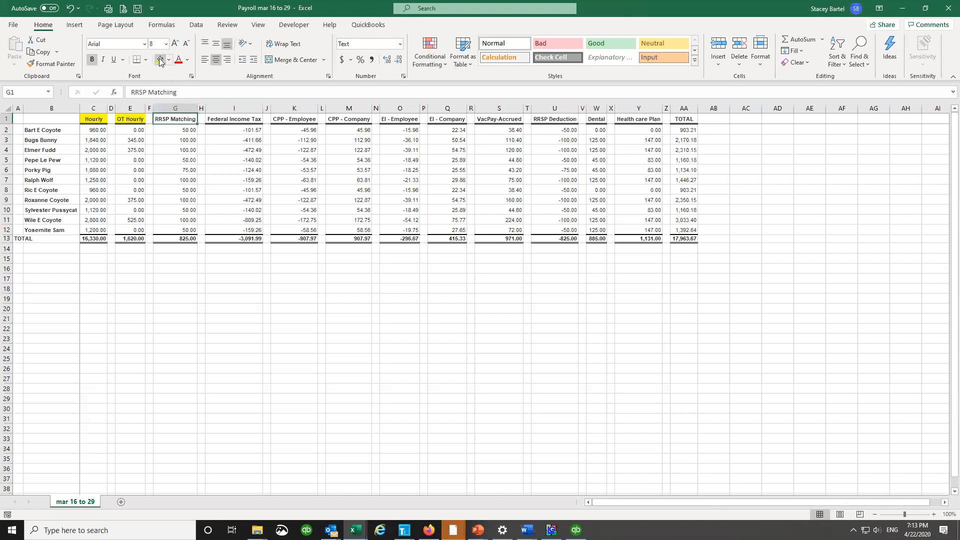
pyautogui.click(160, 59)
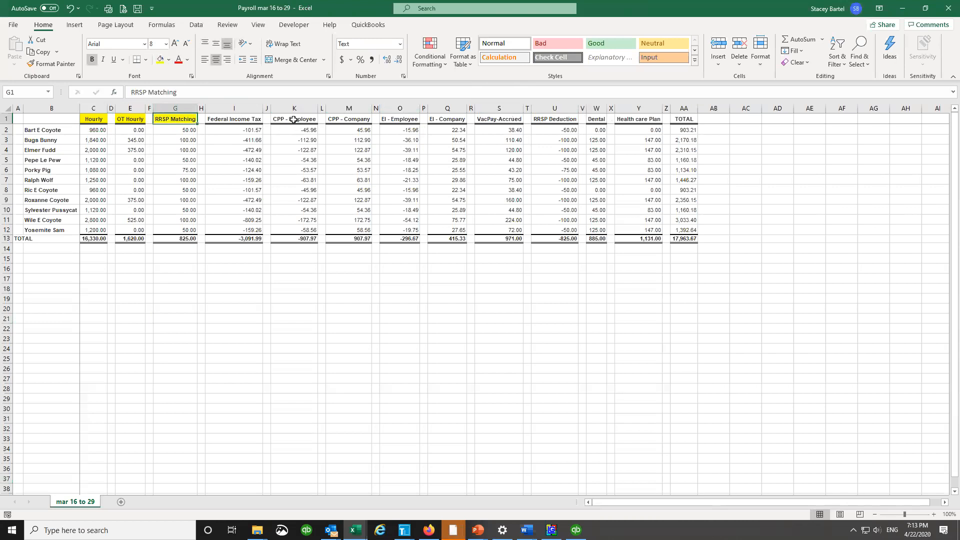
pyautogui.click(511, 120)
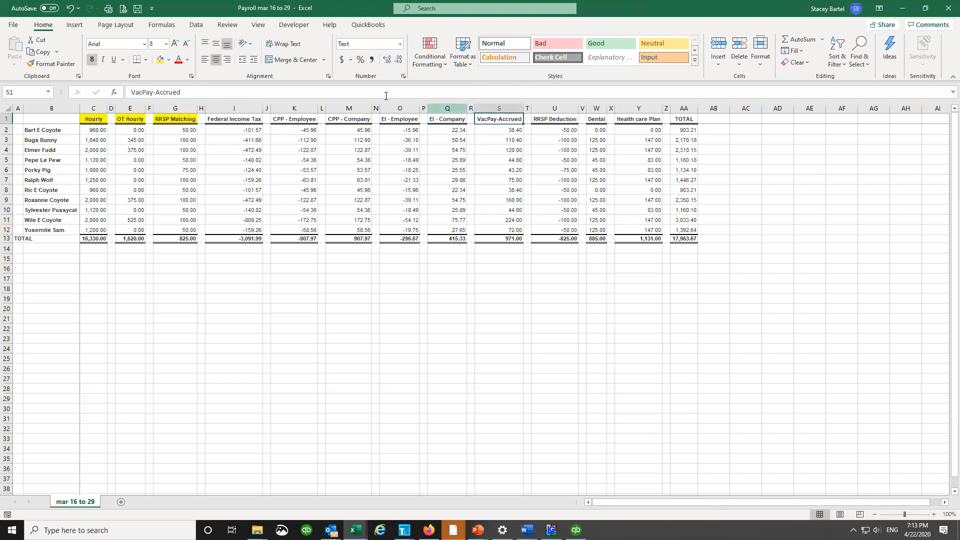
pyautogui.click(160, 59)
# Step: Hide columns H to R and T to AA so only the highlighted pay columns remain beside the employee names
pyautogui.moveTo(205, 108); pyautogui.dragTo(487, 106)
pyautogui.rightClick(487, 106)
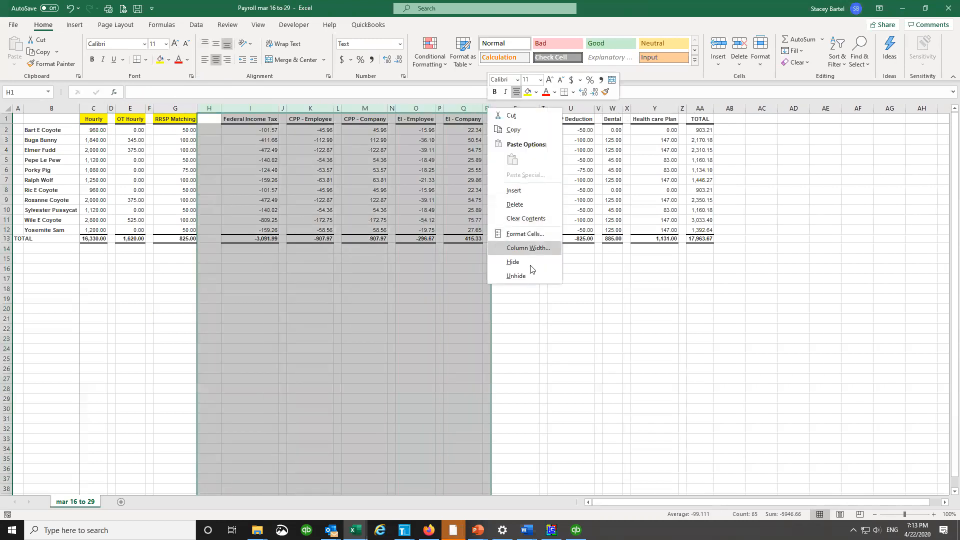
pyautogui.click(540, 260)
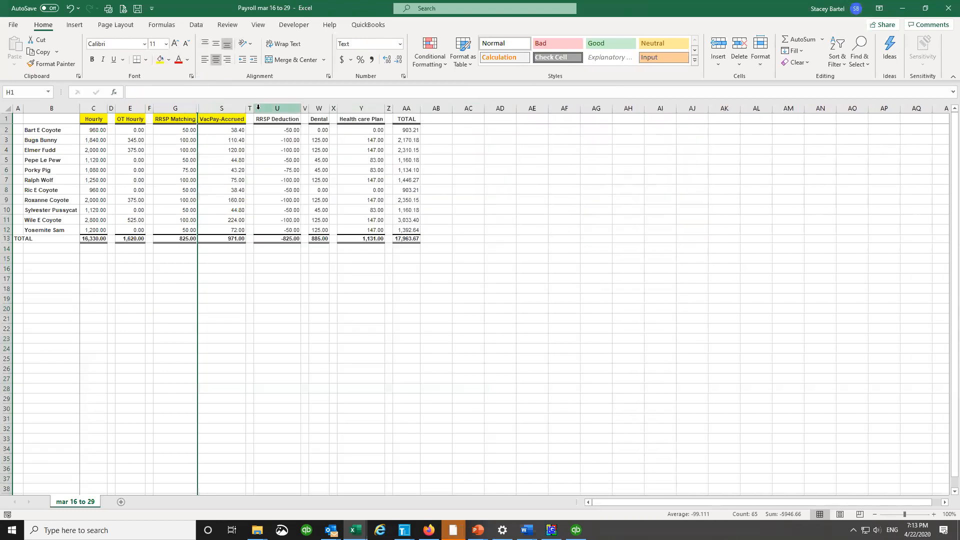
pyautogui.moveTo(249, 108); pyautogui.dragTo(407, 109)
pyautogui.rightClick(406, 112)
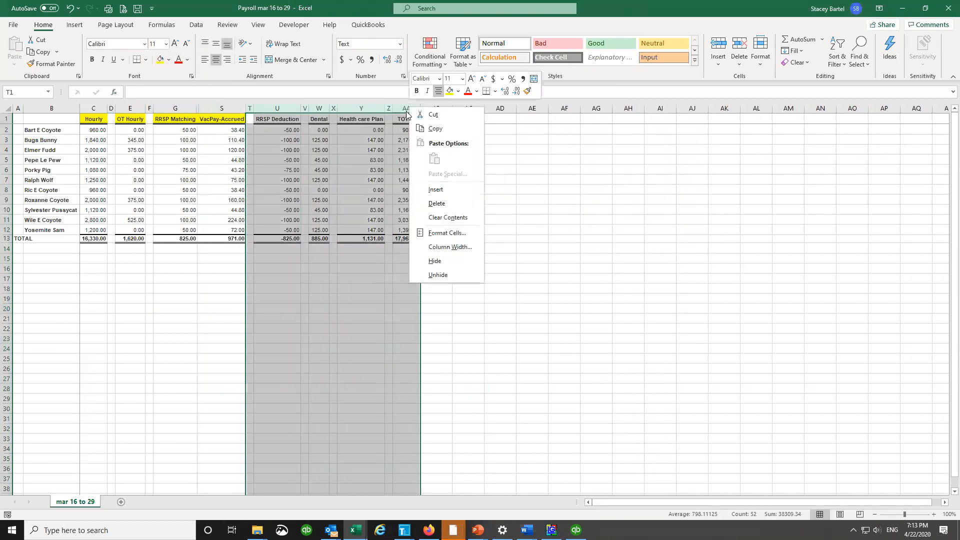
pyautogui.click(461, 260)
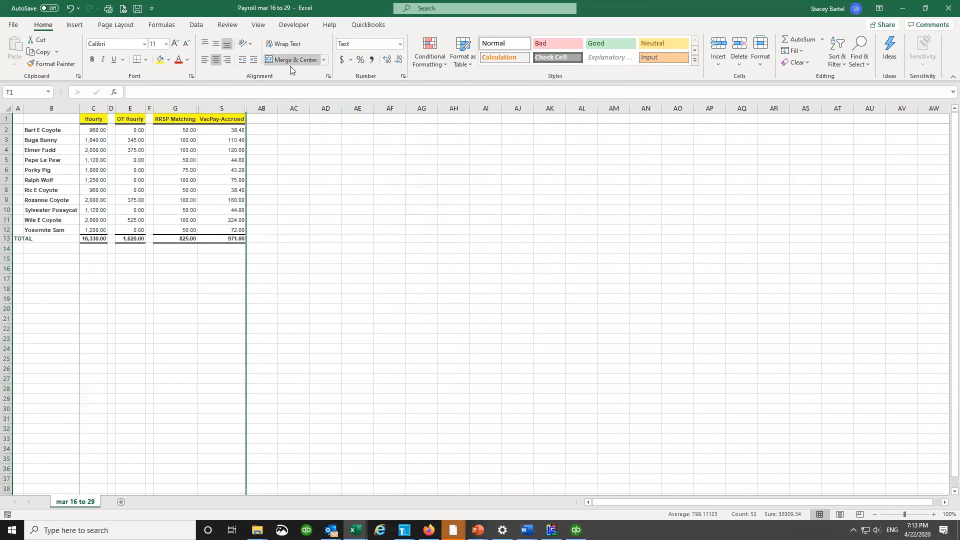
pyautogui.click(265, 129)
# Step: Copy the Total CEWS Wages and Average BW Pay headers from the Payroll Jan 1 to mar 15 workbook into AB1:AC1 of Payroll mar 16 to 29
pyautogui.moveTo(355, 530)
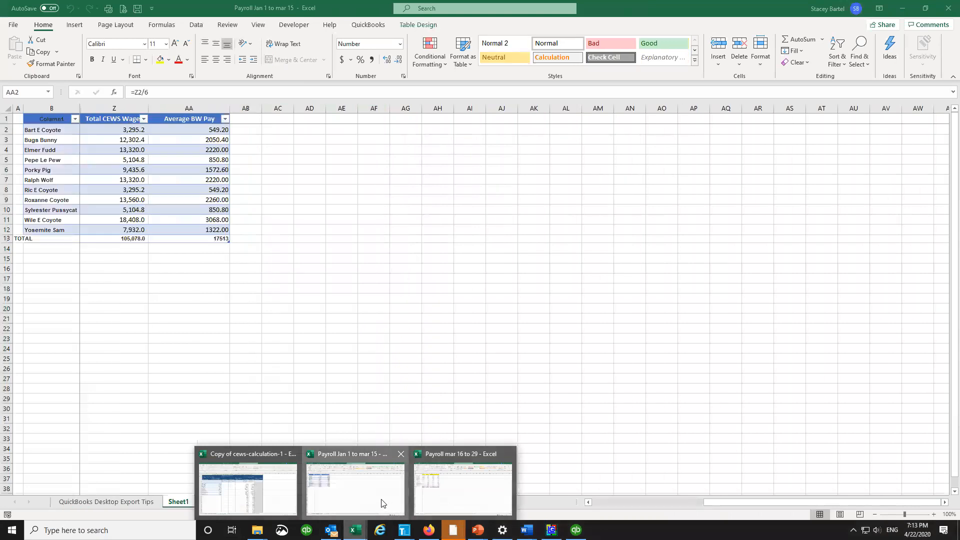
pyautogui.click(383, 503)
pyautogui.moveTo(103, 120); pyautogui.dragTo(221, 131)
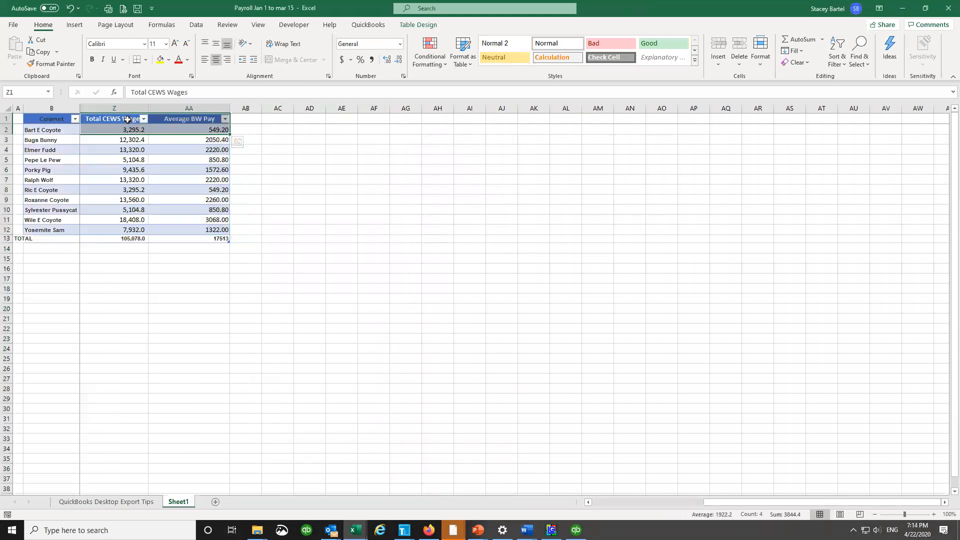
pyautogui.moveTo(128, 119); pyautogui.dragTo(185, 122)
pyautogui.hotkey('ctrl', 'c')
pyautogui.moveTo(355, 530)
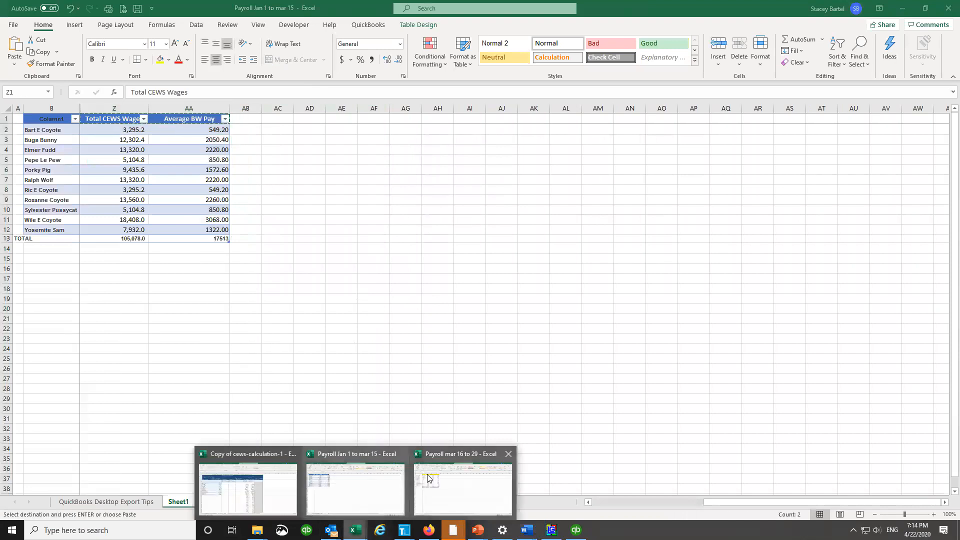
pyautogui.click(450, 494)
pyautogui.click(262, 129)
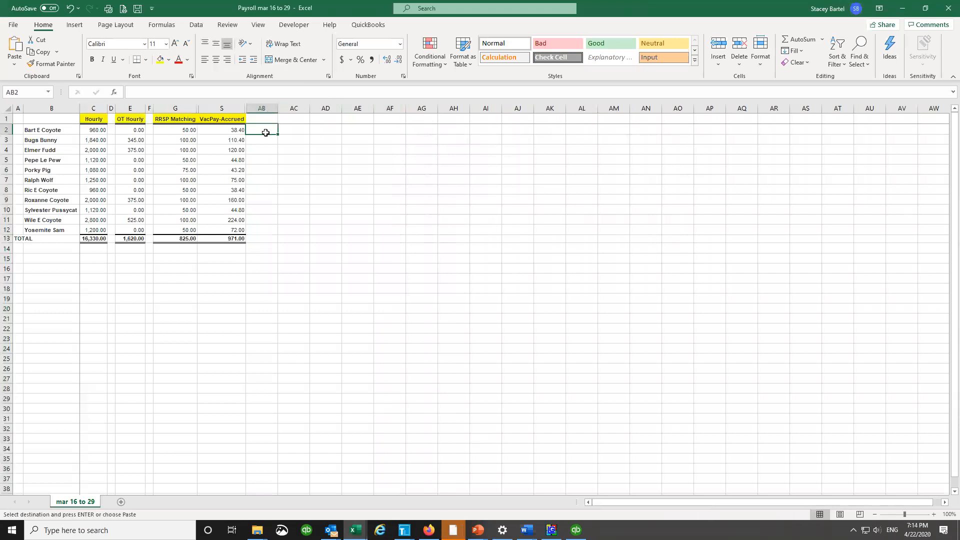
pyautogui.click(267, 119)
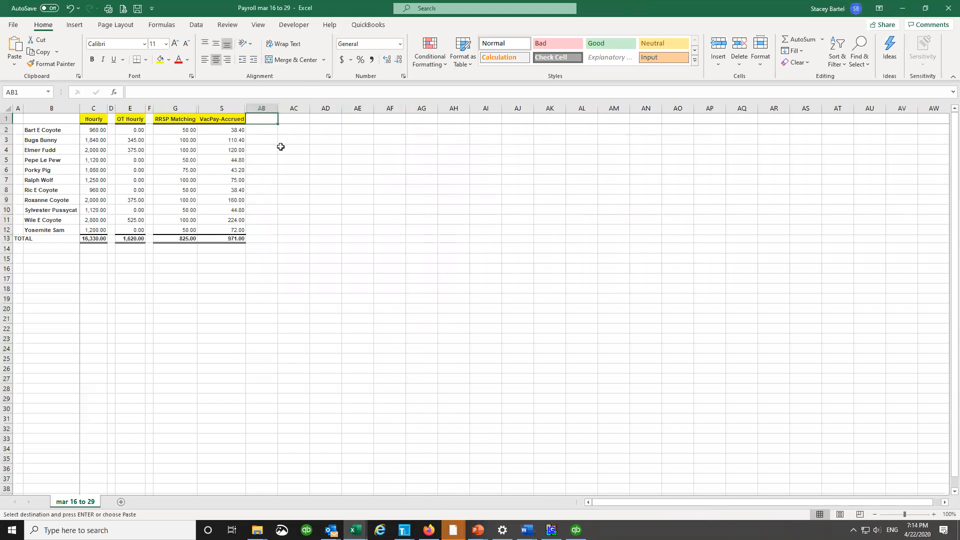
pyautogui.hotkey('ctrl', 'v')
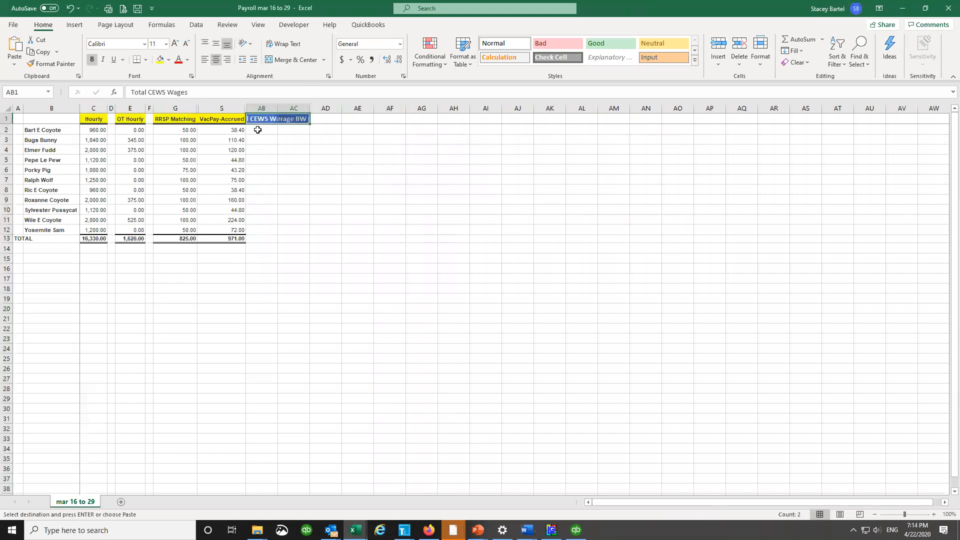
# Step: Enter the formula =C2+E2+G2+S2 in AB2 to total the first employee's CEWS wages
pyautogui.click(258, 131)
pyautogui.write('=')
pyautogui.click(95, 130)
pyautogui.write('+')
pyautogui.click(135, 129)
pyautogui.write('+')
pyautogui.click(182, 129)
pyautogui.write('+')
pyautogui.click(222, 129)
pyautogui.press('Return')
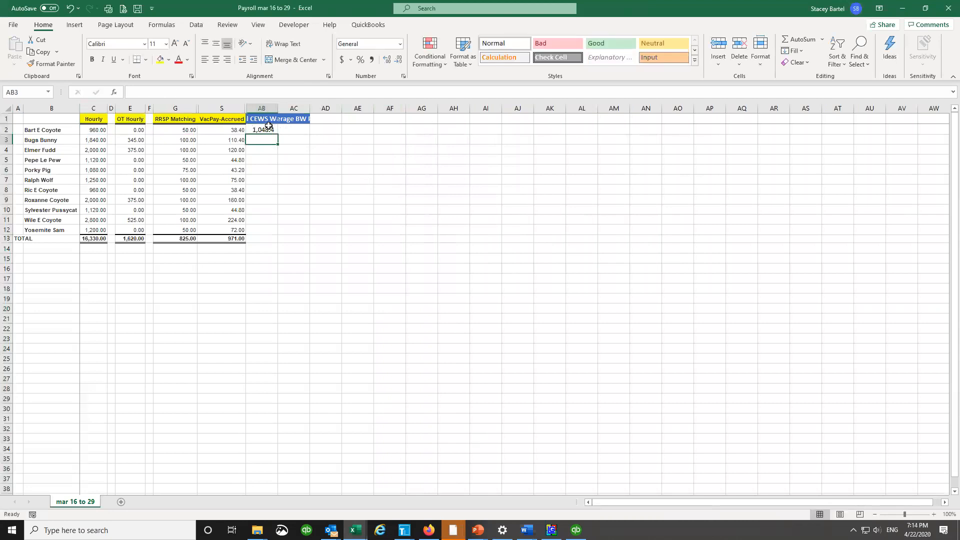
# Step: Clear the Average BW Pay header from column AC and widen column AB to fit its Total CEWS Wages header
pyautogui.click(294, 129)
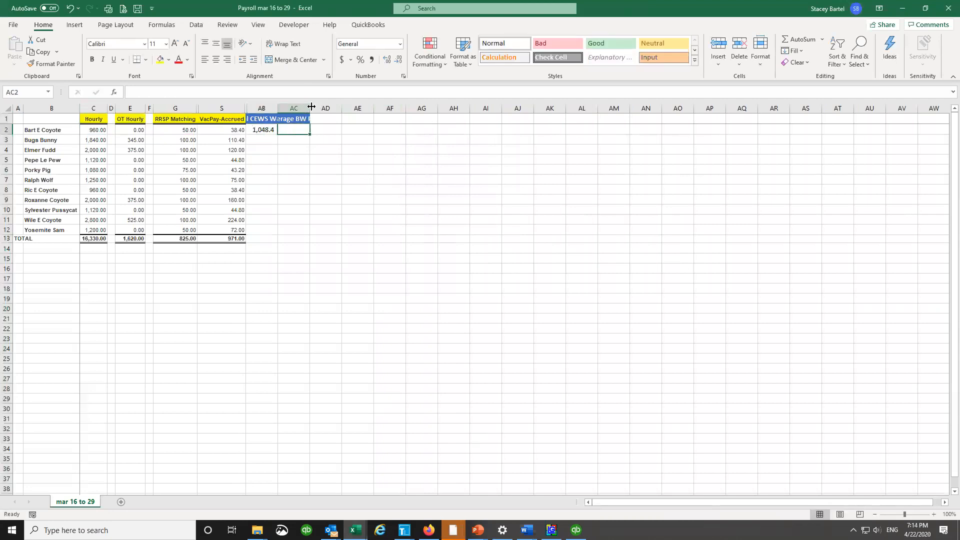
pyautogui.click(298, 108)
pyautogui.rightClick(299, 108)
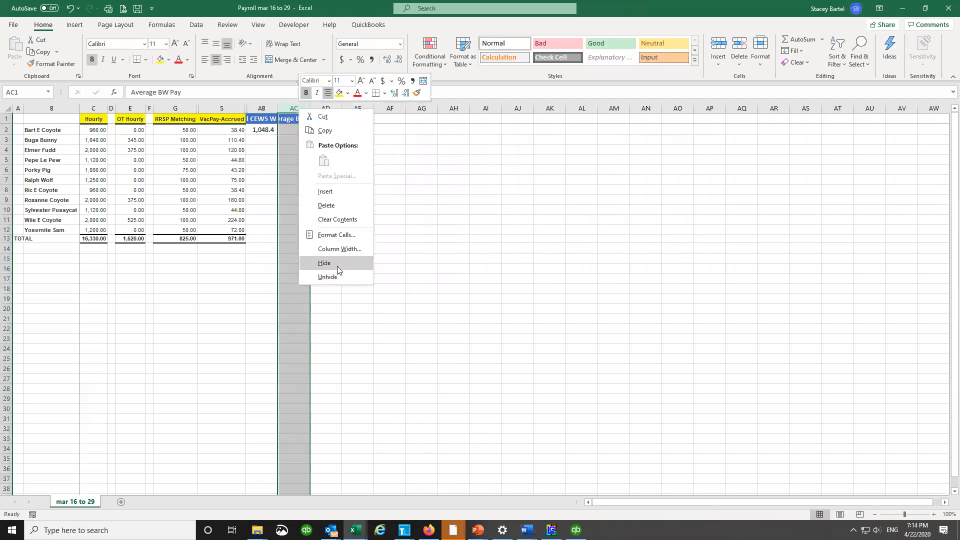
pyautogui.press('Escape')
pyautogui.press('Delete')
pyautogui.moveTo(278, 111); pyautogui.dragTo(336, 111)
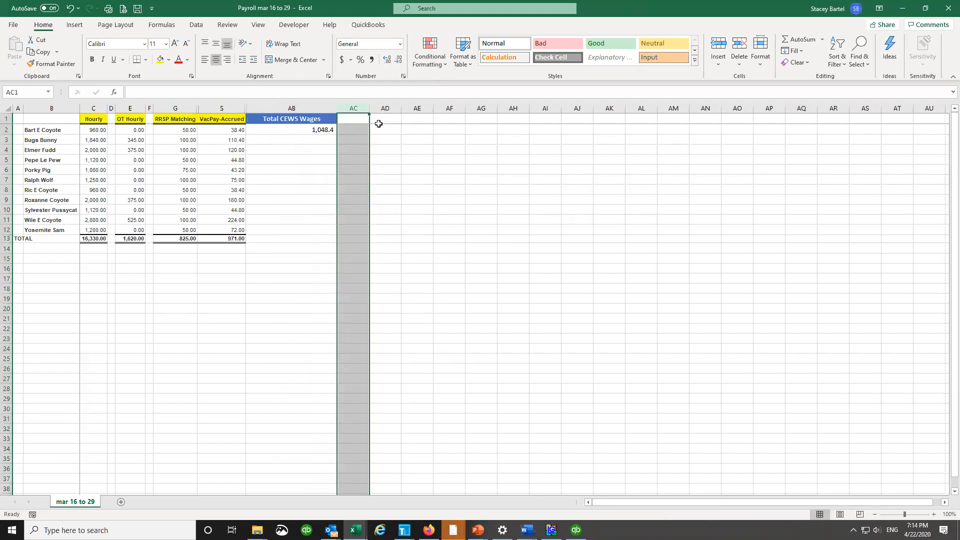
# Step: Copy the Total CEWS Wages formula from AB2 down to AB3:AB12 for the remaining employees
pyautogui.click(316, 131)
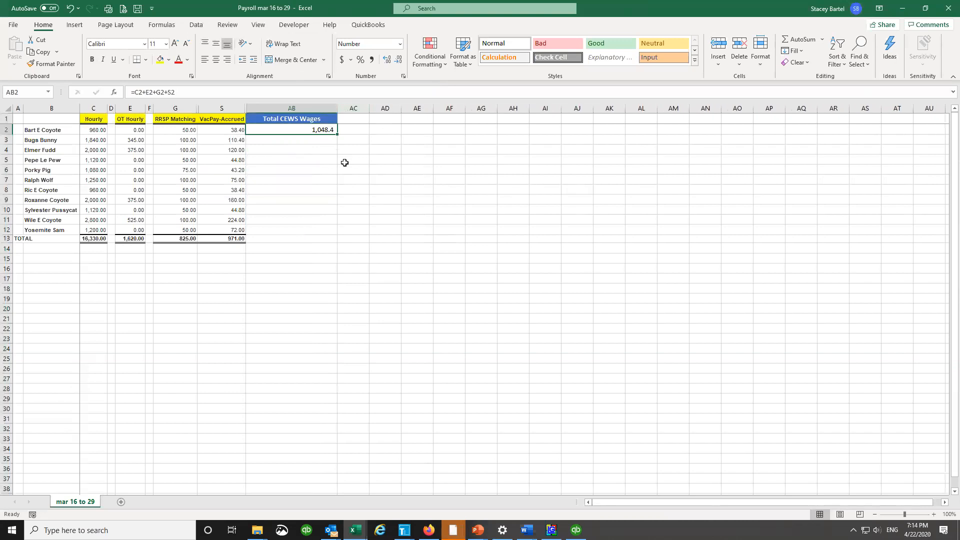
pyautogui.hotkey('ctrl', 'c')
pyautogui.press('Down')
pyautogui.hotkey('shift', 'Down')
pyautogui.hotkey('shift', 'Down')
pyautogui.hotkey('shift', 'Down')
pyautogui.hotkey('shift', 'Down')
pyautogui.hotkey('shift', 'Down')
pyautogui.hotkey('shift', 'Down')
pyautogui.hotkey('shift', 'Down')
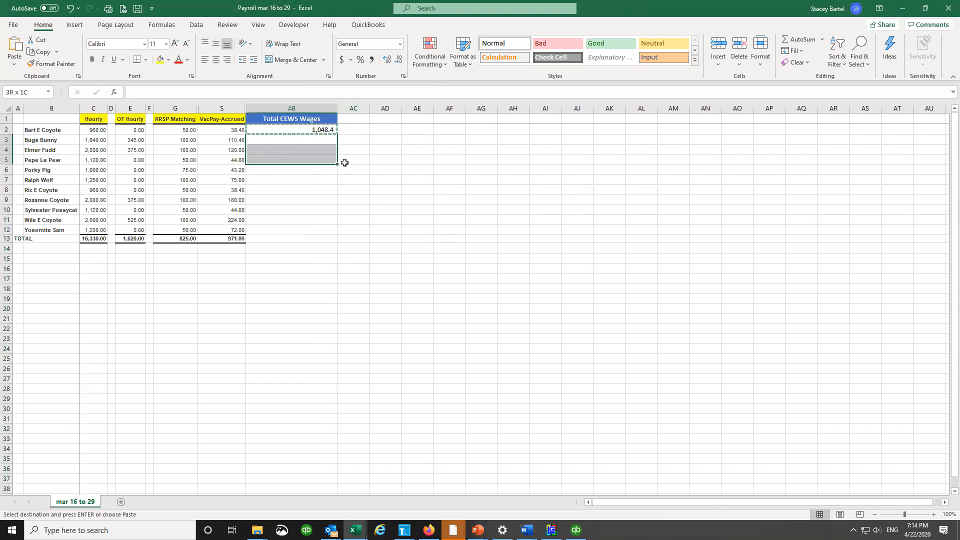
pyautogui.hotkey('shift', 'Down')
pyautogui.hotkey('shift', 'Down')
pyautogui.hotkey('ctrl', 'v')
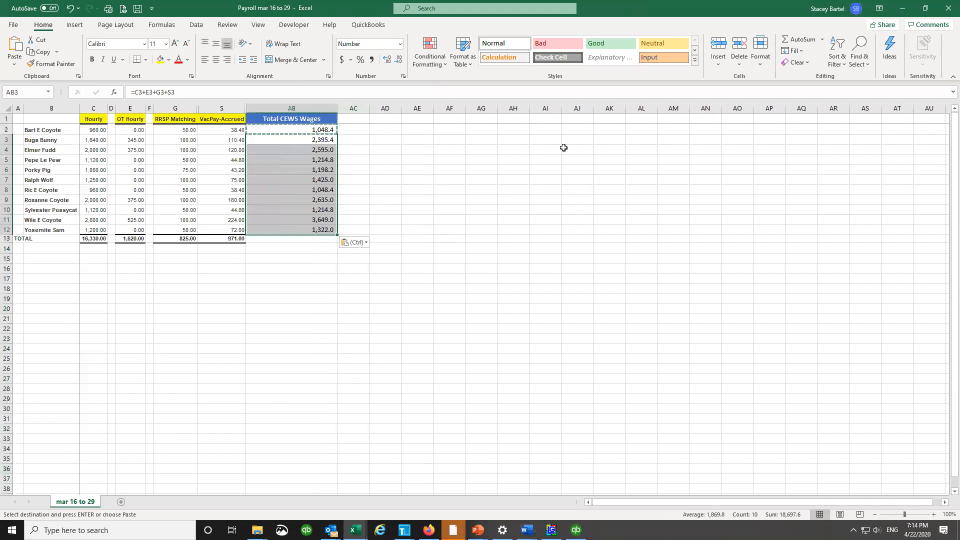
pyautogui.press('Escape')
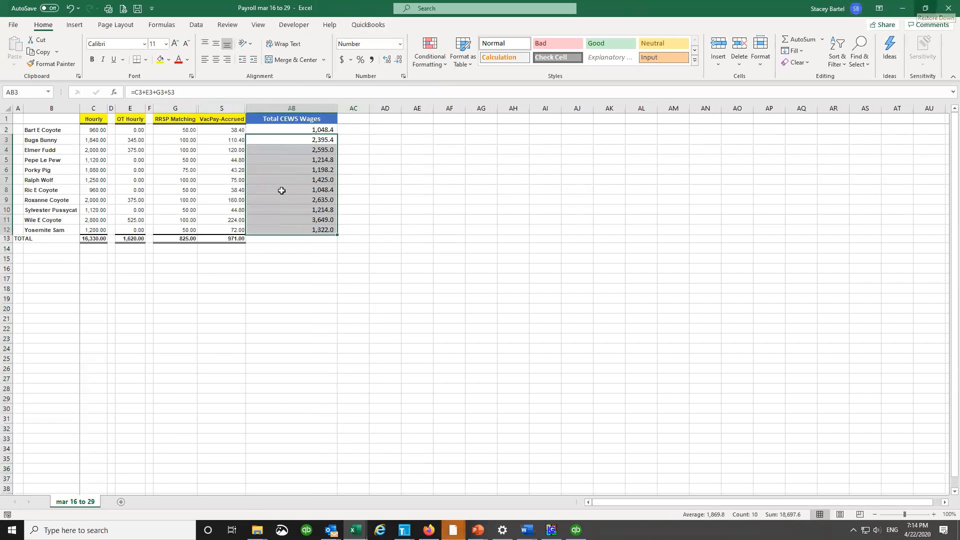
# Step: Convert the payroll range B1:AB13 into a table with headers
pyautogui.moveTo(35, 118); pyautogui.dragTo(338, 241)
pyautogui.click(74, 25)
pyautogui.click(87, 50)
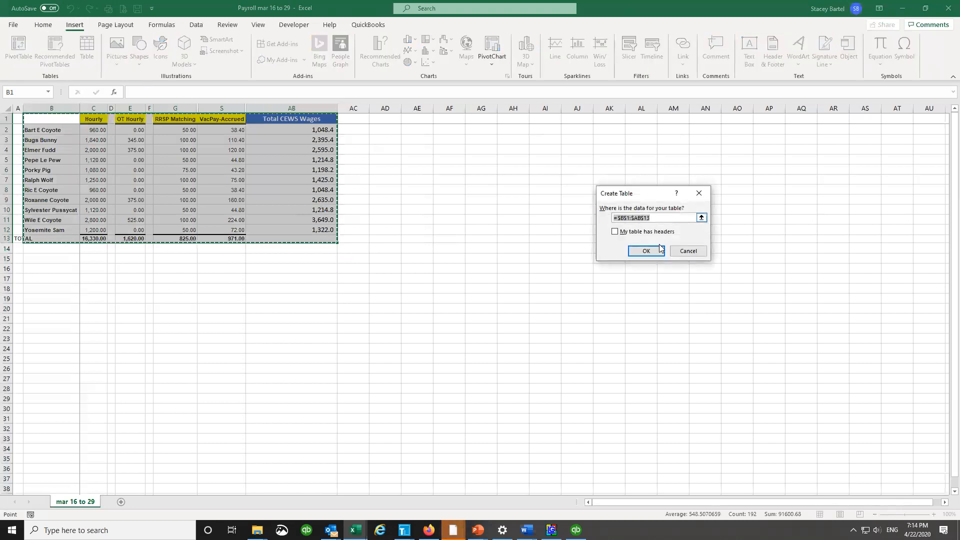
pyautogui.click(625, 233)
pyautogui.click(659, 252)
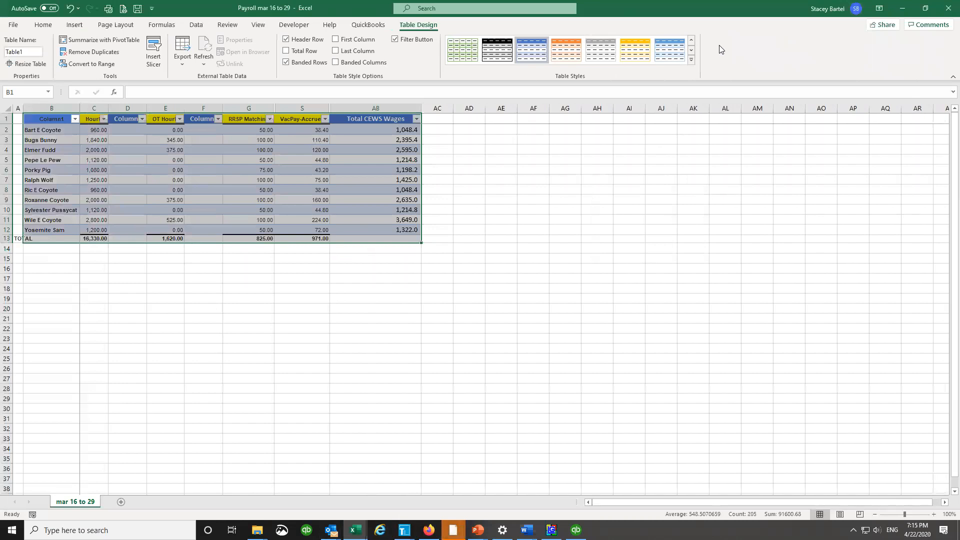
# Step: Rename Sheet1 in the Payroll Jan 1 to mar 15 workbook as Jan 1 to mar 15
pyautogui.press('super+Down')
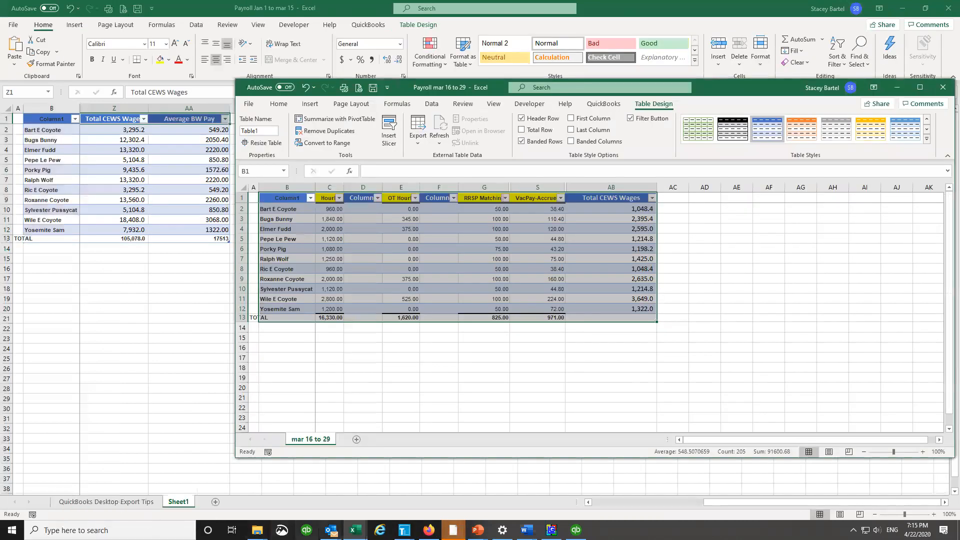
pyautogui.click(356, 530)
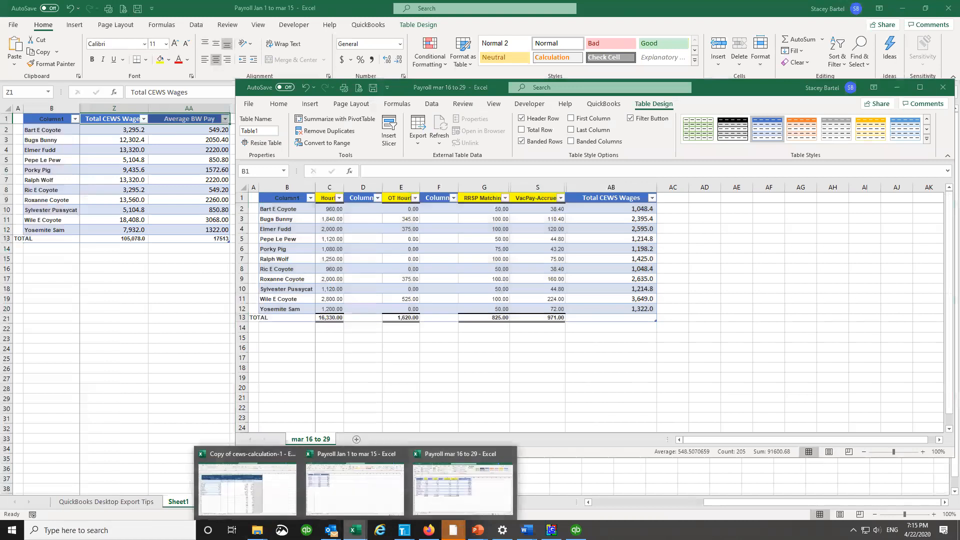
pyautogui.click(270, 506)
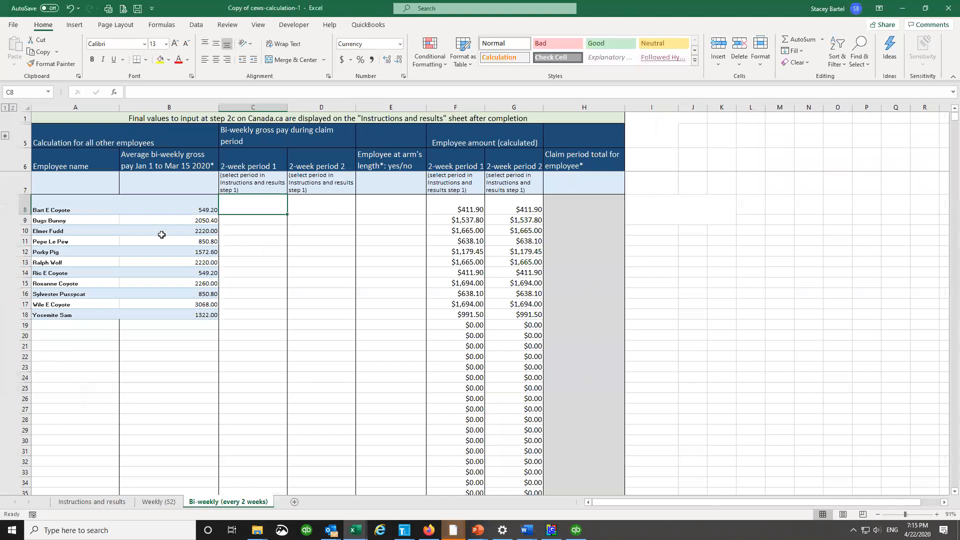
pyautogui.click(356, 534)
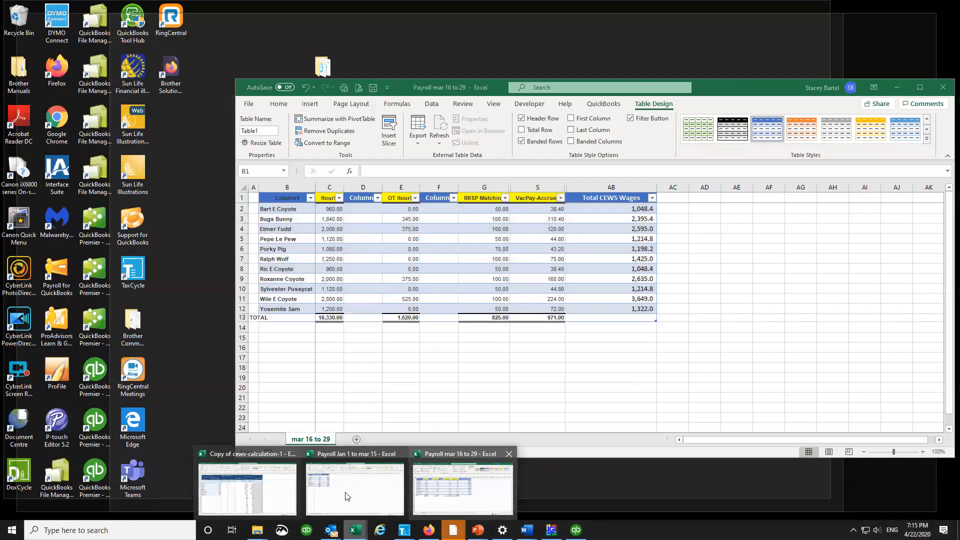
pyautogui.click(348, 496)
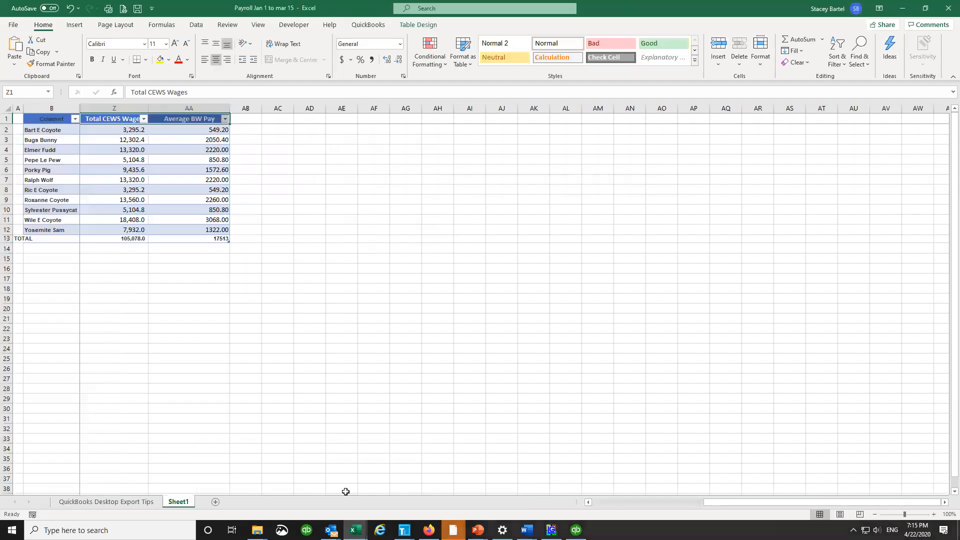
pyautogui.rightClick(184, 502)
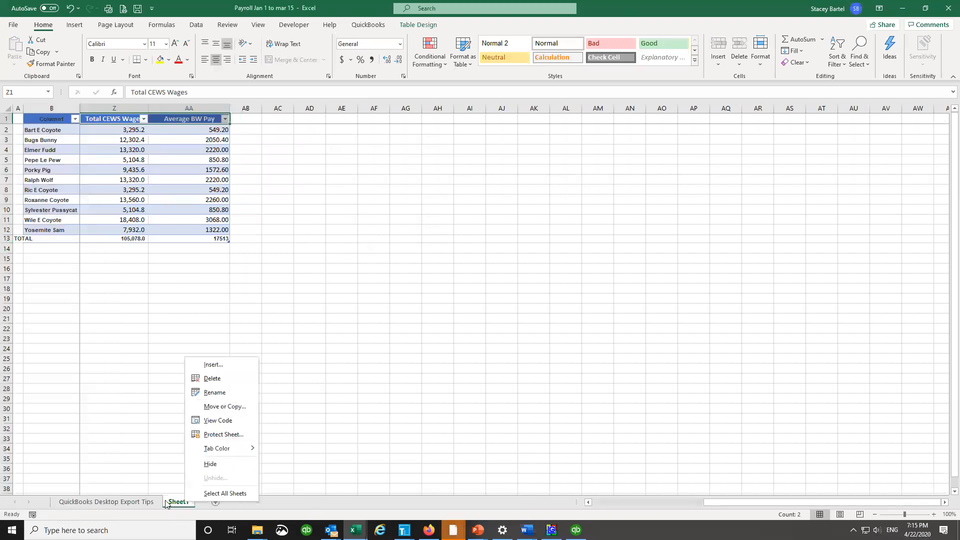
pyautogui.click(169, 503)
pyautogui.doubleClick(170, 503)
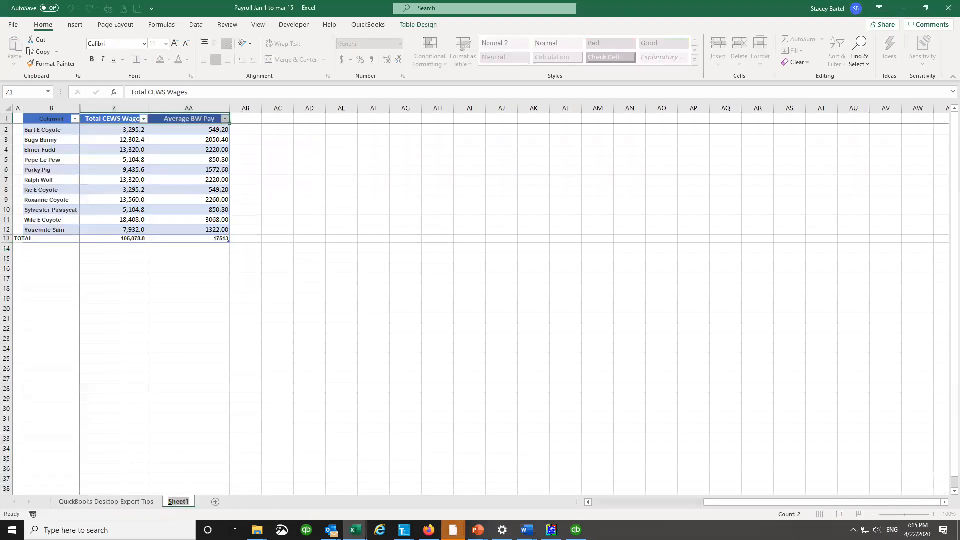
pyautogui.write('Jan 1 to mar 1')
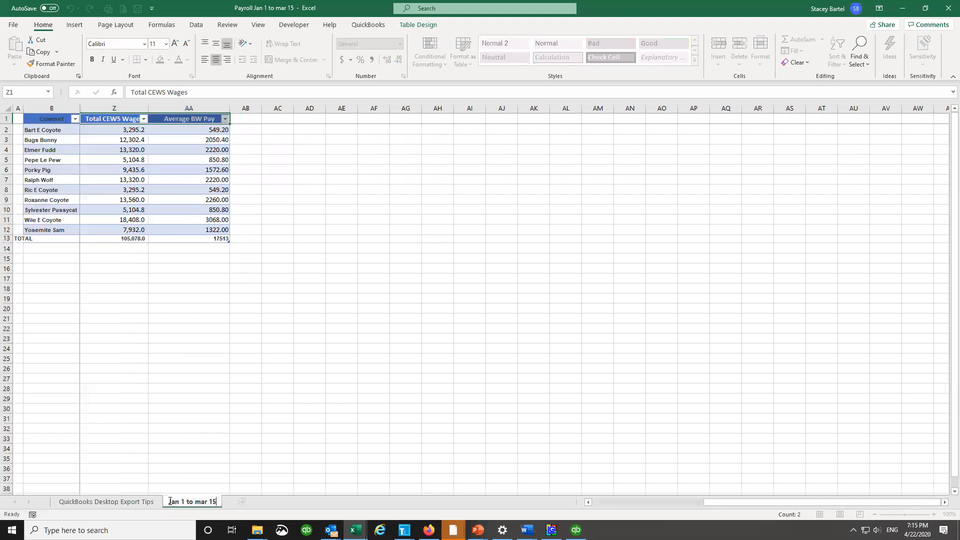
pyautogui.write('5')
pyautogui.press('Return')
# Step: Move the Jan 1 to mar 15 sheet to the end of the Copy of cews-calculation-1.xlsx workbook
pyautogui.rightClick(204, 505)
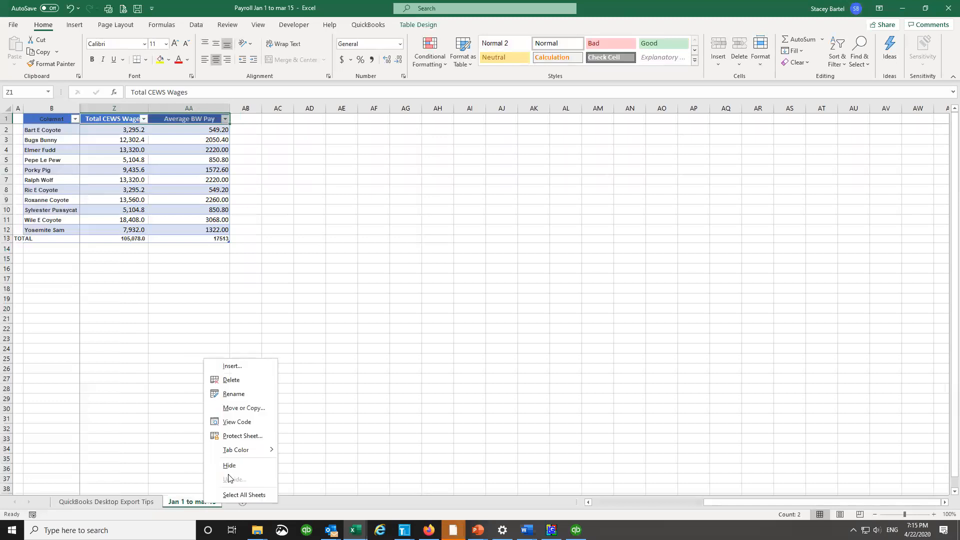
pyautogui.click(251, 407)
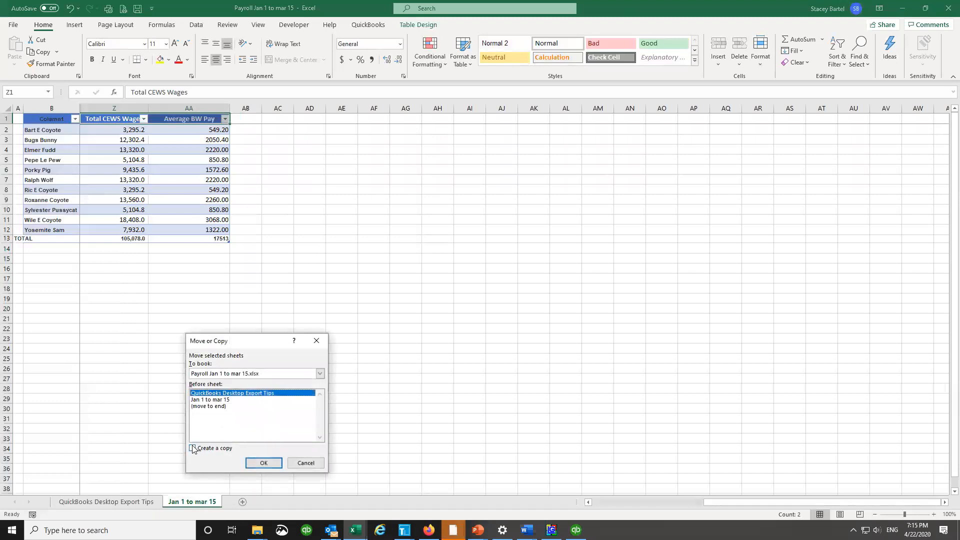
pyautogui.click(319, 375)
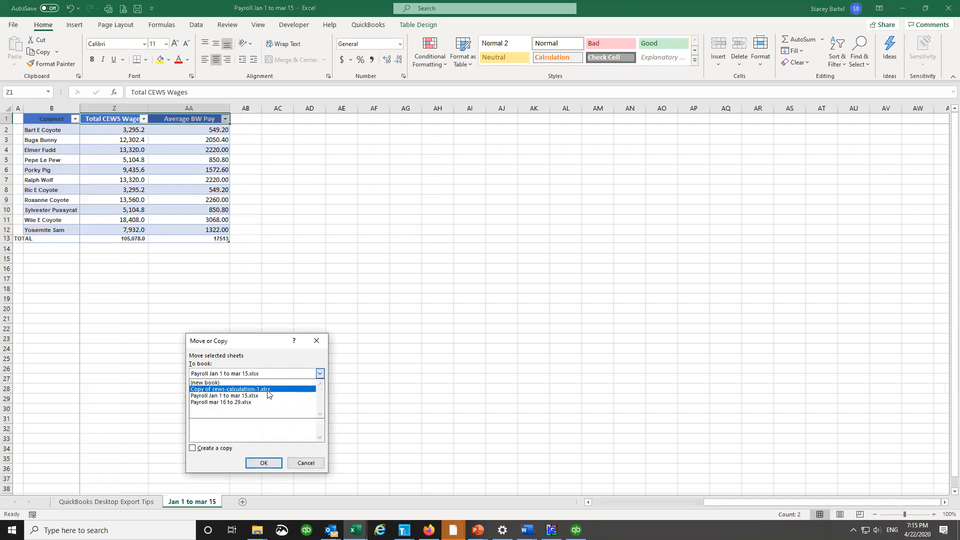
pyautogui.click(250, 389)
pyautogui.click(223, 414)
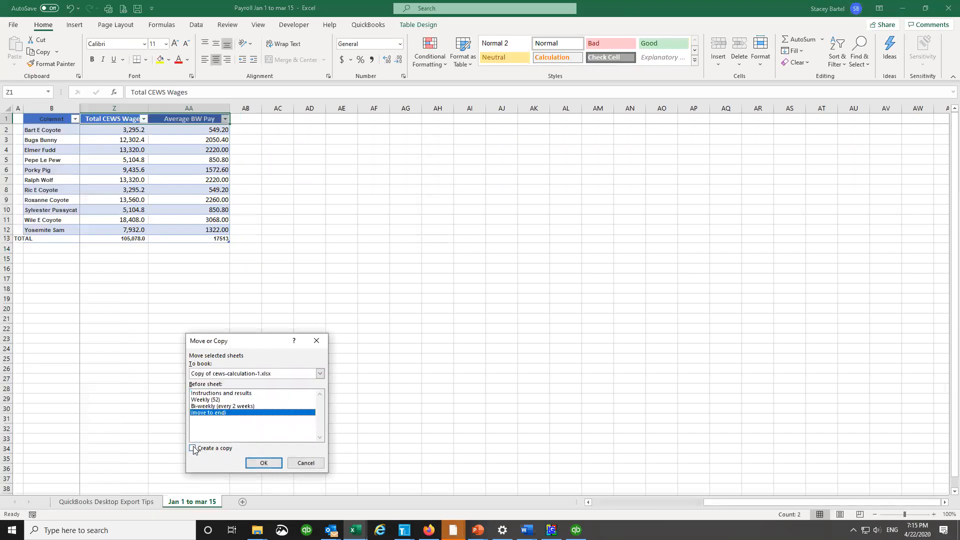
pyautogui.click(260, 460)
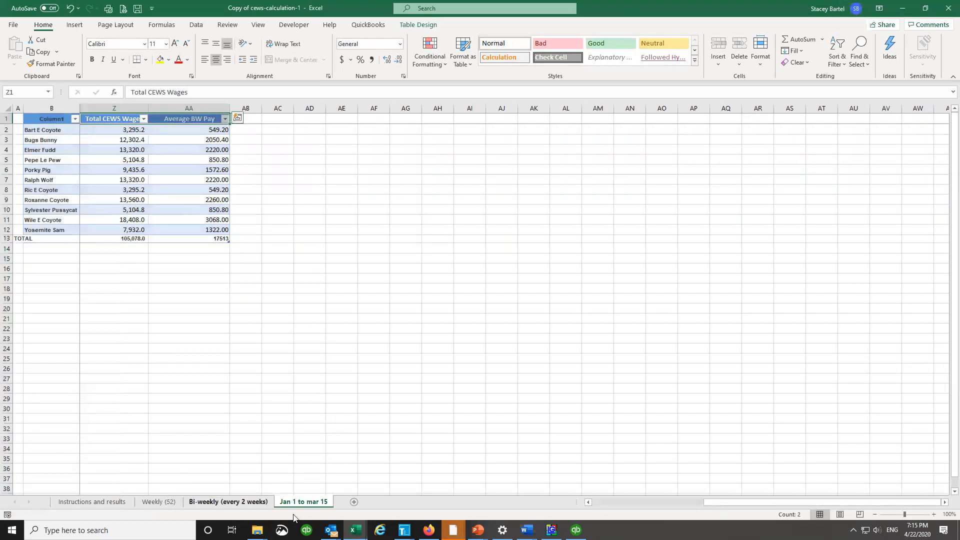
# Step: Move the mar 16 to 29 sheet from its payroll workbook to the end of Copy of cews-calculation-1.xlsx
pyautogui.moveTo(356, 529)
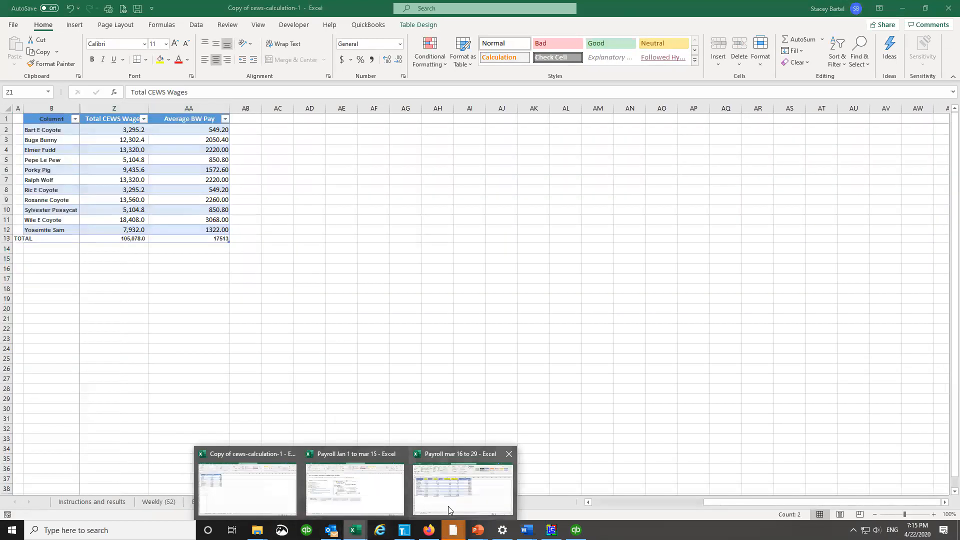
pyautogui.moveTo(448, 506)
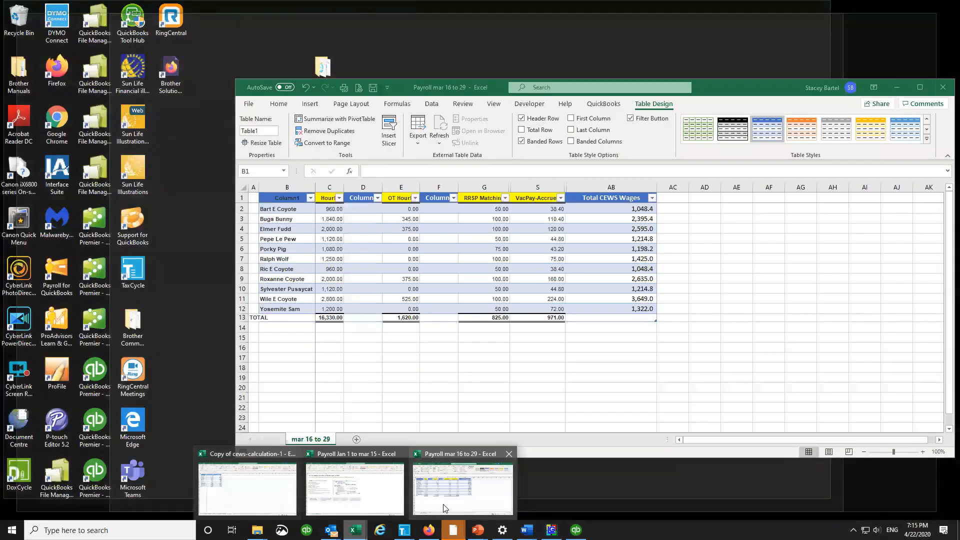
pyautogui.rightClick(324, 441)
pyautogui.click(373, 341)
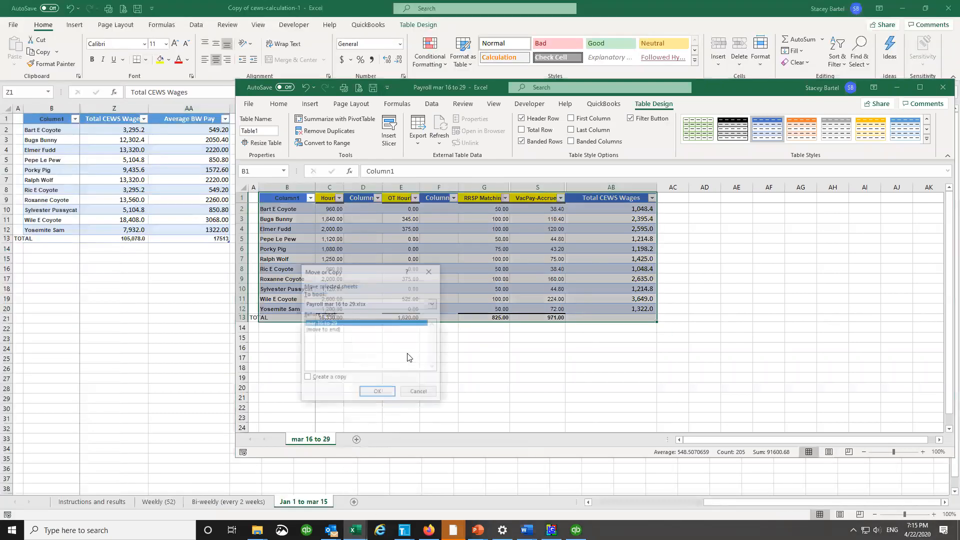
pyautogui.click(434, 305)
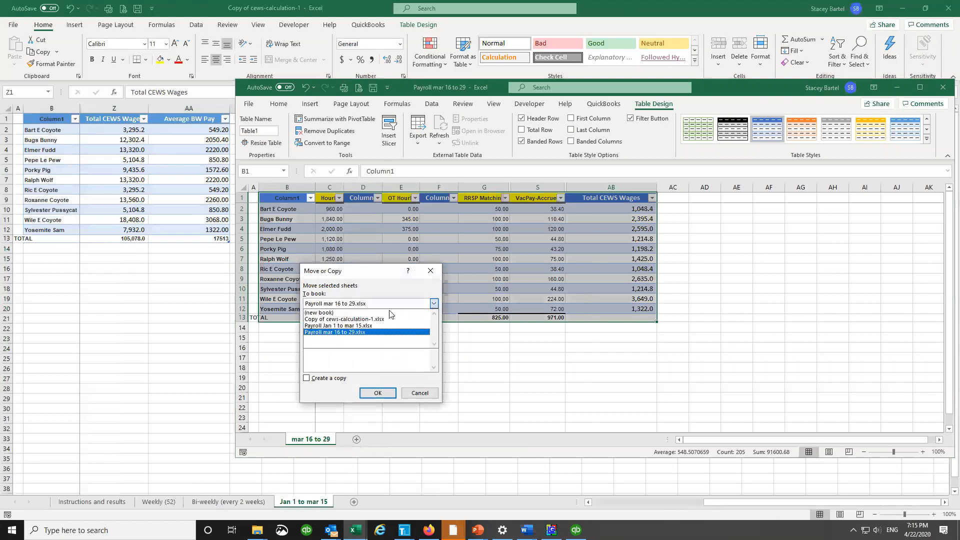
pyautogui.click(378, 319)
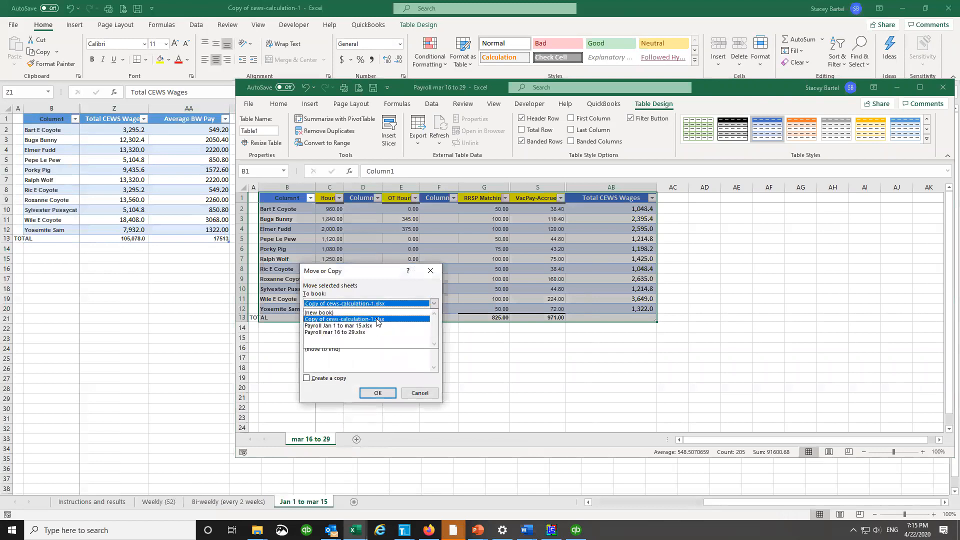
pyautogui.click(335, 349)
pyautogui.click(378, 393)
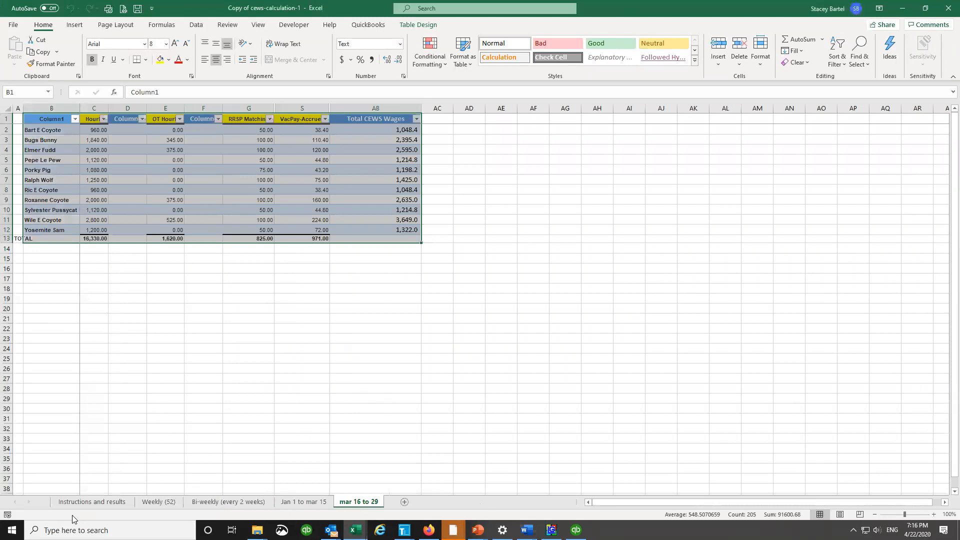
# Step: Copy the Total CEWS Wages in AB2:AB12 and paste them as values into 2-week period 1 from C8 on the Bi-weekly (every 2 weeks) sheet
pyautogui.click(183, 360)
pyautogui.moveTo(54, 129); pyautogui.dragTo(51, 200)
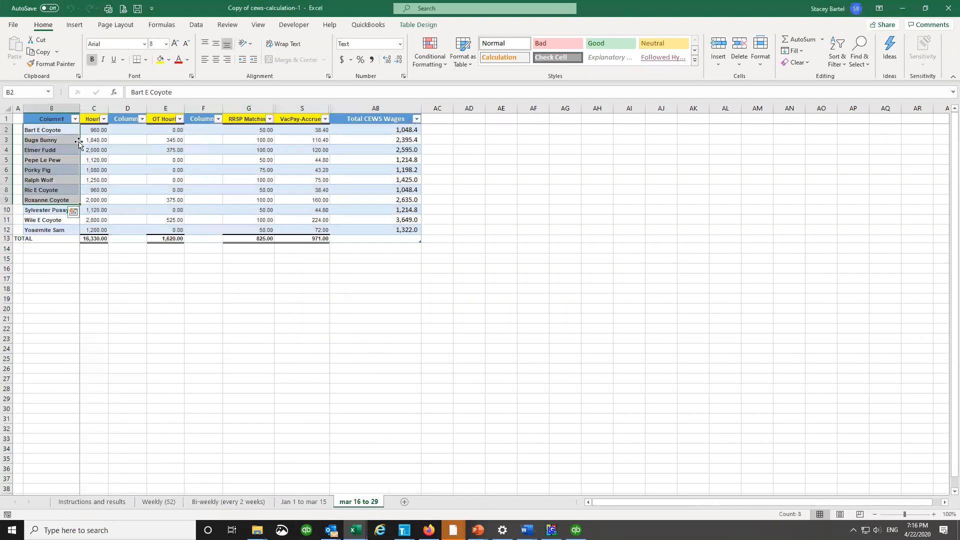
pyautogui.moveTo(404, 127); pyautogui.dragTo(436, 255)
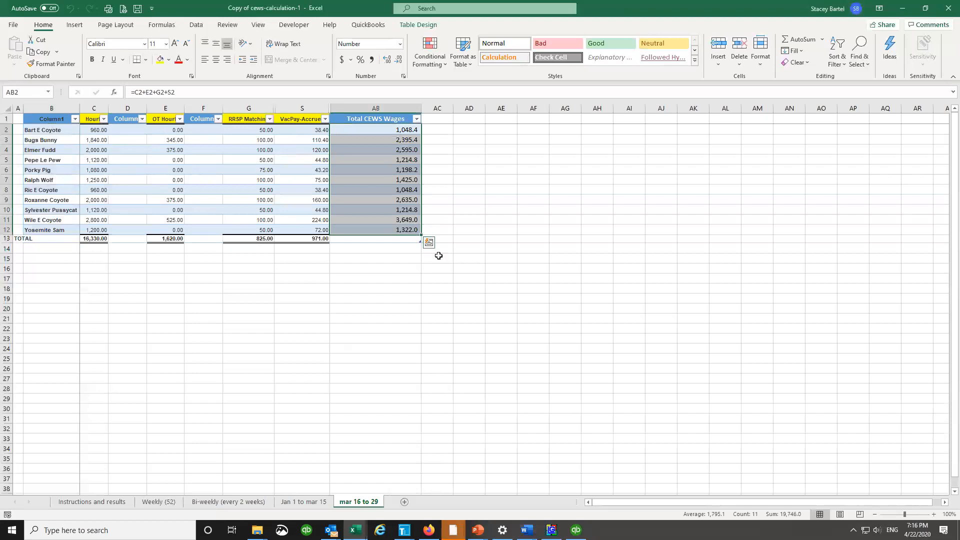
pyautogui.hotkey('ctrl', 'c')
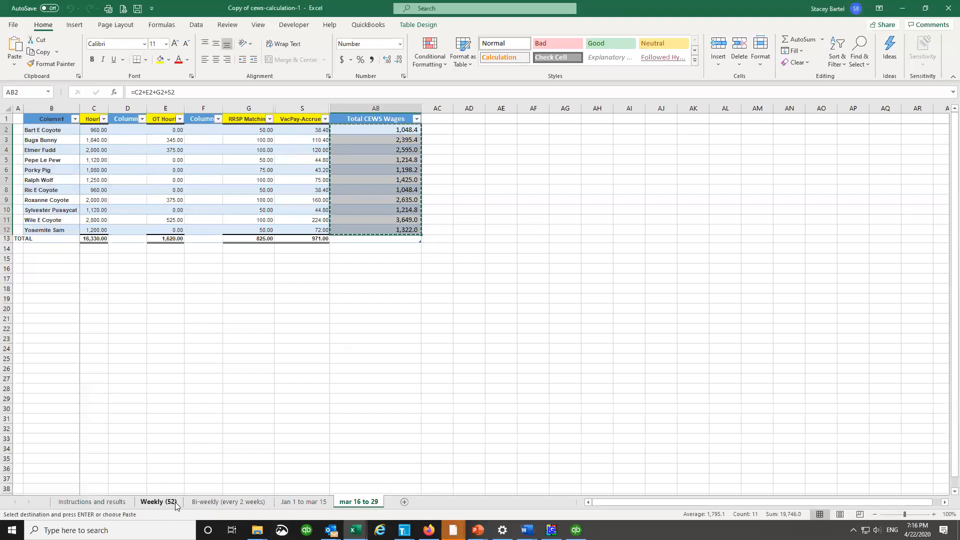
pyautogui.click(228, 501)
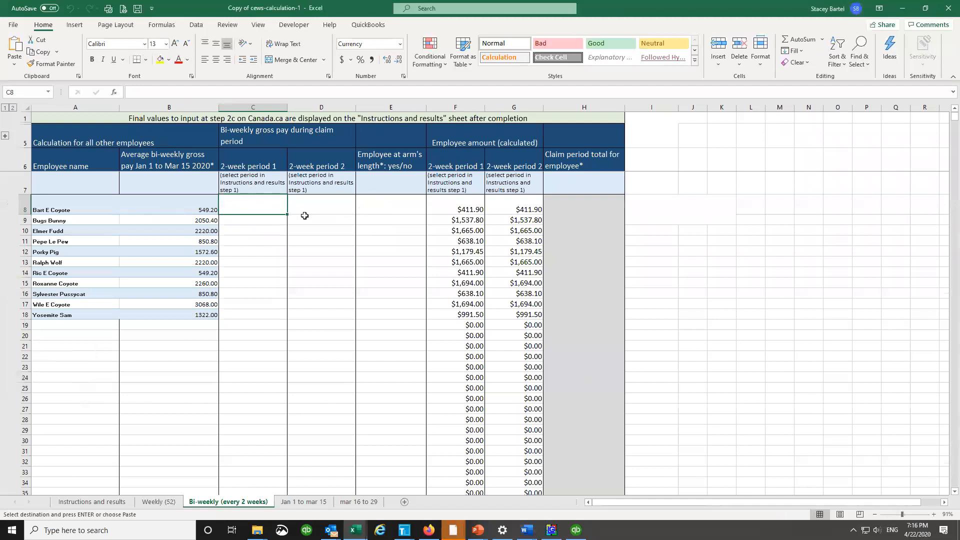
pyautogui.hotkey('ctrl', 'v')
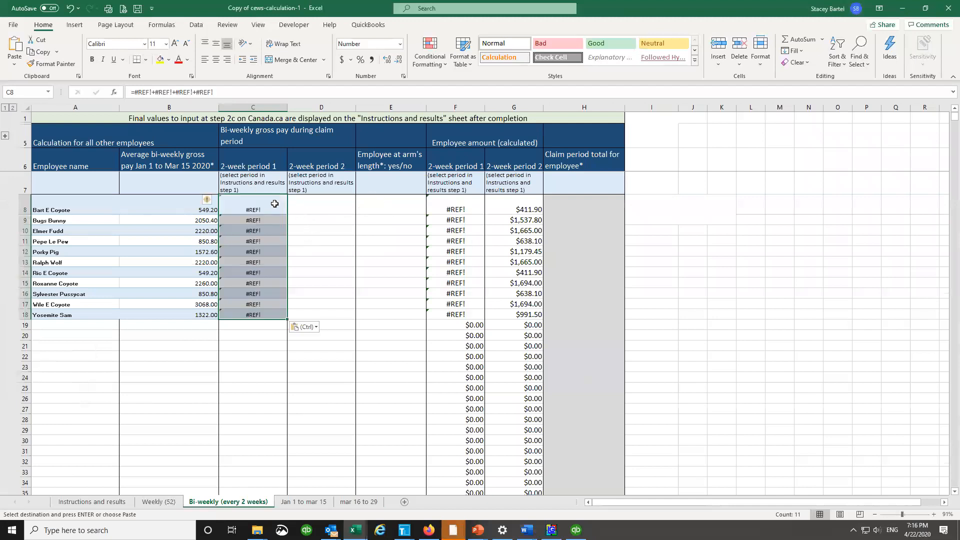
pyautogui.rightClick(274, 204)
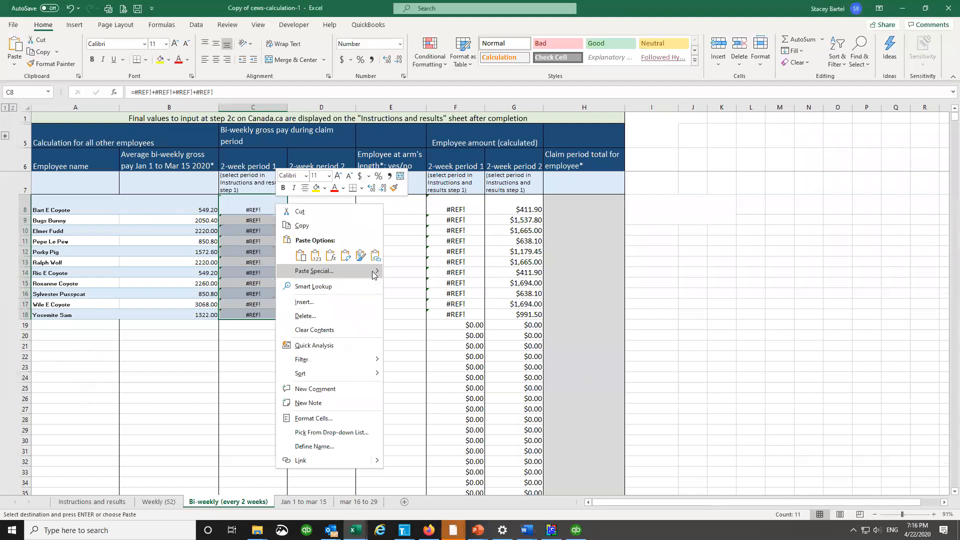
pyautogui.moveTo(373, 274)
pyautogui.click(409, 334)
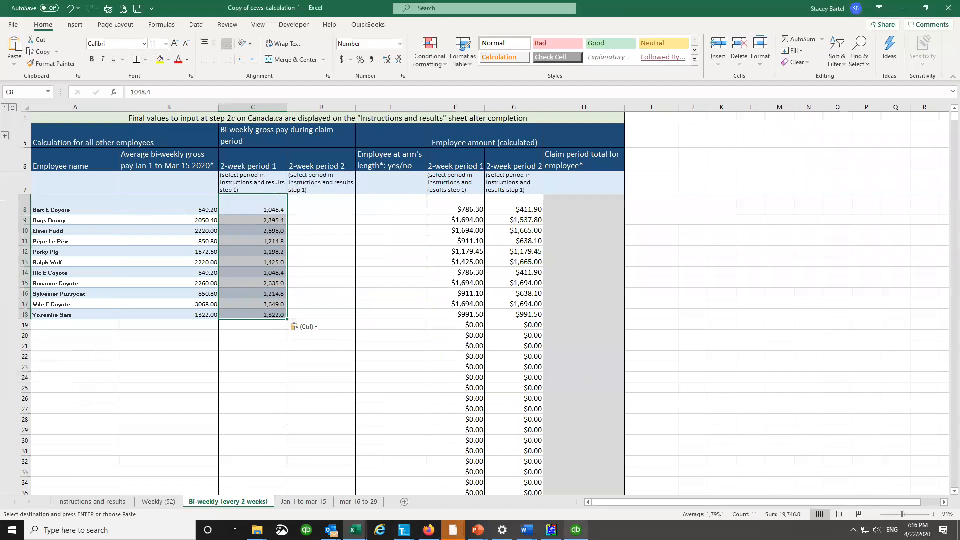
# Step: Switch to QuickBooks and set the Employee Earnings Summary date range to 03/30/2020 through 04/11/2020, refreshing the report
pyautogui.click(576, 530)
pyautogui.click(310, 49)
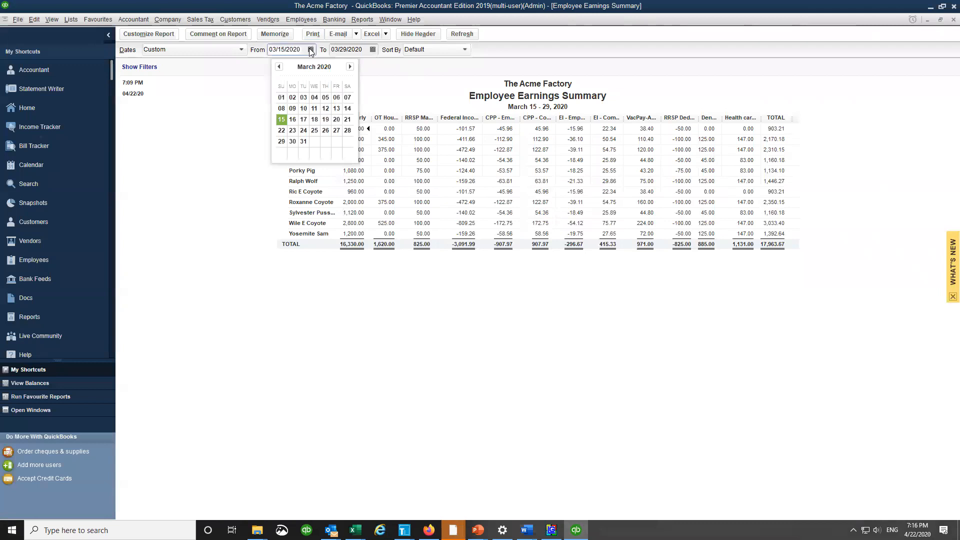
pyautogui.click(295, 142)
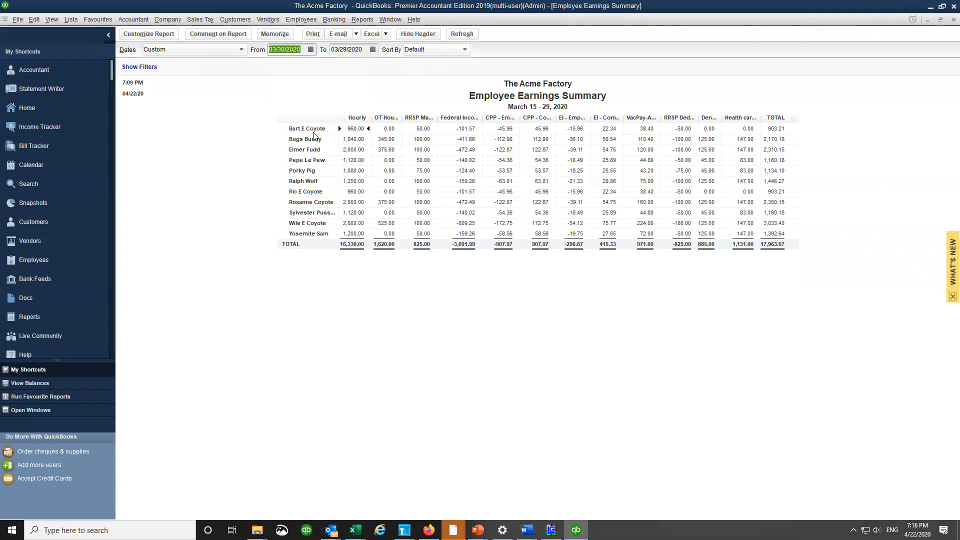
pyautogui.click(373, 50)
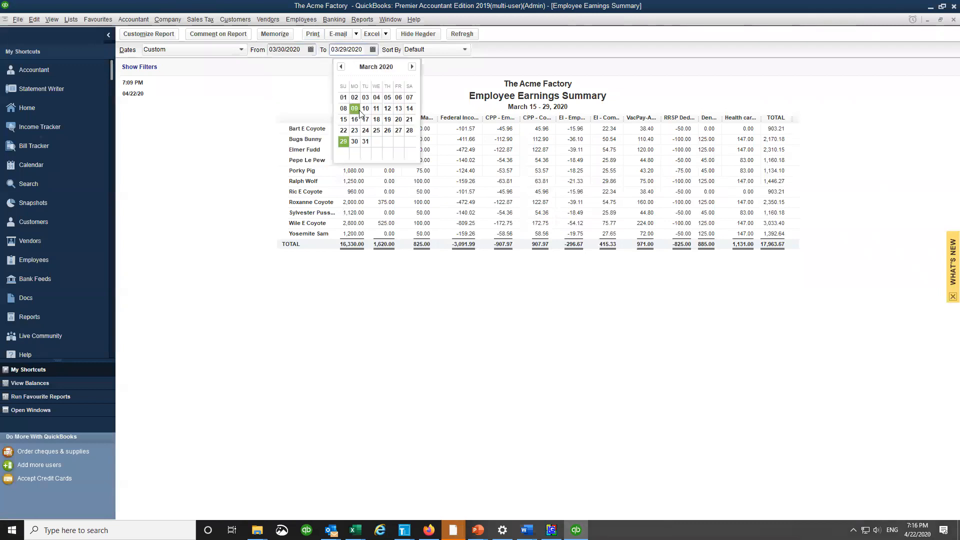
pyautogui.click(413, 67)
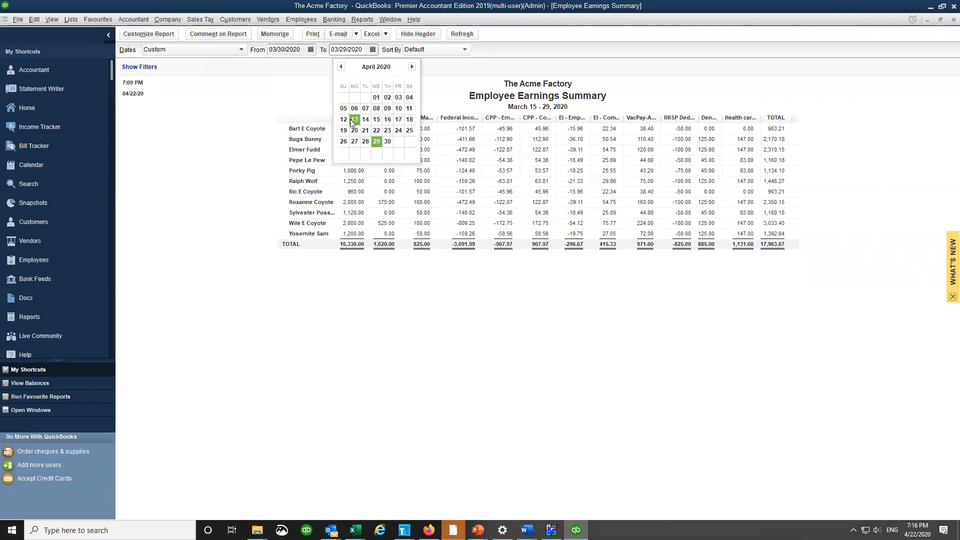
pyautogui.click(410, 110)
pyautogui.click(410, 109)
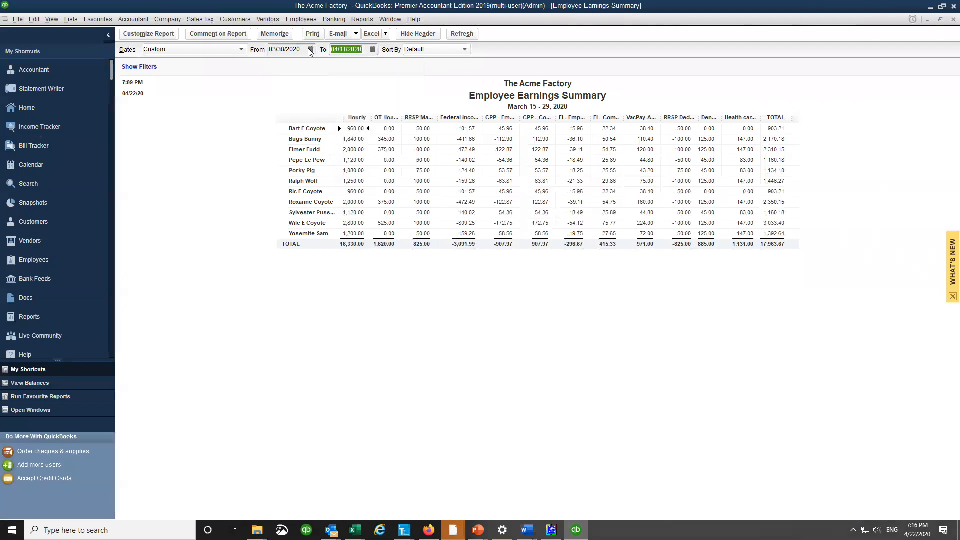
pyautogui.click(462, 34)
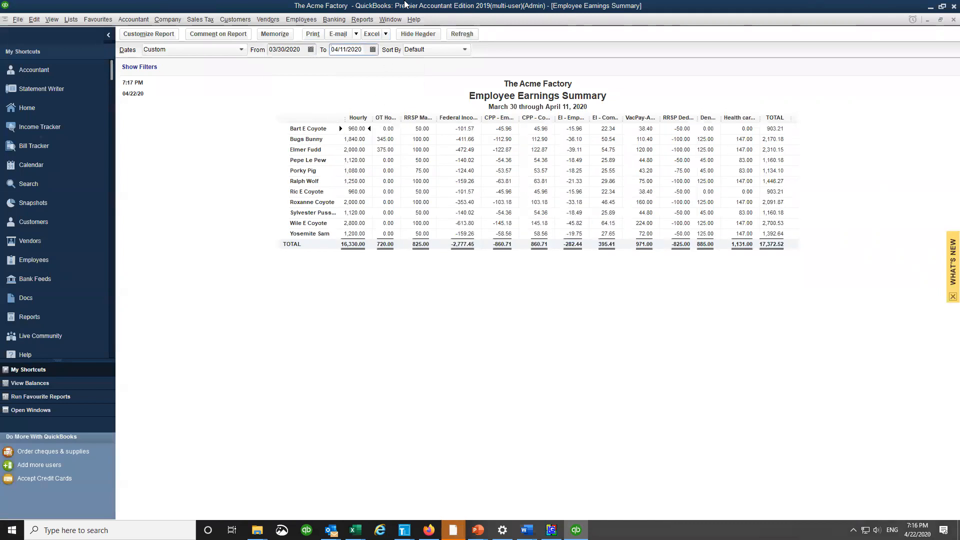
# Step: Export the refreshed Employee Earnings Summary to a new Excel workbook and bring that workbook into view
pyautogui.click(386, 35)
pyautogui.click(409, 47)
pyautogui.click(505, 309)
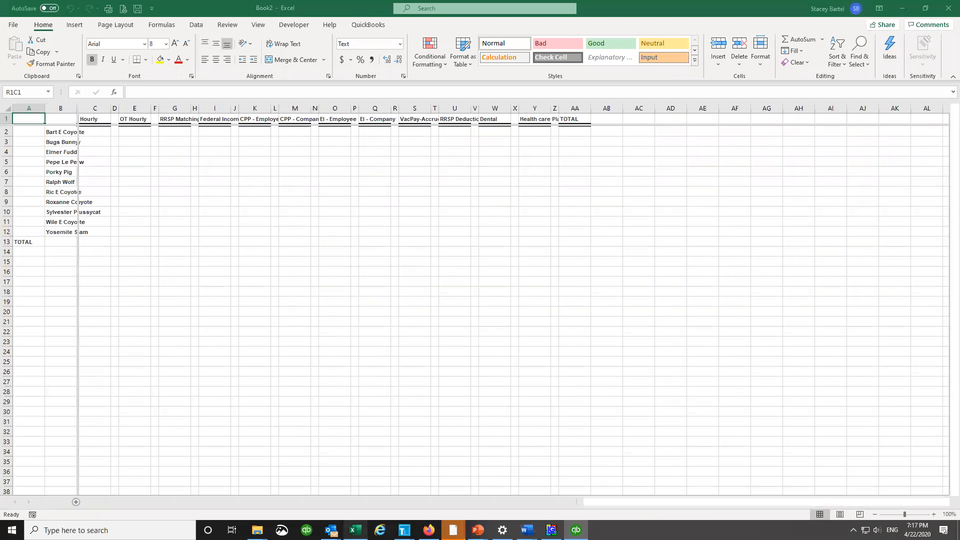
pyautogui.click(356, 530)
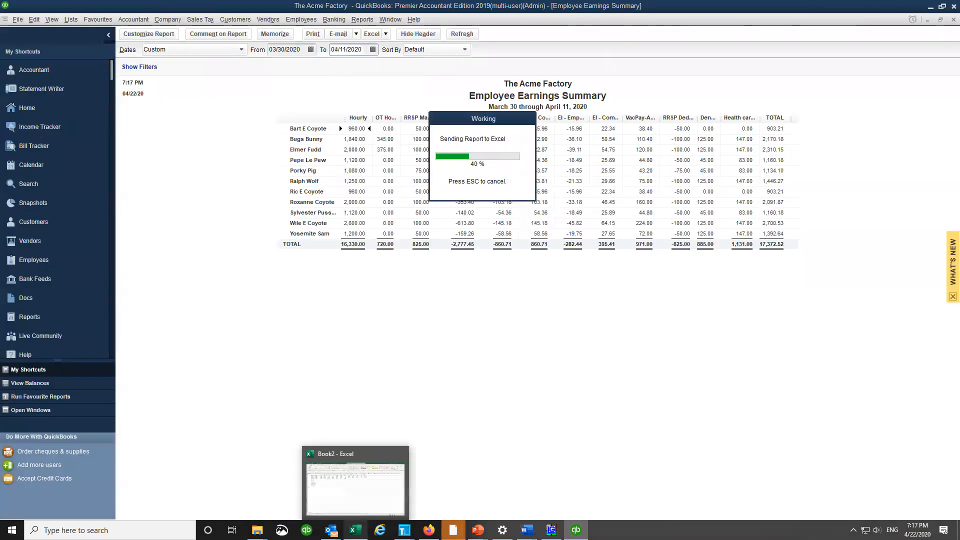
pyautogui.click(355, 530)
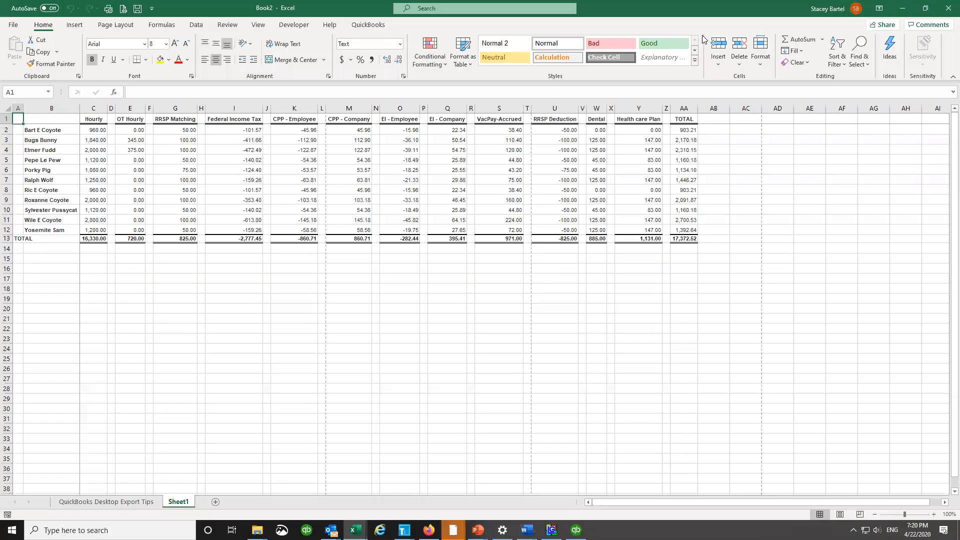
# Step: Fill the Hourly header in C1 of the exported payroll sheet with yellow
pyautogui.click(94, 120)
pyautogui.click(160, 59)
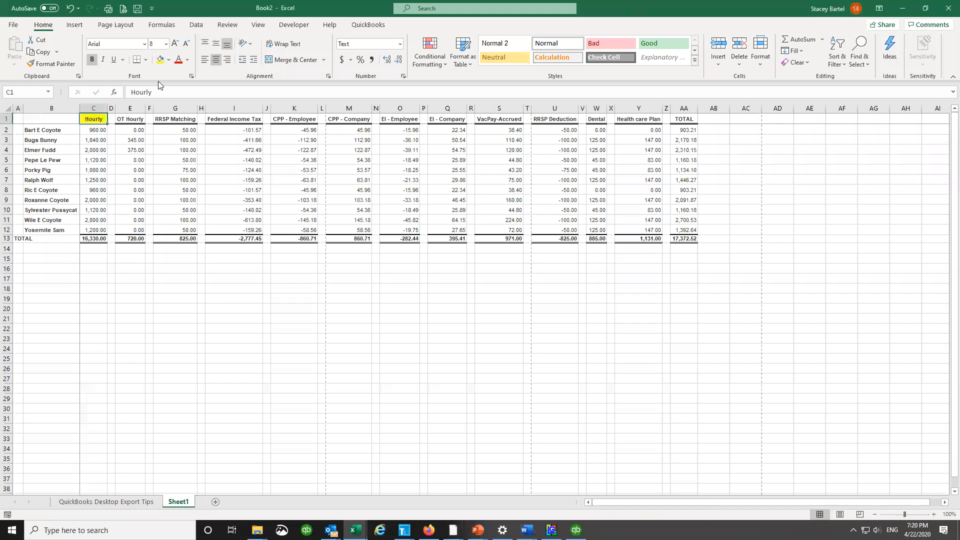
pyautogui.click(132, 122)
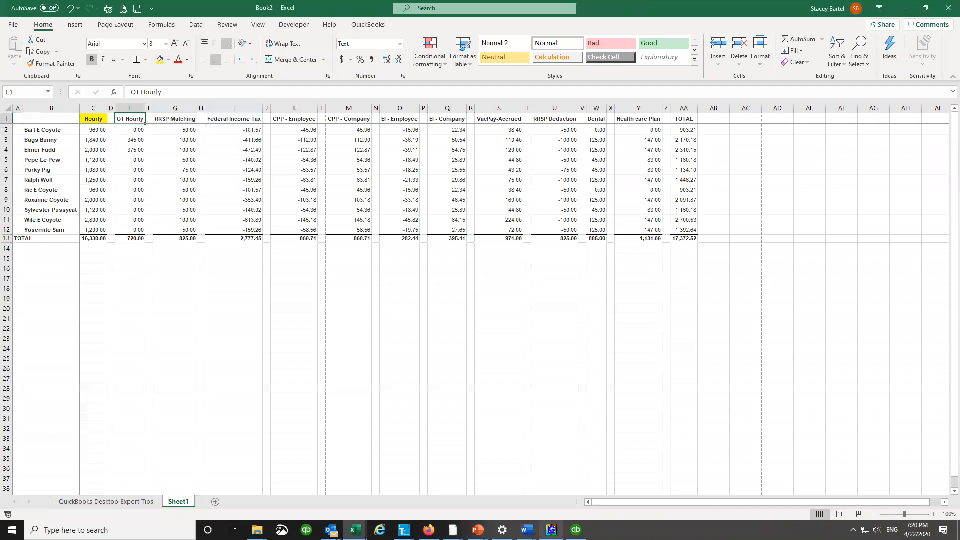
# Step: Check the report's date range in QuickBooks, and rename Sheet1 in Book2 as Mar 30 to Apr 11
pyautogui.click(576, 530)
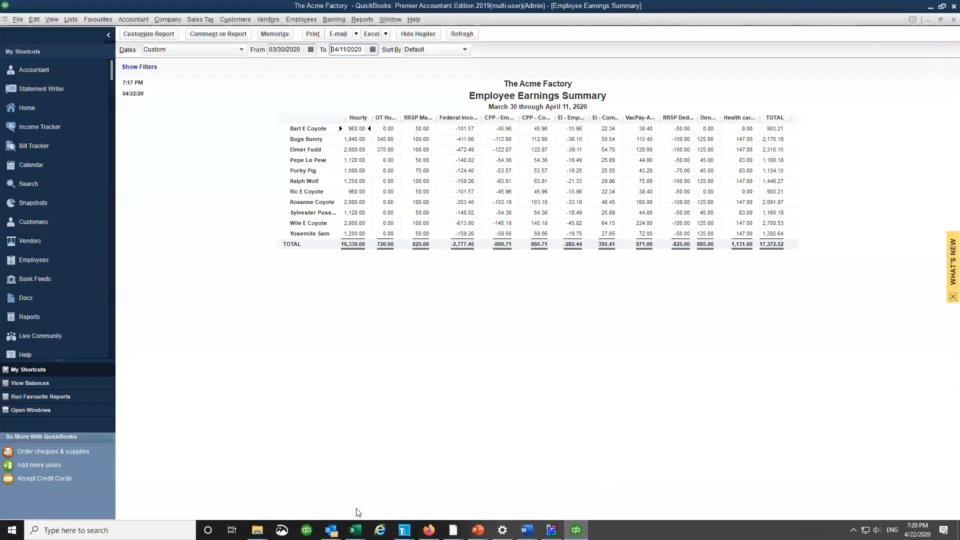
pyautogui.moveTo(355, 529)
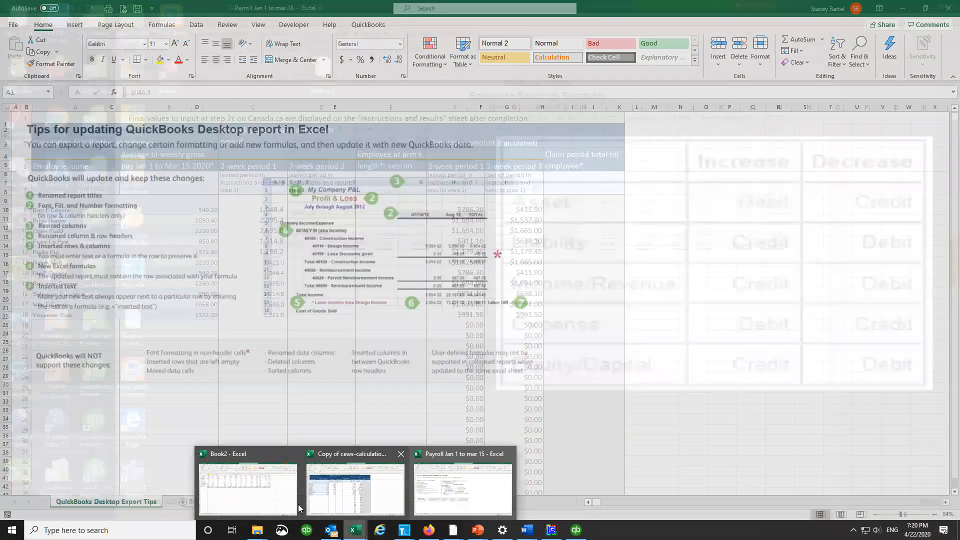
pyautogui.click(261, 503)
pyautogui.write('Mar')
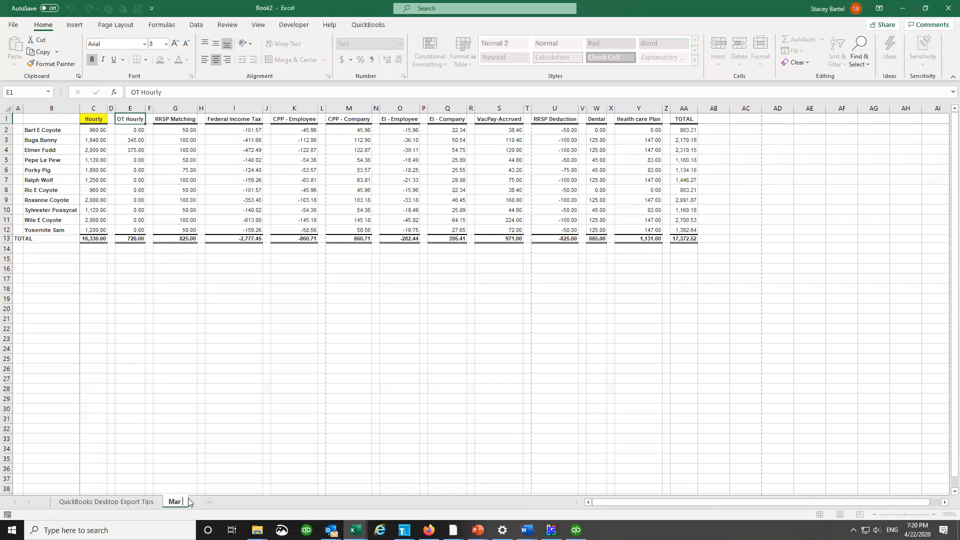
pyautogui.write(' 30 to Apr 11')
pyautogui.press('Return')
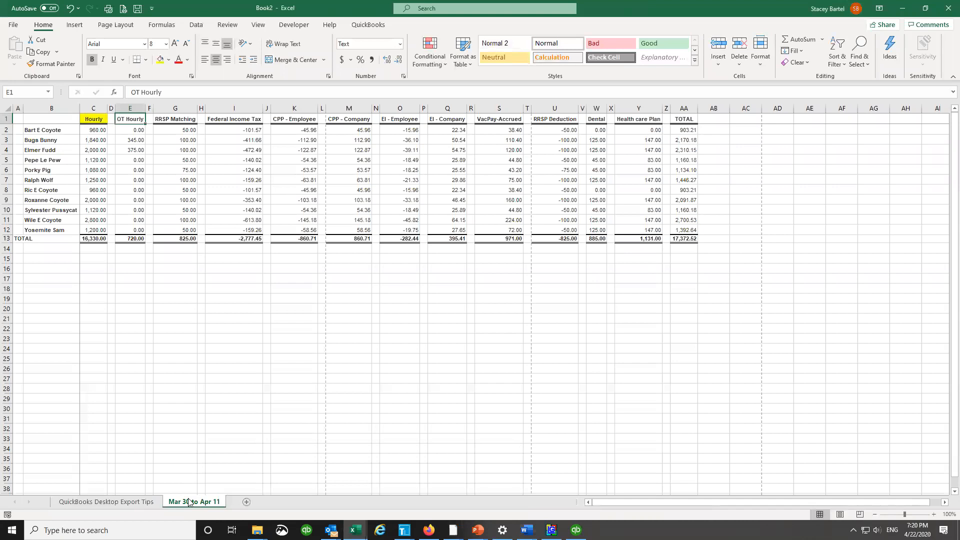
# Step: Fill the OT Hourly, RRSP Matching and VacPay-Accrued headers with yellow
pyautogui.click(160, 60)
pyautogui.click(177, 121)
pyautogui.click(160, 59)
pyautogui.click(512, 119)
pyautogui.click(160, 59)
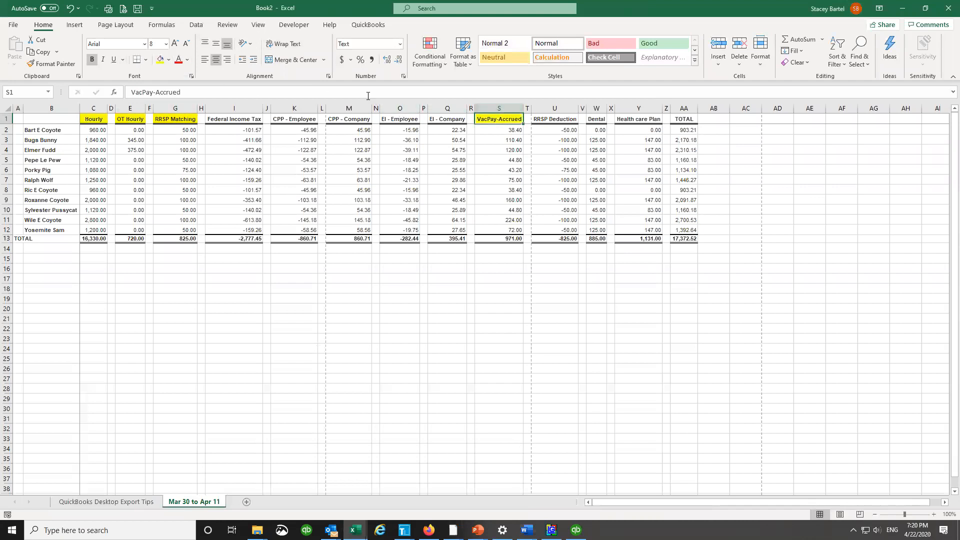
# Step: Hide the non-highlighted columns H through R and T through AA on the Mar 30 to Apr 11 sheet
pyautogui.moveTo(202, 110); pyautogui.dragTo(473, 107)
pyautogui.rightClick(473, 107)
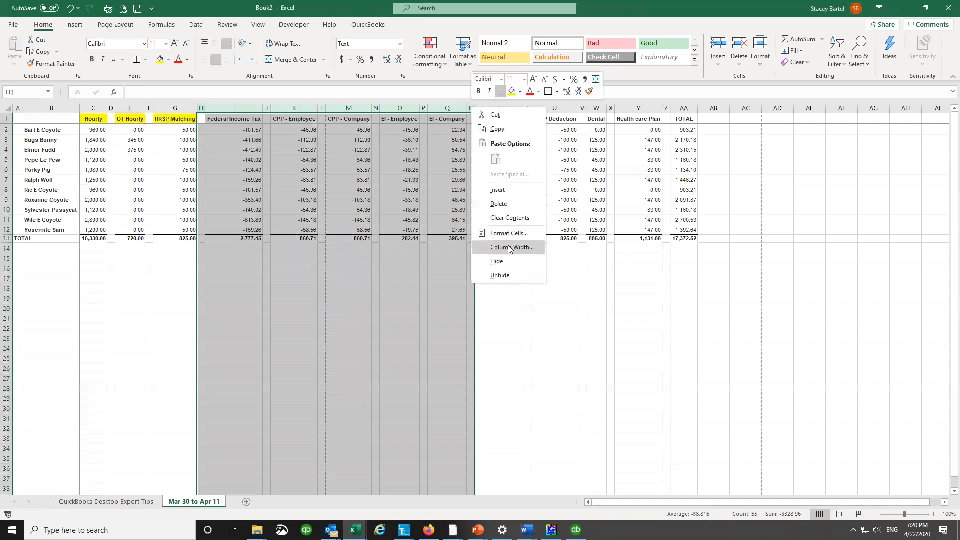
pyautogui.click(513, 263)
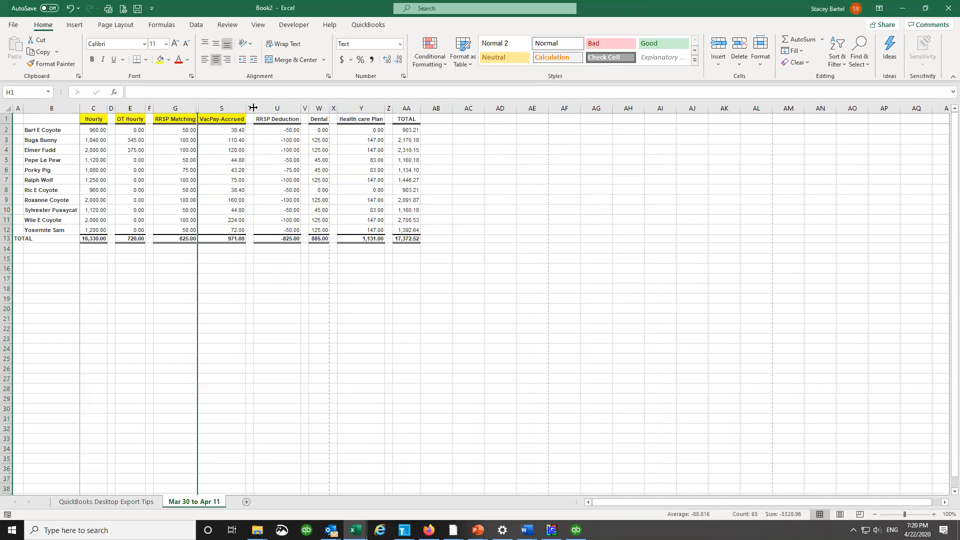
pyautogui.moveTo(250, 107); pyautogui.dragTo(413, 107)
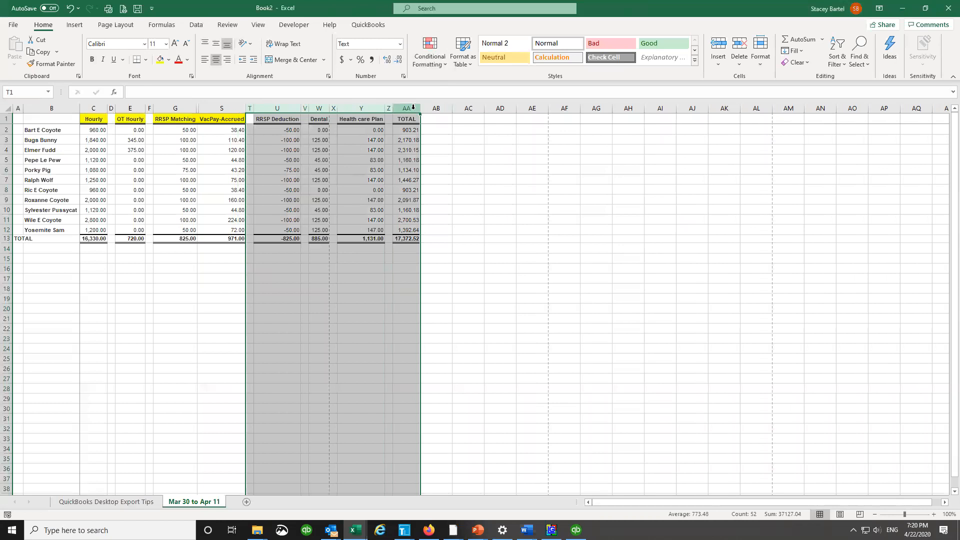
pyautogui.rightClick(414, 112)
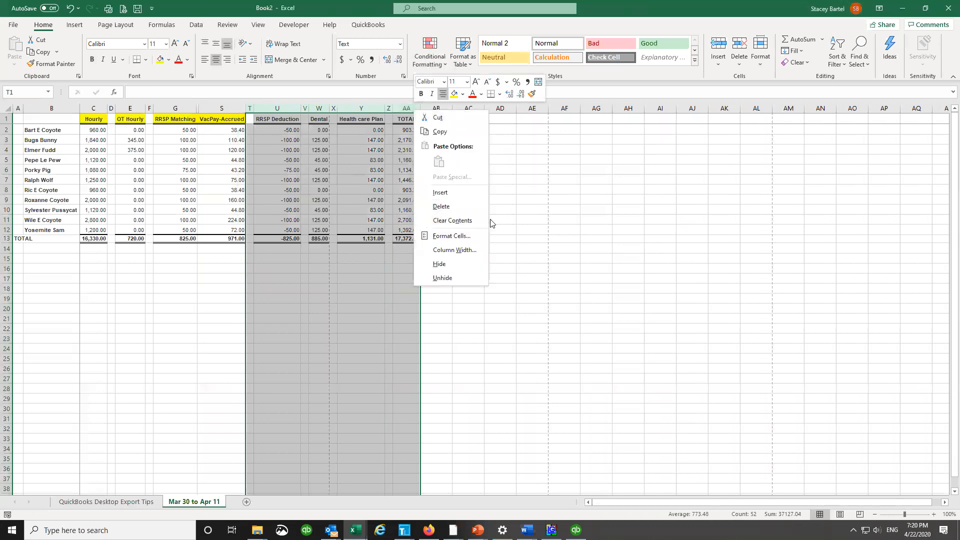
pyautogui.click(467, 264)
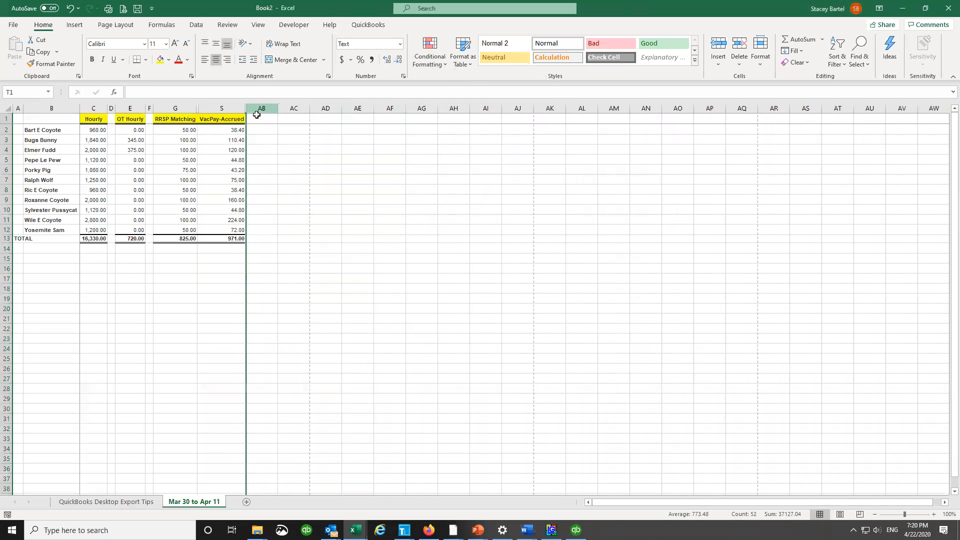
# Step: Enter the formula =C2+E2+G2+S2 in AB2 to total the first employee's eligible pay
pyautogui.click(260, 129)
pyautogui.write('=')
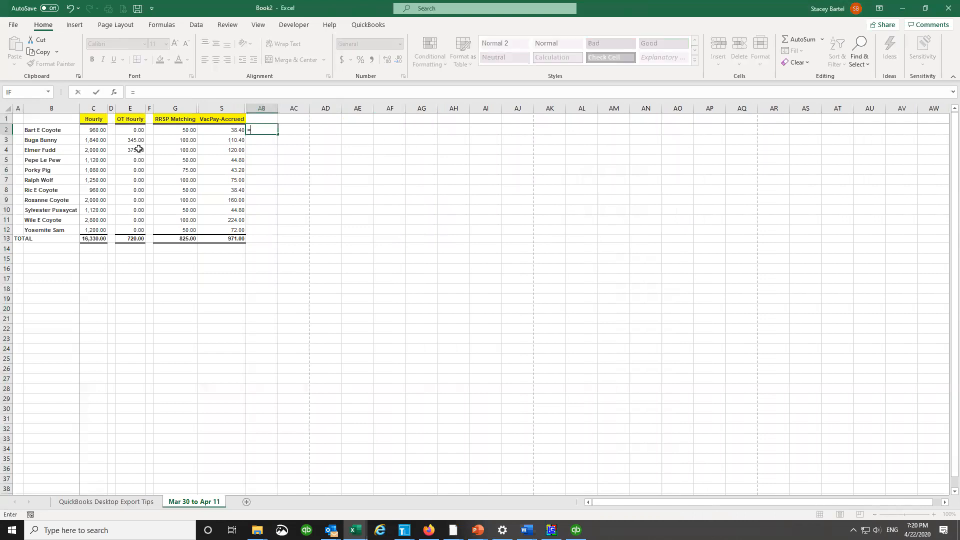
pyautogui.click(96, 129)
pyautogui.write('+')
pyautogui.click(137, 129)
pyautogui.write('+')
pyautogui.click(187, 130)
pyautogui.write('+')
pyautogui.click(228, 131)
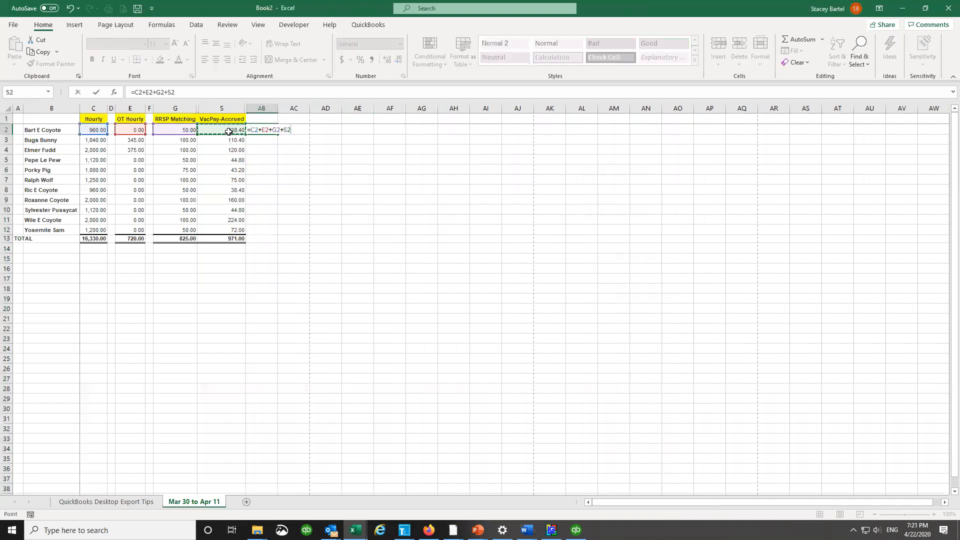
pyautogui.press('Return')
# Step: Copy the AB2 formula down to AB3:AB12 for the remaining employees
pyautogui.click(259, 128)
pyautogui.hotkey('ctrl', 'c')
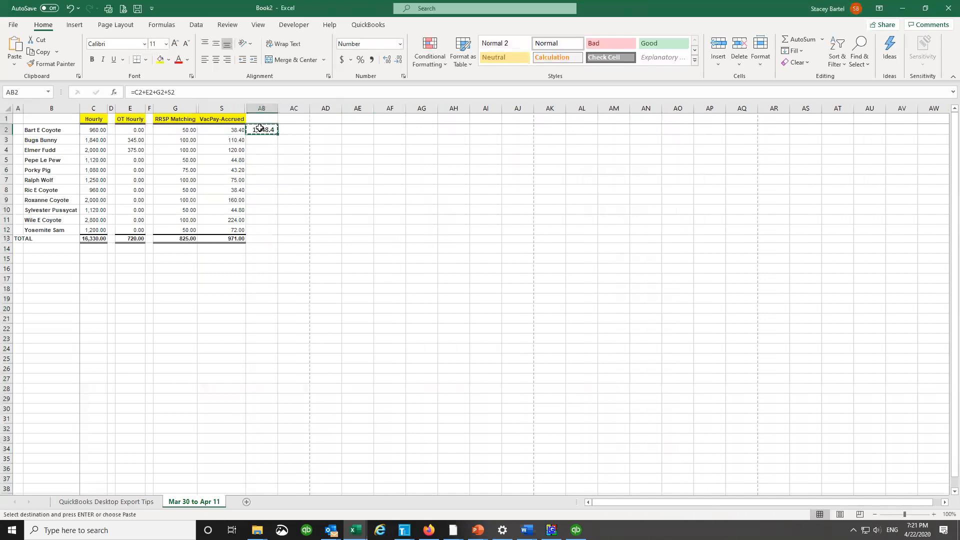
pyautogui.press('Down')
pyautogui.hotkey('shift', 'Down')
pyautogui.hotkey('shift', 'Down')
pyautogui.hotkey('shift', 'Down')
pyautogui.hotkey('shift', 'Down')
pyautogui.hotkey('shift', 'Down')
pyautogui.hotkey('shift', 'Down')
pyautogui.hotkey('shift', 'Down')
pyautogui.hotkey('shift', 'Down')
pyautogui.hotkey('shift', 'Down')
pyautogui.hotkey('ctrl', 'v')
# Step: Enter a header beginning with Cews A in AB1 above the employee pay totals
pyautogui.press('Up')
pyautogui.press('Up')
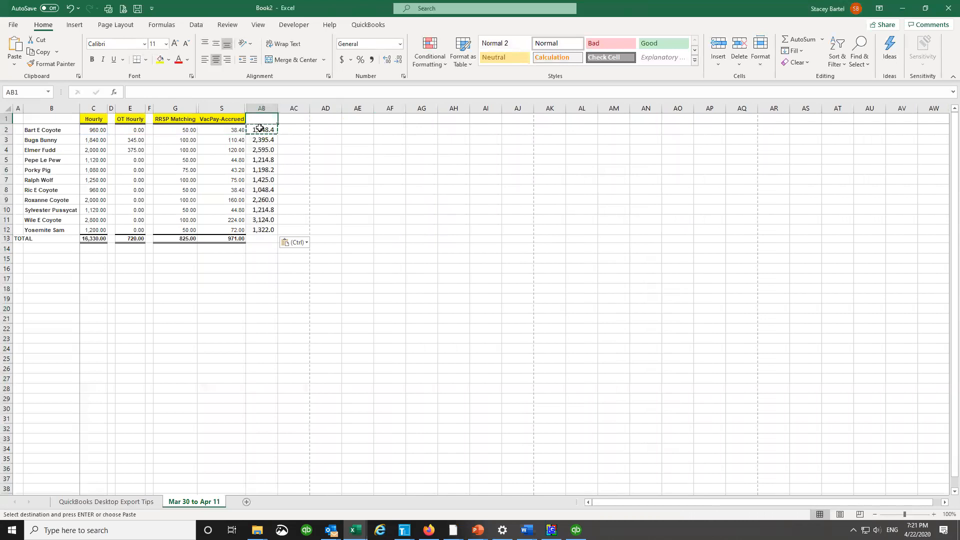
pyautogui.write('Cews A')
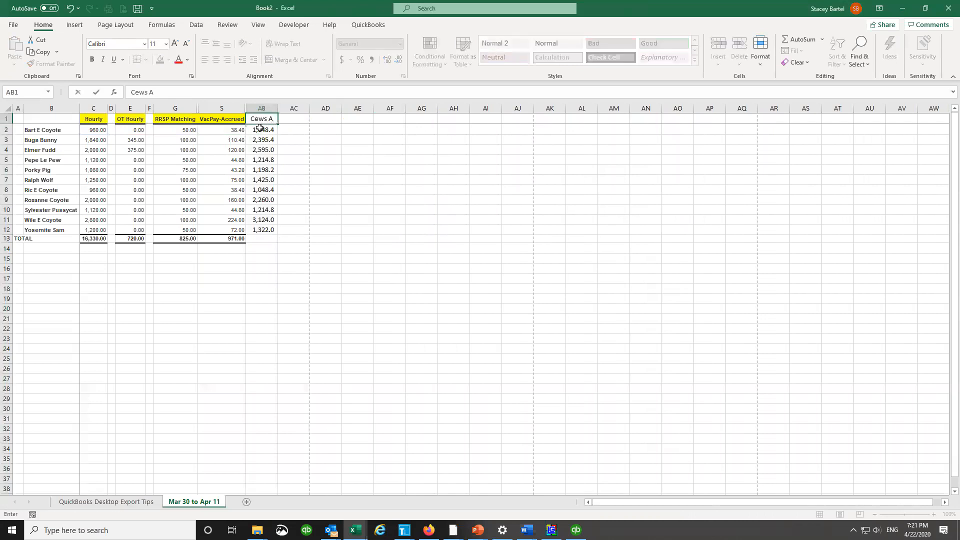
# Step: Complete the header in AB1 so it reads Cews Wages
pyautogui.press('BackSpace')
pyautogui.write('Wages')
pyautogui.press('Return')
# Step: Convert the payroll range B1:AB12, including the Cews Wages column, into a table with headers
pyautogui.moveTo(36, 117)
pyautogui.mouseDown()
pyautogui.moveTo(275, 131)
pyautogui.moveTo(275, 231)
pyautogui.mouseUp()
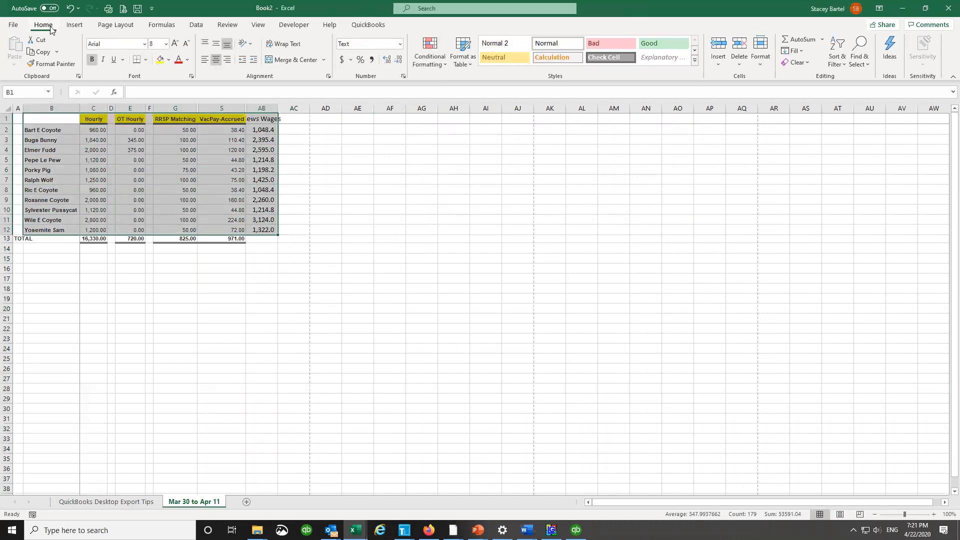
pyautogui.click(74, 25)
pyautogui.click(87, 48)
pyautogui.click(615, 232)
pyautogui.press('Return')
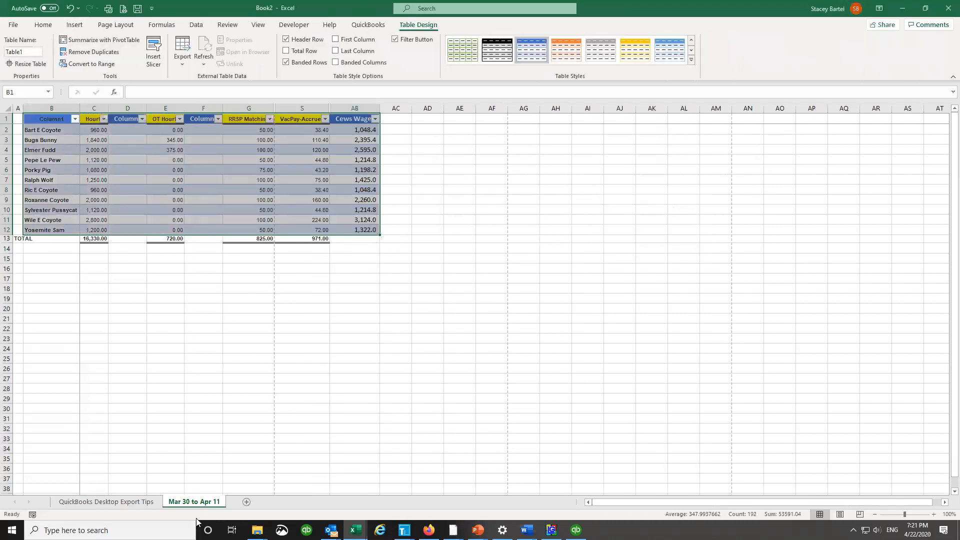
# Step: Move the Mar 30 to Apr 11 sheet to the end of the Copy of cews-calculation-1.xlsx workbook
pyautogui.rightClick(212, 503)
pyautogui.click(273, 408)
pyautogui.click(336, 375)
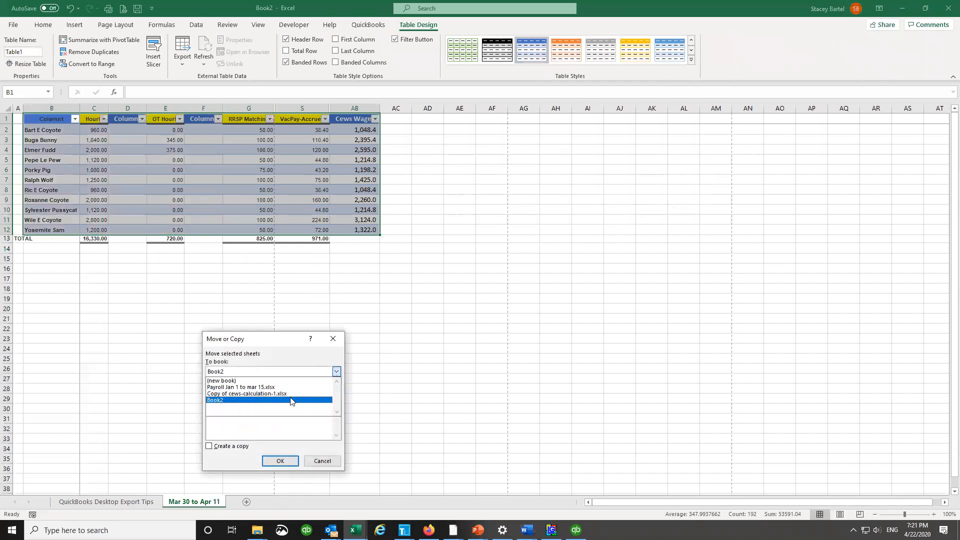
pyautogui.click(292, 398)
pyautogui.click(230, 425)
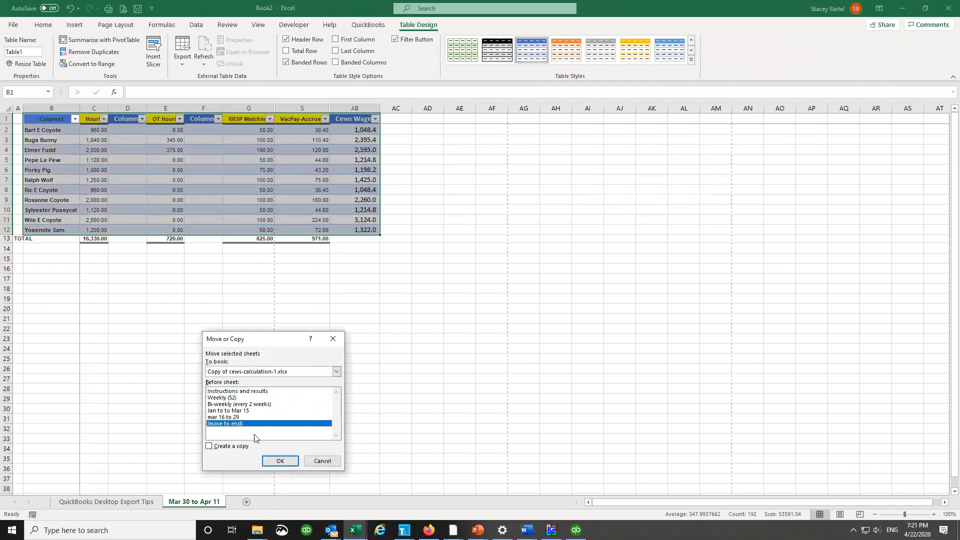
pyautogui.click(281, 461)
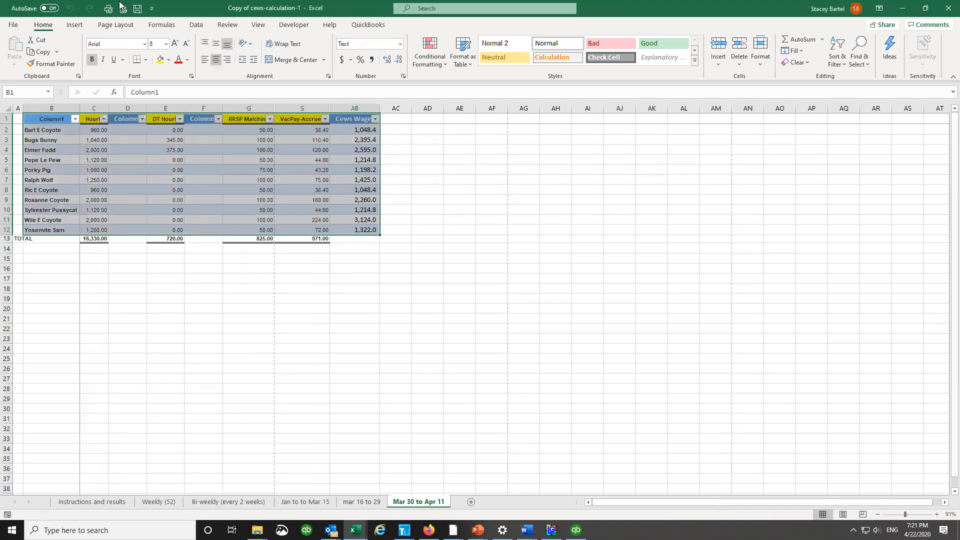
# Step: Save the cews-calculation workbook, keeping it as a macro-free file
pyautogui.click(138, 9)
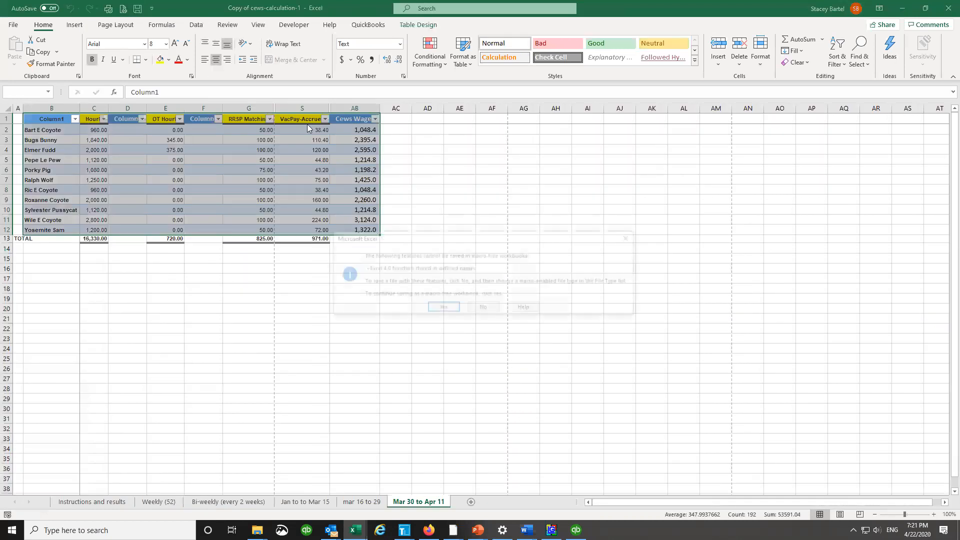
pyautogui.click(442, 309)
pyautogui.click(402, 341)
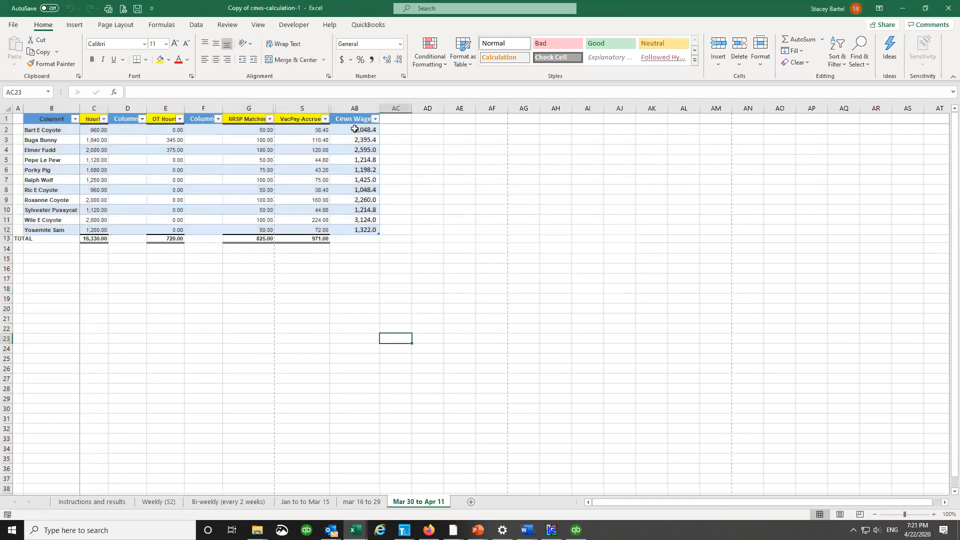
# Step: Copy the Cews Wages amounts in AB2:AB12 and paste them as values into Bi-weekly (every 2 weeks) from D8, under 2-week period 2
pyautogui.click(373, 127)
pyautogui.moveTo(375, 127); pyautogui.dragTo(364, 231)
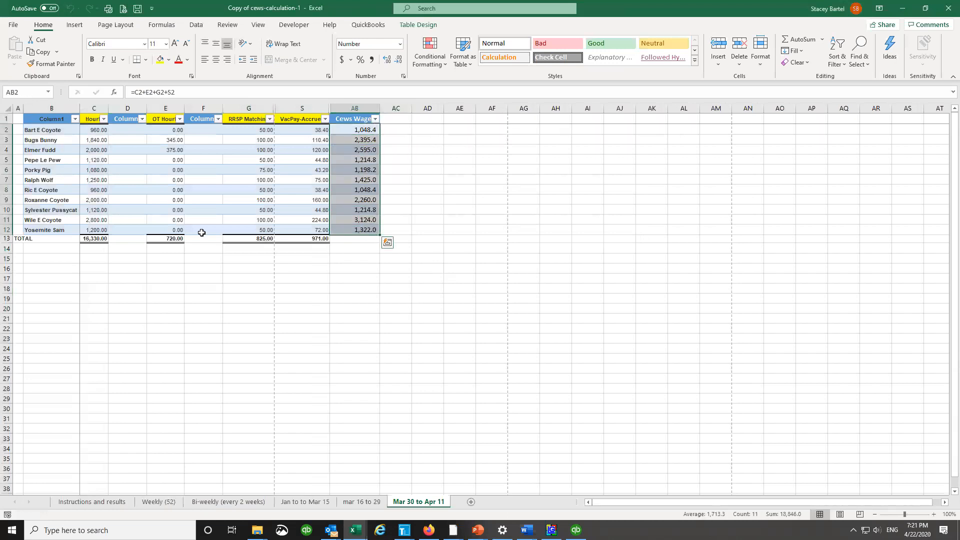
pyautogui.hotkey('ctrl', 'c')
pyautogui.click(236, 502)
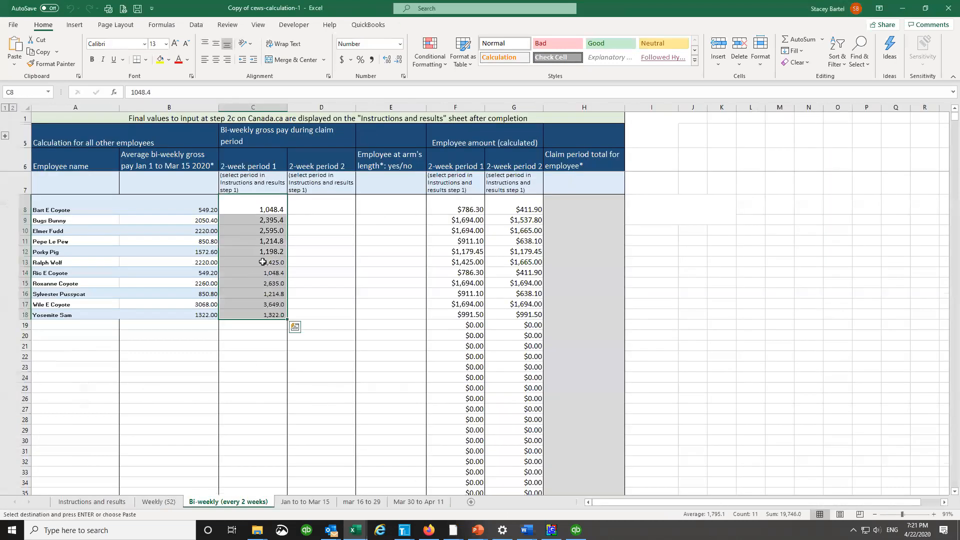
pyautogui.click(321, 209)
pyautogui.rightClick(323, 207)
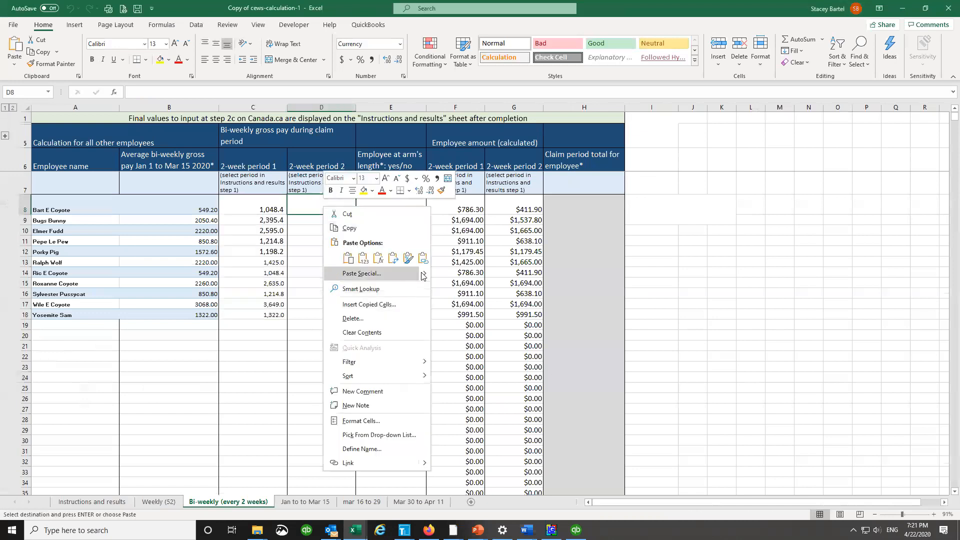
pyautogui.moveTo(423, 275)
pyautogui.click(454, 335)
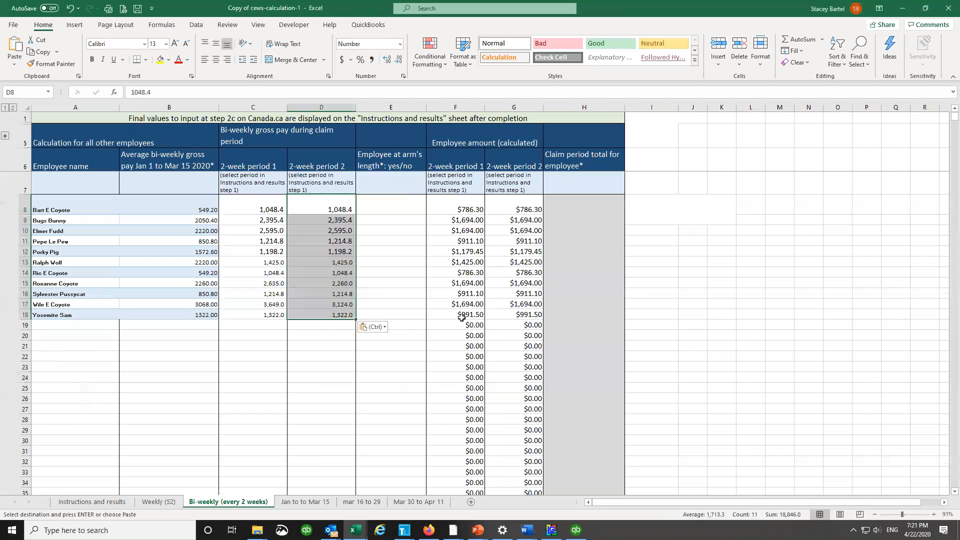
pyautogui.click(318, 352)
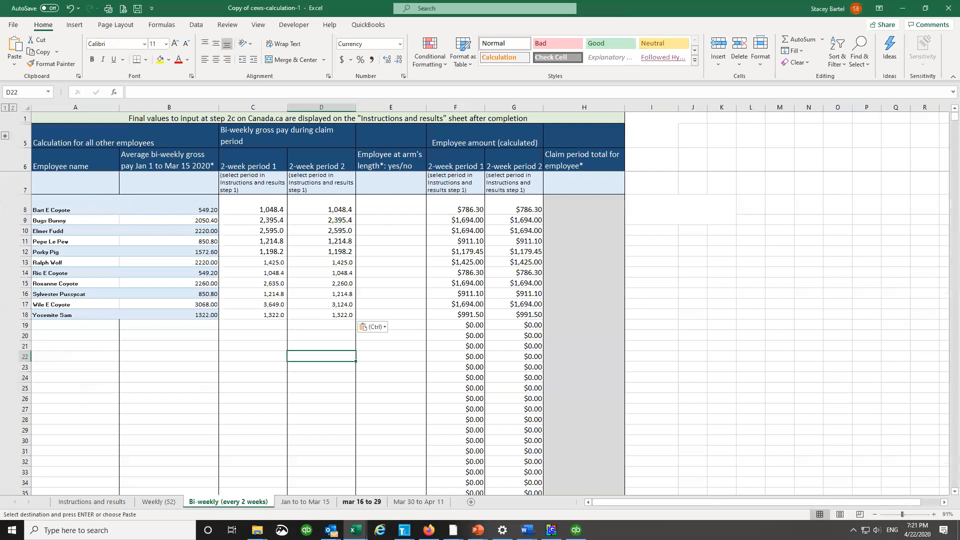
# Step: Review the wage columns on the Mar 30 to Apr 11, mar 16 to 29 and Jan to Mar 15 sheets
pyautogui.click(419, 501)
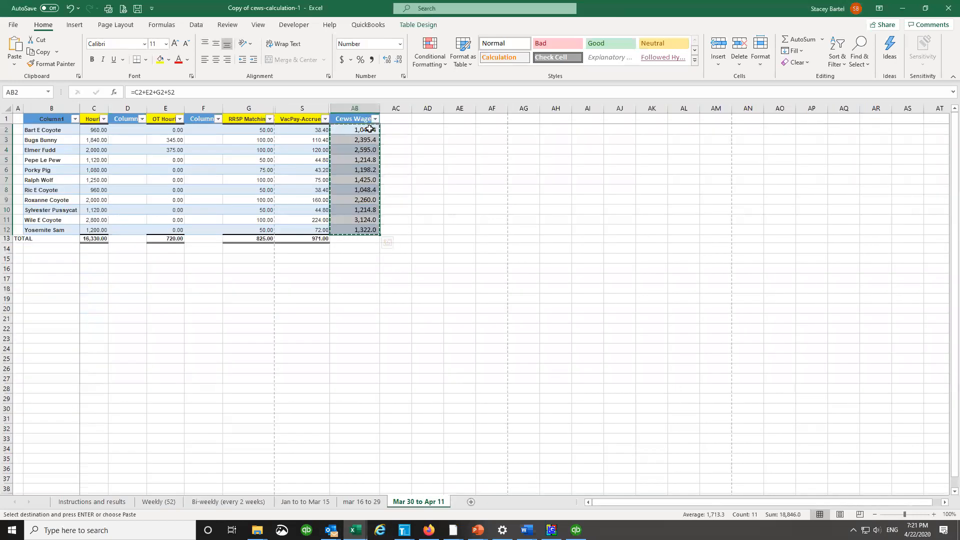
pyautogui.click(361, 502)
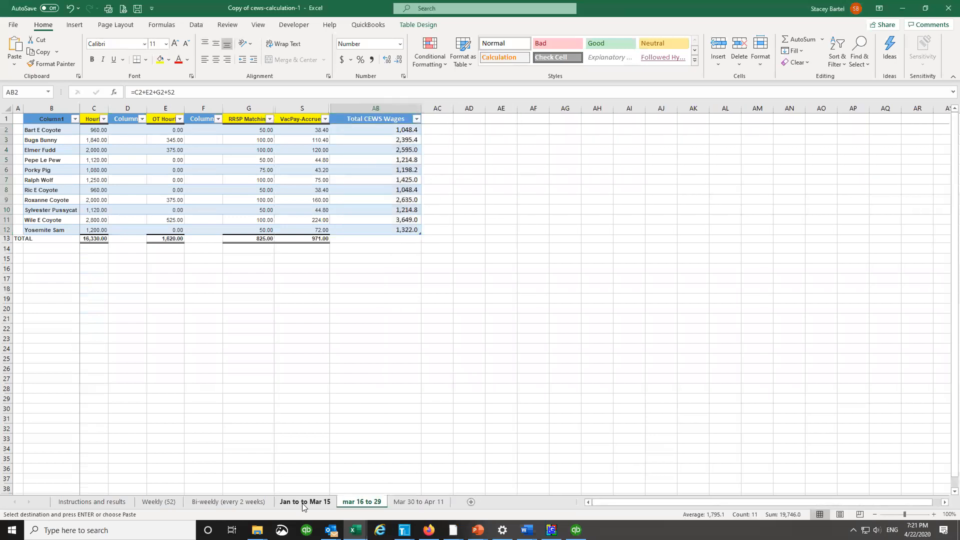
pyautogui.click(303, 502)
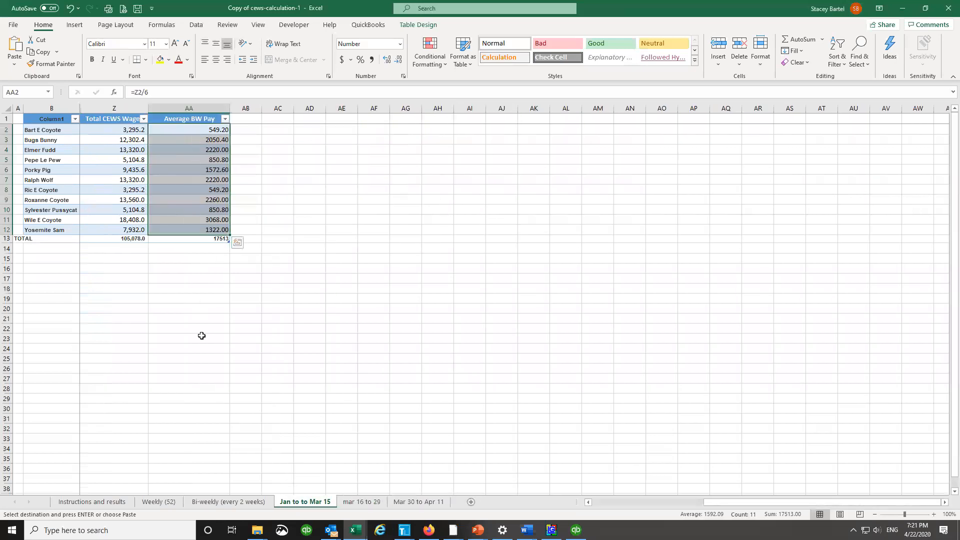
pyautogui.click(400, 502)
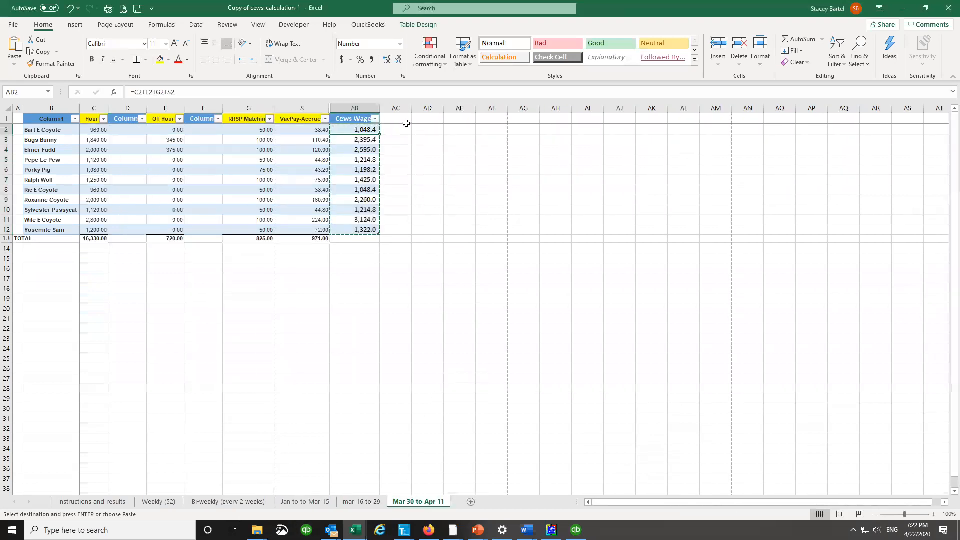
pyautogui.click(365, 138)
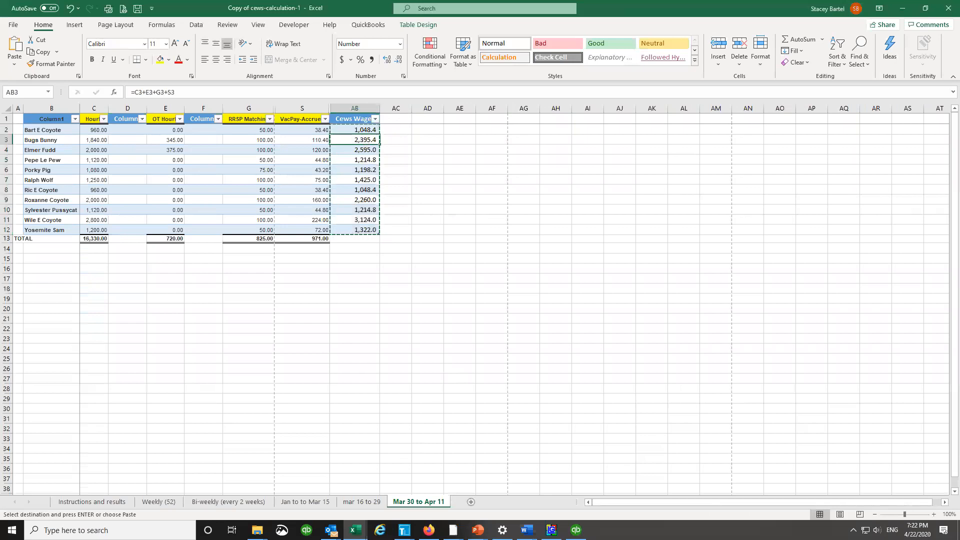
# Step: Open the 2020 Payroll Hours workbook, examine the pay rates and hours in rows 6 and 7, and close it
pyautogui.click(19, 26)
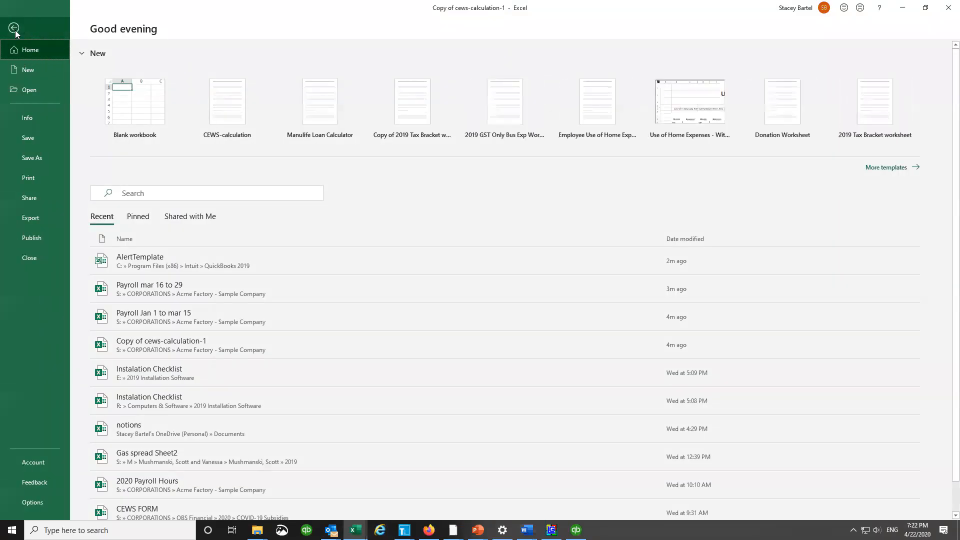
pyautogui.click(9, 19)
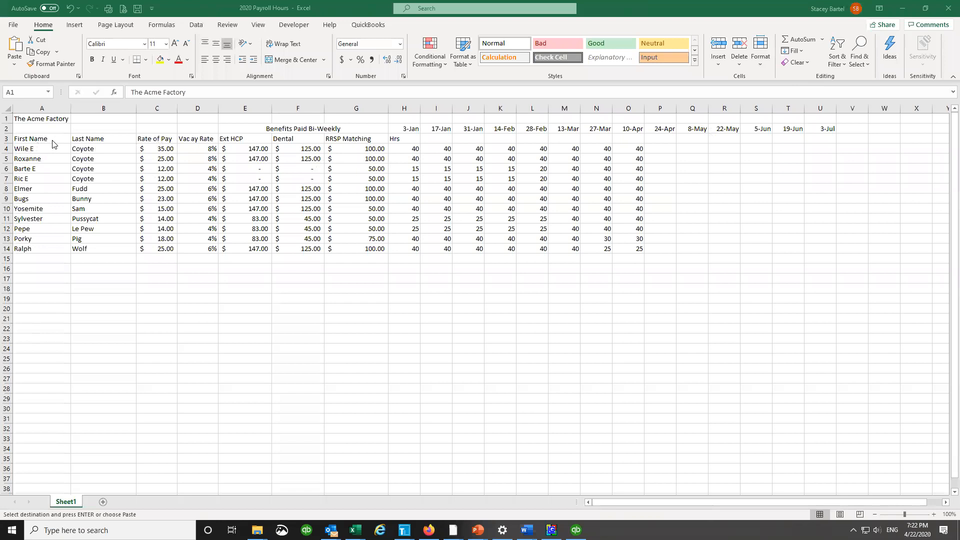
pyautogui.click(411, 151)
pyautogui.moveTo(413, 171); pyautogui.dragTo(477, 170)
pyautogui.moveTo(52, 171); pyautogui.dragTo(631, 179)
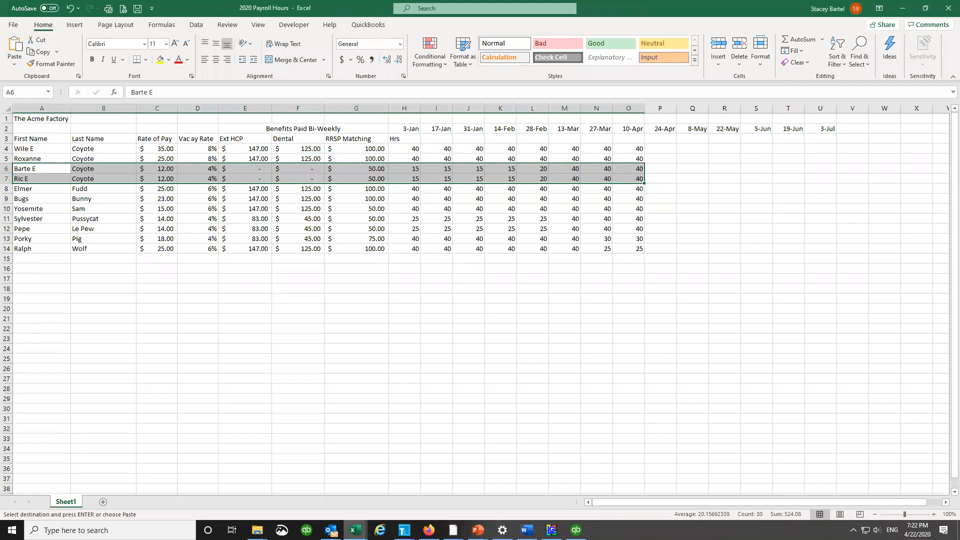
pyautogui.click(947, 9)
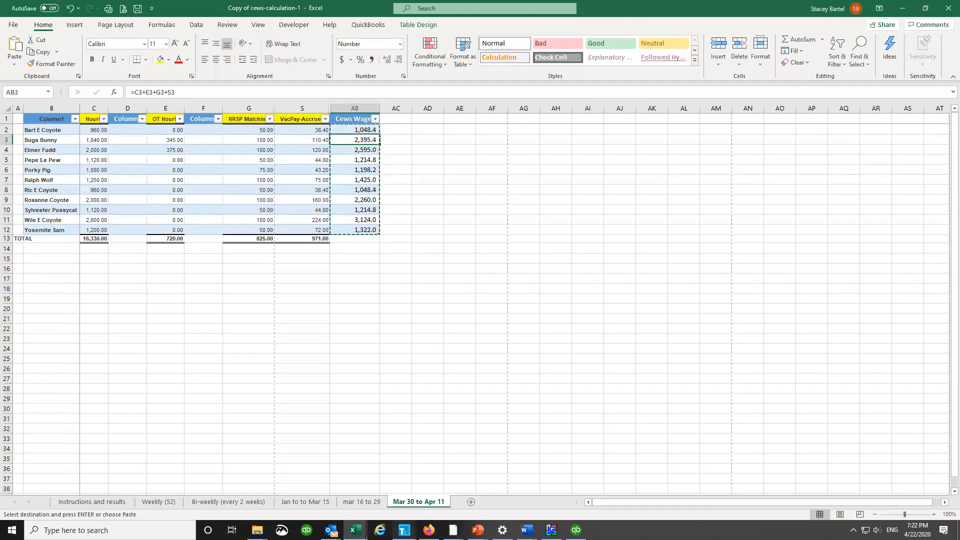
# Step: Close Book2 without saving it, and save the cews-calculation workbook
pyautogui.moveTo(358, 521)
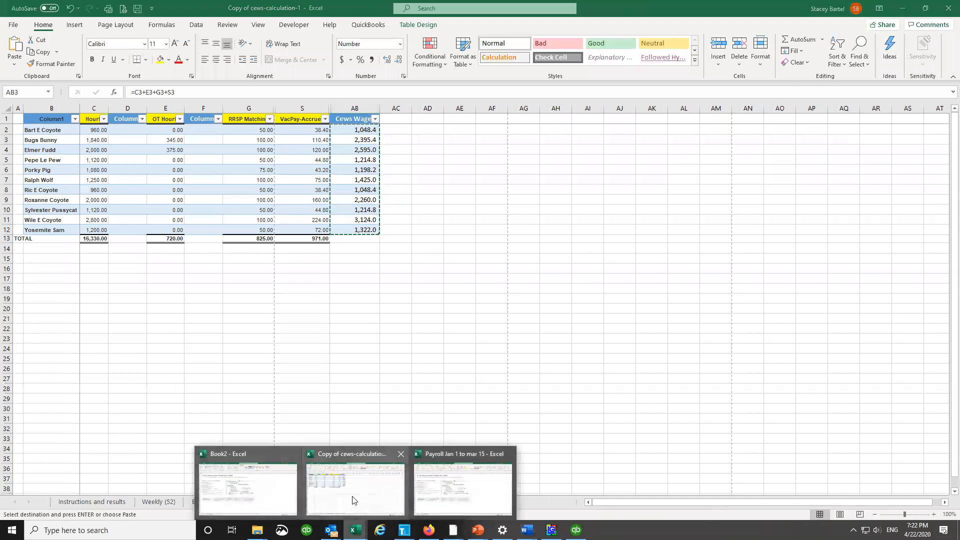
pyautogui.click(250, 493)
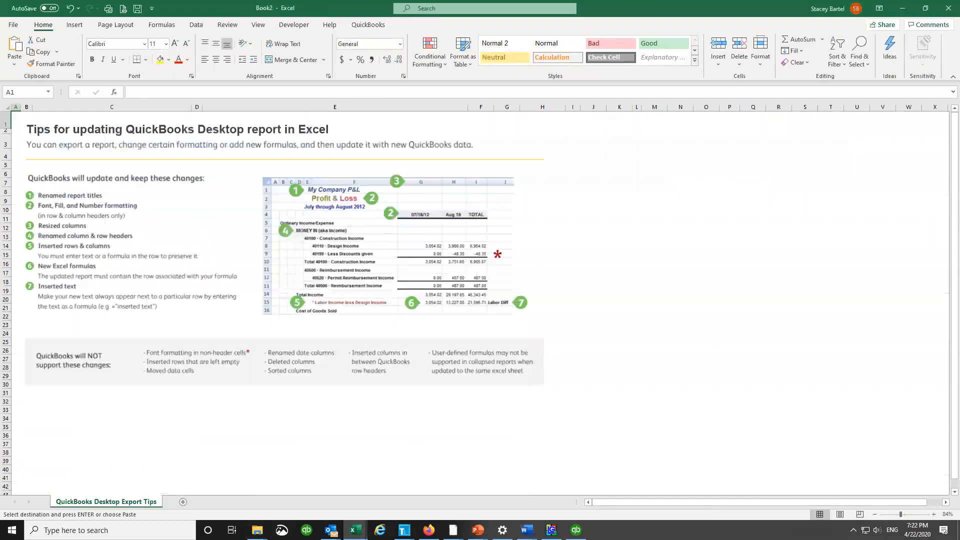
pyautogui.click(947, 11)
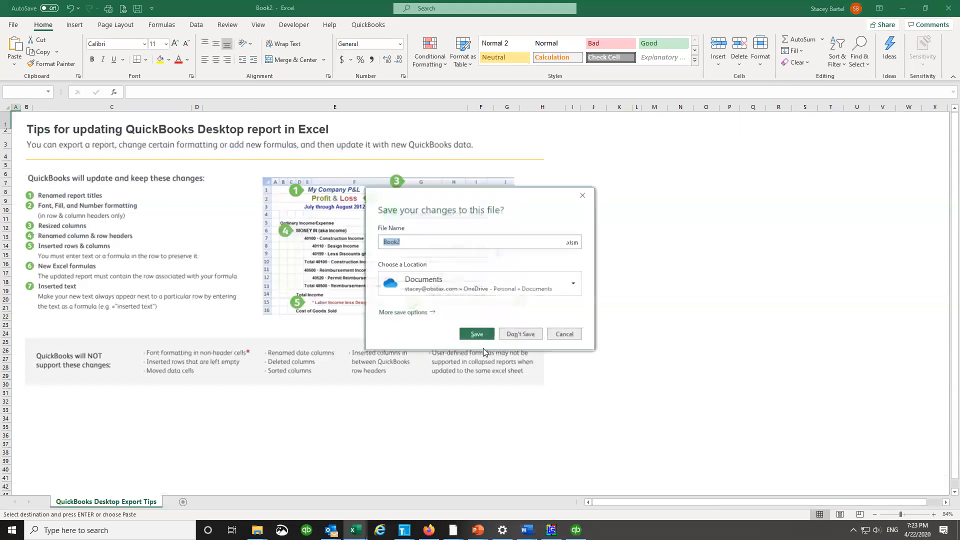
pyautogui.click(521, 335)
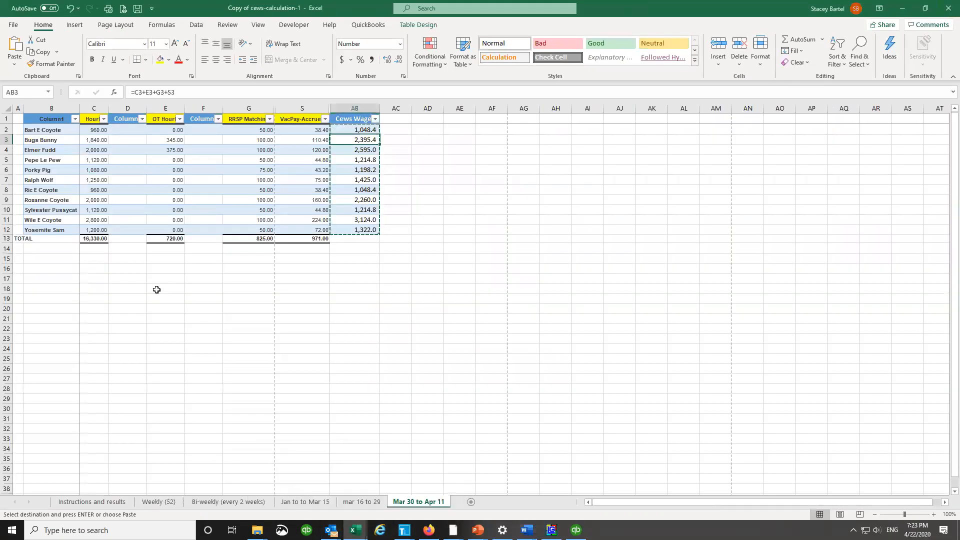
pyautogui.click(137, 9)
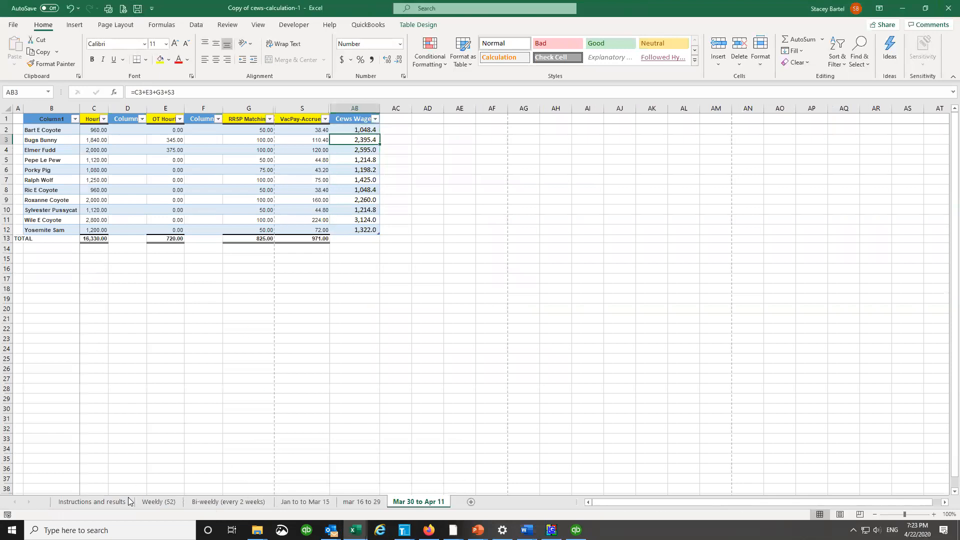
# Step: Convert A7:H18 on the Bi-weekly (every 2 weeks) sheet into a table with headers, accepting conversion of header formulas to static text
pyautogui.click(251, 503)
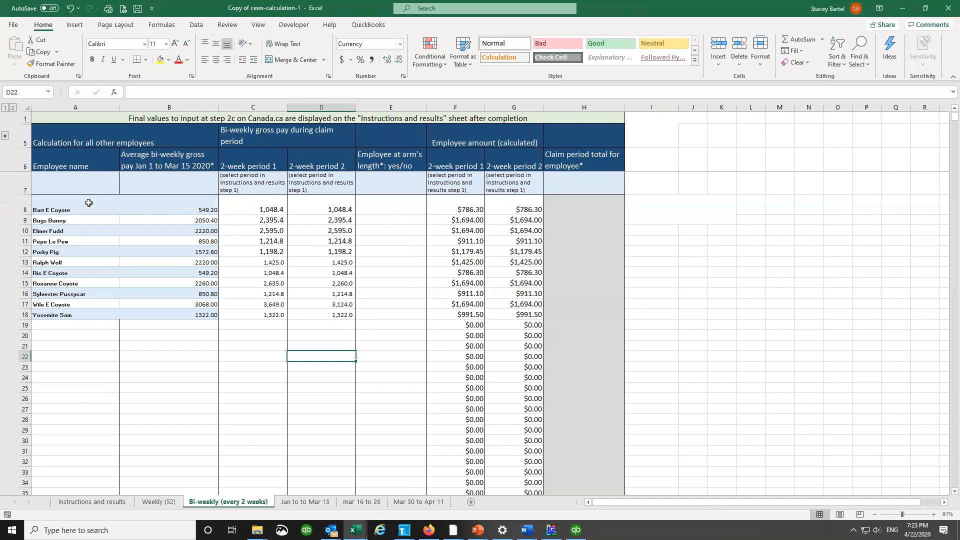
pyautogui.moveTo(90, 203); pyautogui.dragTo(520, 205)
pyautogui.moveTo(101, 189); pyautogui.dragTo(544, 314)
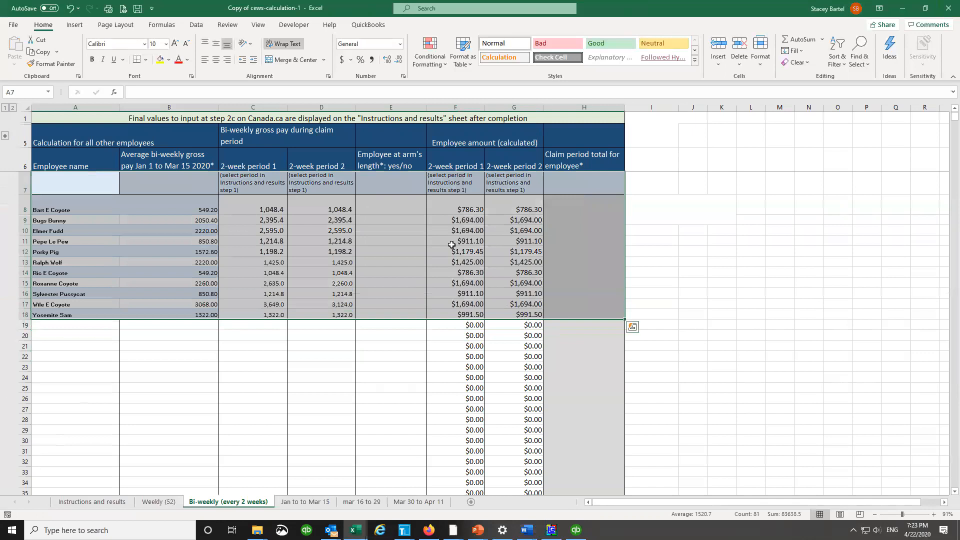
pyautogui.click(76, 25)
pyautogui.click(86, 49)
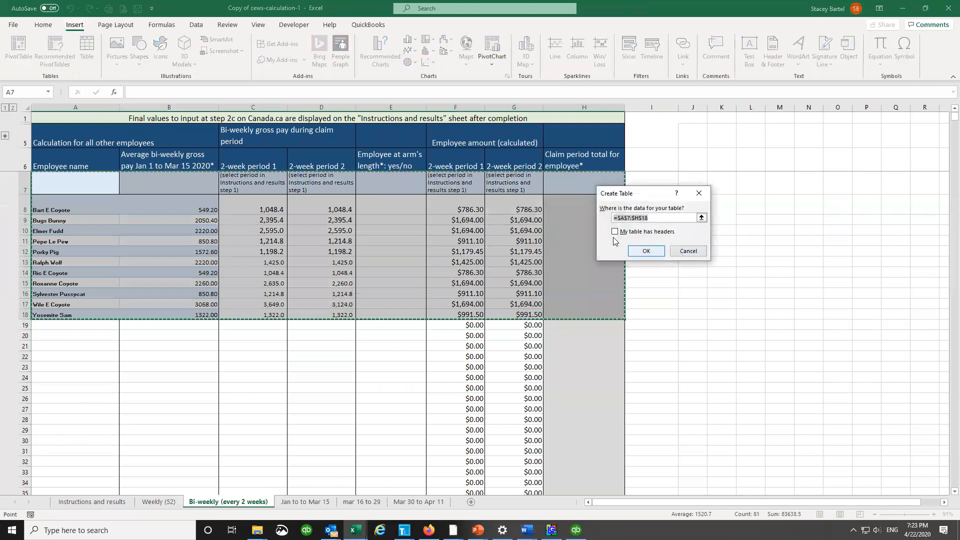
pyautogui.click(615, 232)
pyautogui.click(650, 252)
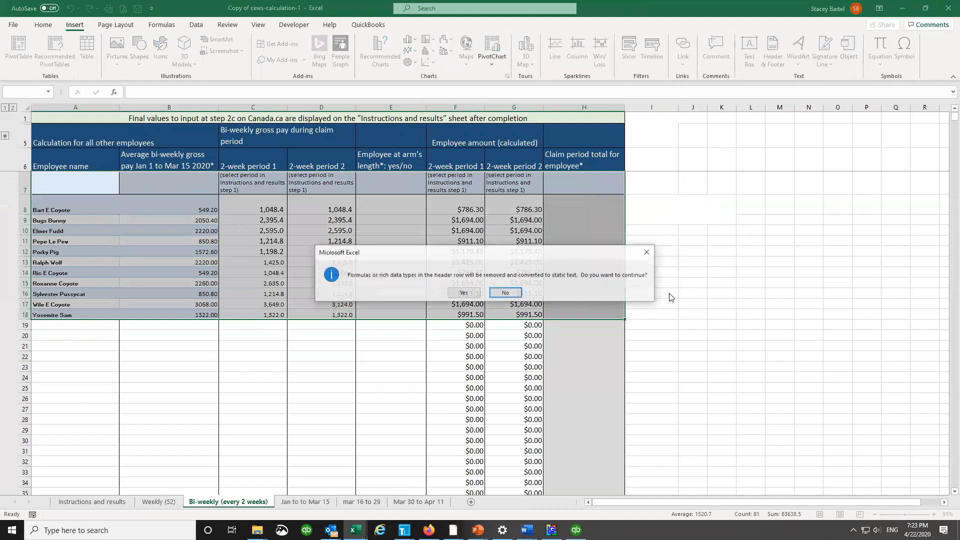
pyautogui.click(463, 293)
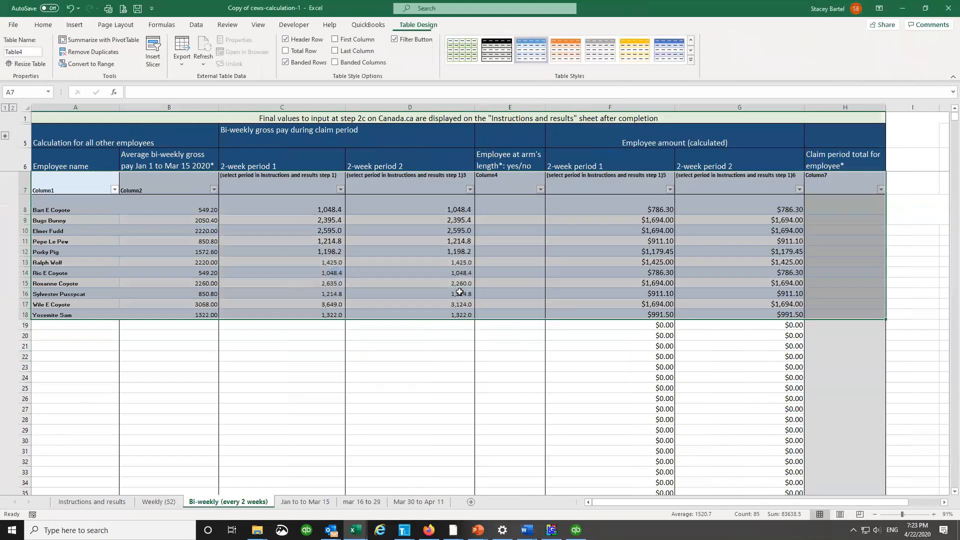
pyautogui.click(405, 293)
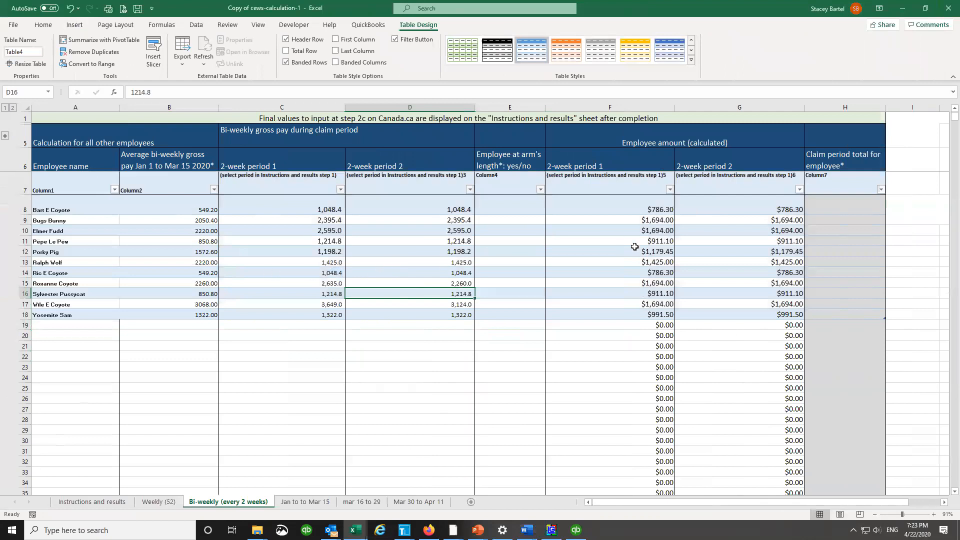
# Step: Examine the first employee's row, comparing the average bi-weekly pay with the claim-period pay and calculated amounts
pyautogui.moveTo(47, 211); pyautogui.dragTo(735, 209)
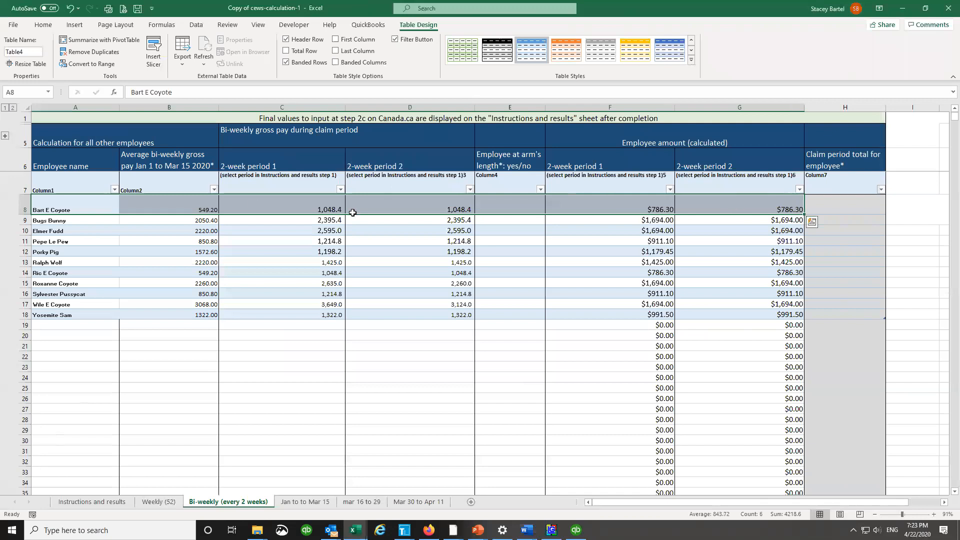
pyautogui.click(191, 212)
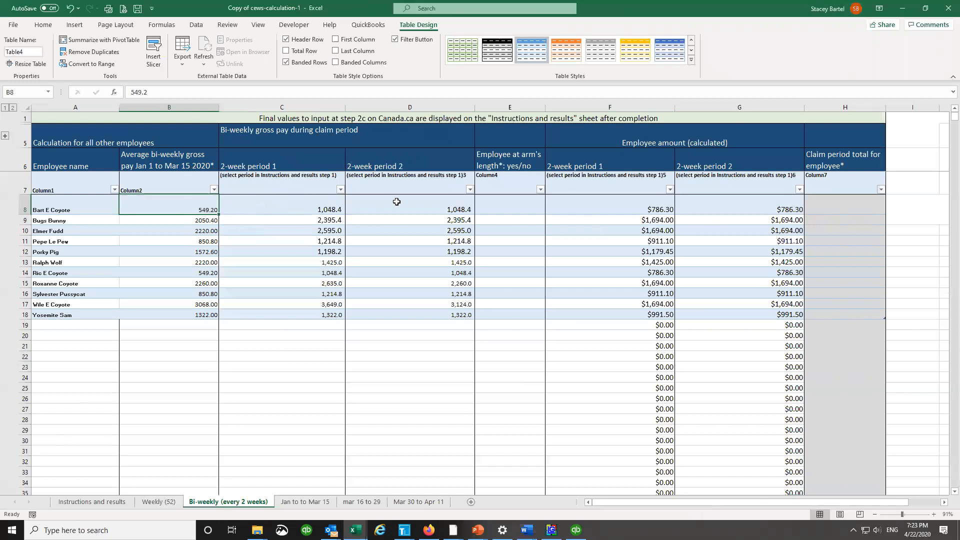
pyautogui.click(335, 208)
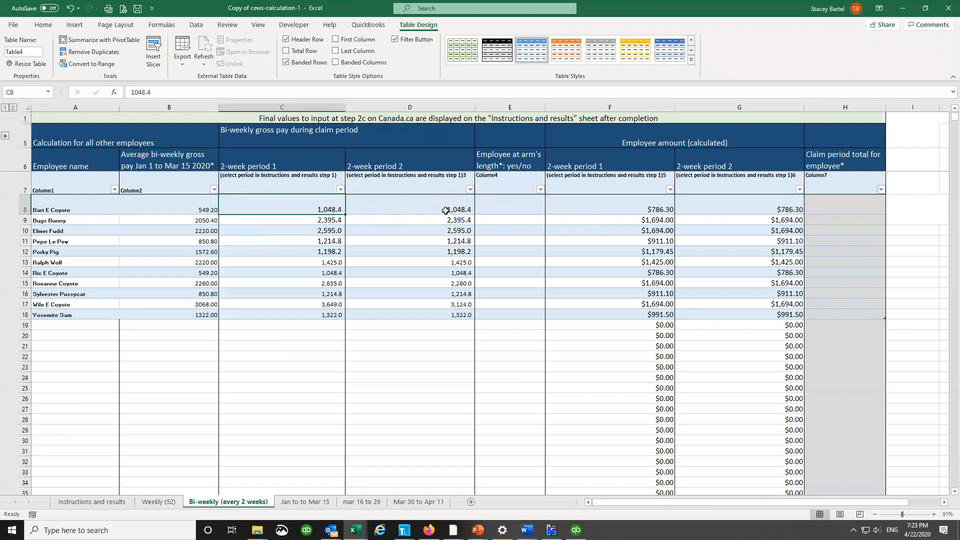
# Step: Examine the calculated employee amounts in F8:G18 against the claim-period pay, checking the rows capped at $1,694
pyautogui.click(508, 205)
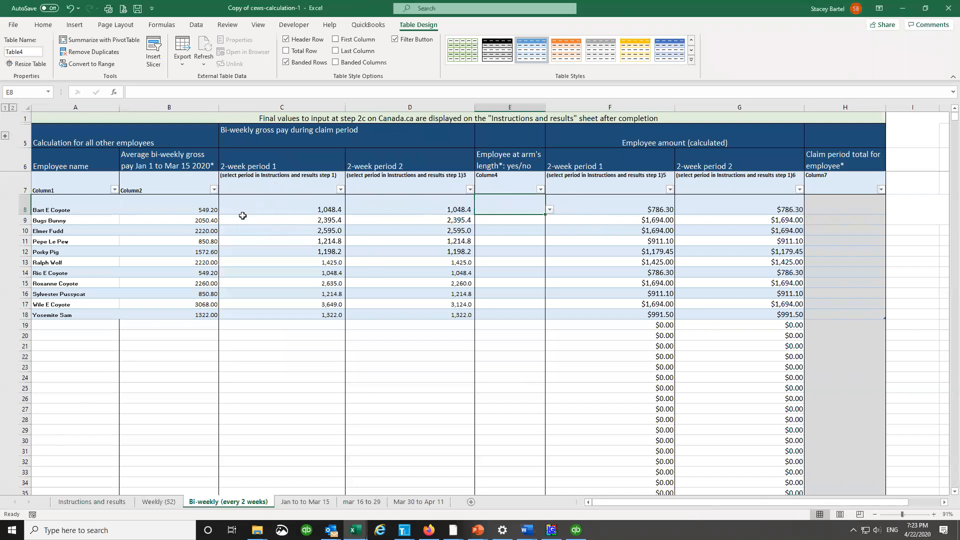
pyautogui.click(316, 210)
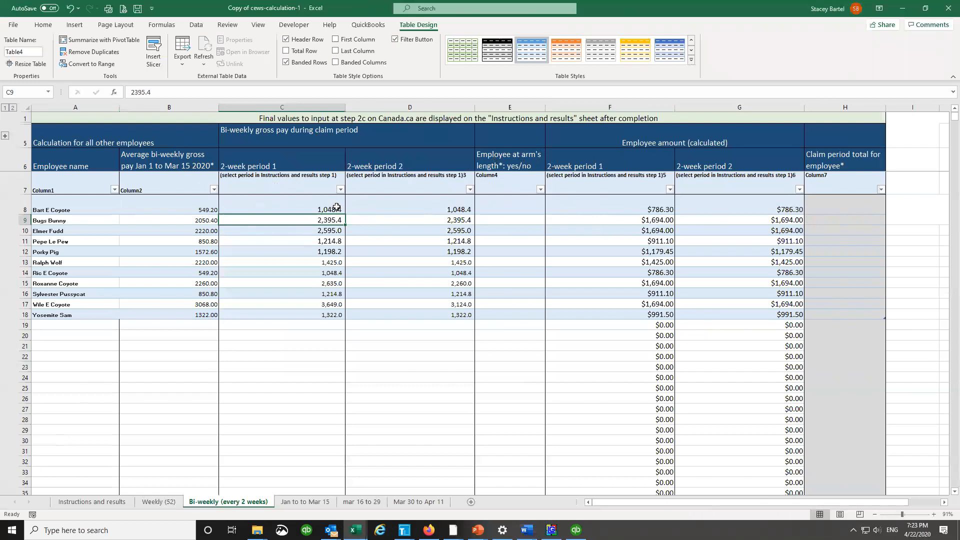
pyautogui.click(666, 205)
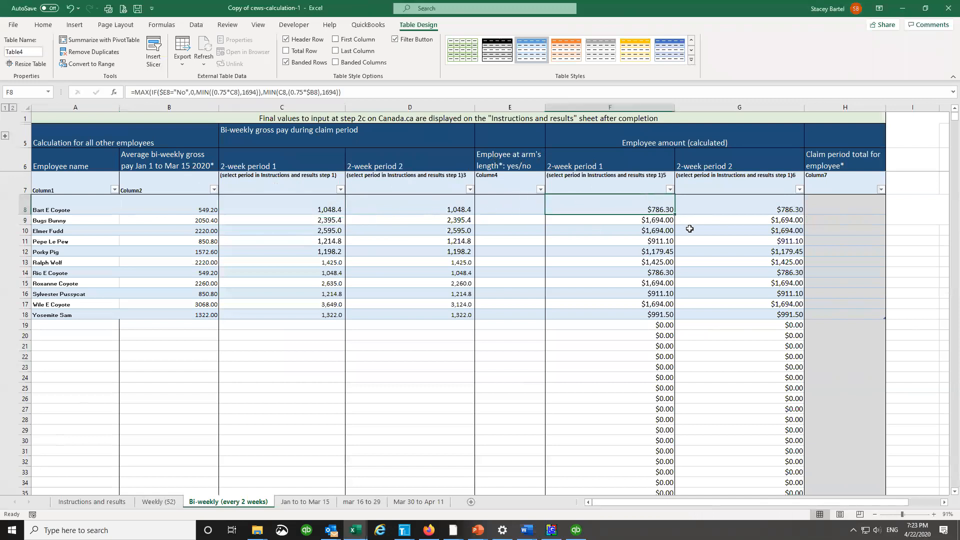
pyautogui.click(453, 207)
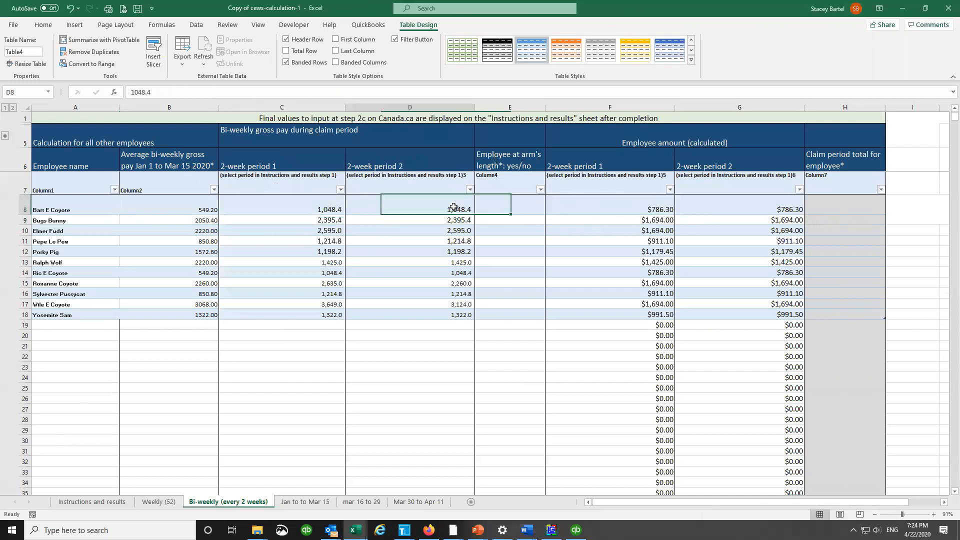
pyautogui.click(766, 205)
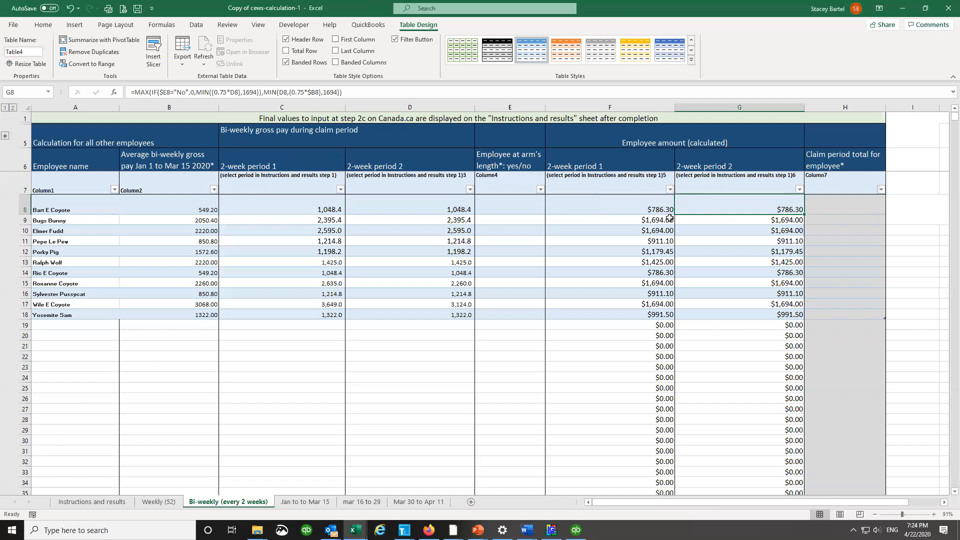
pyautogui.moveTo(668, 212); pyautogui.dragTo(725, 317)
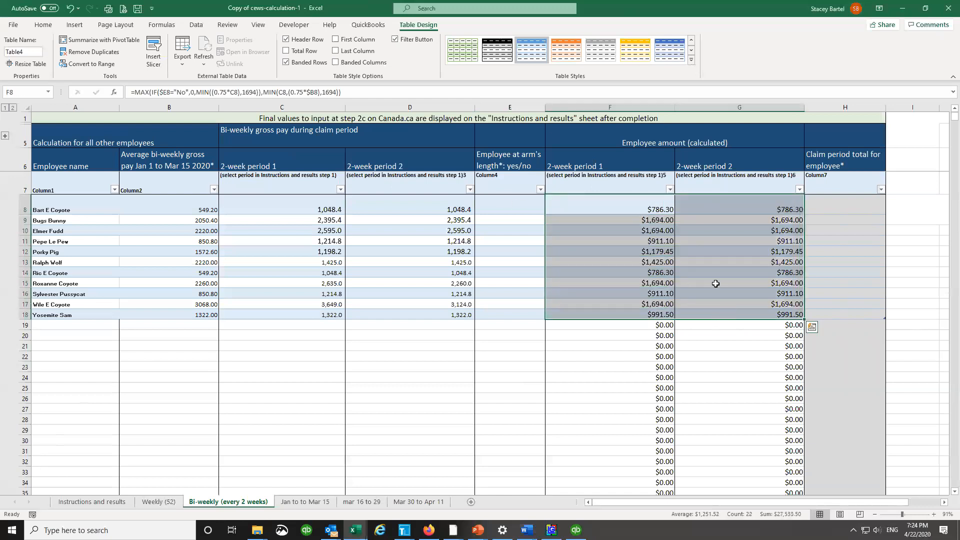
pyautogui.click(670, 220)
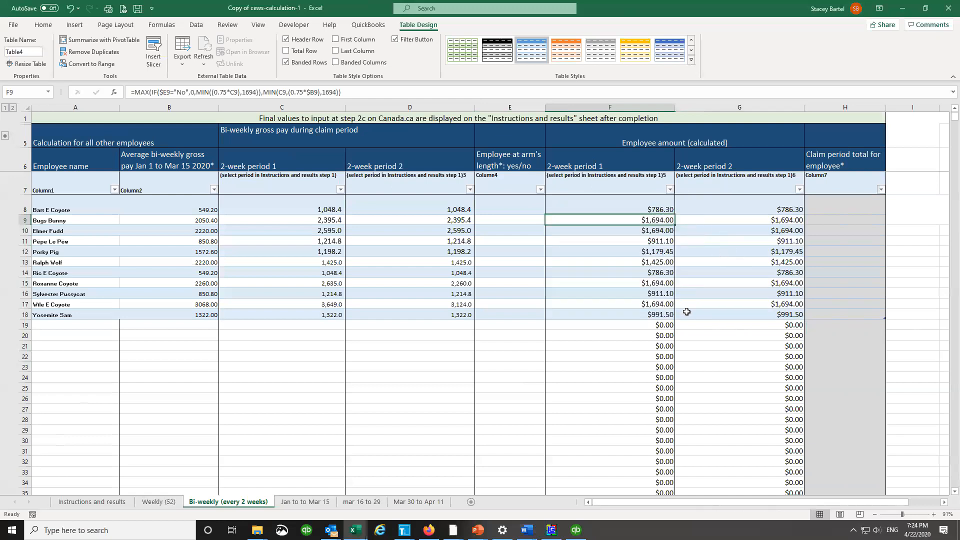
pyautogui.moveTo(756, 306); pyautogui.dragTo(628, 307)
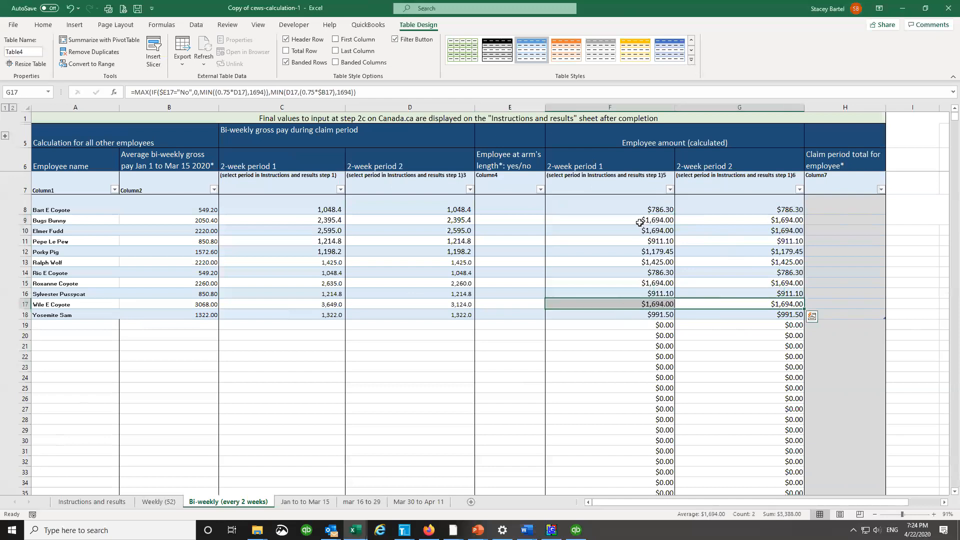
pyautogui.moveTo(673, 218); pyautogui.dragTo(760, 219)
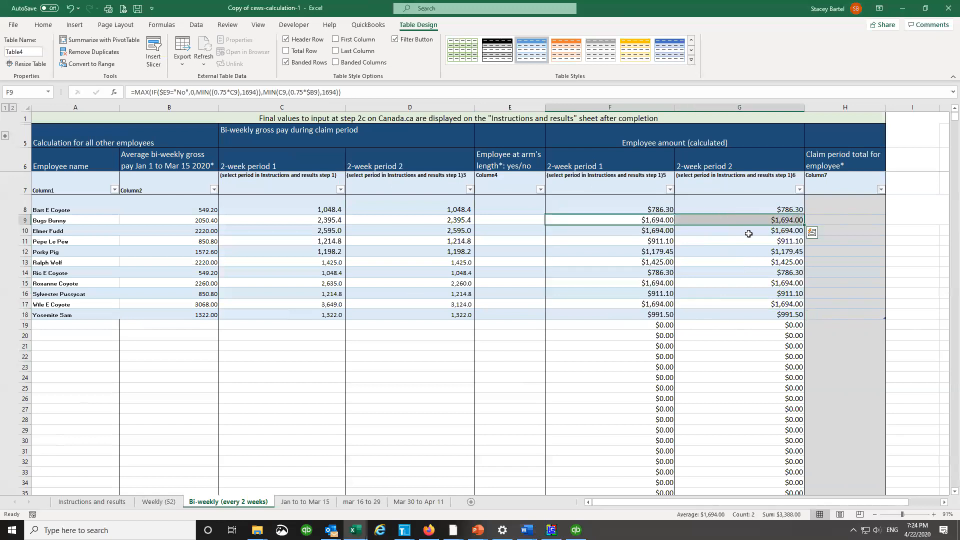
pyautogui.moveTo(654, 231); pyautogui.dragTo(751, 231)
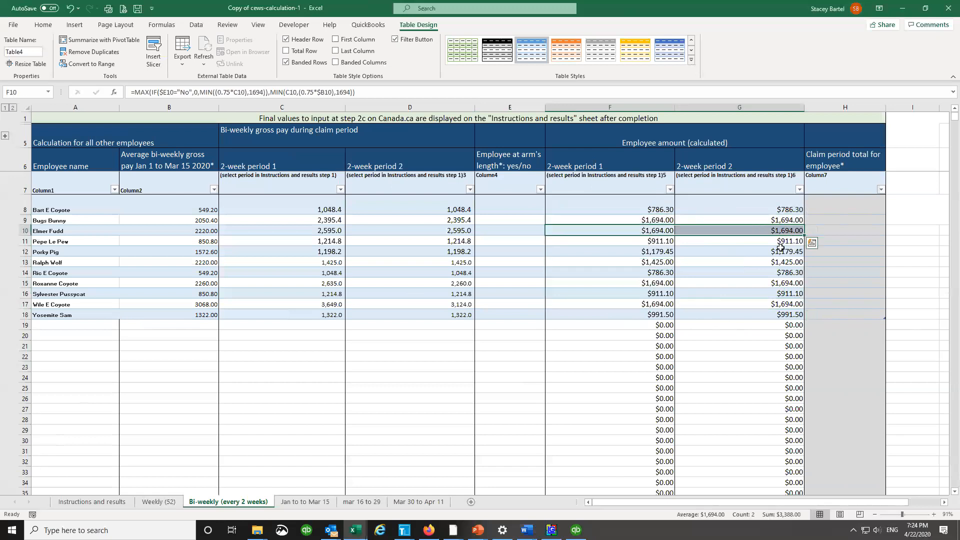
pyautogui.moveTo(655, 283); pyautogui.dragTo(810, 287)
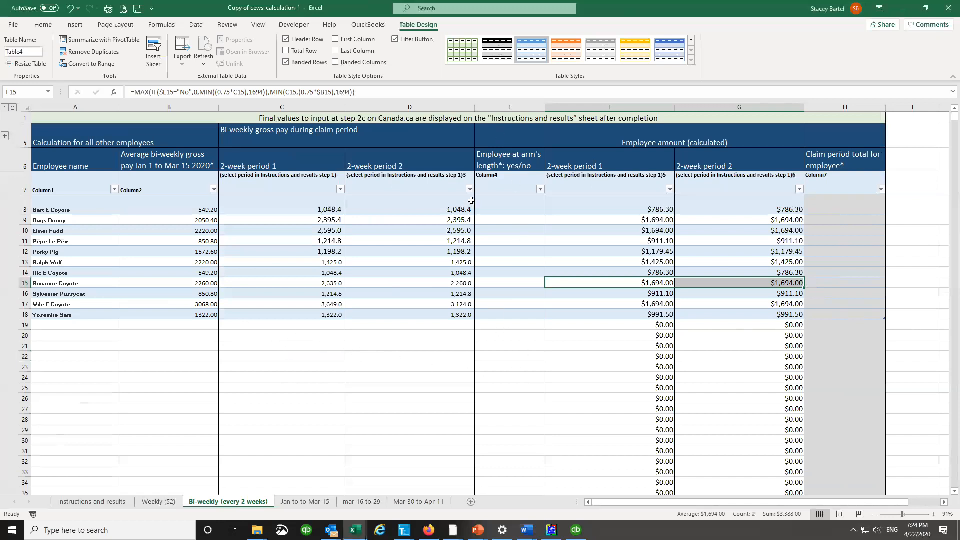
# Step: Fill in the arm's-length column with no in E8 and yes in E9, E10 and E11
pyautogui.click(511, 205)
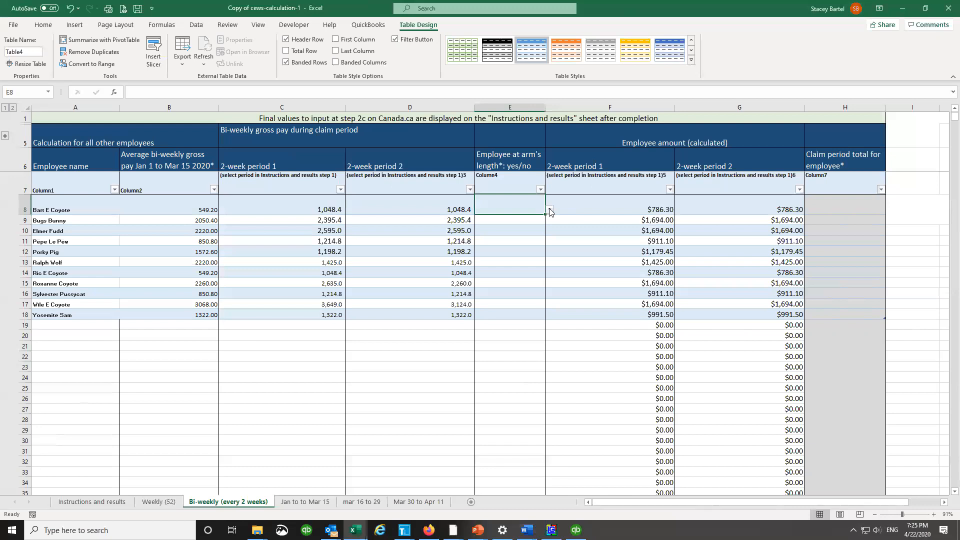
pyautogui.write('no')
pyautogui.press('Return')
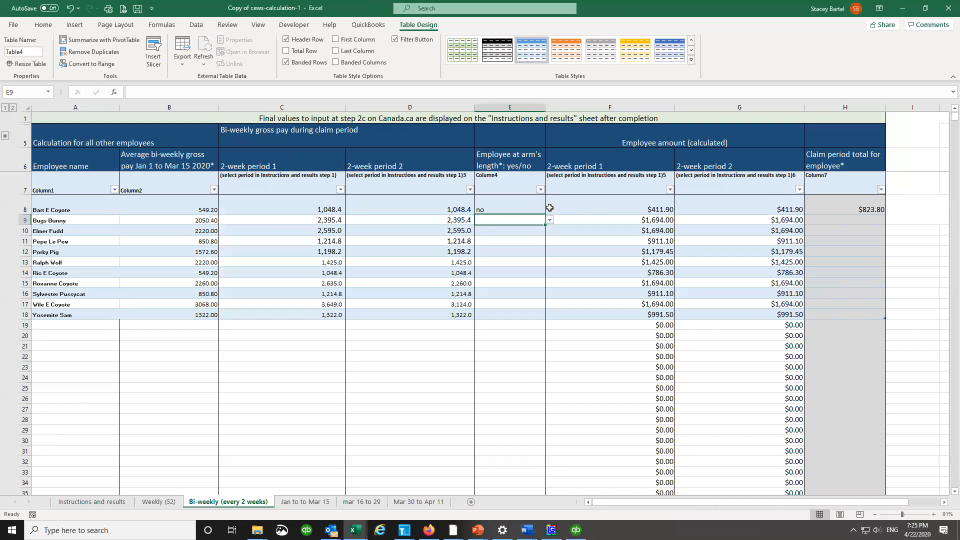
pyautogui.write('yes')
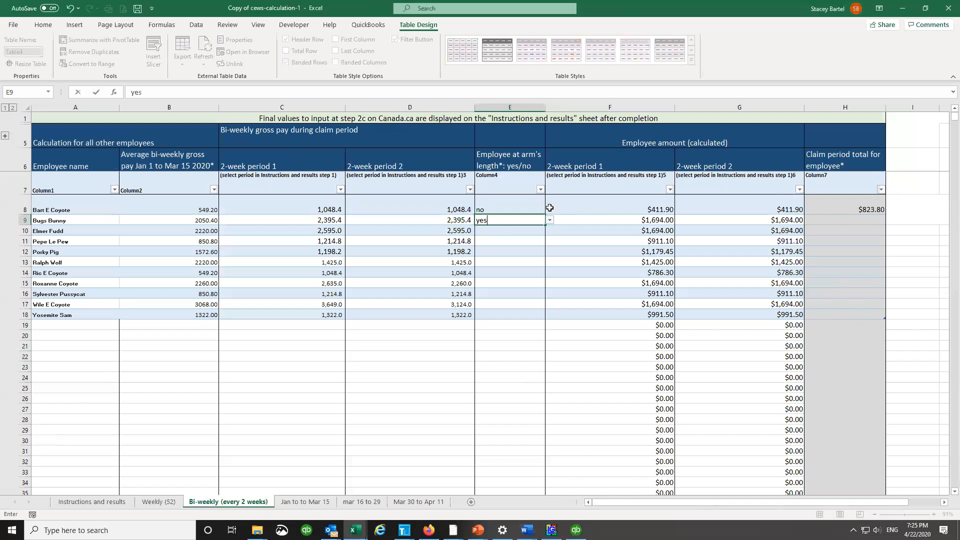
pyautogui.press('Return')
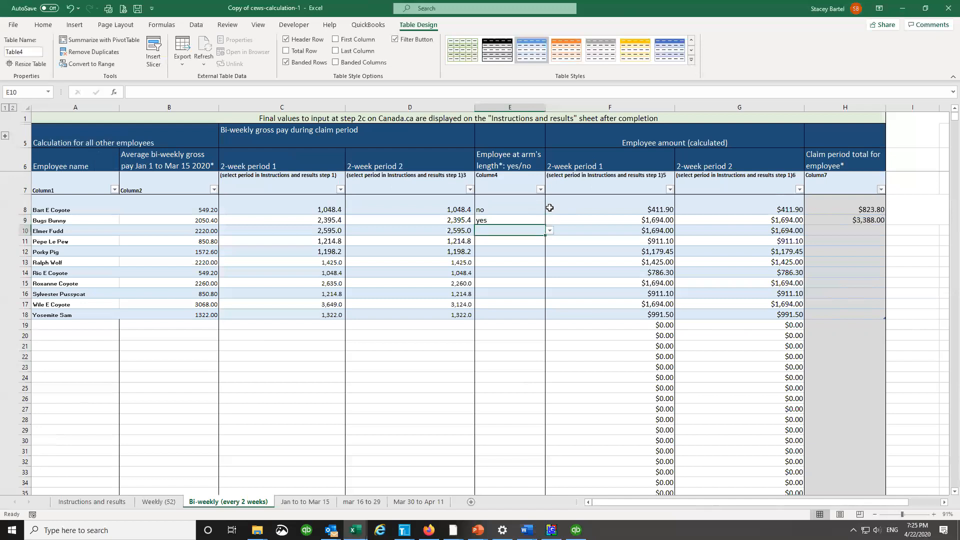
pyautogui.write('yes')
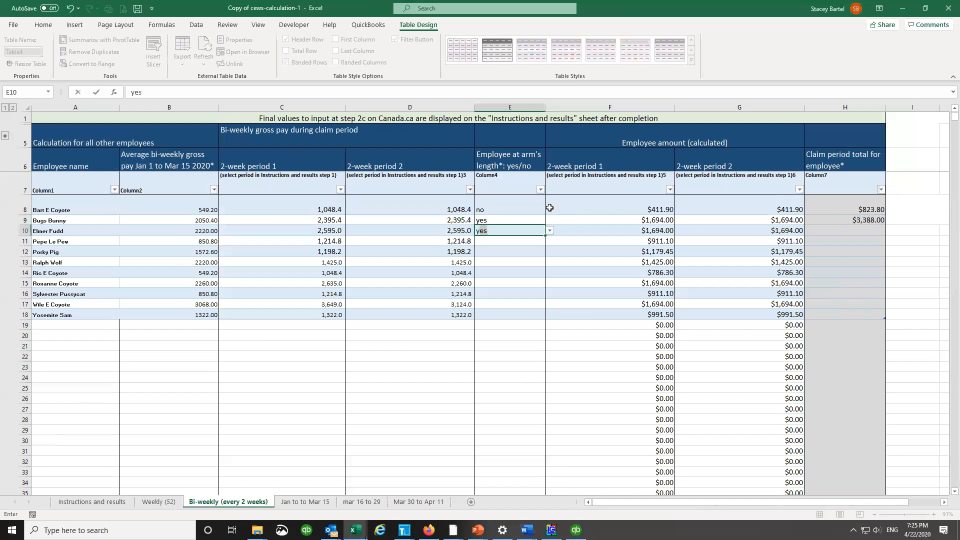
pyautogui.press('Return')
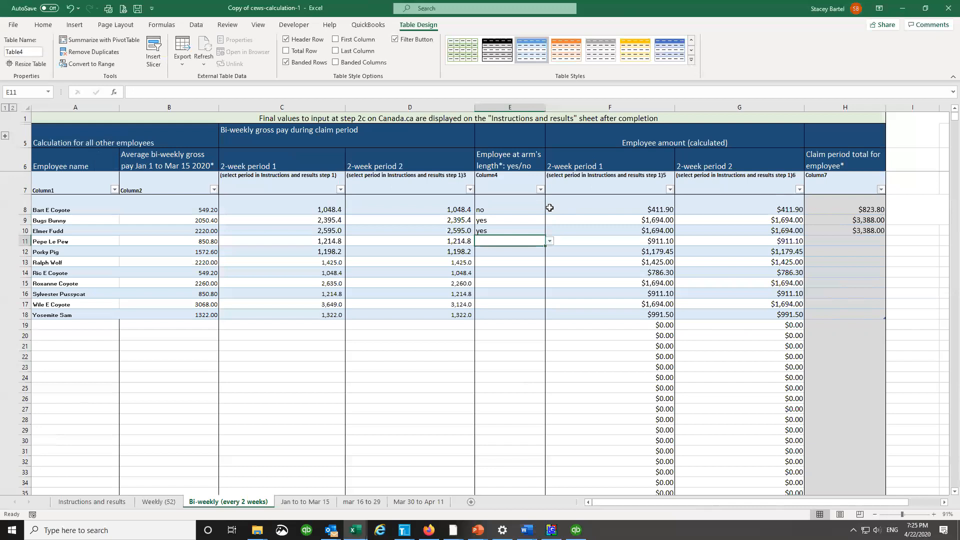
pyautogui.write('y')
pyautogui.press('Return')
# Step: Change the first employee's arm's-length answer in E8 to yes
pyautogui.press('Up')
pyautogui.press('Up')
pyautogui.press('Up')
pyautogui.press('Up')
pyautogui.write('y')
pyautogui.press('Return')
pyautogui.press('Up')
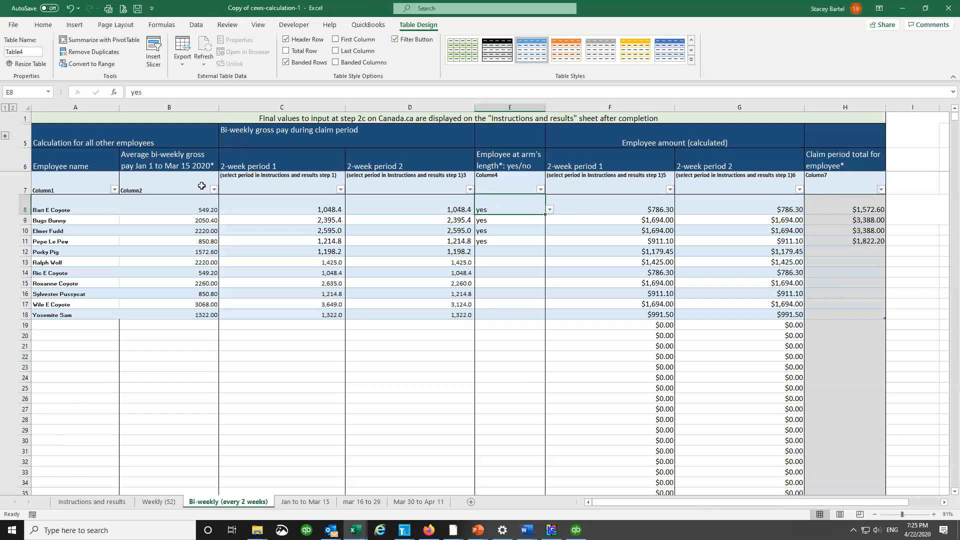
# Step: Examine row 8 with the arm's-length answer yes, comparing average pay, claim-period pay and the calculated amounts for both periods
pyautogui.click(204, 210)
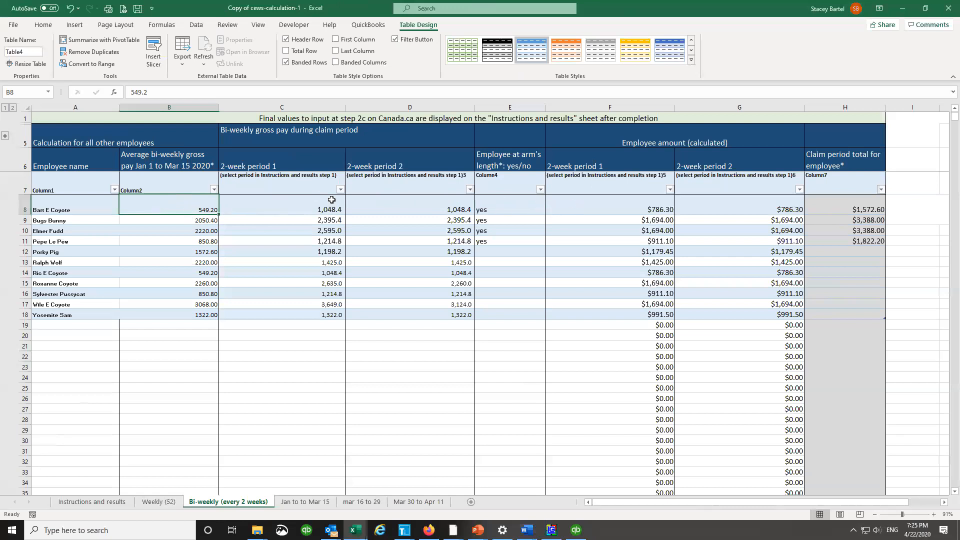
pyautogui.click(486, 211)
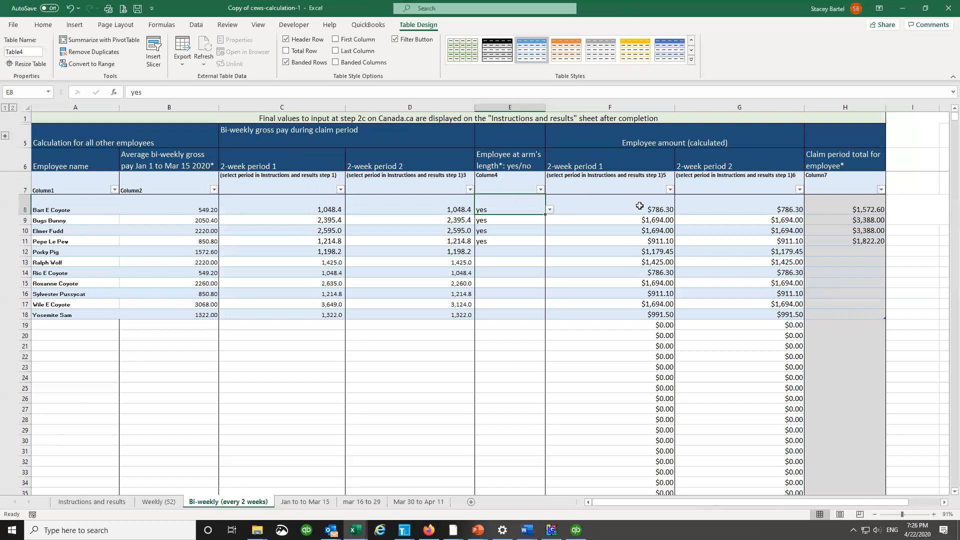
pyautogui.click(331, 205)
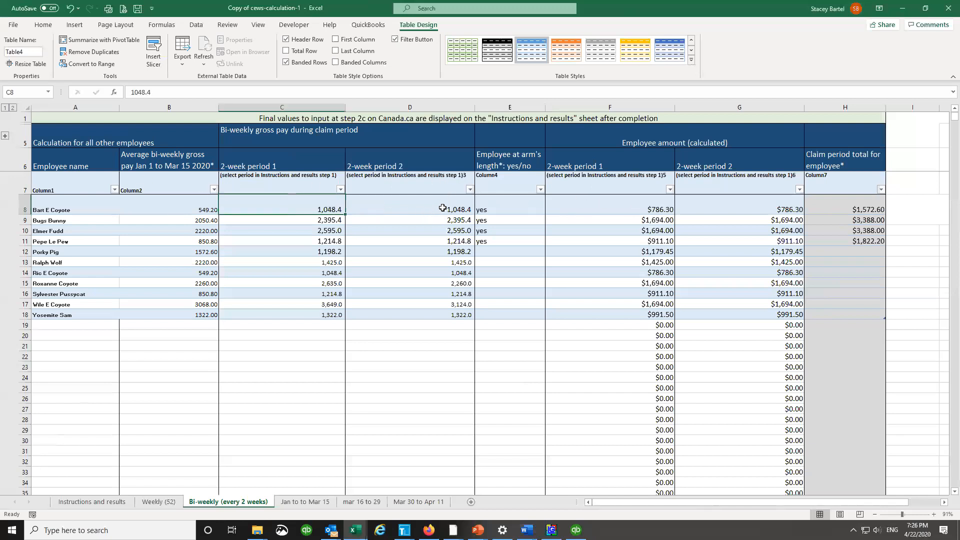
pyautogui.click(441, 207)
pyautogui.click(643, 210)
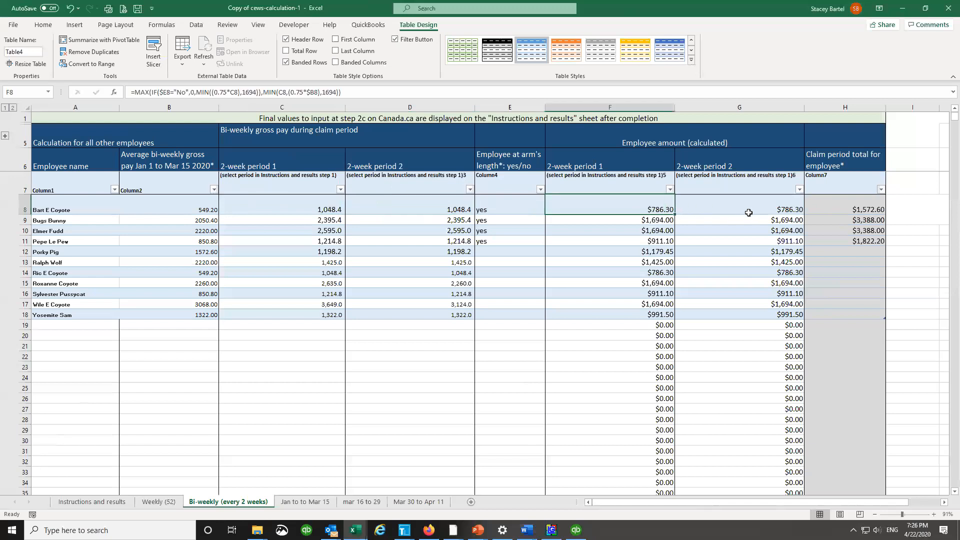
pyautogui.click(782, 213)
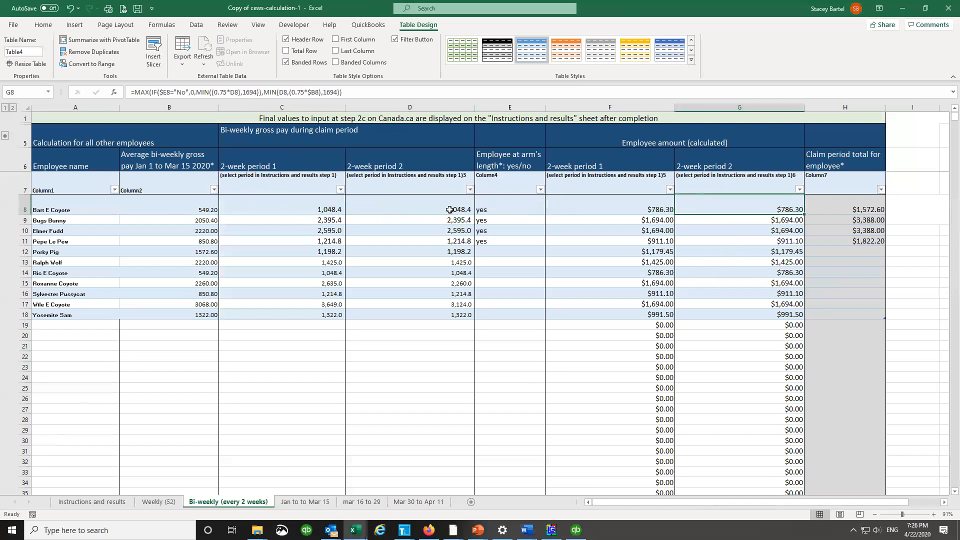
pyautogui.click(325, 210)
pyautogui.click(440, 210)
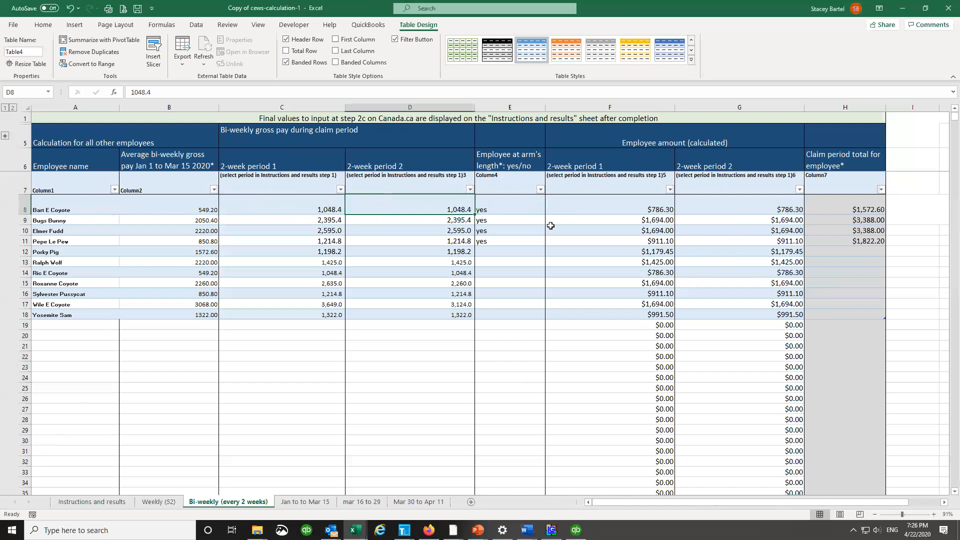
# Step: Set the arm's-length answer in E8 to No and compare the calculated period 1 amount with the average bi-weekly pay
pyautogui.click(521, 205)
pyautogui.click(549, 210)
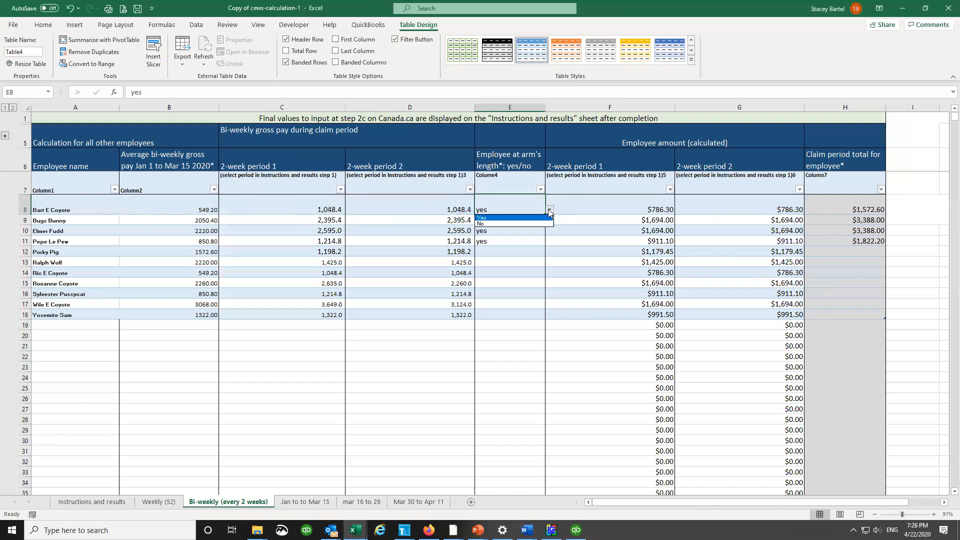
pyautogui.click(503, 224)
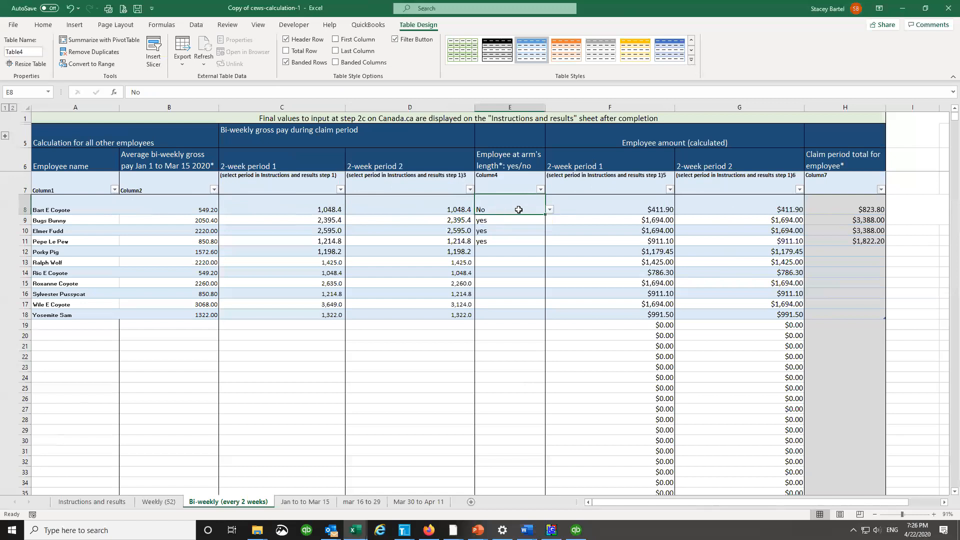
pyautogui.click(648, 209)
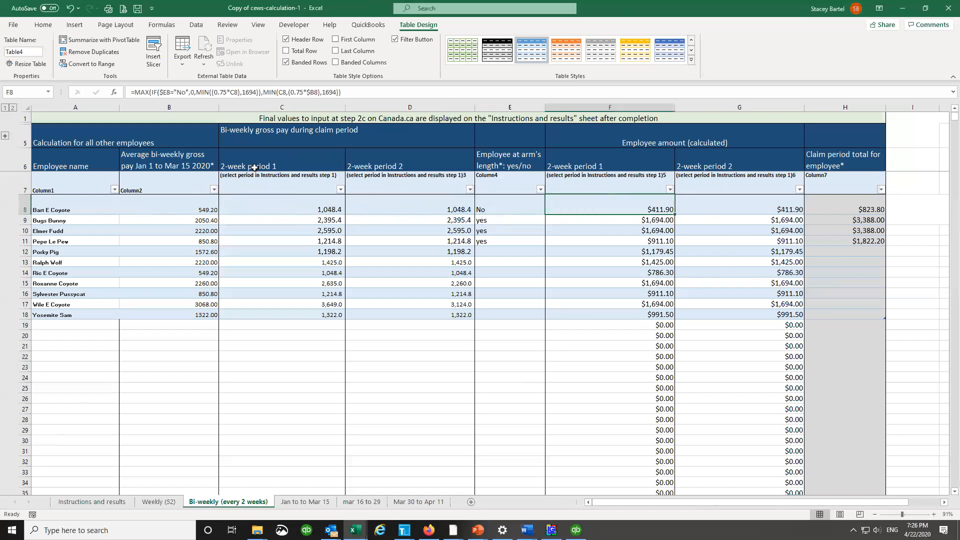
pyautogui.click(208, 211)
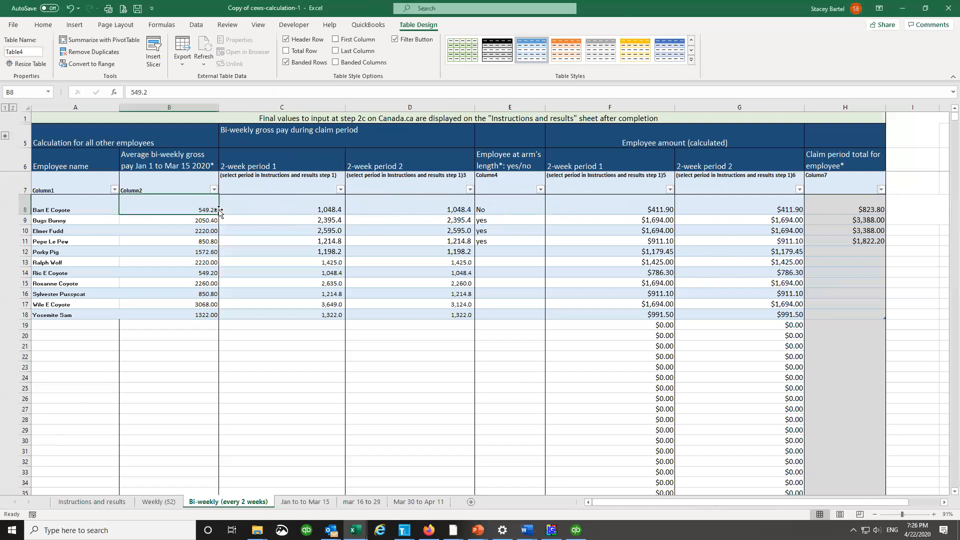
pyautogui.click(657, 204)
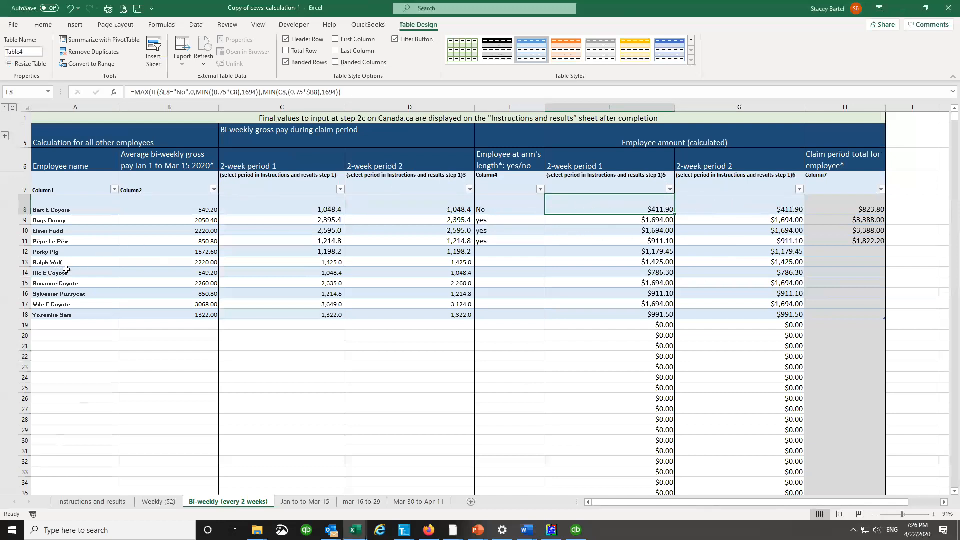
pyautogui.click(667, 271)
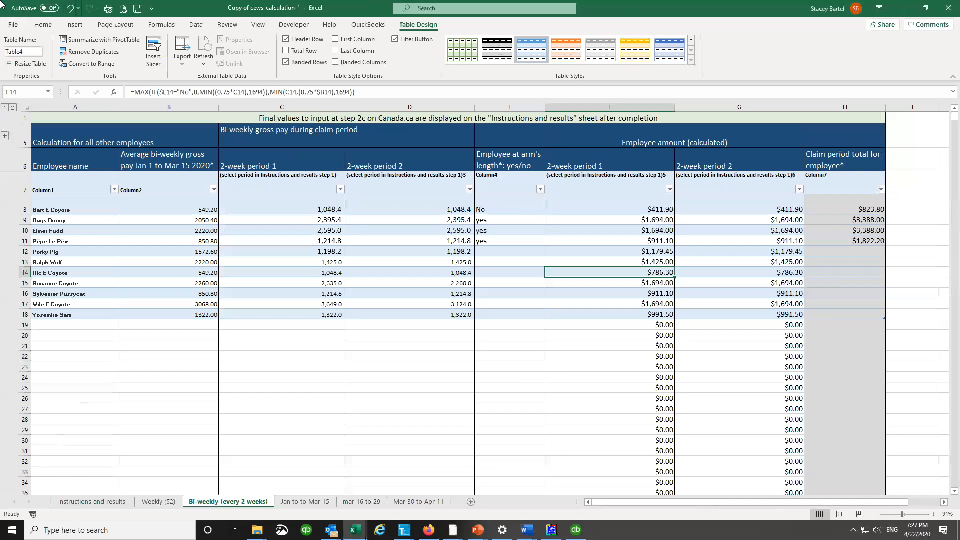
pyautogui.click(193, 210)
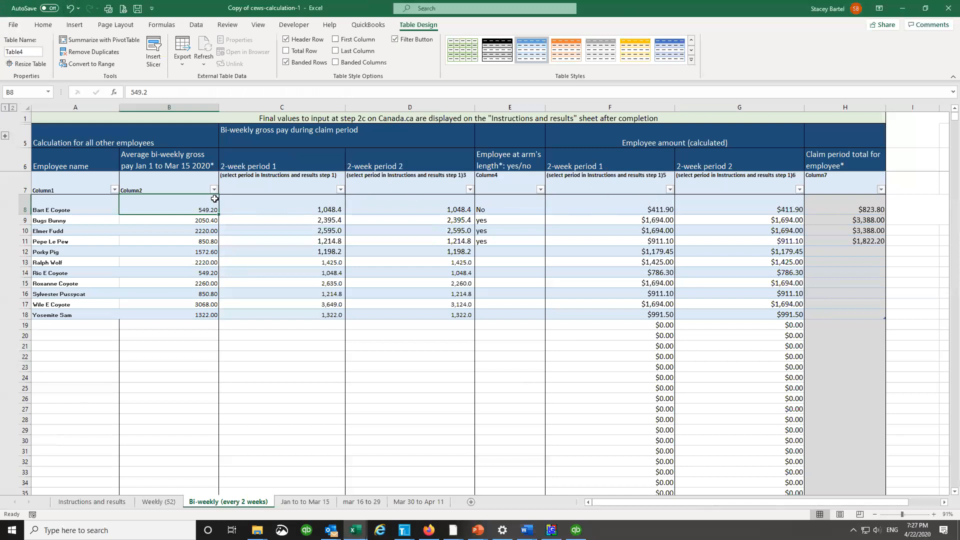
pyautogui.click(646, 205)
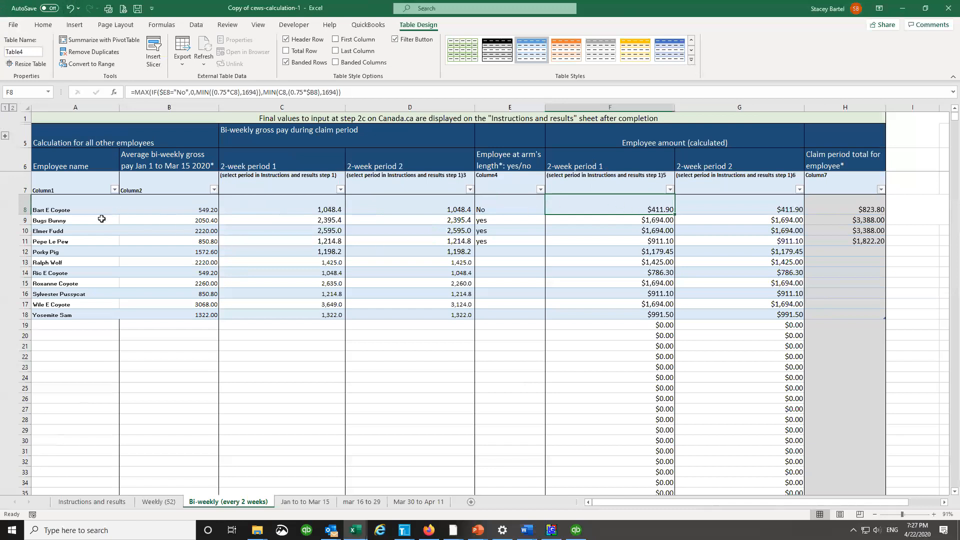
# Step: Fill in the arm's-length answers yes in E12 and E13, and No in E14
pyautogui.click(489, 223)
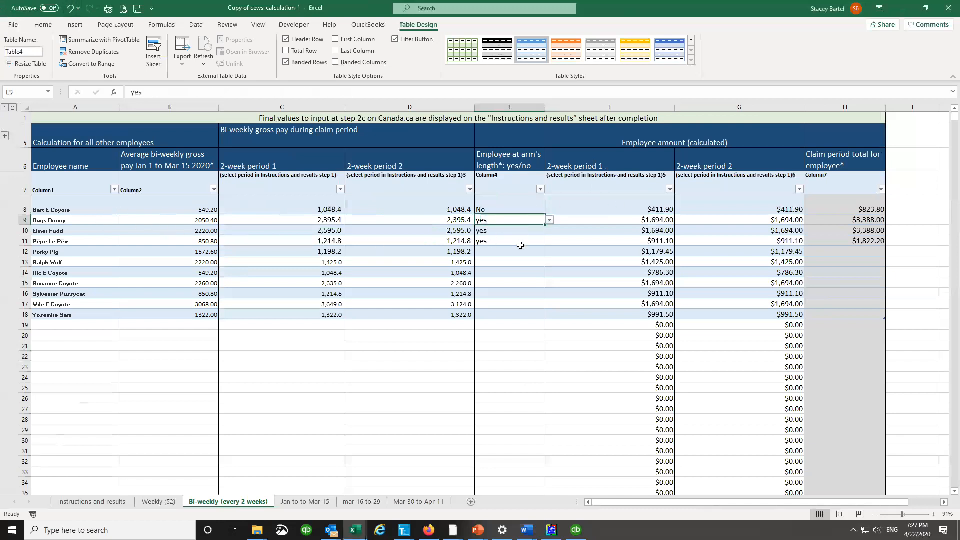
pyautogui.press('Down')
pyautogui.press('Down')
pyautogui.press('Down')
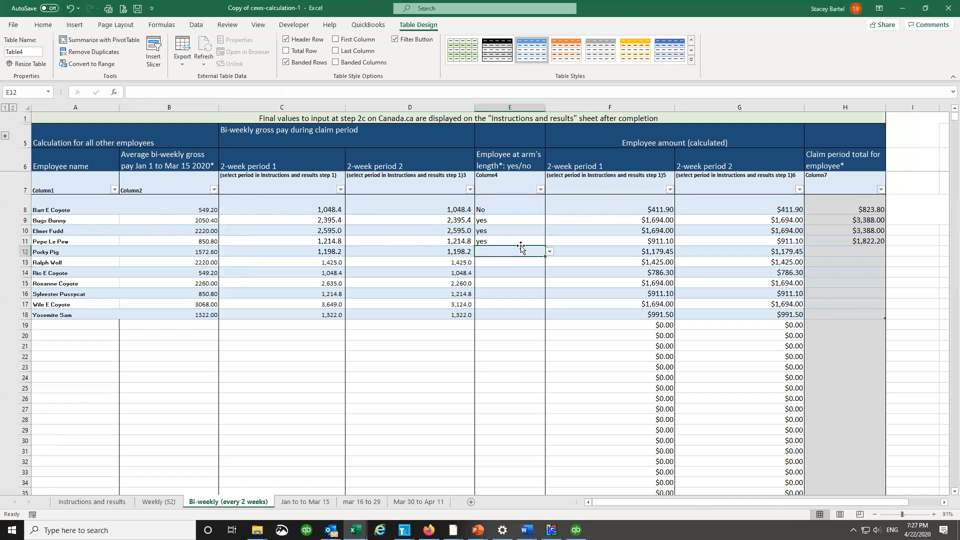
pyautogui.write('yes')
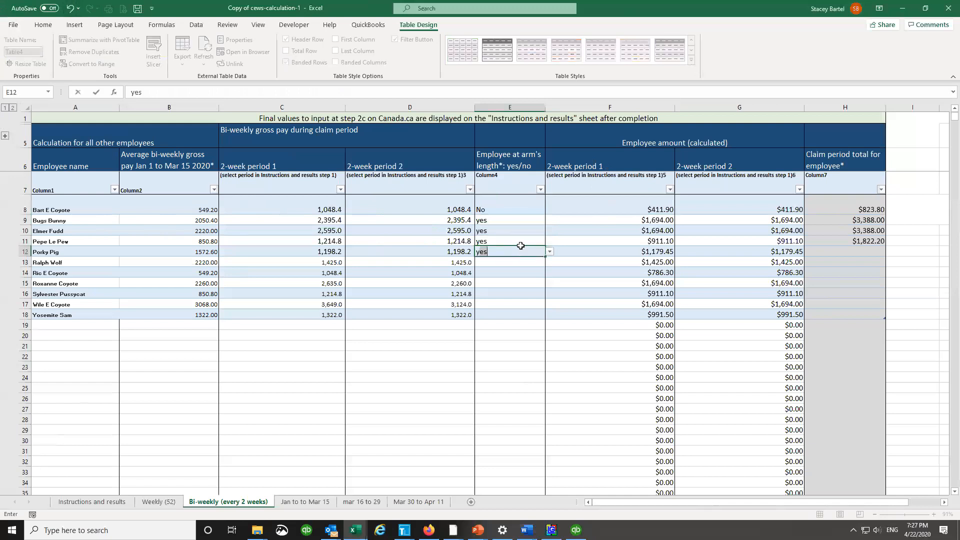
pyautogui.press('Return')
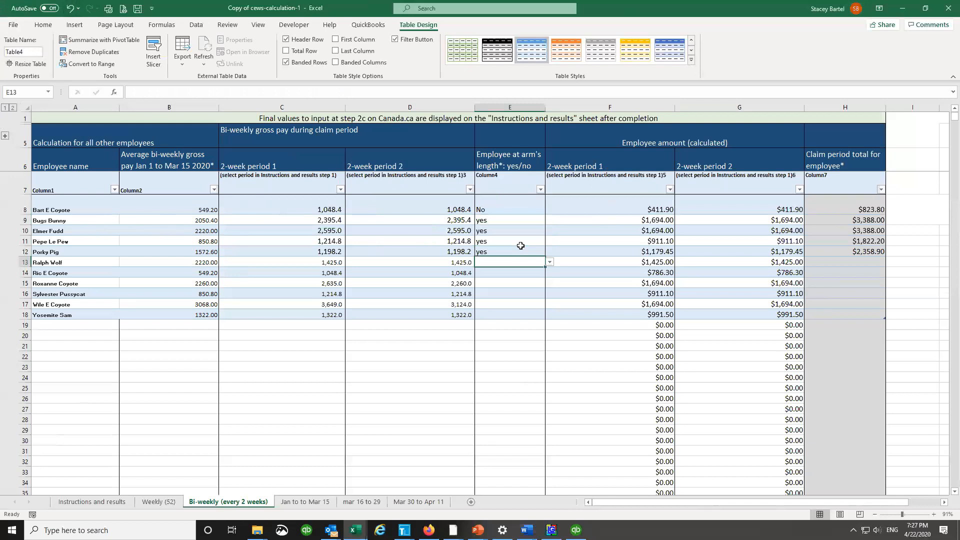
pyautogui.write('y')
pyautogui.press('Return')
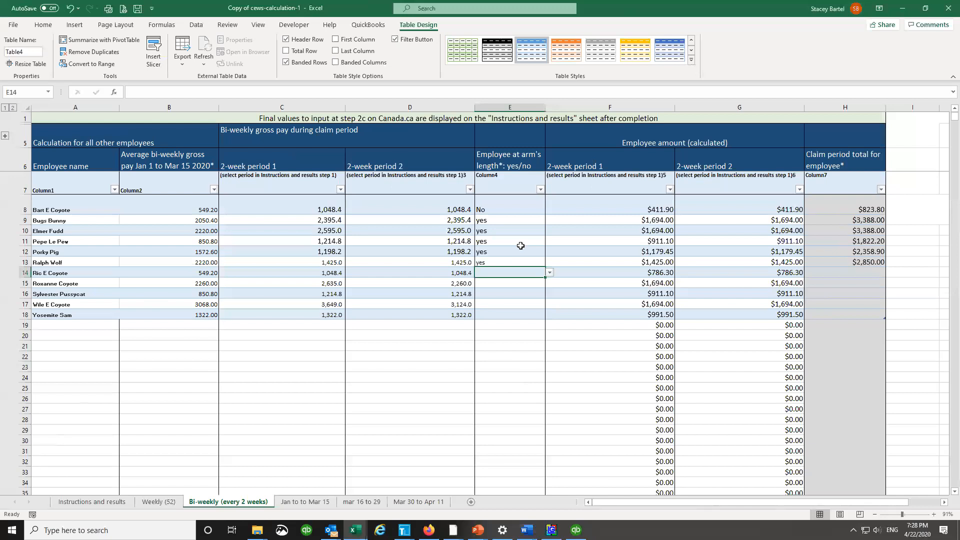
pyautogui.write('no')
pyautogui.press('Return')
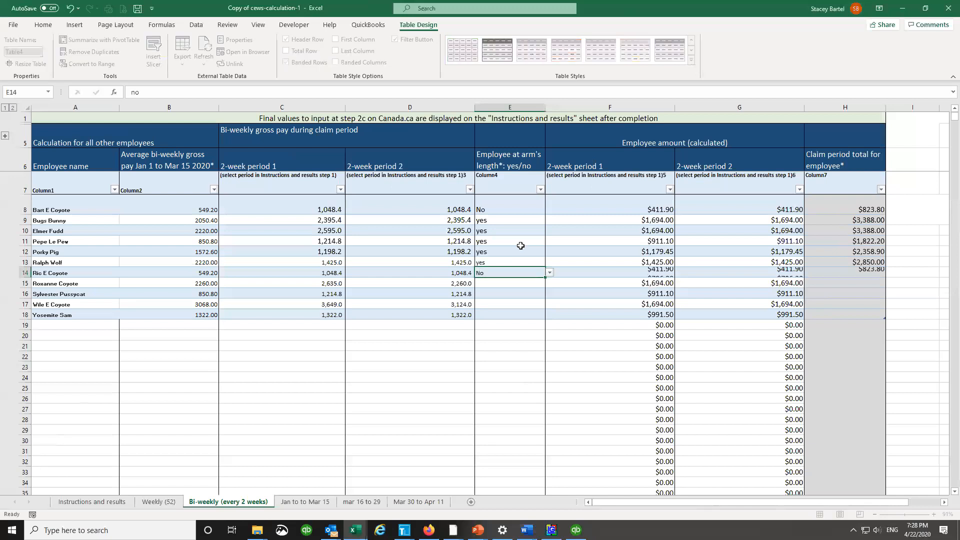
# Step: Try yes as the arm's-length answer in E14, compare the calculated amounts, and set it back to No
pyautogui.press('Up')
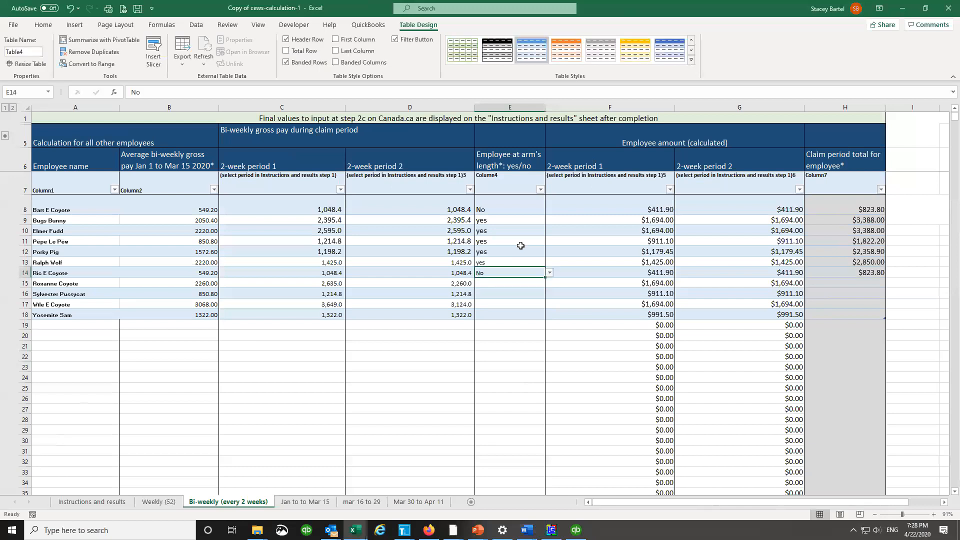
pyautogui.write('yes')
pyautogui.press('Return')
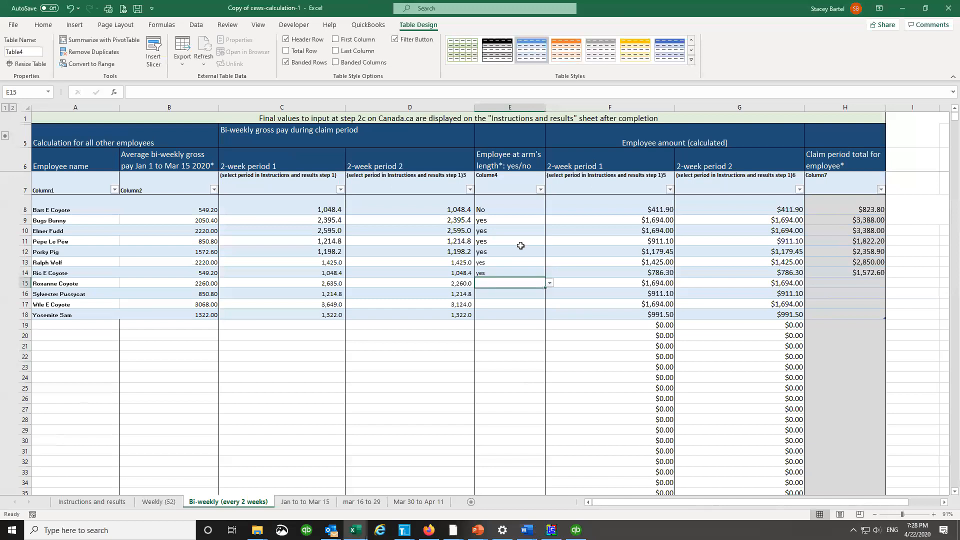
pyautogui.press('Up')
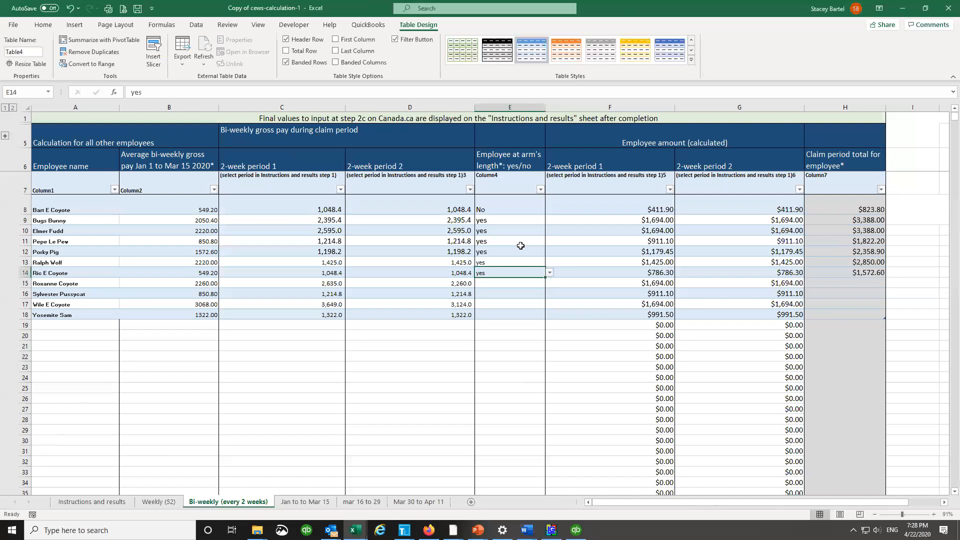
pyautogui.write('no')
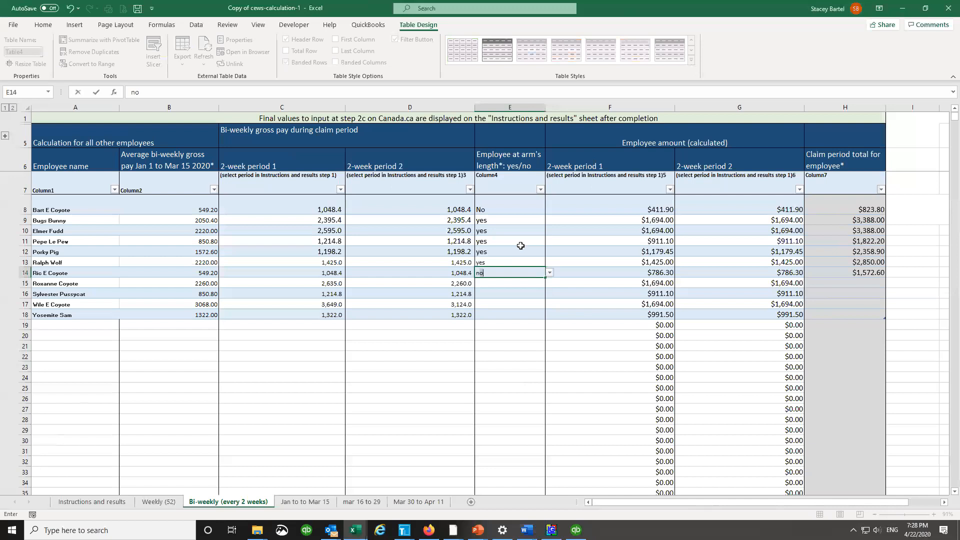
pyautogui.press('Return')
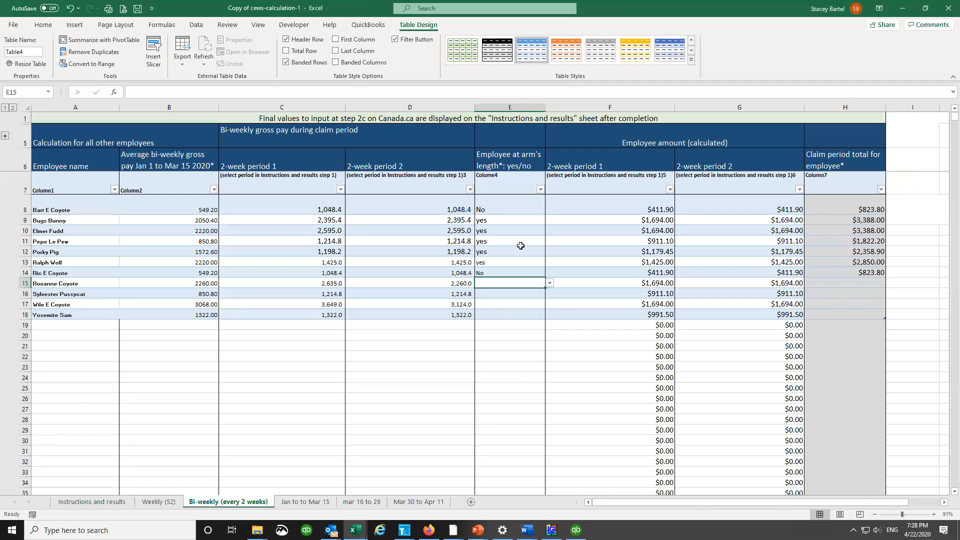
# Step: Complete the arm's-length column with No in E15, yes in E16, No in E17 and yes in E18
pyautogui.write('no')
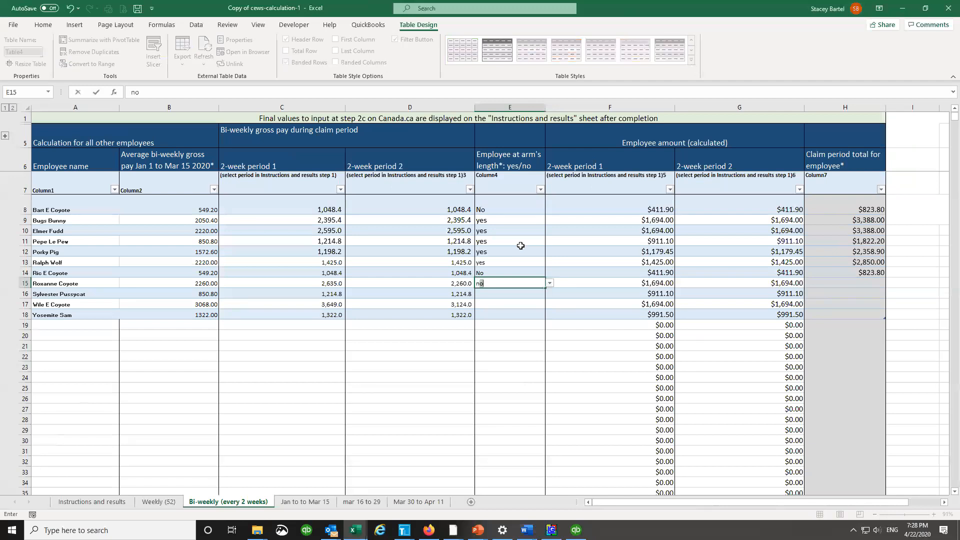
pyautogui.press('Return')
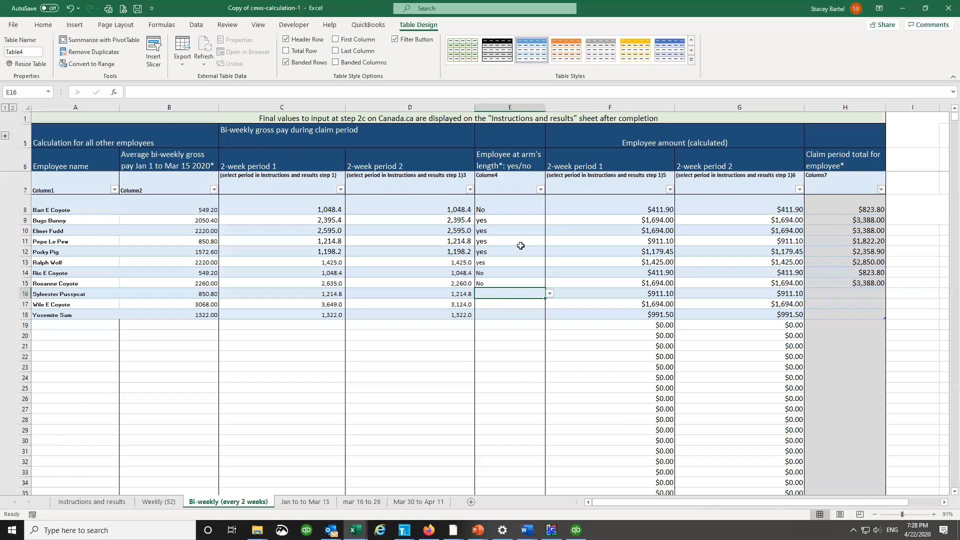
pyautogui.write('yes')
pyautogui.press('Return')
pyautogui.write('no')
pyautogui.press('Return')
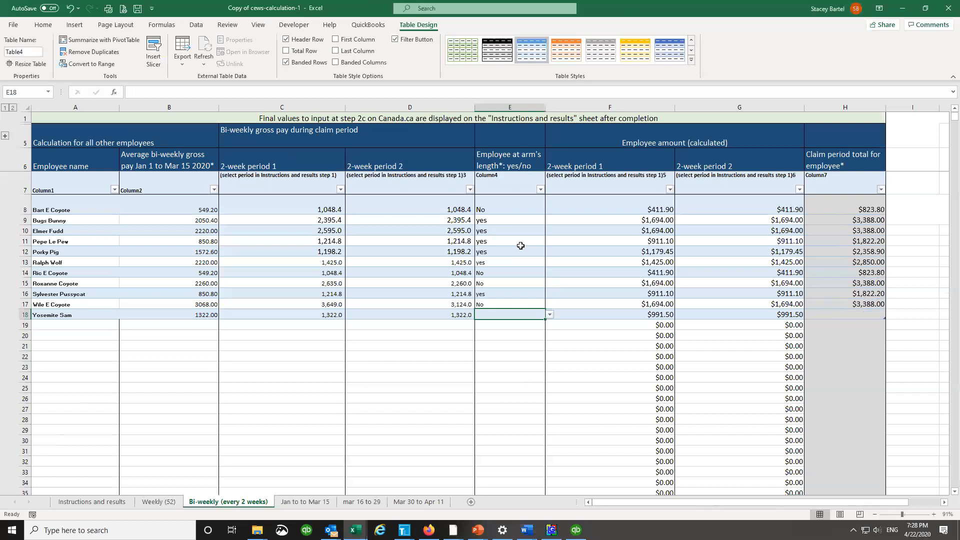
pyautogui.write('y')
pyautogui.press('Up')
pyautogui.press('Up')
pyautogui.press('Up')
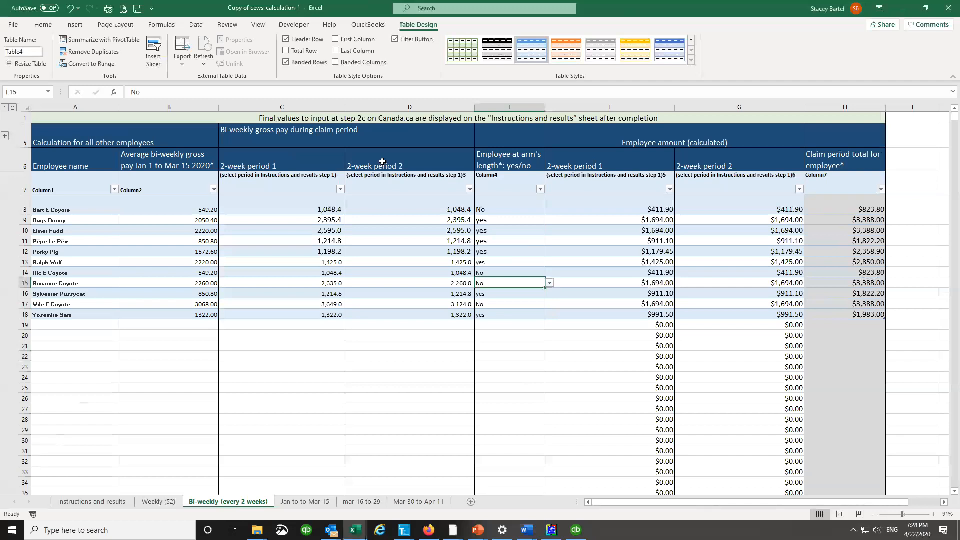
# Step: Try an average bi-weekly pay of 1160 in B15, check row 15's calculated amounts, and undo the change
pyautogui.click(201, 283)
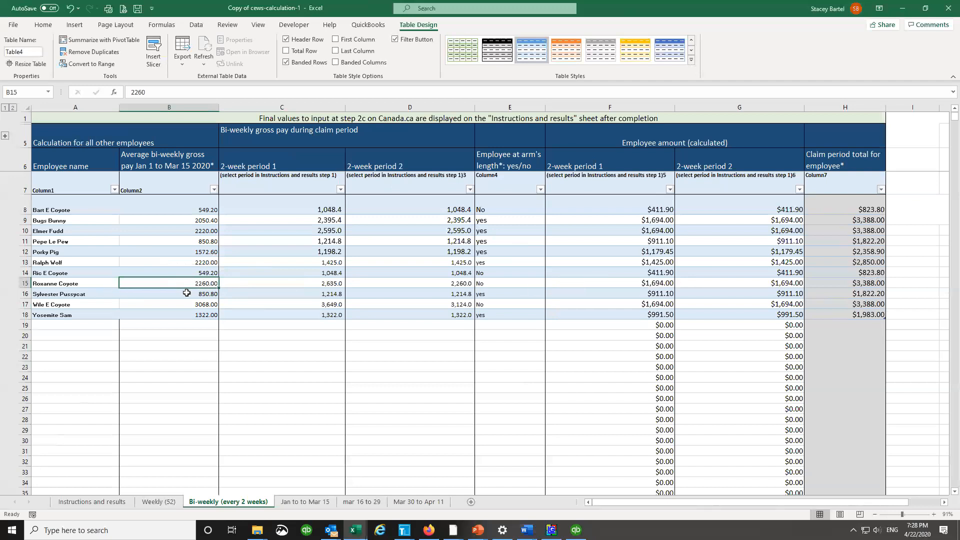
pyautogui.write('1160')
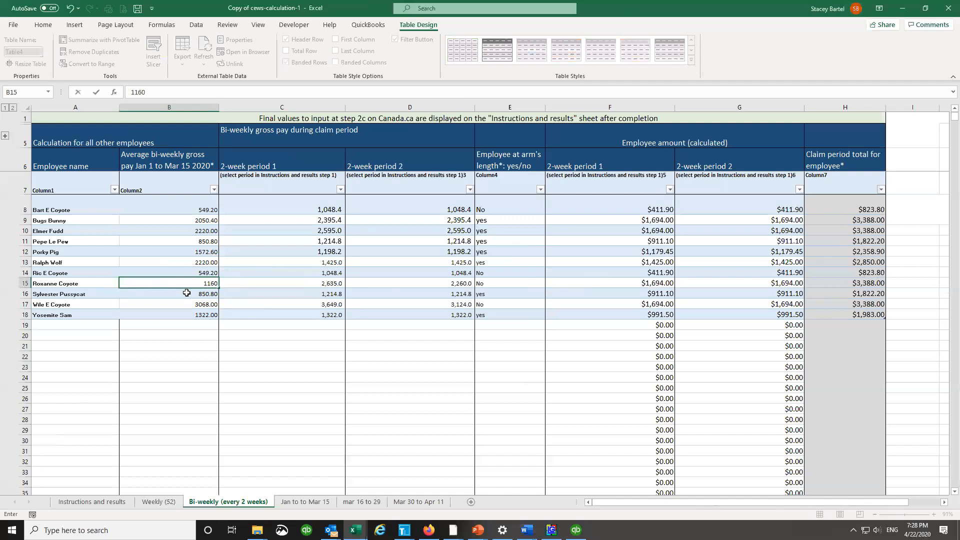
pyautogui.press('Return')
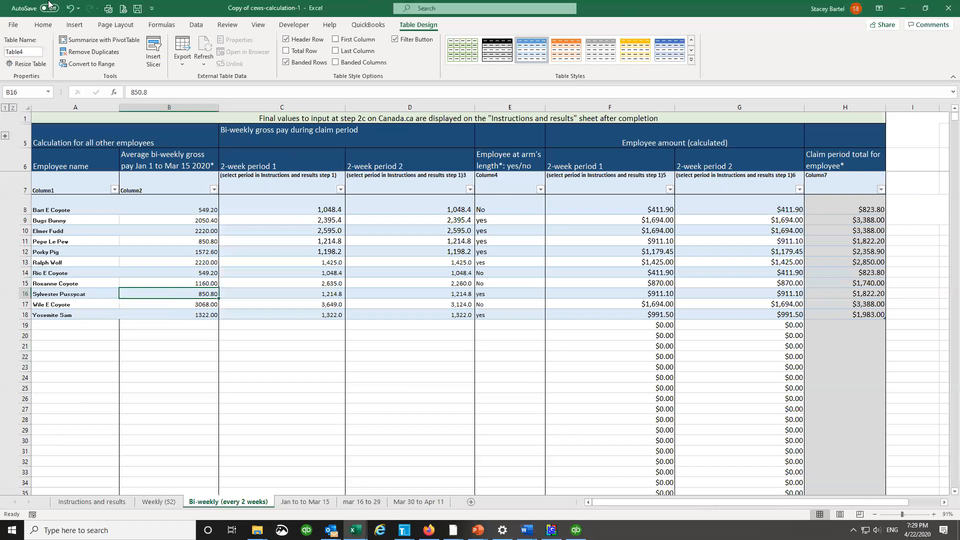
pyautogui.click(70, 8)
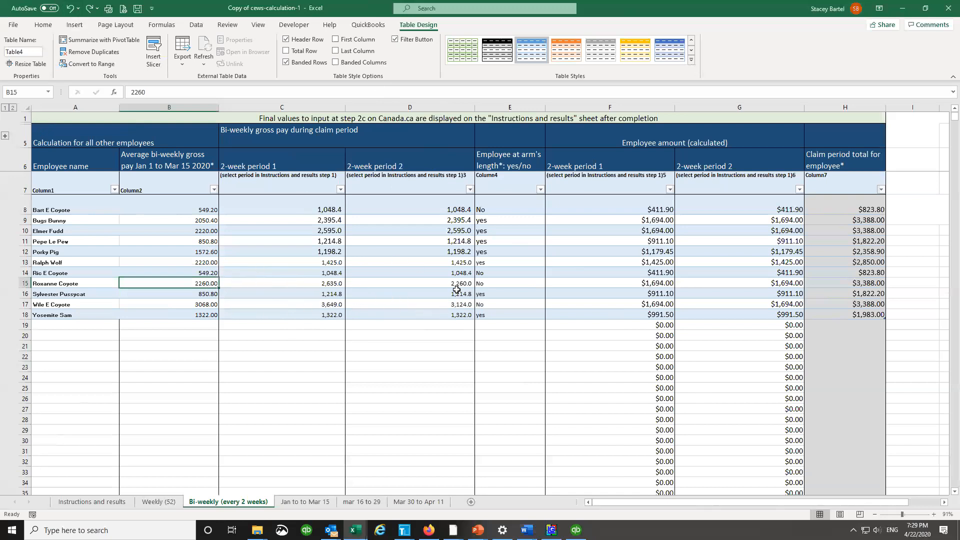
# Step: Examine the rows answered No in column E, the calculated period 1 amounts, and the average pay in column B, including row 13
pyautogui.click(660, 313)
pyautogui.moveTo(660, 313); pyautogui.dragTo(607, 305)
pyautogui.click(501, 303)
pyautogui.click(502, 283)
pyautogui.click(502, 272)
pyautogui.click(503, 209)
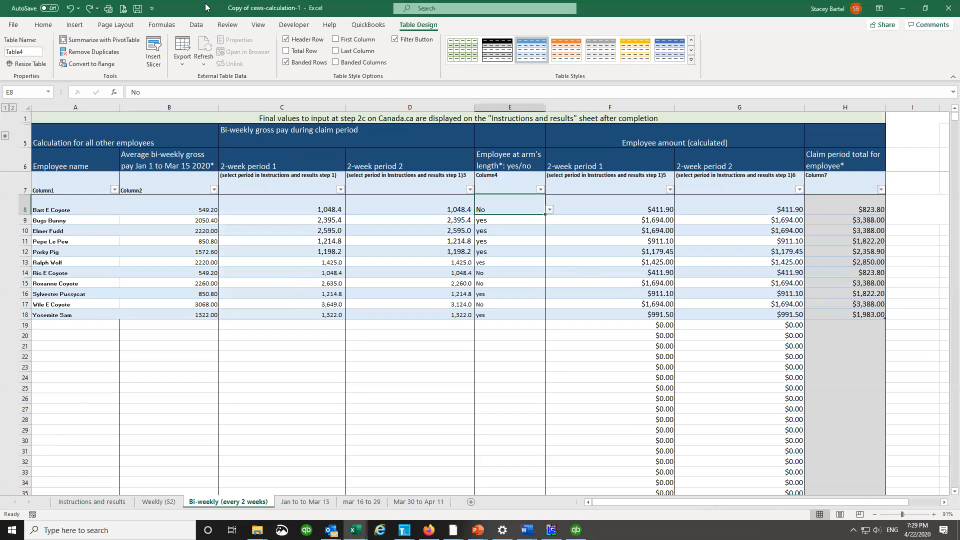
pyautogui.click(658, 231)
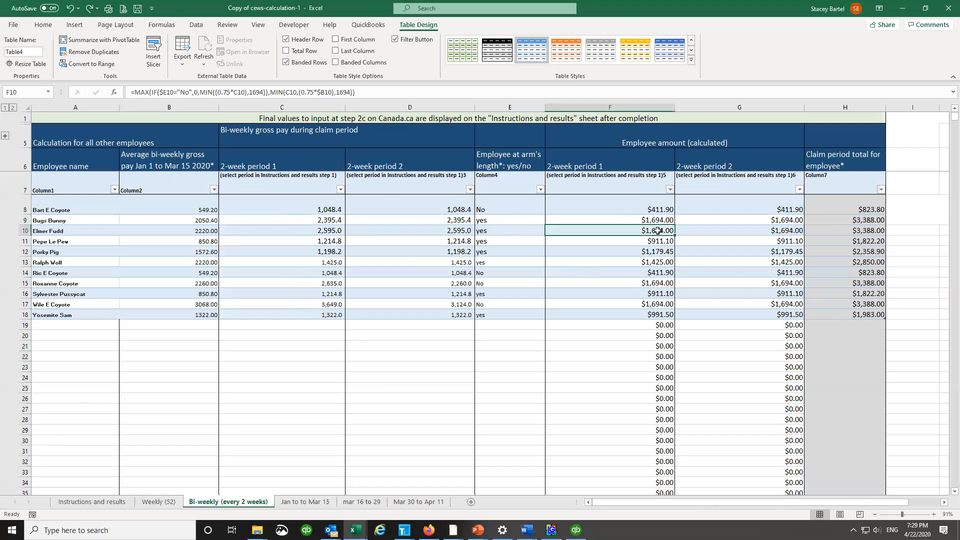
pyautogui.moveTo(664, 220); pyautogui.dragTo(668, 233)
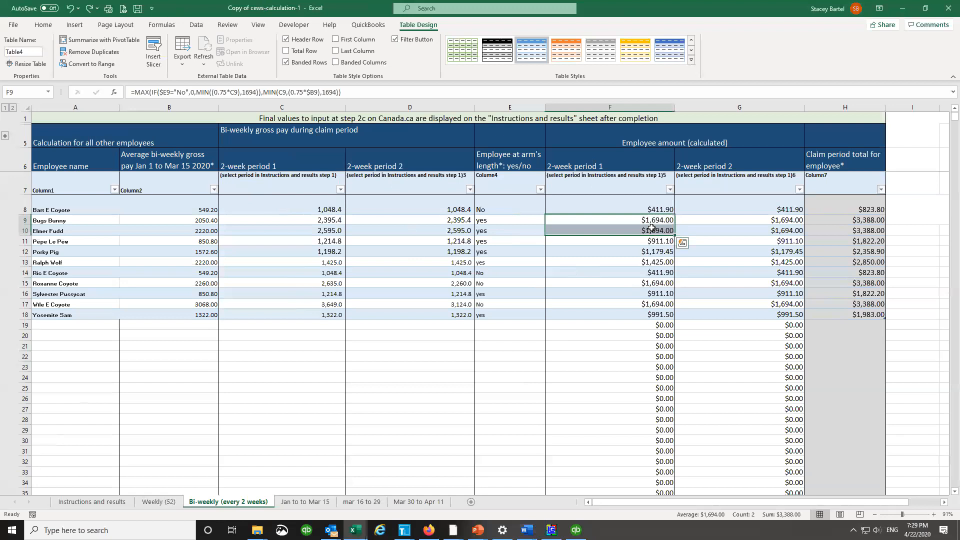
pyautogui.click(501, 209)
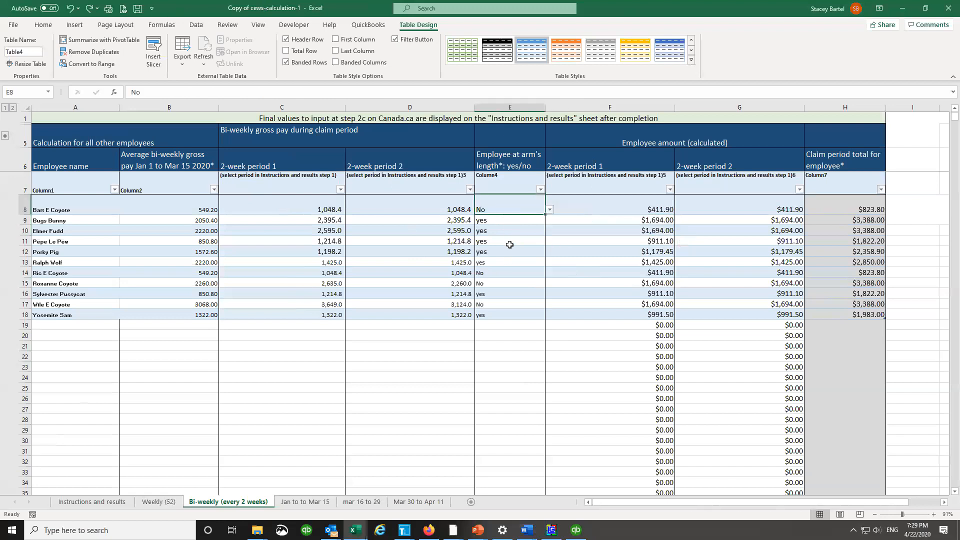
pyautogui.click(504, 276)
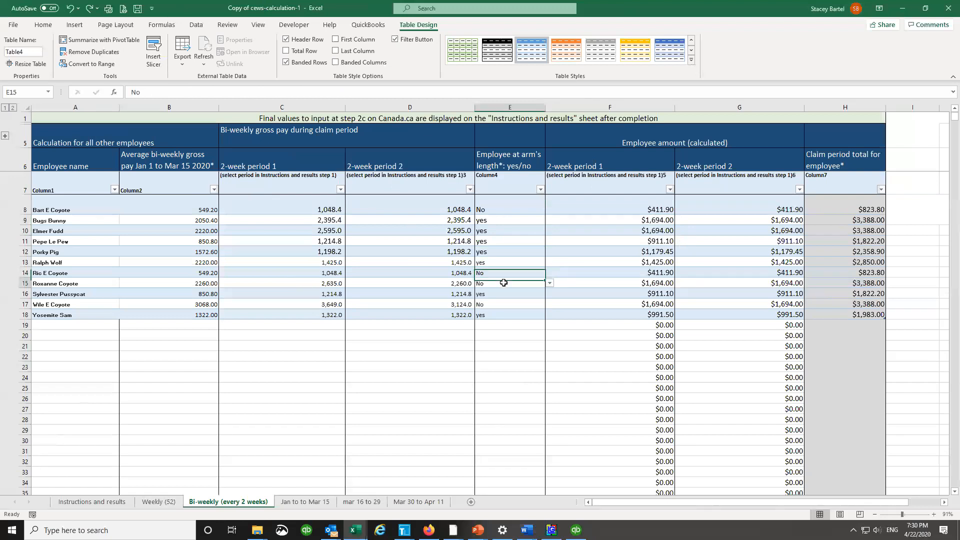
pyautogui.moveTo(199, 211); pyautogui.dragTo(201, 295)
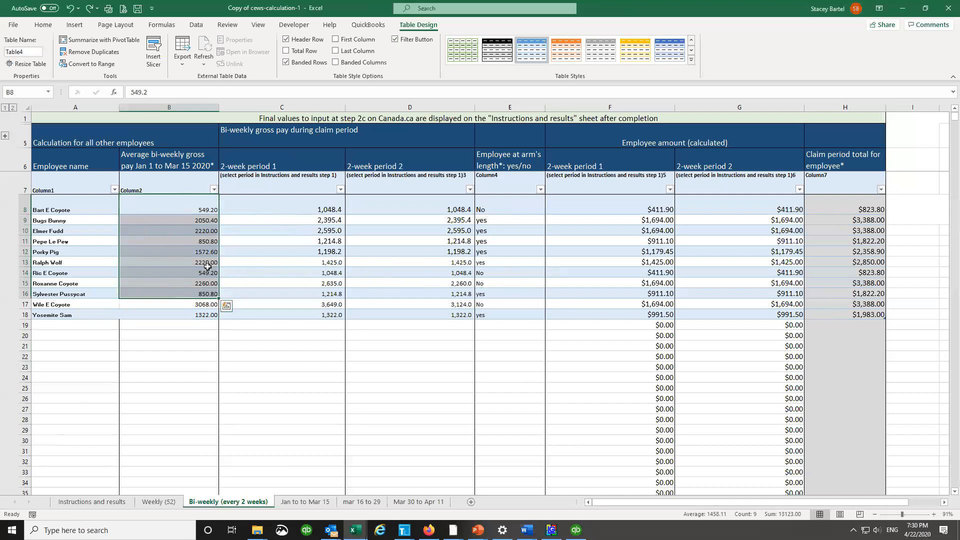
pyautogui.click(57, 262)
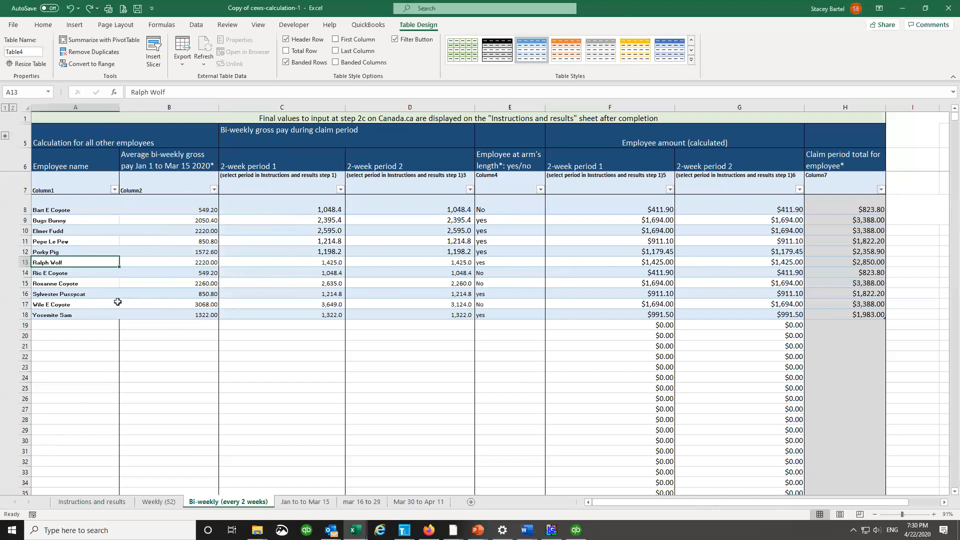
pyautogui.click(212, 264)
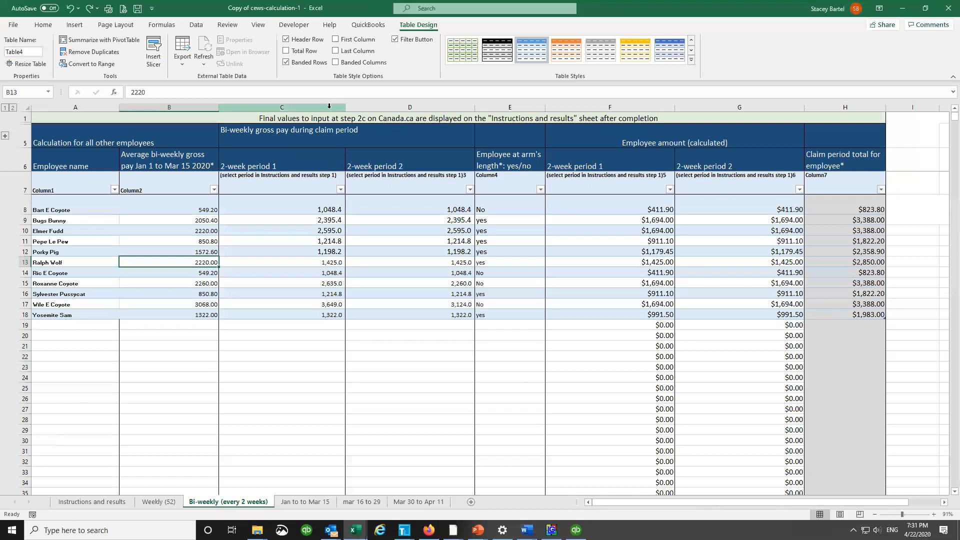
# Step: Narrow claim-period pay columns C and D equally, and make the pay values in C13 and D13 bold
pyautogui.moveTo(333, 101); pyautogui.dragTo(435, 107)
pyautogui.moveTo(345, 108); pyautogui.dragTo(315, 108)
pyautogui.moveTo(259, 263); pyautogui.dragTo(353, 262)
pyautogui.hotkey('ctrl', 'b')
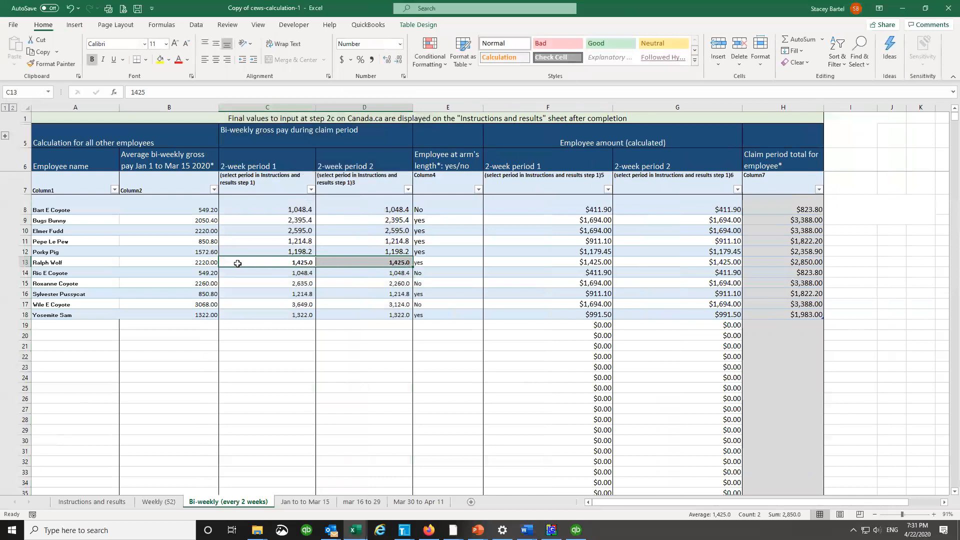
# Step: Compare the average bi-weekly pay in B13 with the calculated amounts and formulas in F13 and G13
pyautogui.click(191, 263)
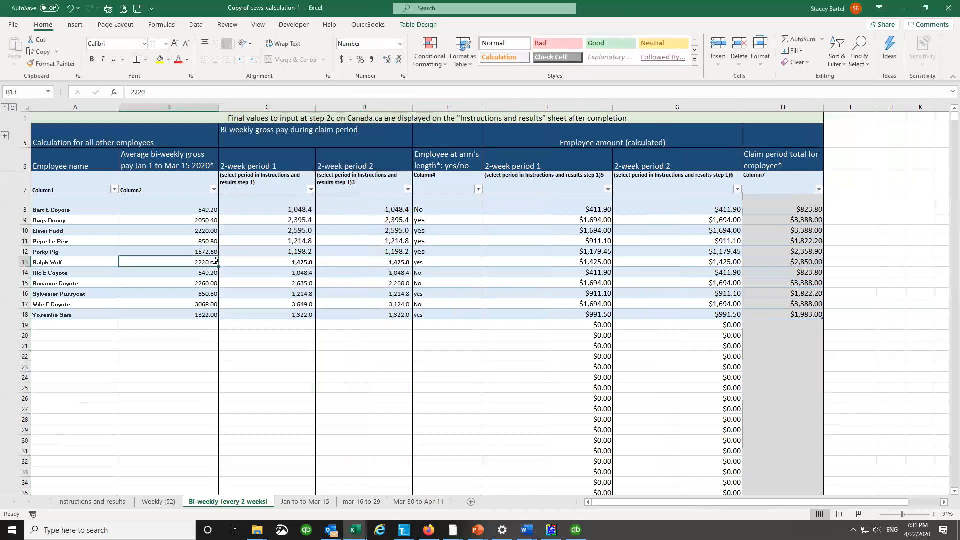
pyautogui.click(570, 265)
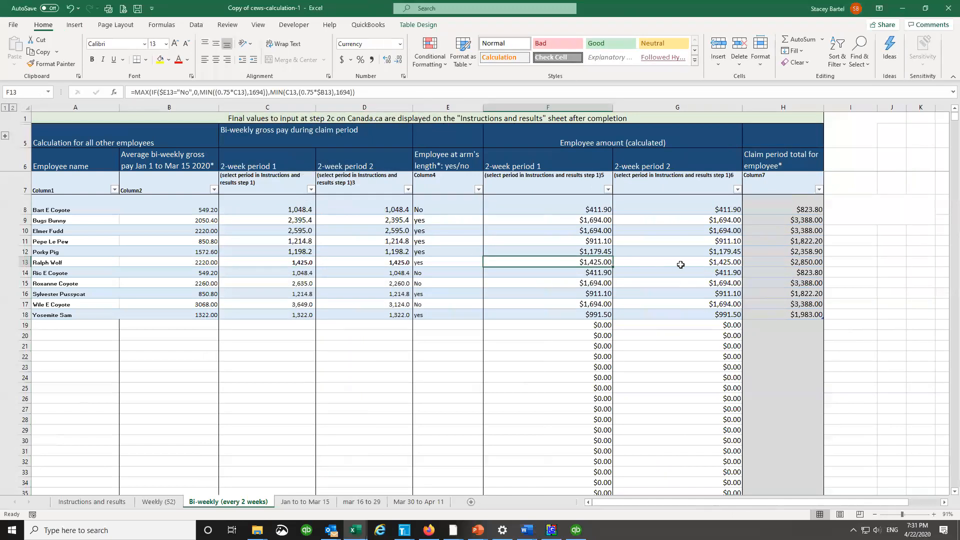
pyautogui.click(702, 266)
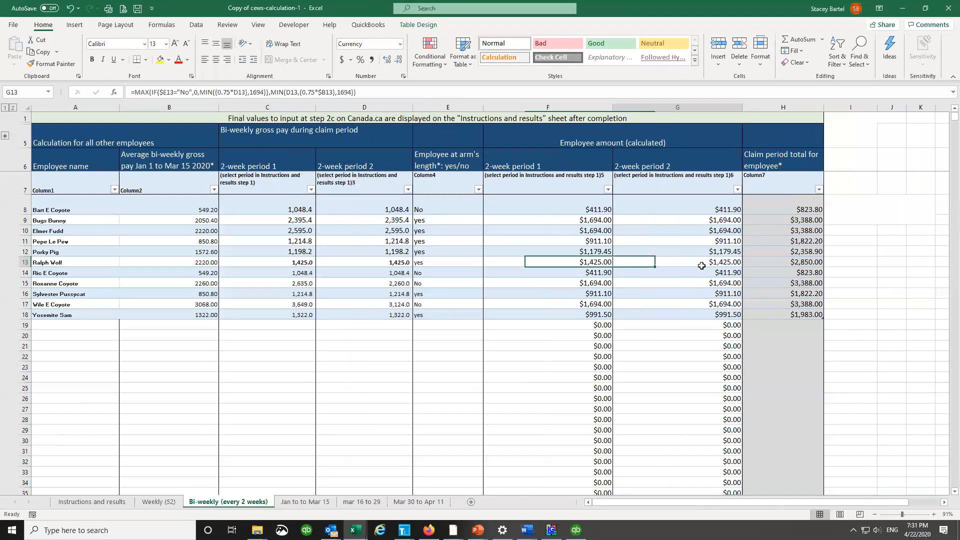
pyautogui.click(573, 263)
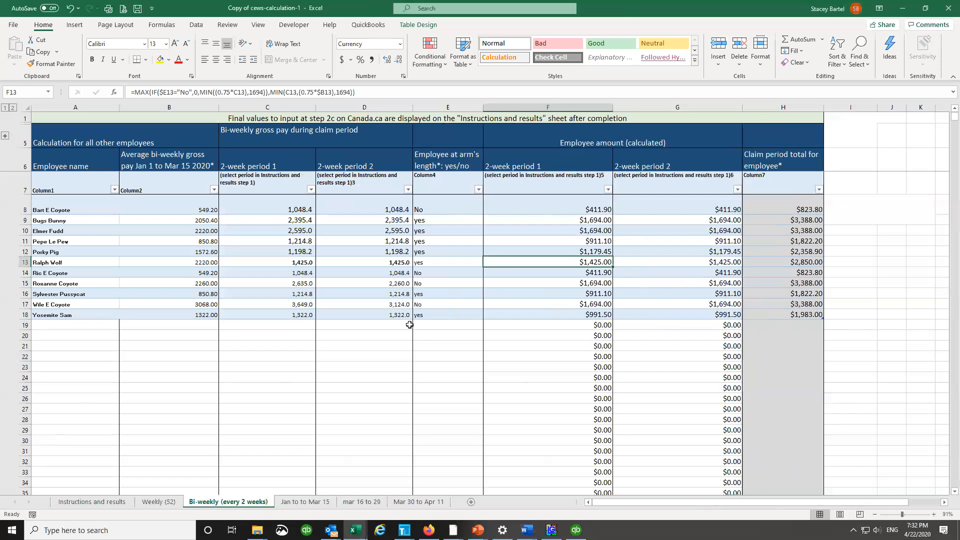
# Step: Set the period 1 gross pay in C13 to 1665 and check row 13's calculated amounts
pyautogui.click(304, 260)
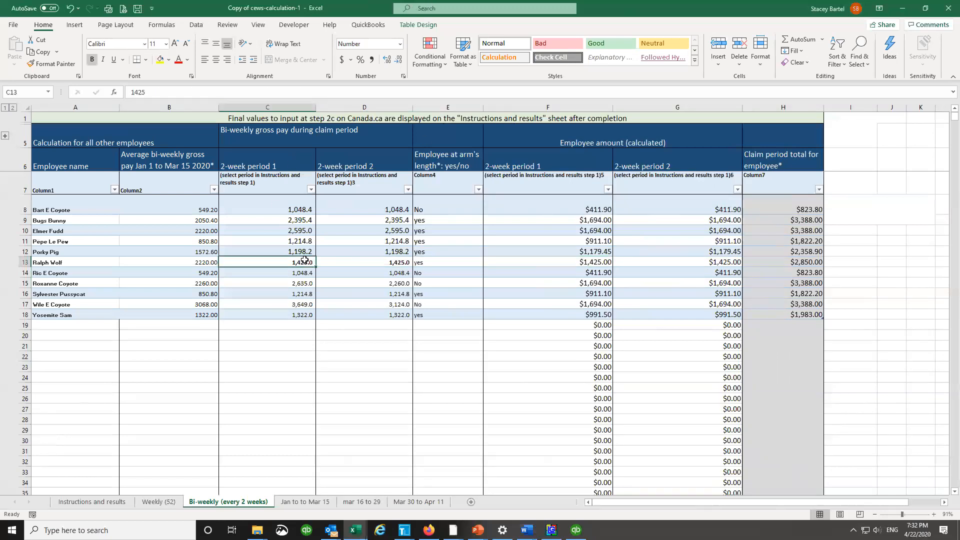
pyautogui.write('166')
pyautogui.press('Return')
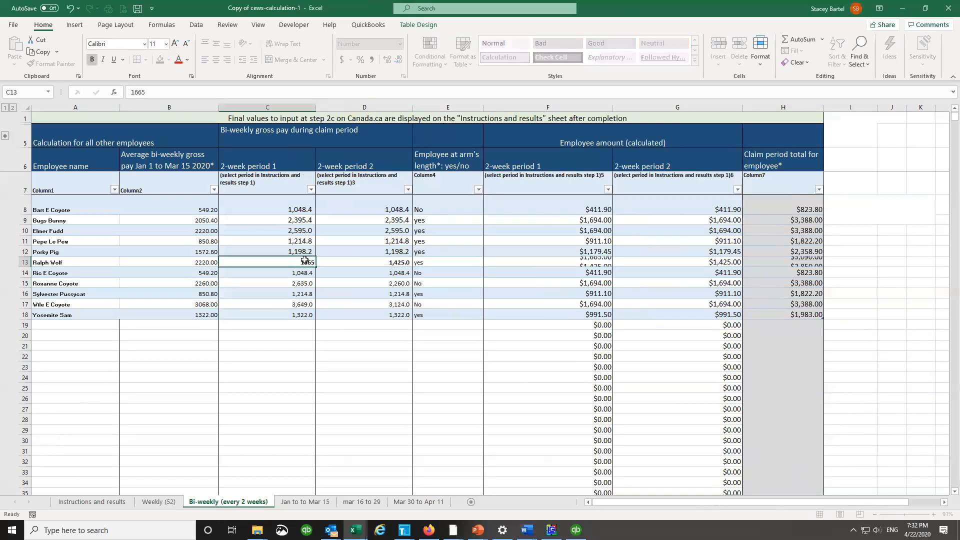
pyautogui.click(304, 260)
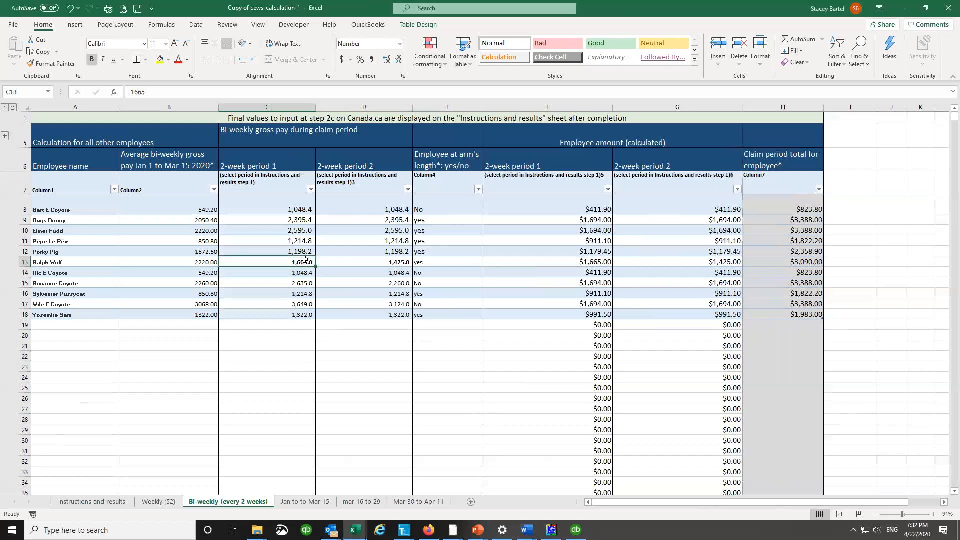
# Step: Set the period 1 gross pay in C13 to 1670
pyautogui.write('1,670')
pyautogui.press('Return')
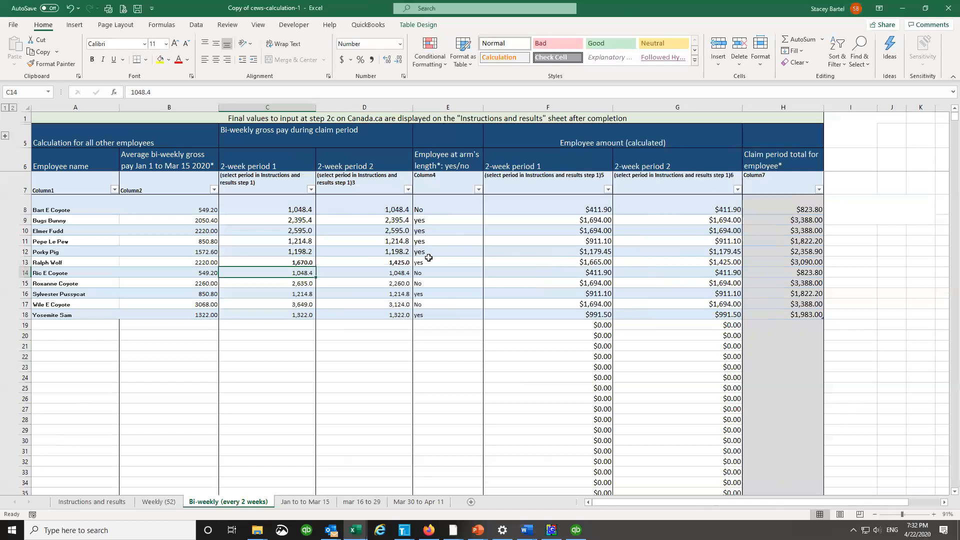
# Step: Set both claim-period gross pay values in row 13, C13 and D13, to 1655
pyautogui.click(307, 259)
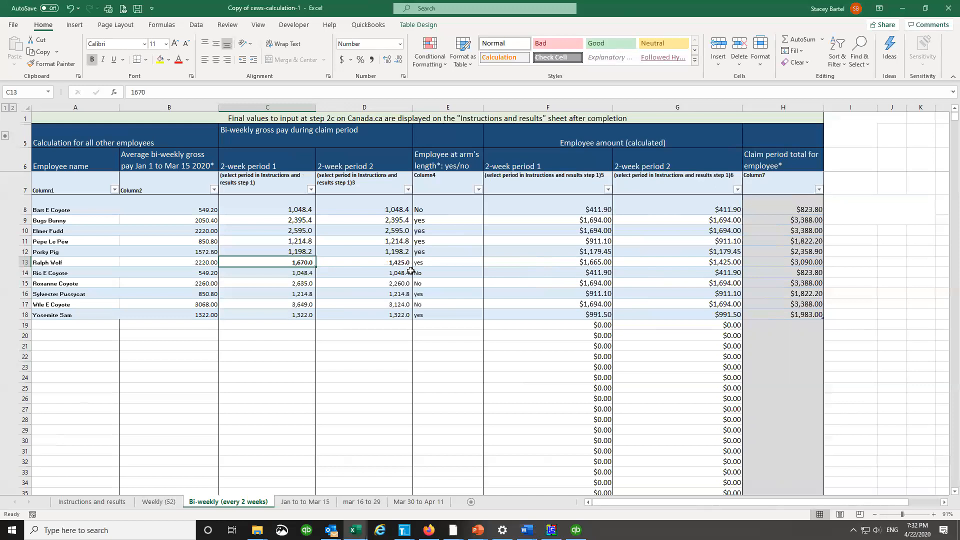
pyautogui.write('1655')
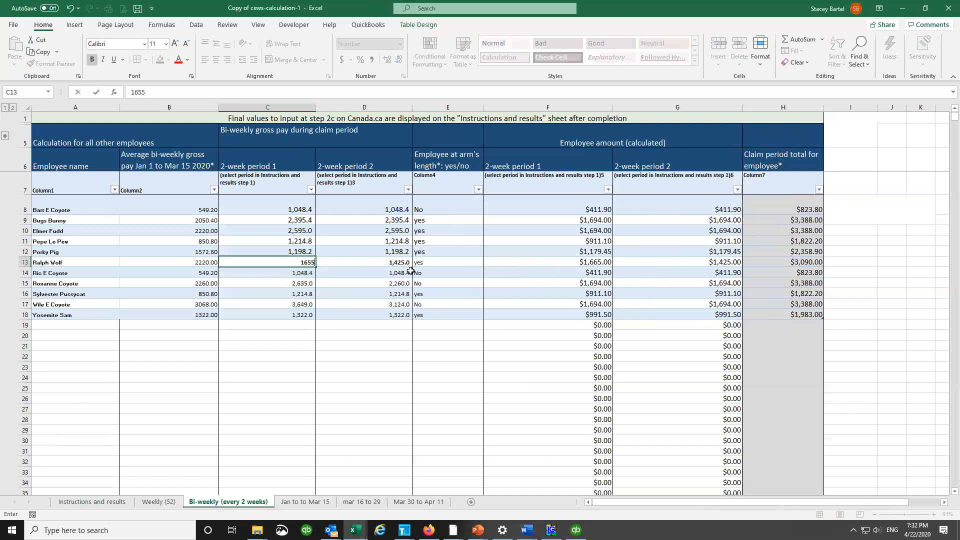
pyautogui.press('Tab')
pyautogui.write('1655')
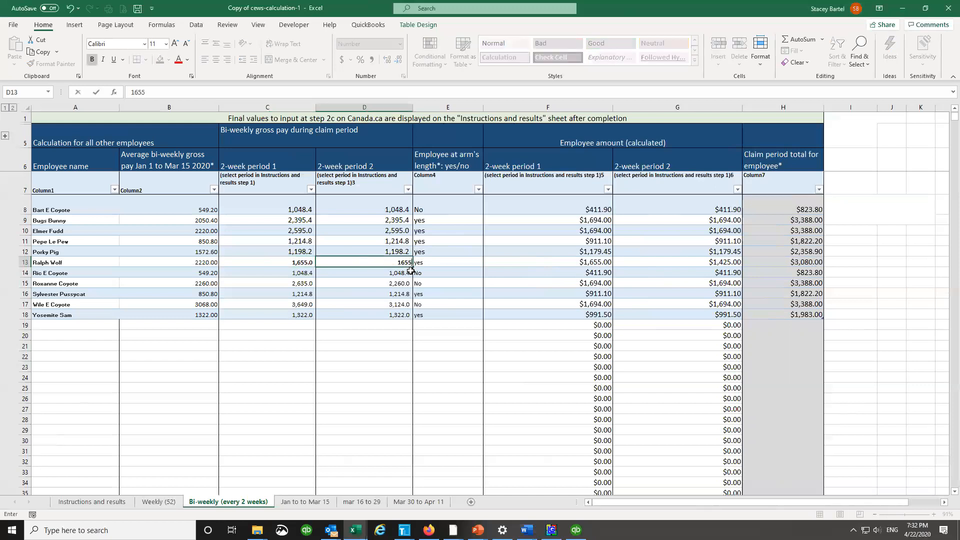
pyautogui.press('Tab')
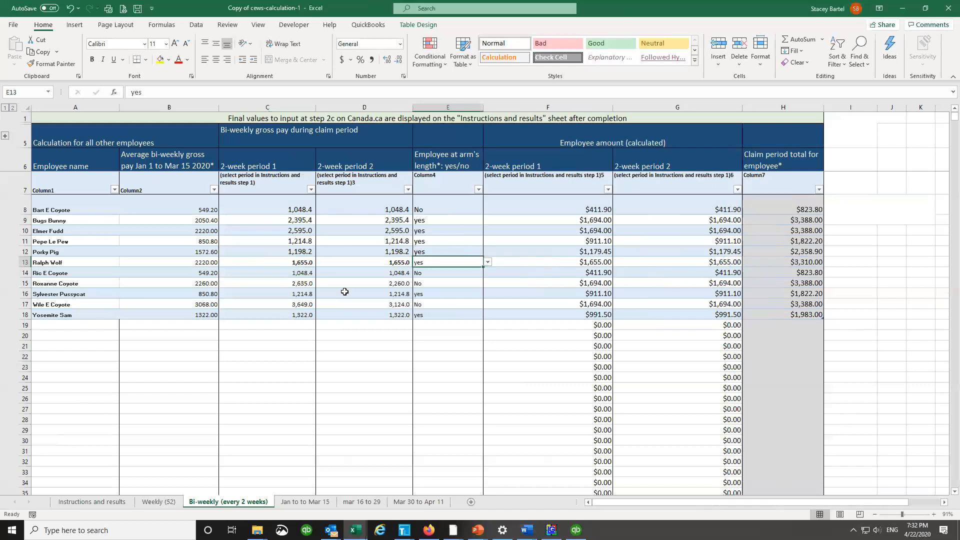
# Step: Compare row 12's average bi-weekly pay and period 1 gross pay with its calculated amounts in F12 and G12
pyautogui.click(210, 253)
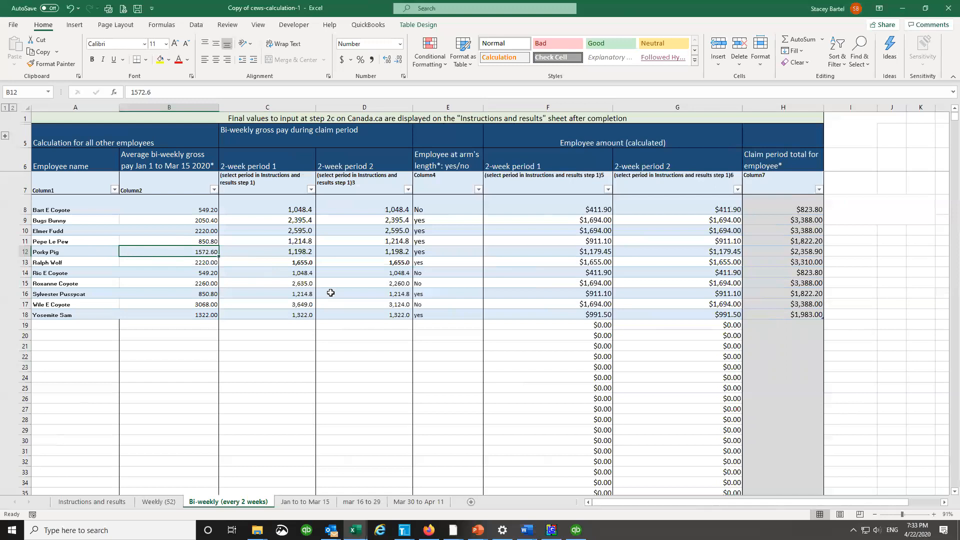
pyautogui.click(299, 252)
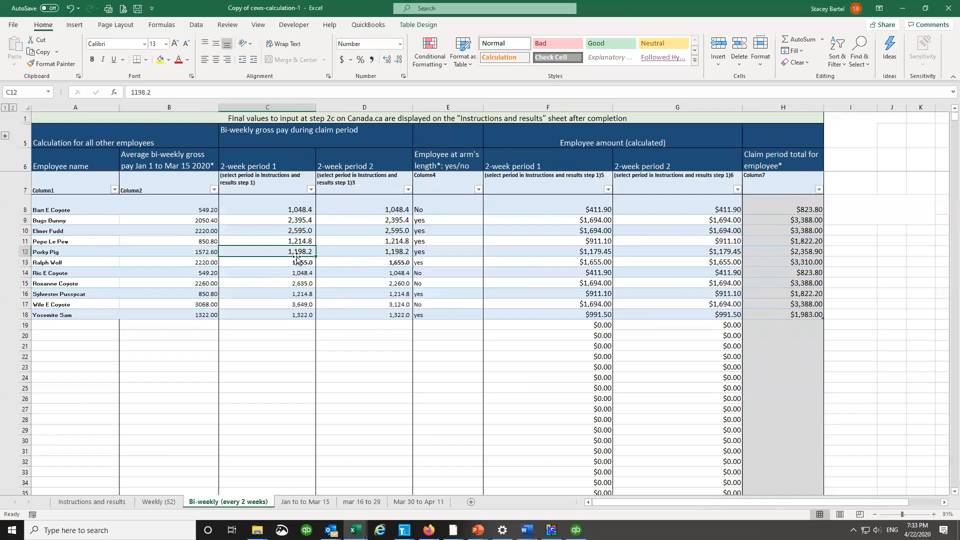
pyautogui.click(606, 251)
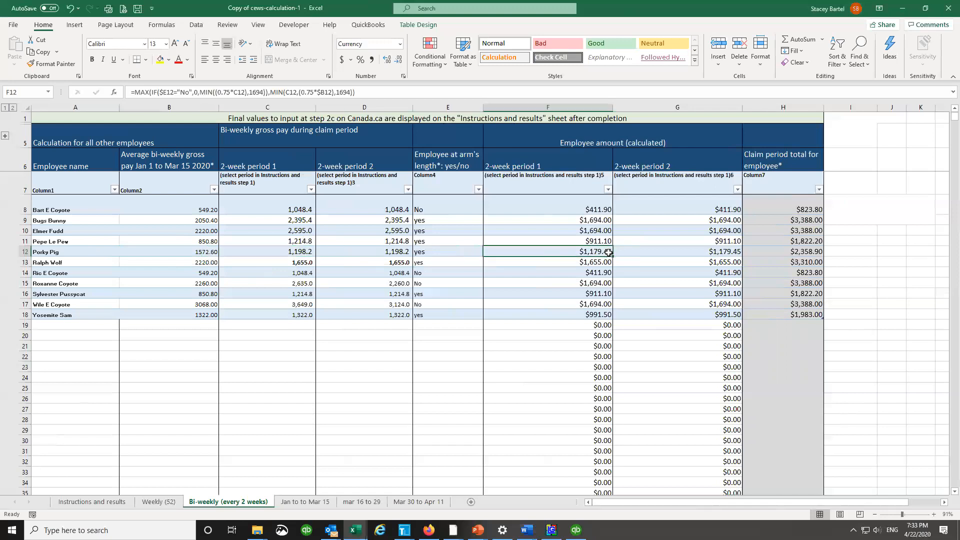
pyautogui.moveTo(727, 251); pyautogui.dragTo(553, 250)
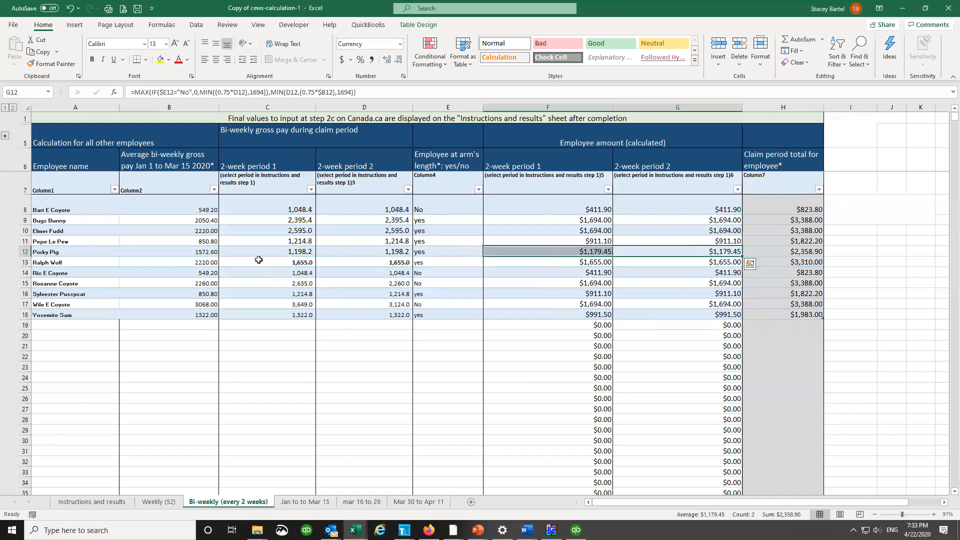
pyautogui.moveTo(192, 253); pyautogui.dragTo(231, 252)
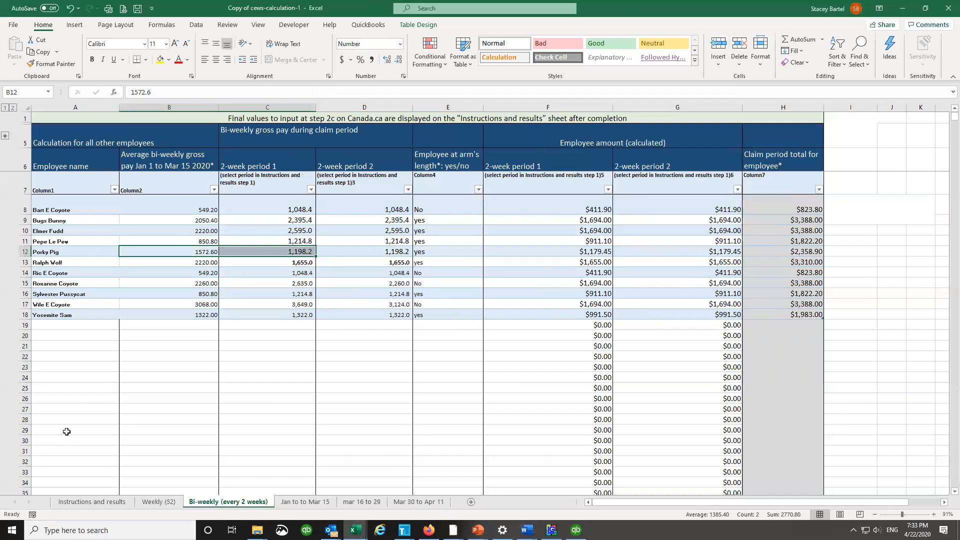
# Step: Set the claim period on the Instructions and results sheet to March 15 to April 11
pyautogui.click(119, 502)
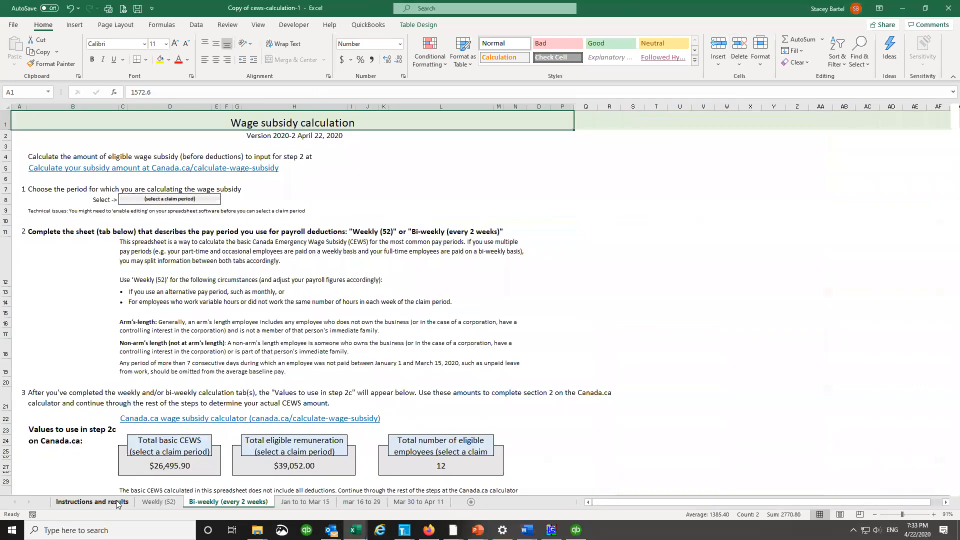
pyautogui.scroll(-1, 270, 427)
pyautogui.scroll(1, 280, 227)
pyautogui.click(210, 199)
pyautogui.click(225, 199)
pyautogui.click(166, 210)
pyautogui.click(166, 211)
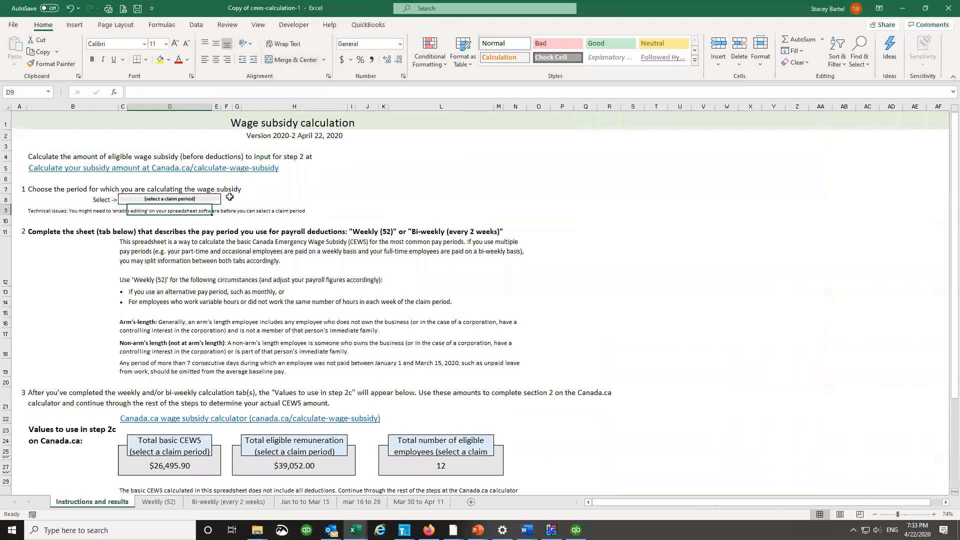
pyautogui.click(199, 200)
pyautogui.click(225, 200)
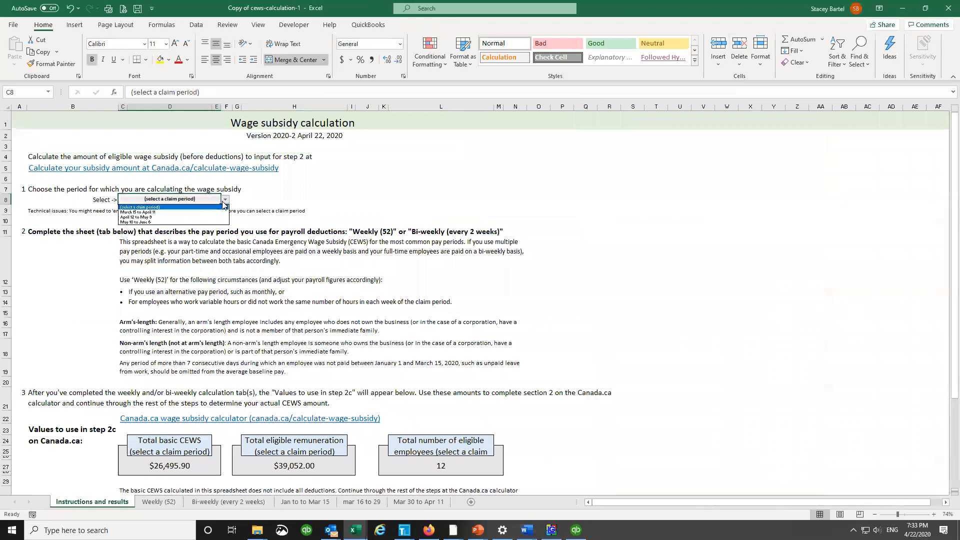
pyautogui.click(204, 219)
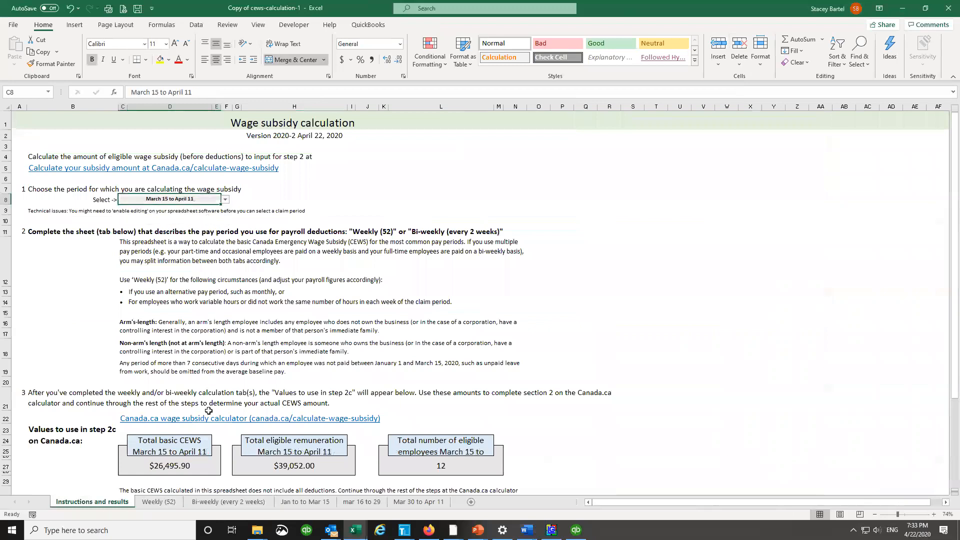
# Step: Compare the total number of eligible employees in L27 with the employee names listed on the Bi-weekly sheet
pyautogui.scroll(-2, 216, 419)
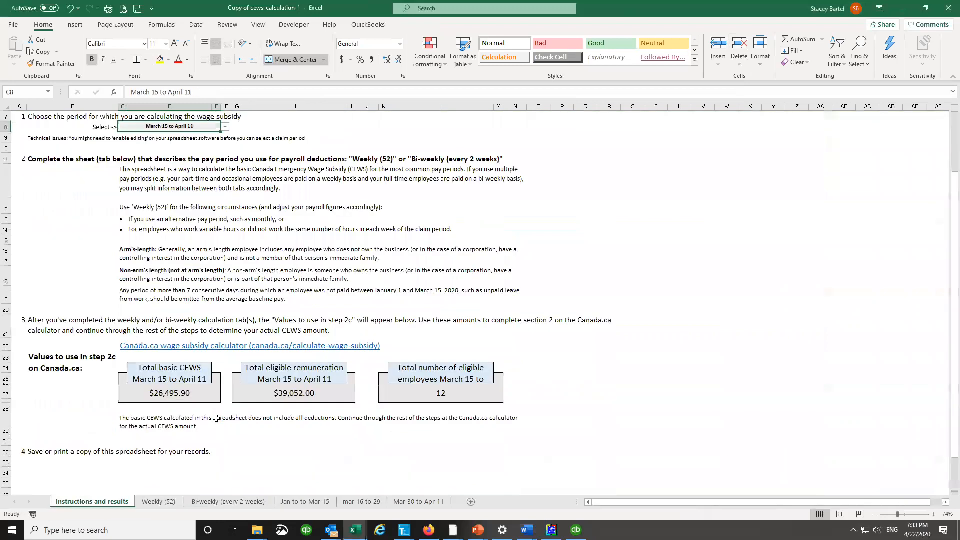
pyautogui.click(460, 395)
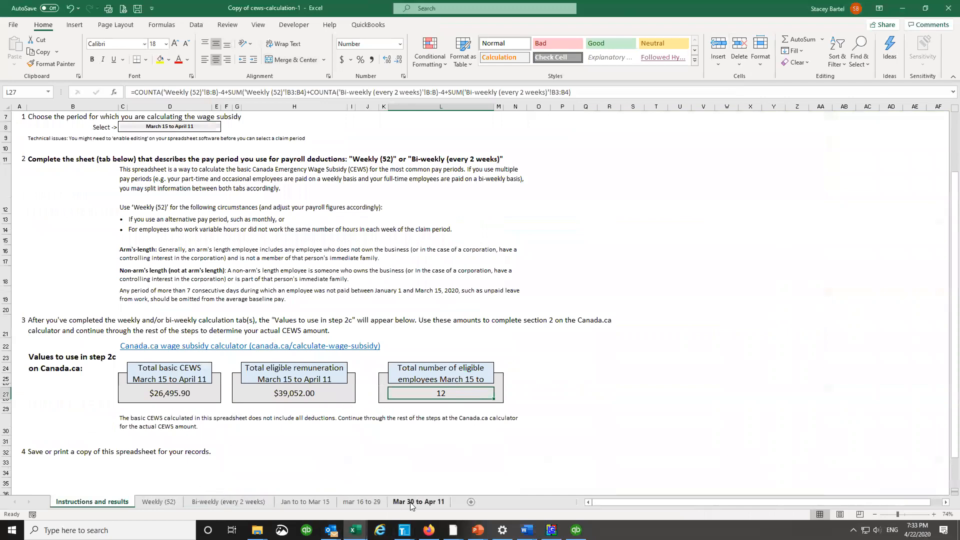
pyautogui.click(205, 502)
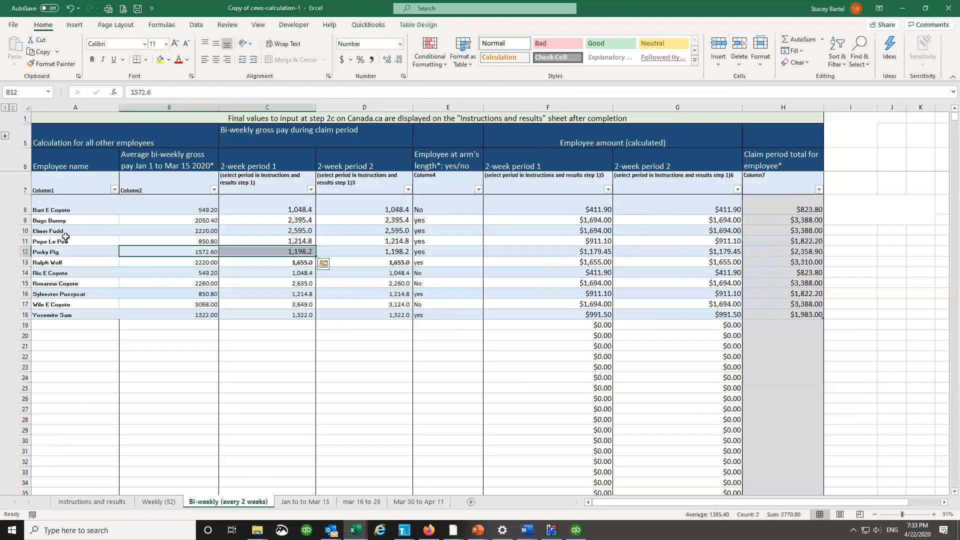
pyautogui.moveTo(61, 203); pyautogui.dragTo(66, 318)
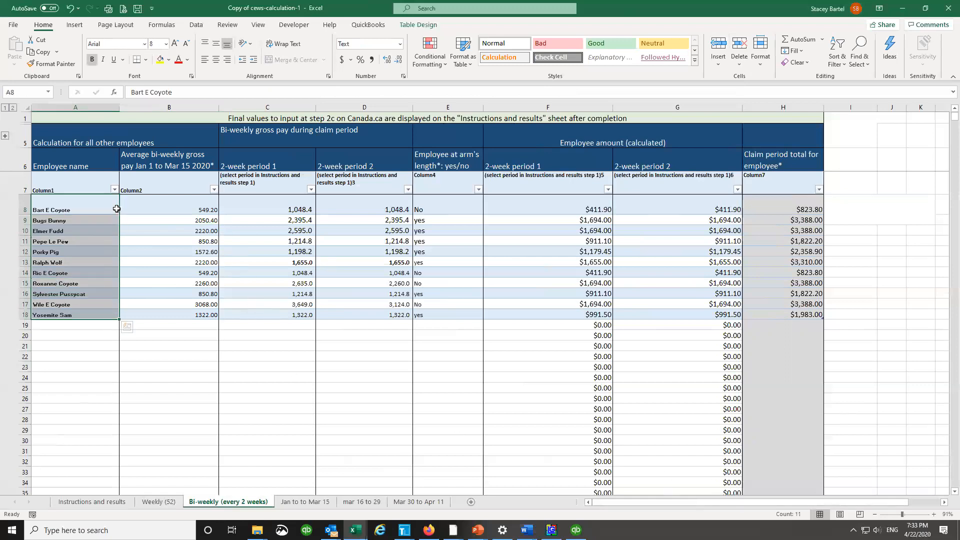
pyautogui.click(81, 182)
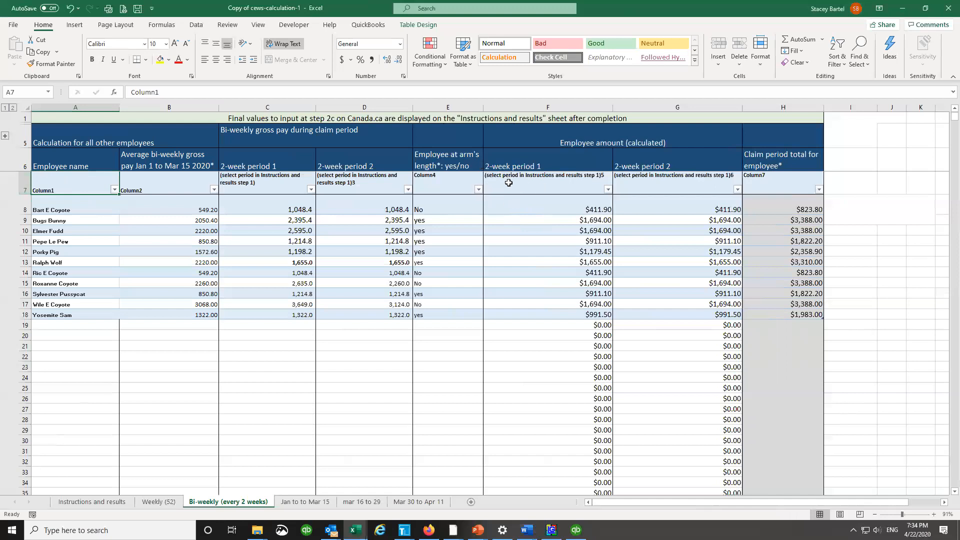
pyautogui.moveTo(79, 211); pyautogui.dragTo(78, 316)
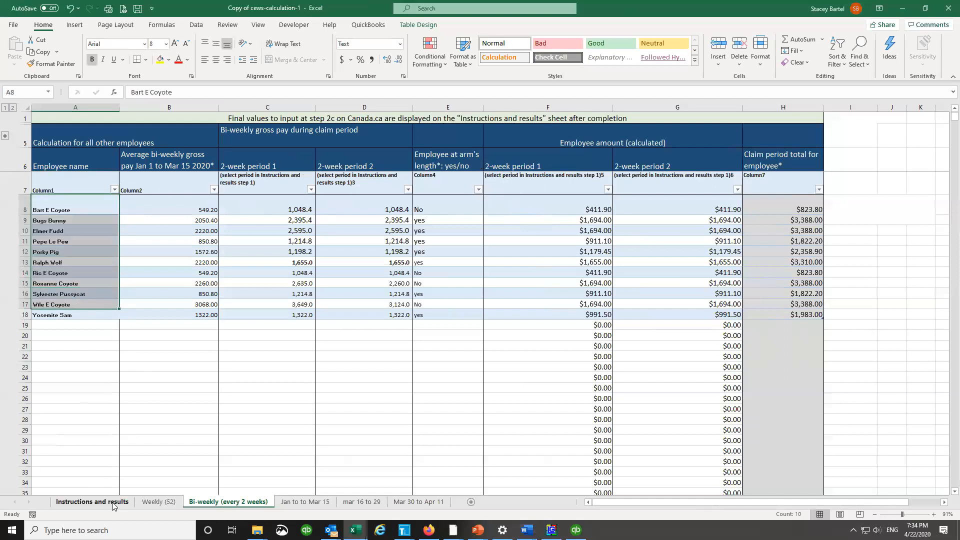
# Step: Overwrite the total number of eligible employees in L27 on the Instructions and results sheet with 11
pyautogui.click(92, 501)
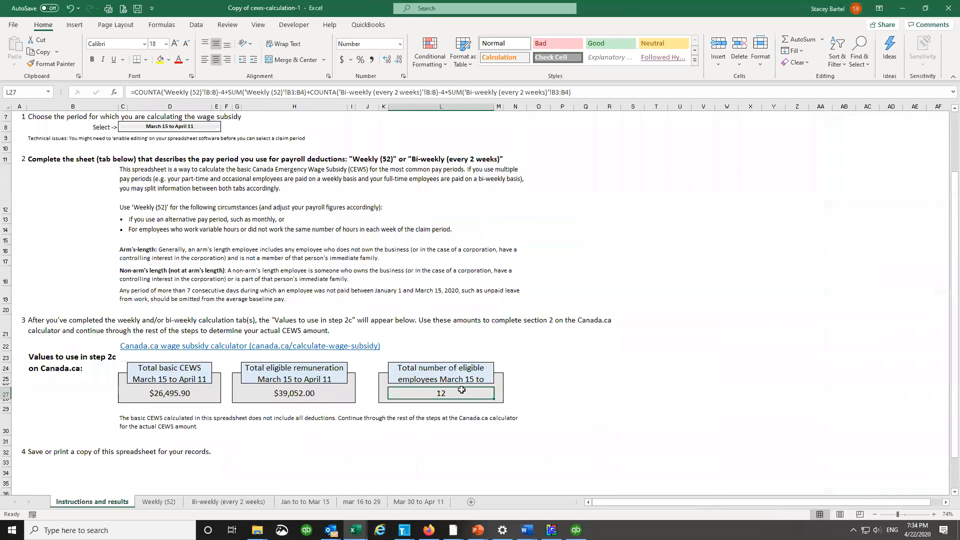
pyautogui.write('11')
pyautogui.press('Return')
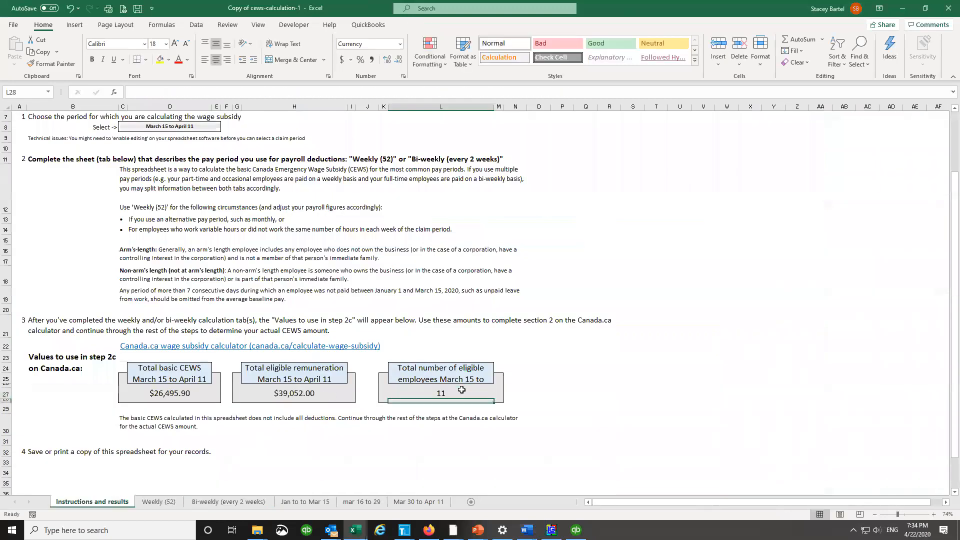
# Step: Check the total eligible remuneration in H27 against the sum of the bi-weekly gross pay in C8:D18
pyautogui.click(303, 391)
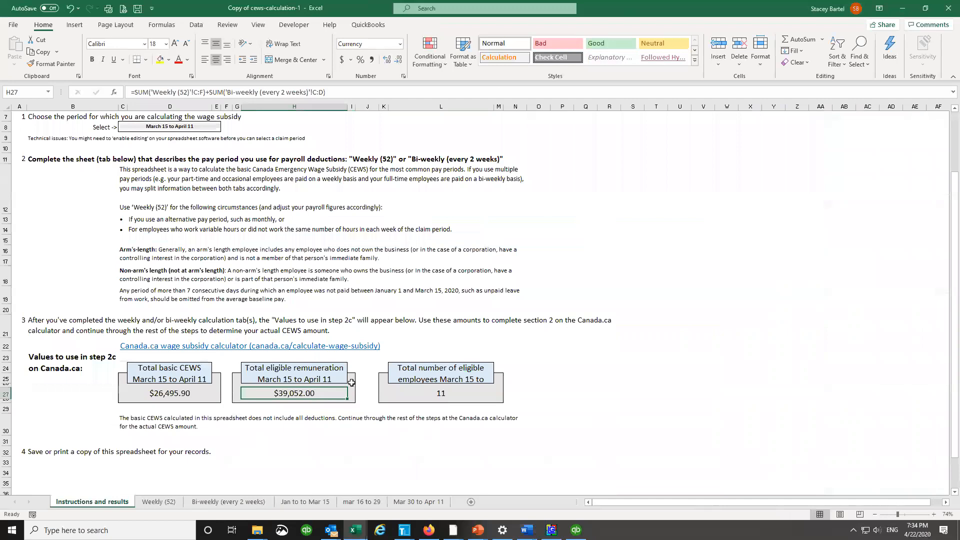
pyautogui.click(242, 507)
pyautogui.moveTo(281, 210); pyautogui.dragTo(378, 316)
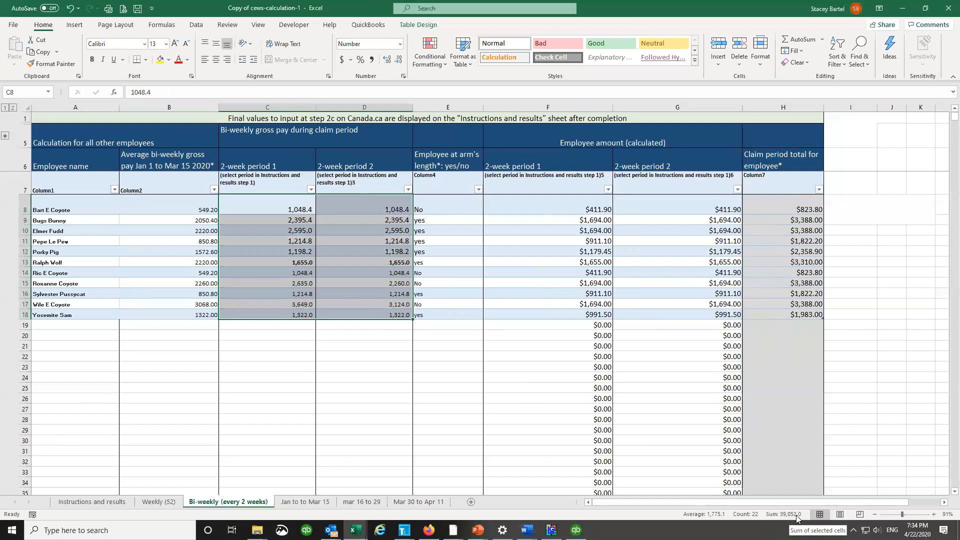
pyautogui.click(155, 504)
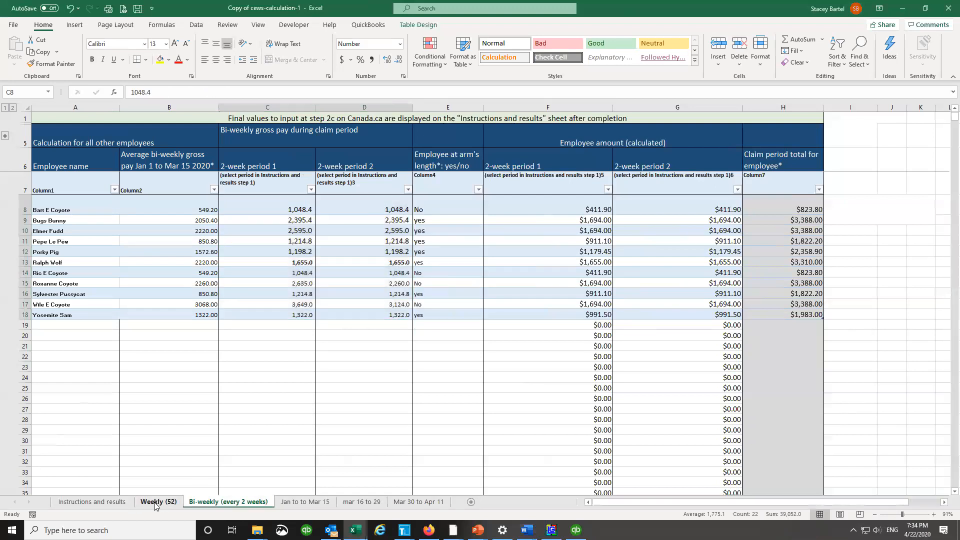
pyautogui.click(91, 502)
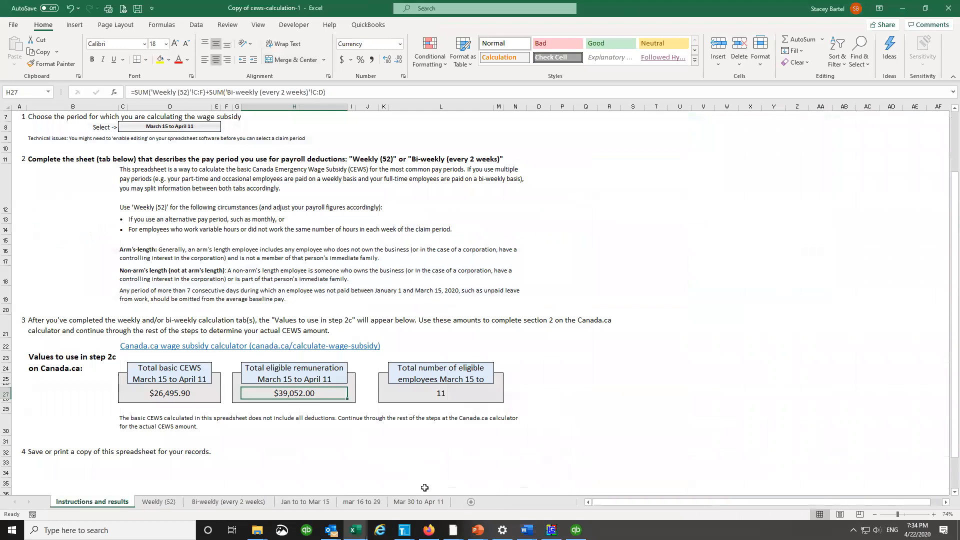
# Step: Check the total basic CEWS in D27 against the sum of the claim period totals in H8:H18 on the Bi-weekly sheet
pyautogui.click(196, 396)
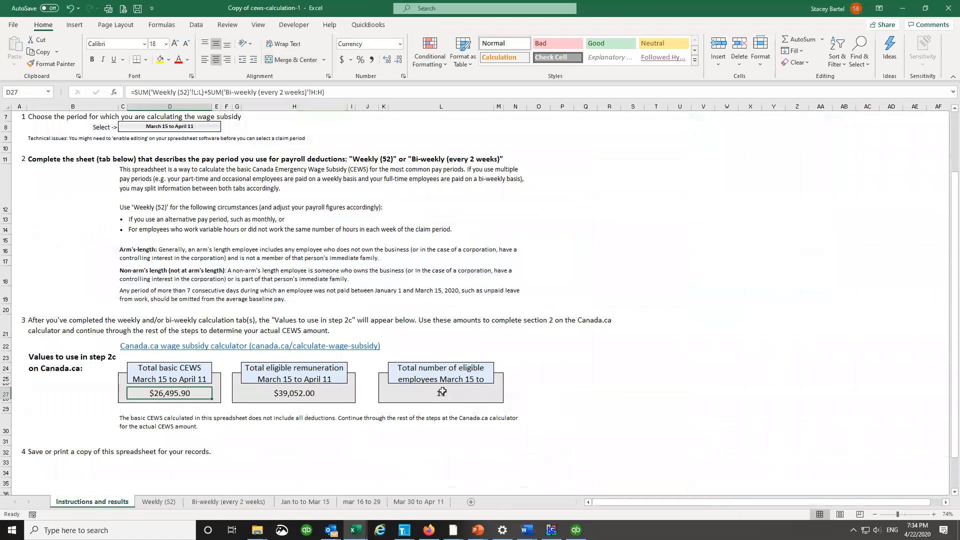
pyautogui.click(230, 503)
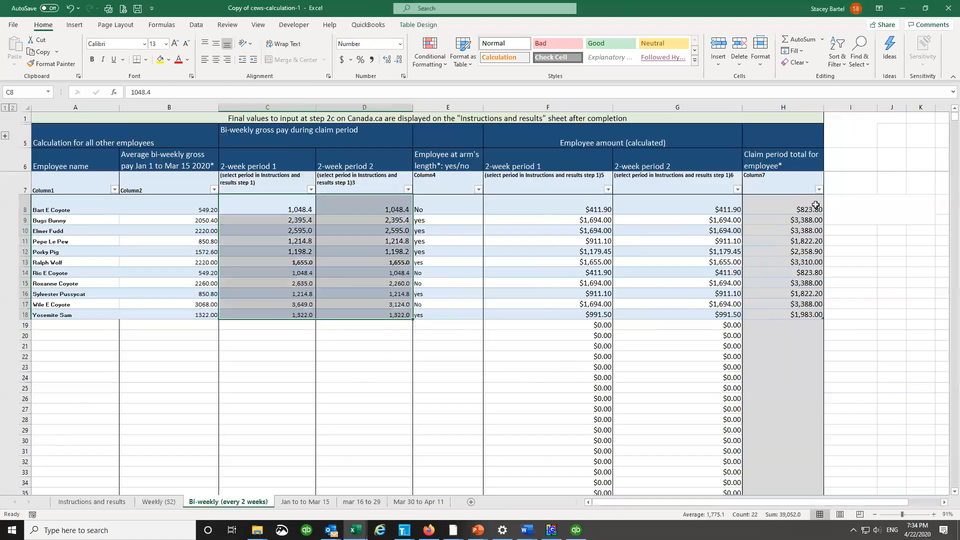
pyautogui.moveTo(815, 205); pyautogui.dragTo(817, 315)
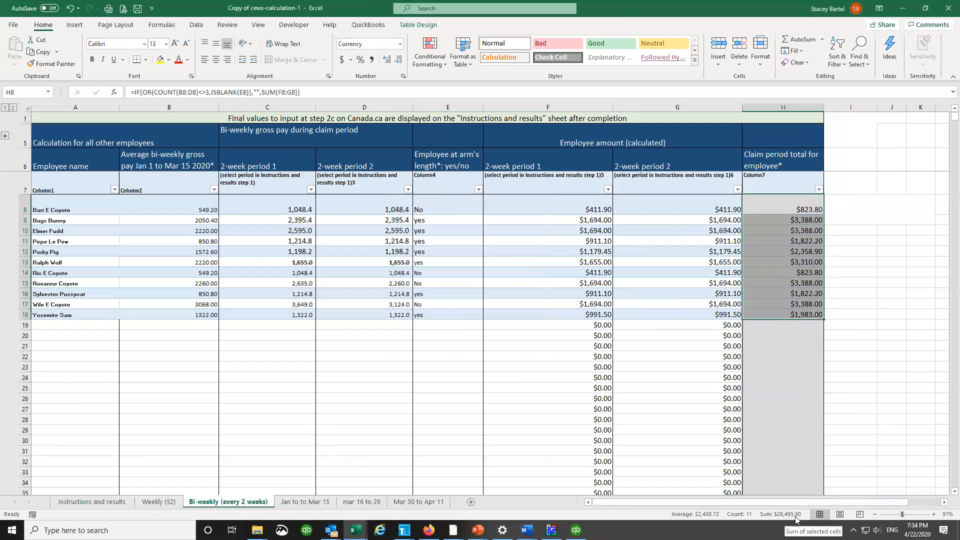
pyautogui.click(67, 502)
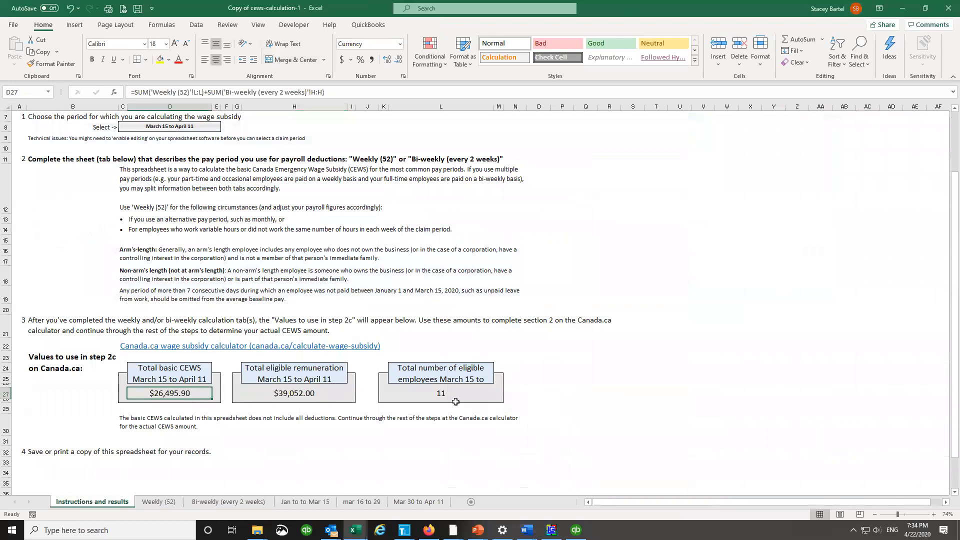
pyautogui.scroll(-3, 455, 402)
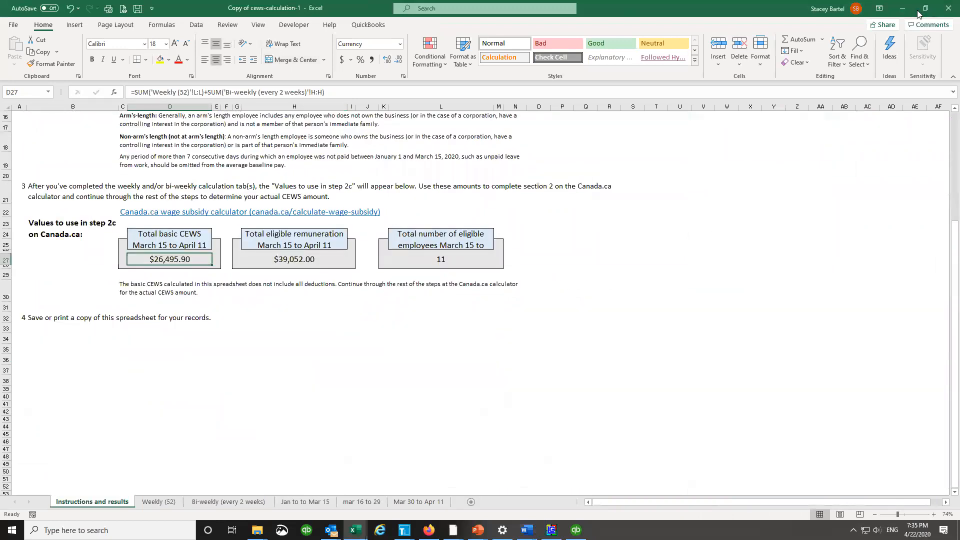
# Step: Save a copy of the workbook as "April 11 Cews Claim with supporting documentation" in the Acme Factory - Sample Company folder
pyautogui.click(13, 25)
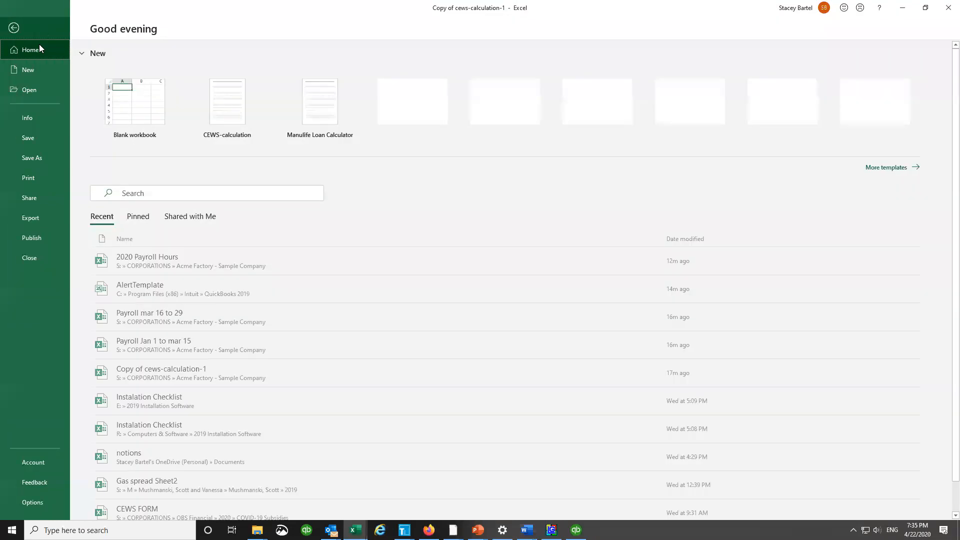
pyautogui.click(43, 161)
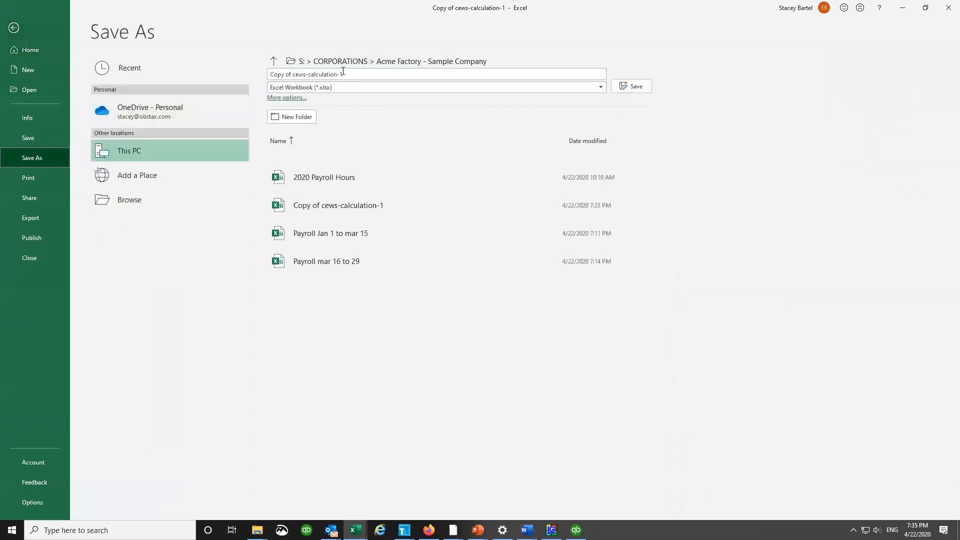
pyautogui.click(351, 75)
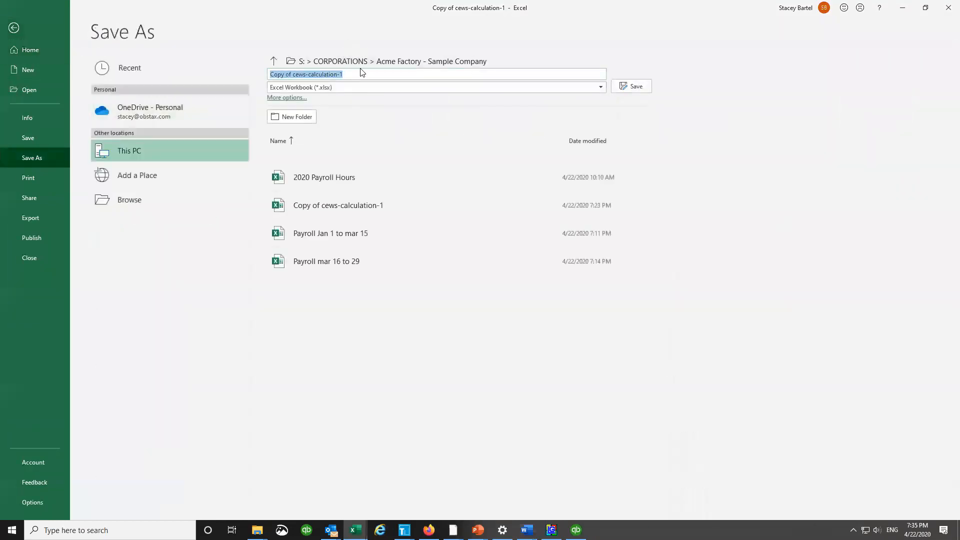
pyautogui.write('Ap')
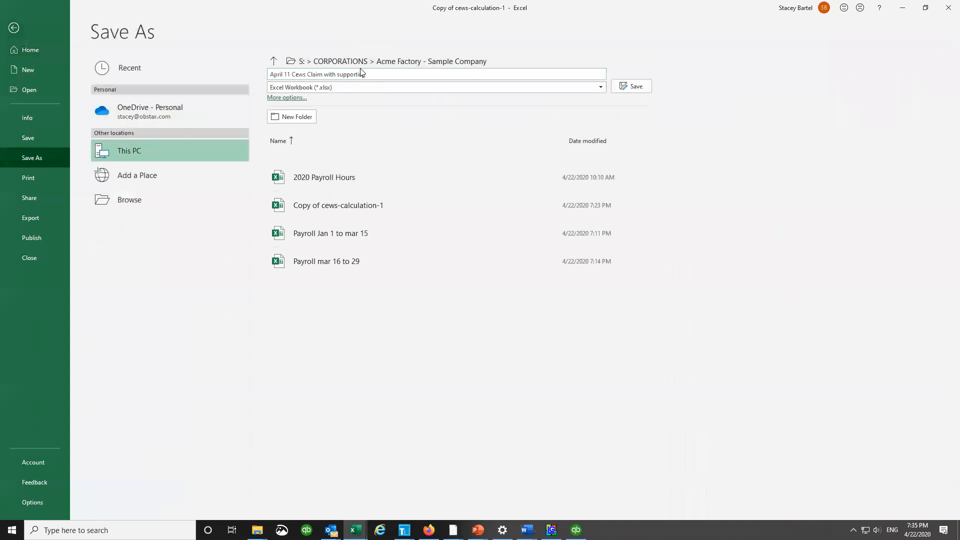
pyautogui.write('documentation')
pyautogui.press('Return')
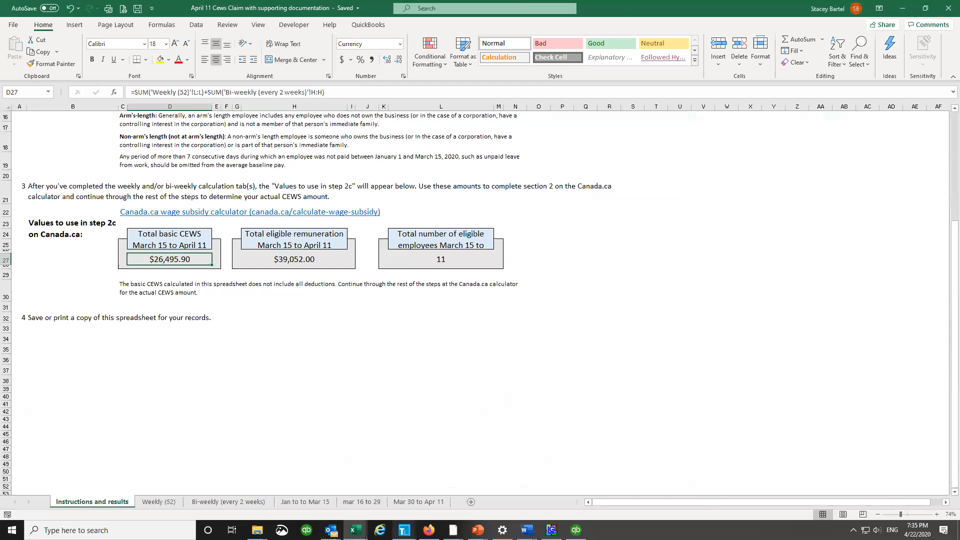
# Step: Switch to Firefox, show the Calculate your subsidy amount page and place its window beside the workbook's totals
pyautogui.click(429, 531)
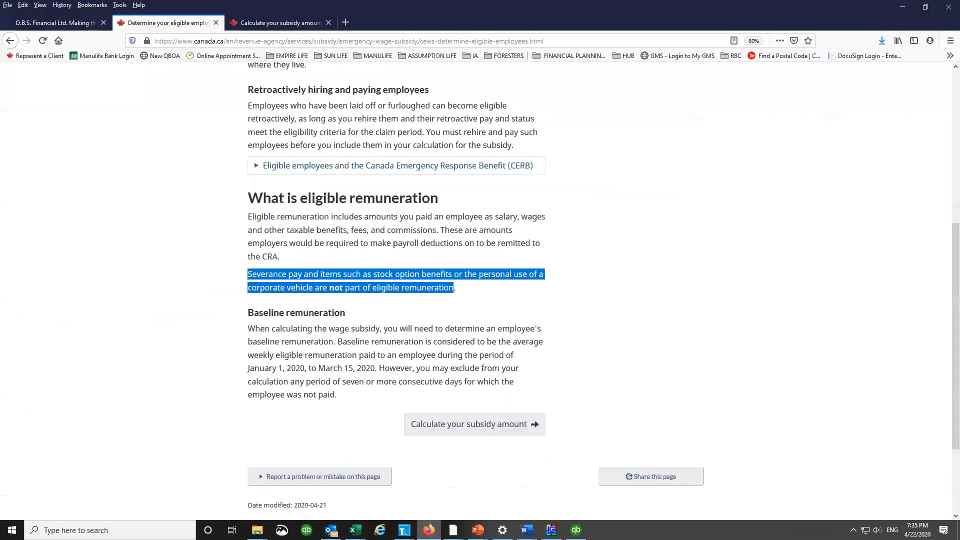
pyautogui.click(280, 22)
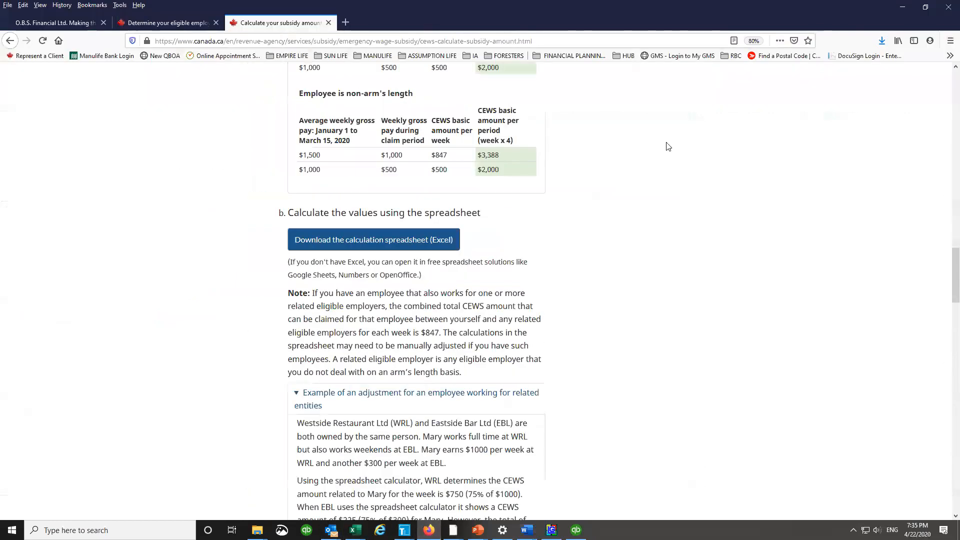
pyautogui.click(925, 7)
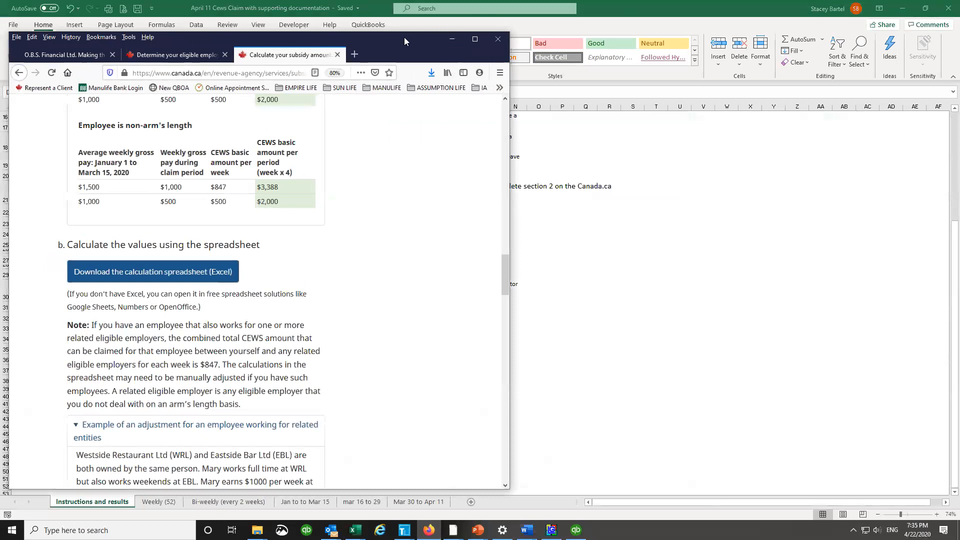
pyautogui.moveTo(434, 39); pyautogui.dragTo(864, 38)
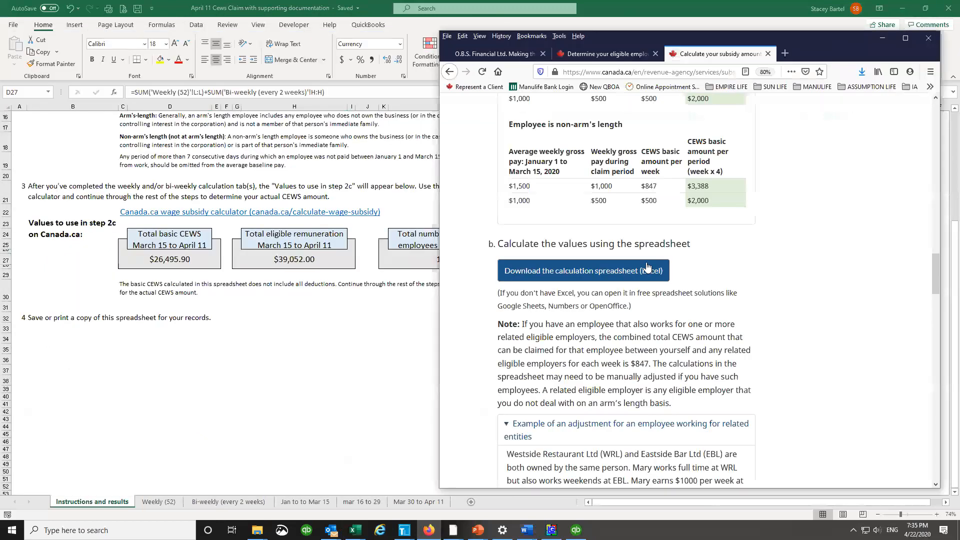
# Step: Enter 11 as the total number of eligible employees in step 2c of the Canada.ca calculator
pyautogui.scroll(3, 688, 280)
pyautogui.scroll(6, 688, 280)
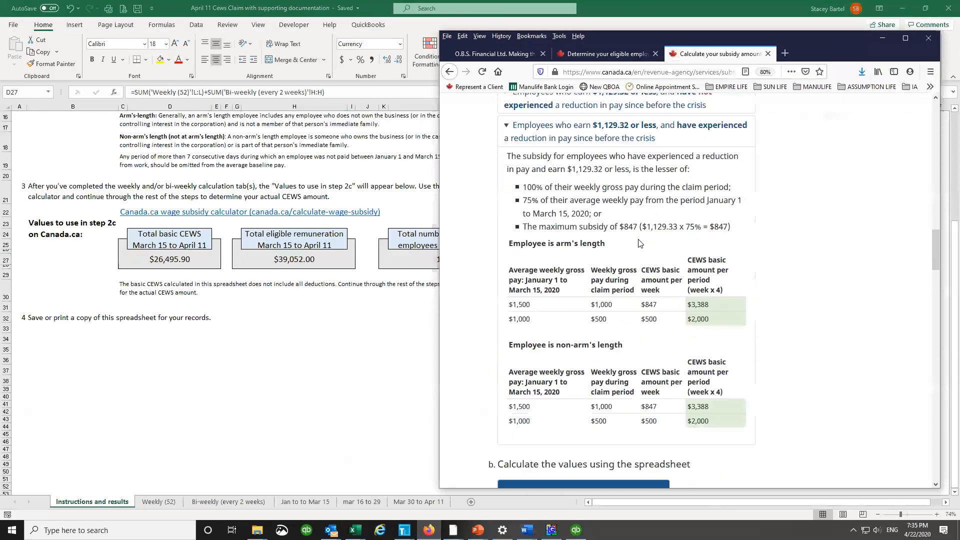
pyautogui.click(530, 156)
pyautogui.scroll(-18, 631, 269)
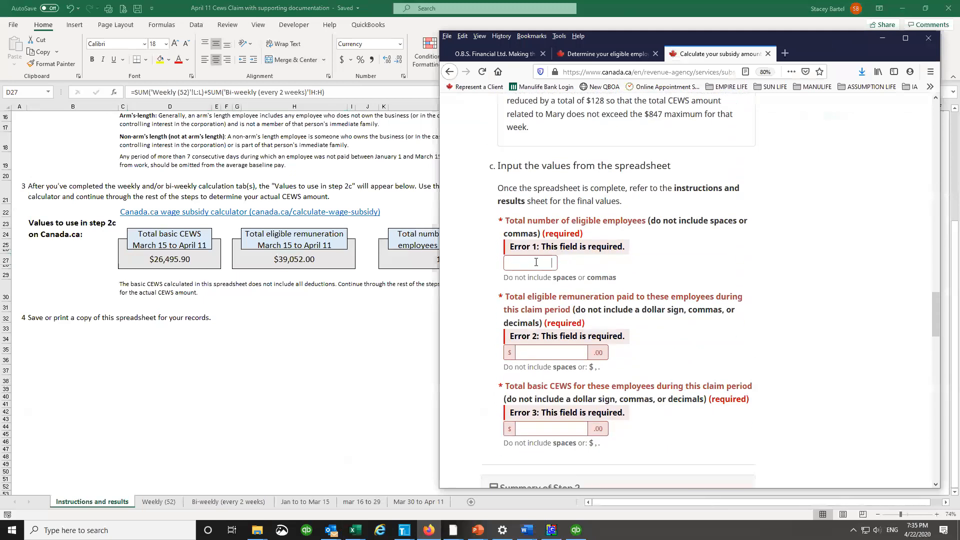
pyautogui.moveTo(788, 37); pyautogui.dragTo(812, 35)
pyautogui.write('11')
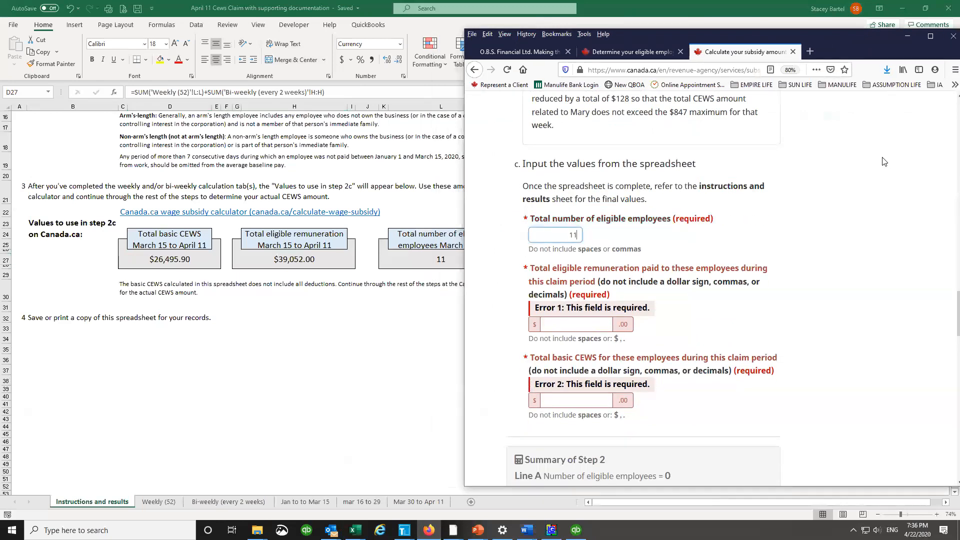
# Step: Shrink the workbook window beside the calculator and enter 39052 as the total eligible remuneration for the claim period
pyautogui.click(598, 328)
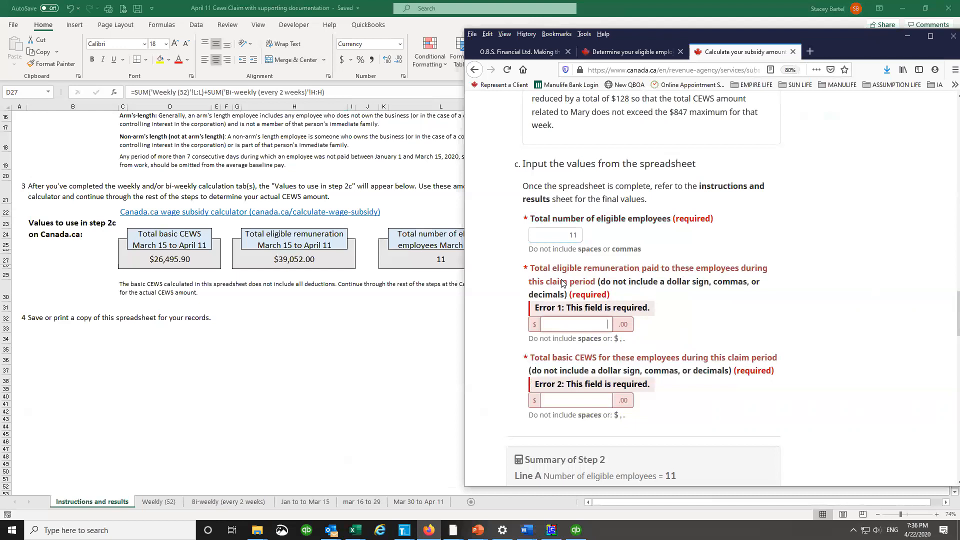
pyautogui.click(314, 265)
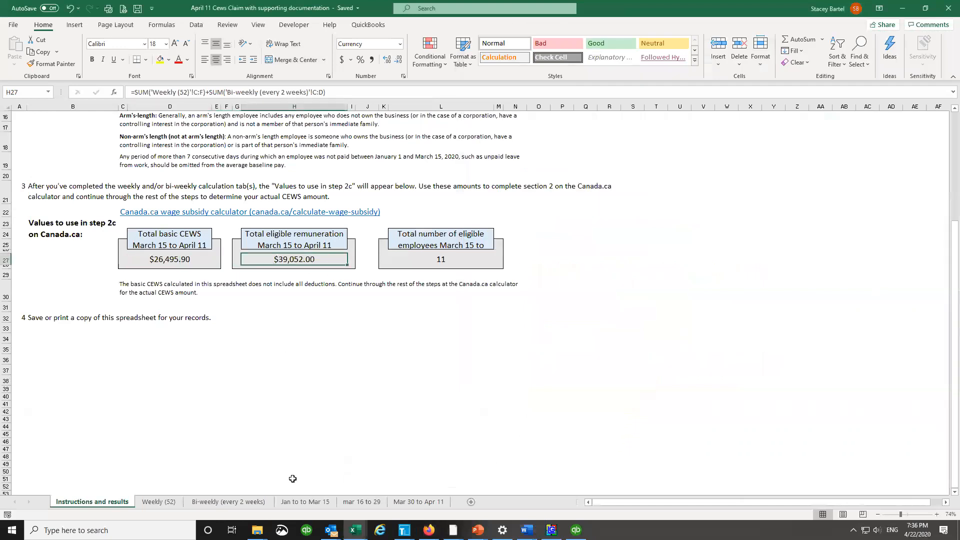
pyautogui.click(228, 501)
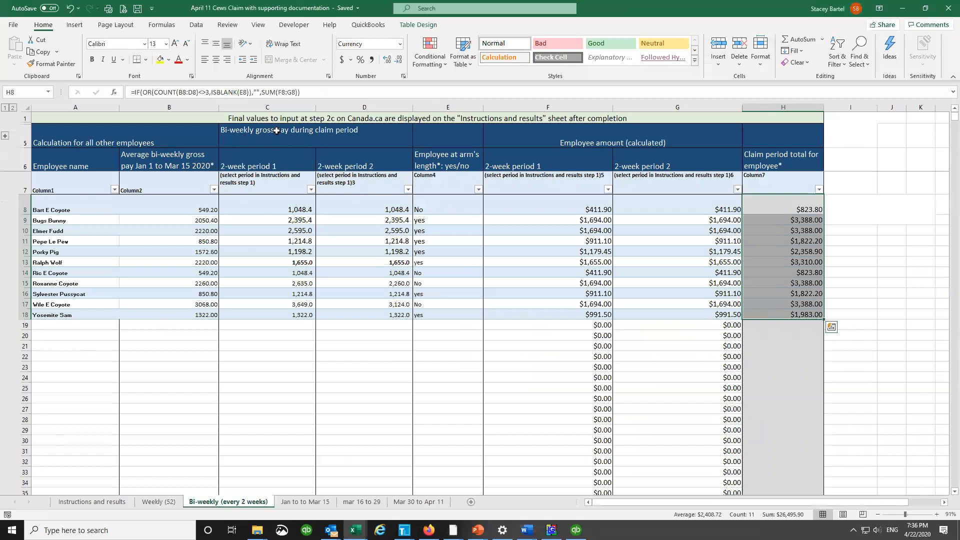
pyautogui.click(93, 502)
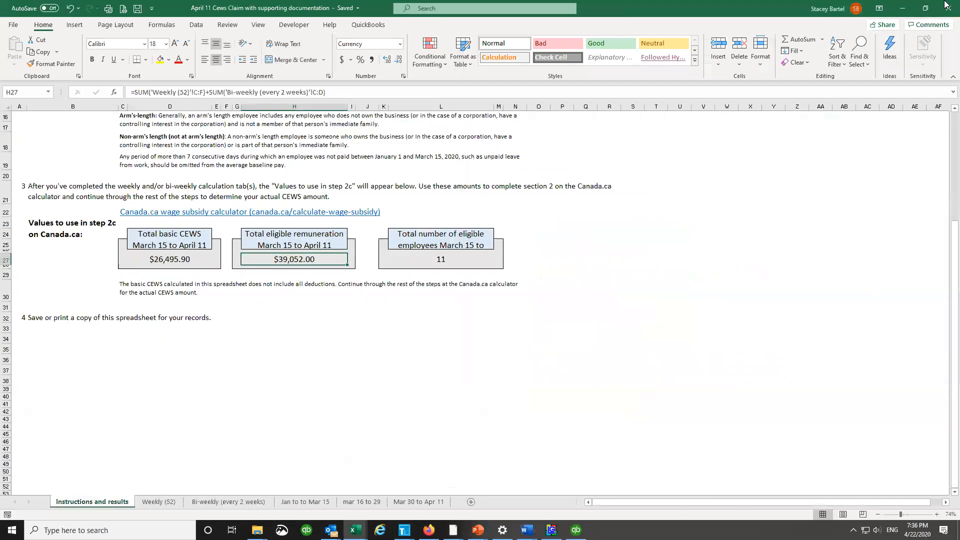
pyautogui.click(926, 8)
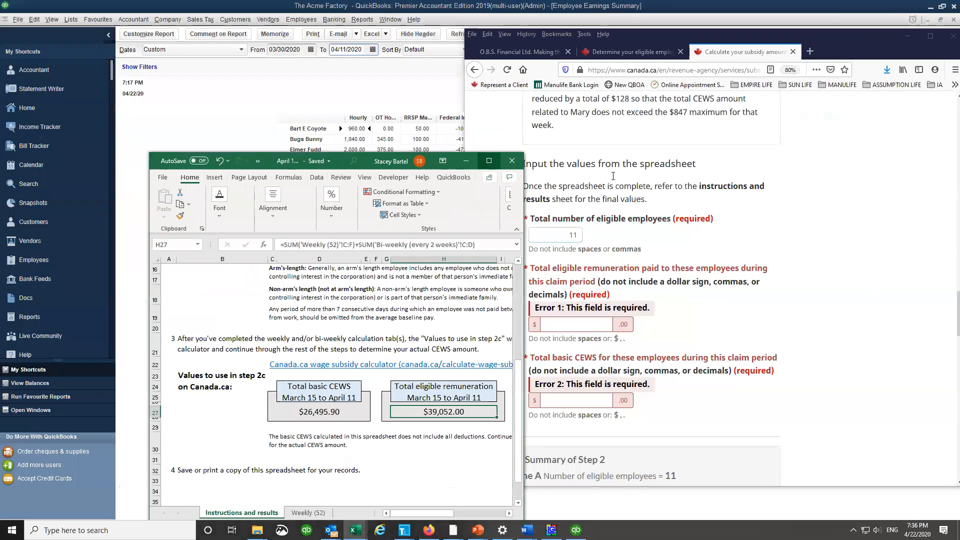
pyautogui.click(583, 328)
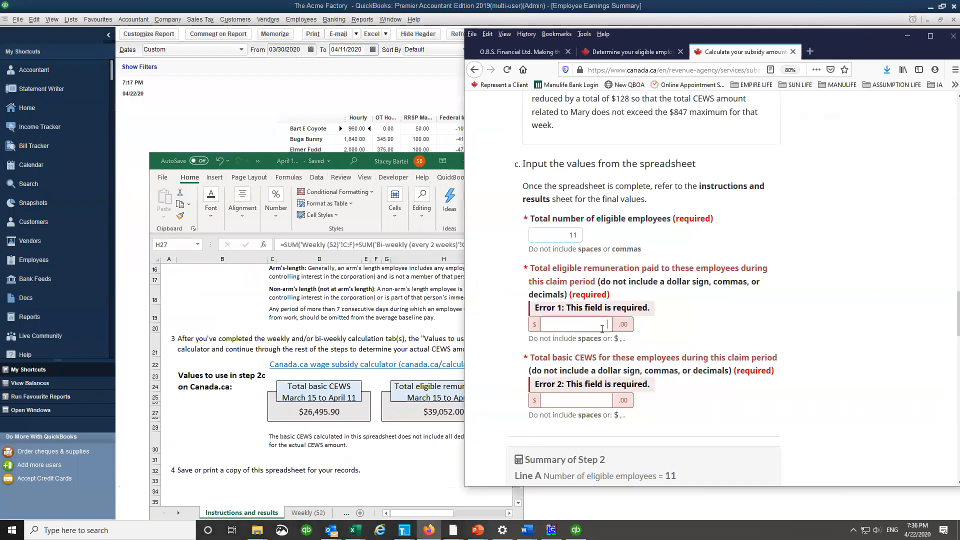
pyautogui.write('39052')
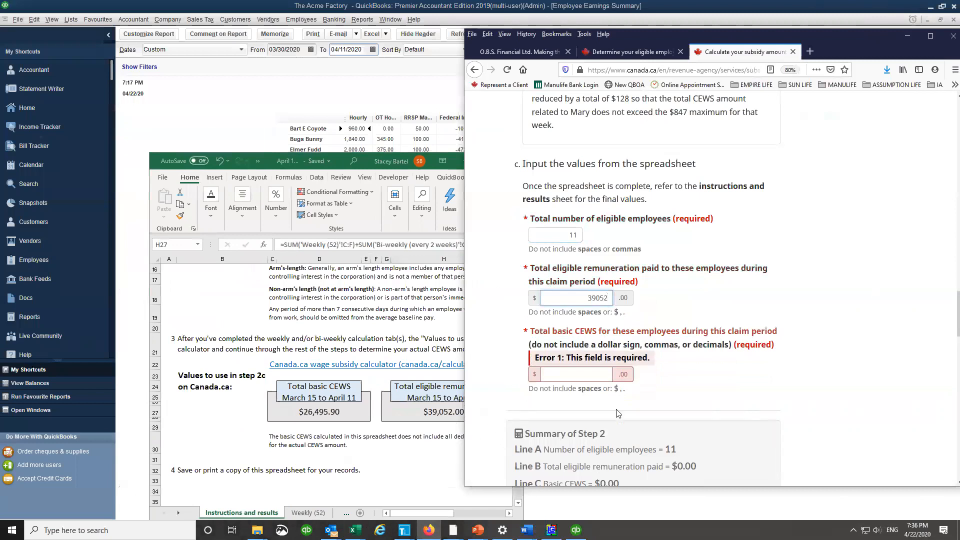
# Step: Enter 26495 as the total basic CEWS for the claim period and review the Summary of Step 2
pyautogui.click(592, 374)
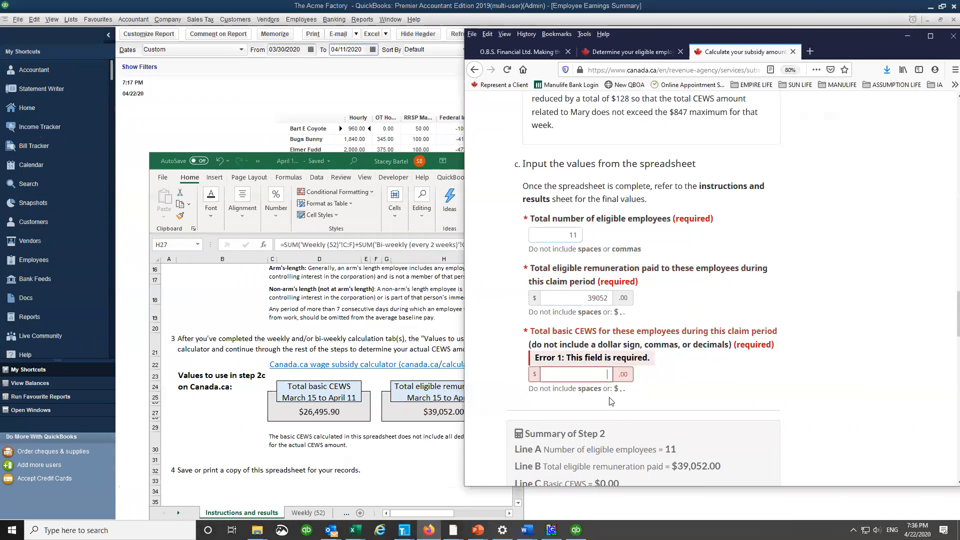
pyautogui.write('26495')
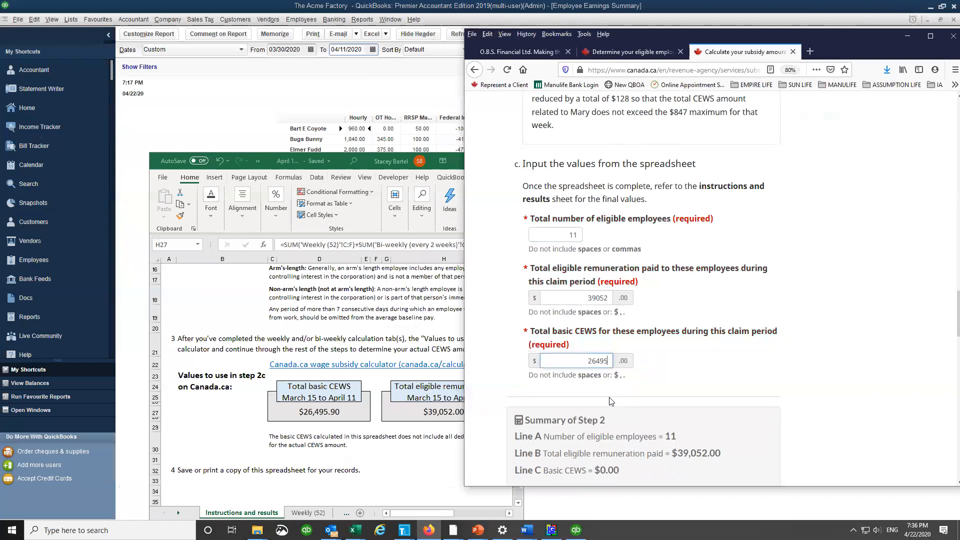
pyautogui.scroll(-10, 610, 401)
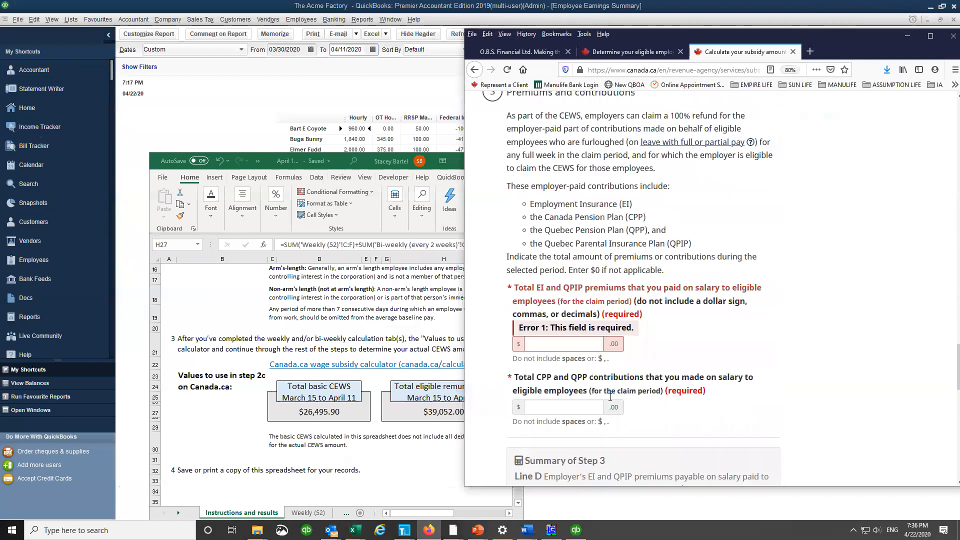
pyautogui.scroll(10, 617, 262)
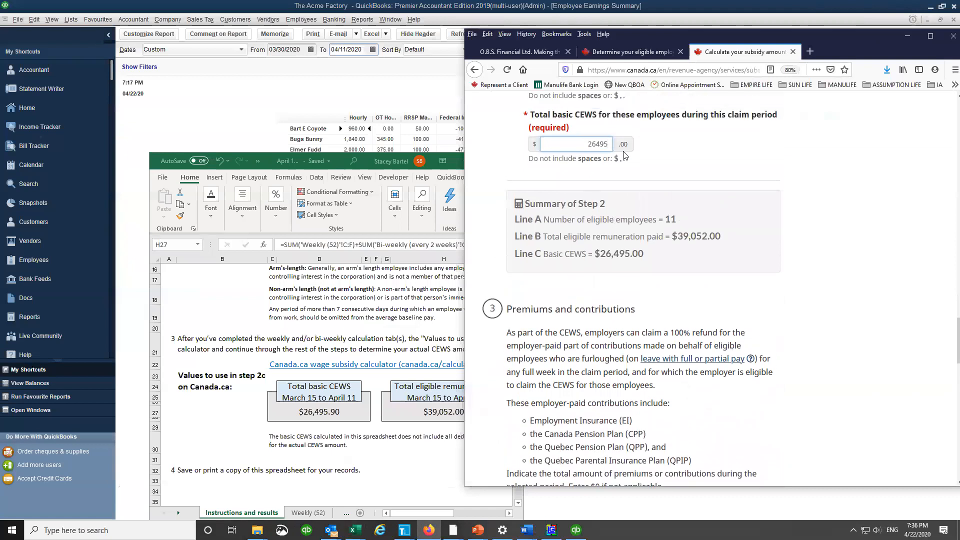
# Step: Change the total basic CEWS to 26496, rounding the workbook's figure to the nearest dollar
pyautogui.press('Tab')
pyautogui.click(611, 143)
pyautogui.press('BackSpace')
pyautogui.write('6')
pyautogui.press('Tab')
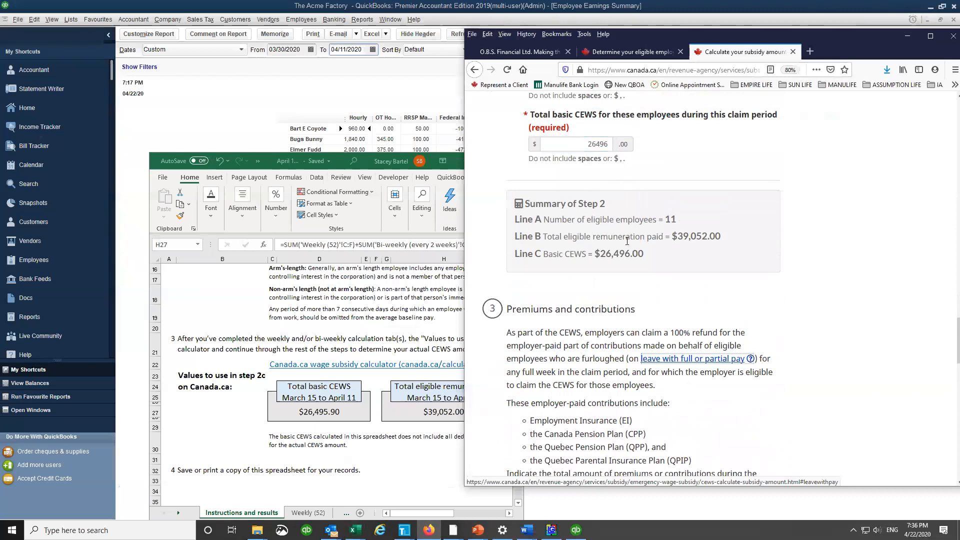
# Step: Enter 0 for both the EI and QPIP premiums and the CPP and QPP contributions in step 3
pyautogui.scroll(-5, 627, 241)
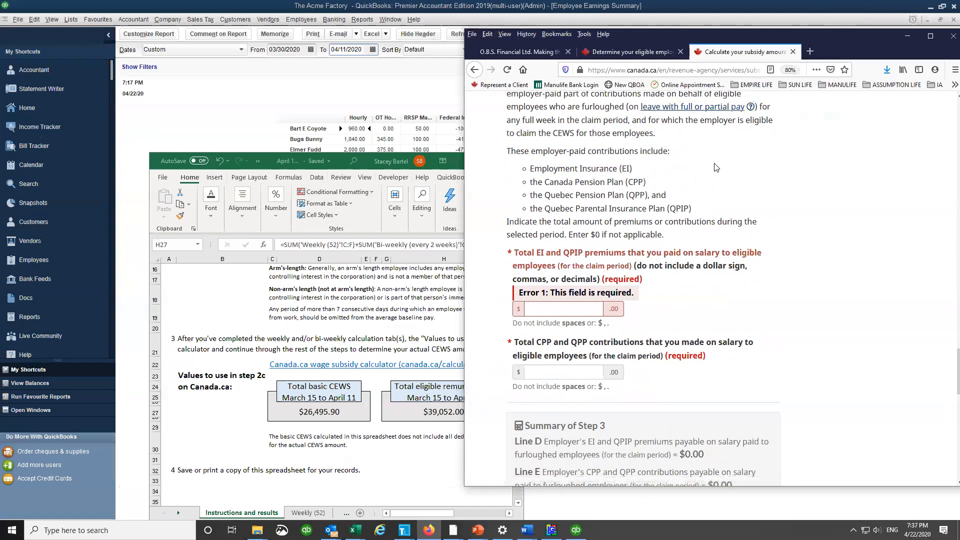
pyautogui.moveTo(698, 107); pyautogui.dragTo(650, 95)
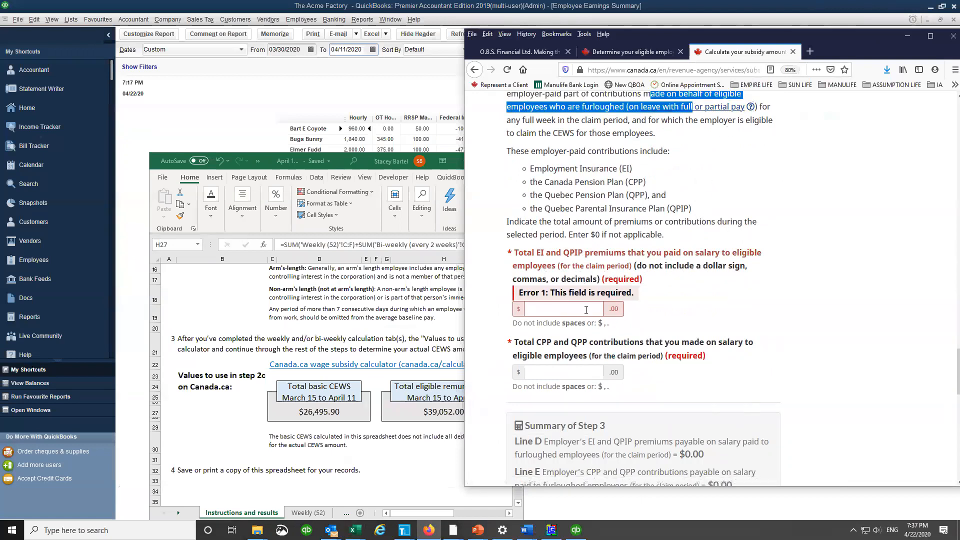
pyautogui.click(586, 310)
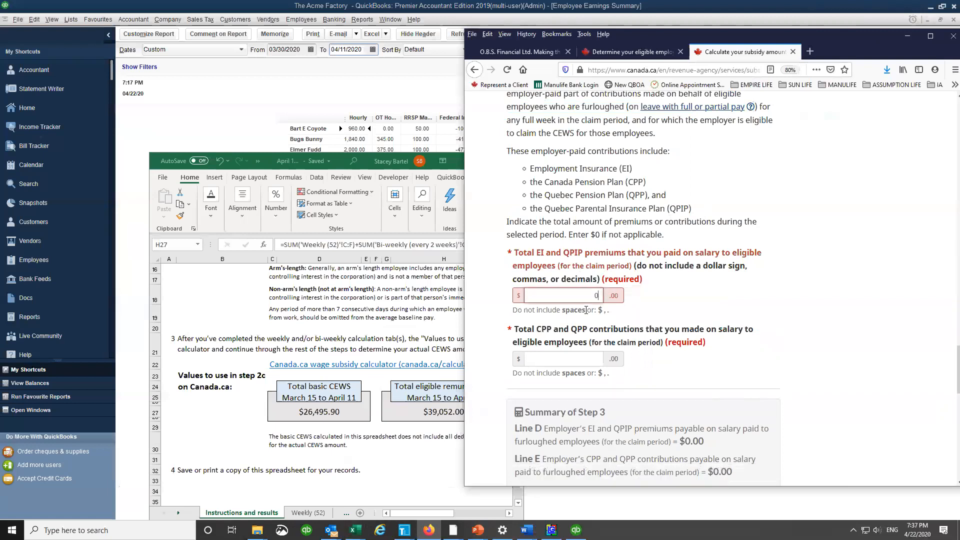
pyautogui.press('Tab')
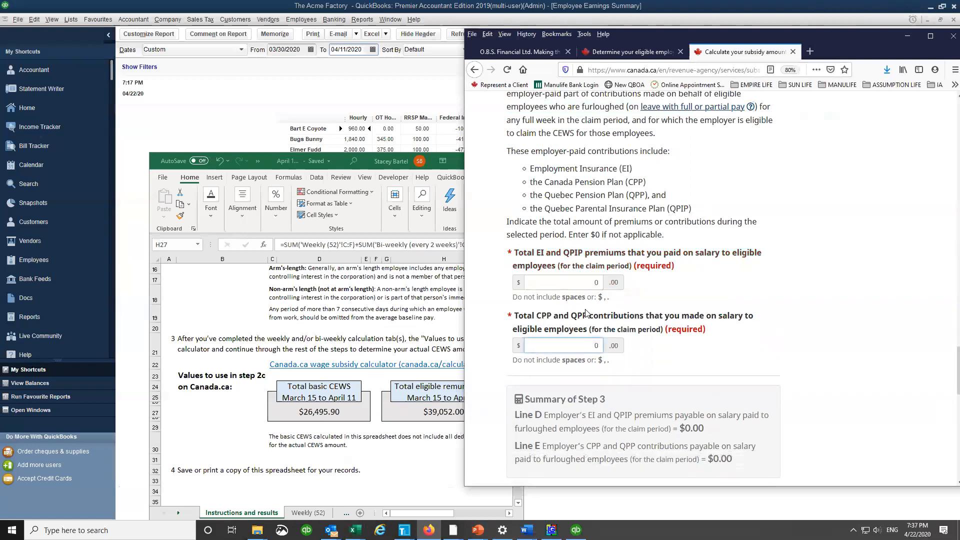
pyautogui.write('0')
pyautogui.press('Tab')
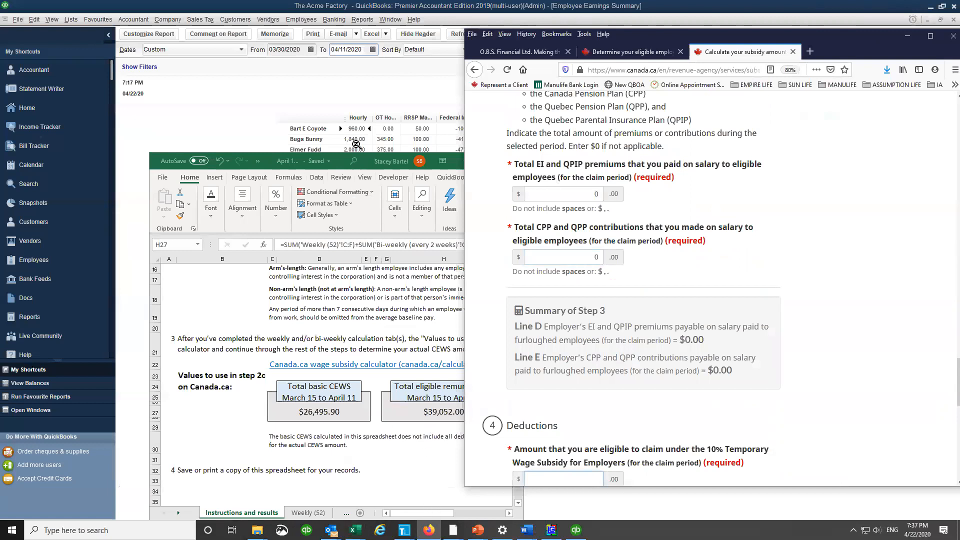
# Step: Enlarge the workbook window and review the row 13 employee's gross pay for both two-week periods on the Bi-weekly sheet
pyautogui.click(343, 153)
pyautogui.moveTo(343, 154); pyautogui.dragTo(261, 98)
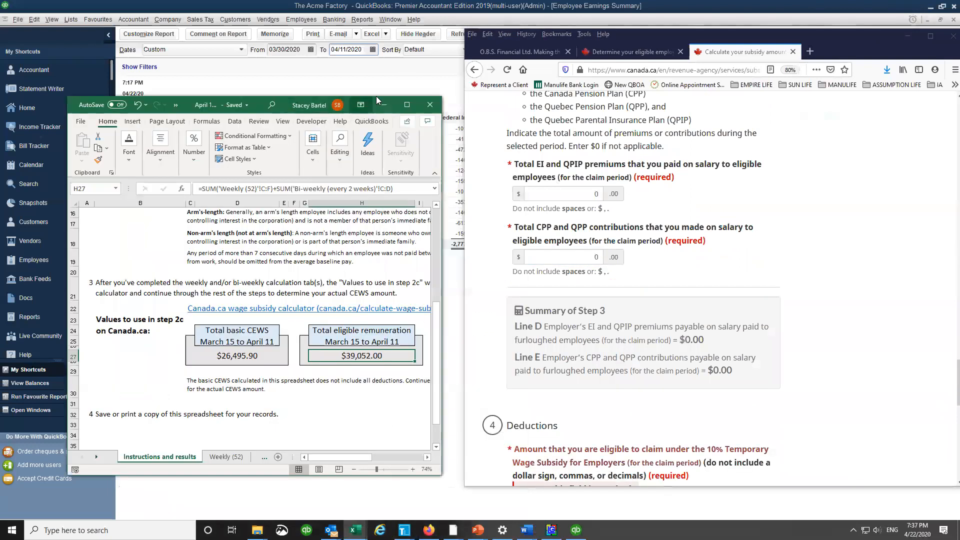
pyautogui.click(407, 104)
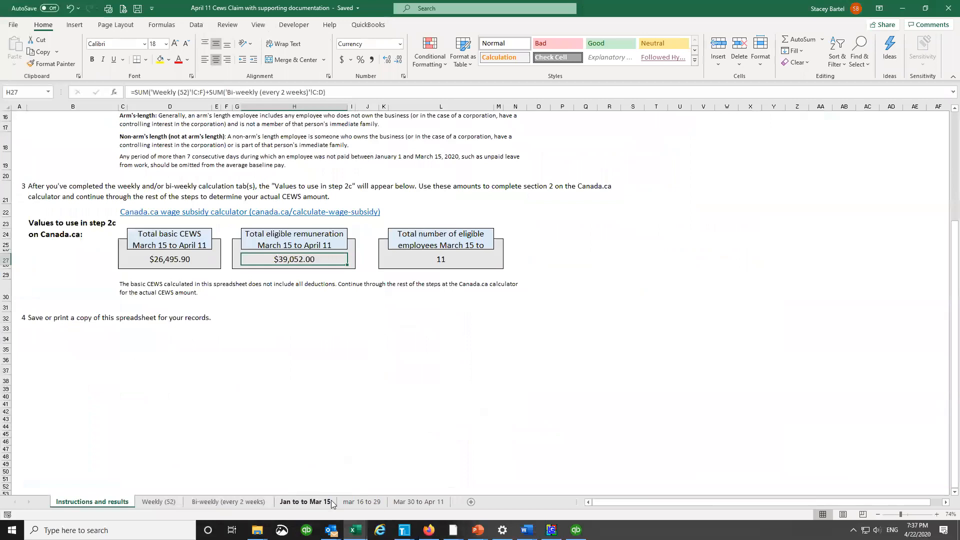
pyautogui.click(228, 501)
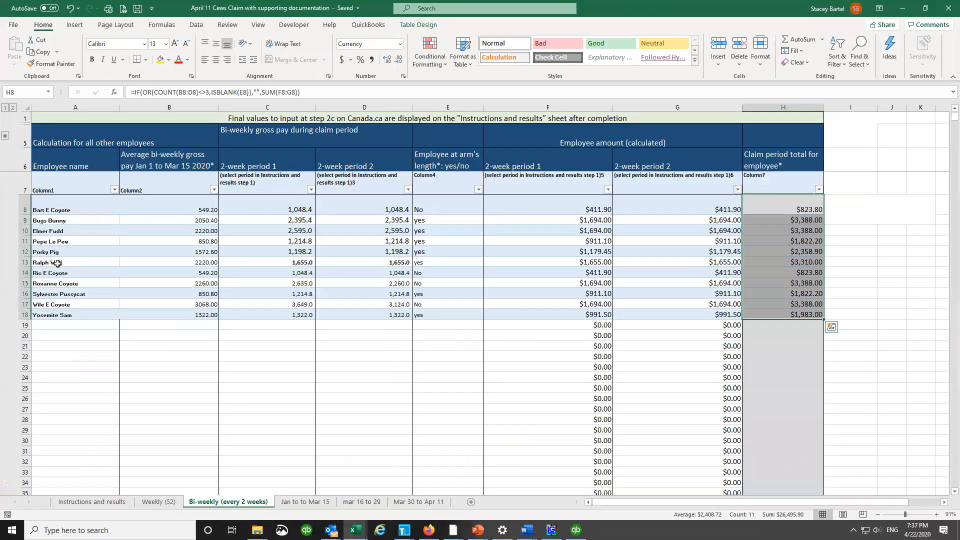
pyautogui.click(81, 266)
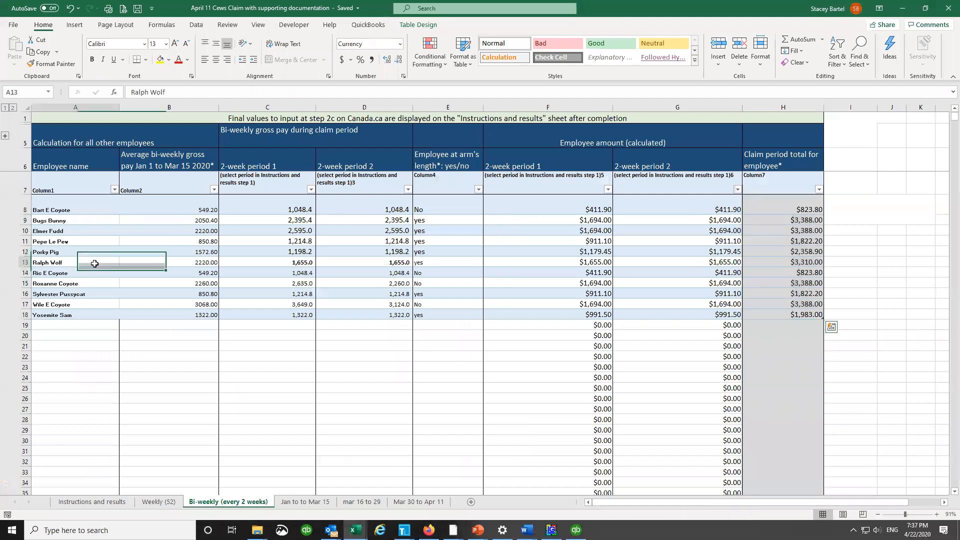
pyautogui.moveTo(295, 262); pyautogui.dragTo(372, 264)
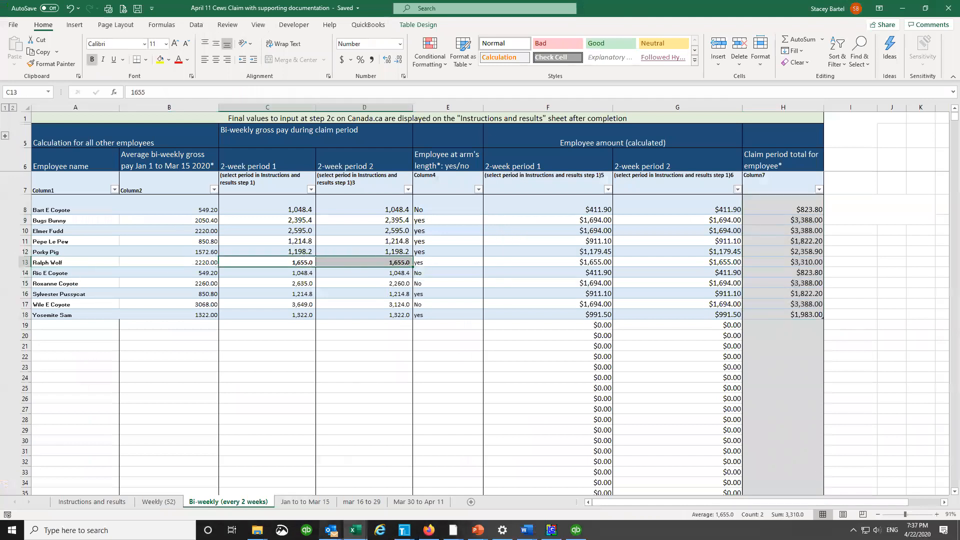
# Step: Unhide all hidden columns between B and AB on the mar 16 to 29 sheet
pyautogui.click(366, 502)
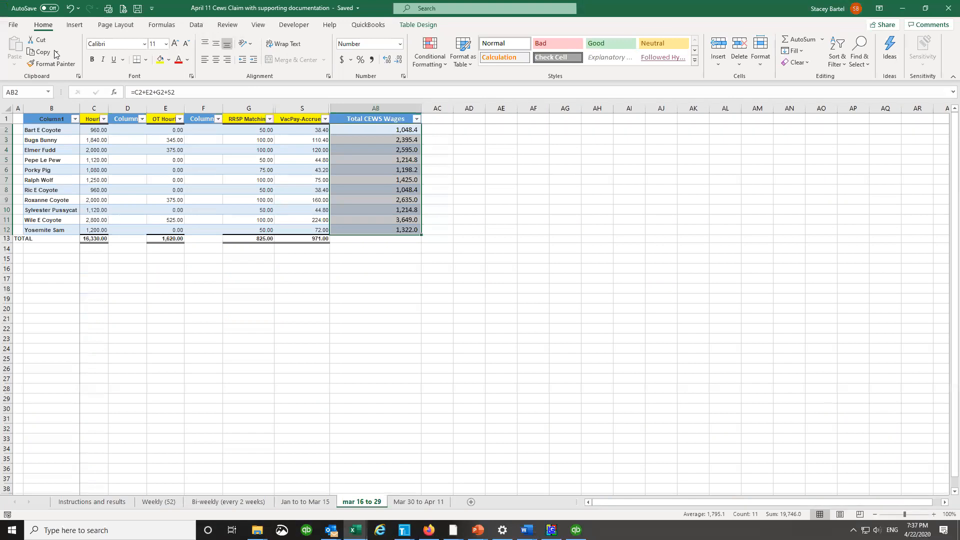
pyautogui.moveTo(65, 107); pyautogui.dragTo(381, 106)
pyautogui.rightClick(381, 106)
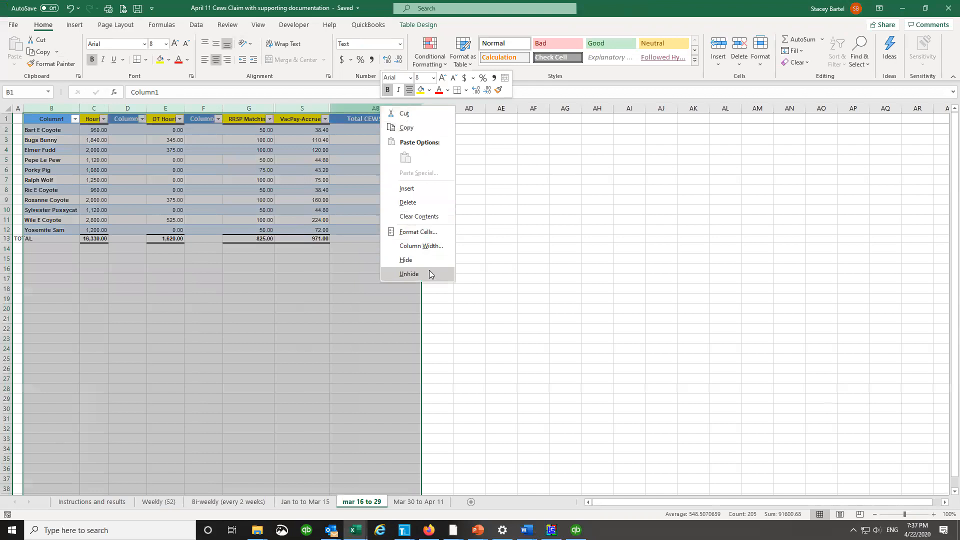
pyautogui.click(429, 271)
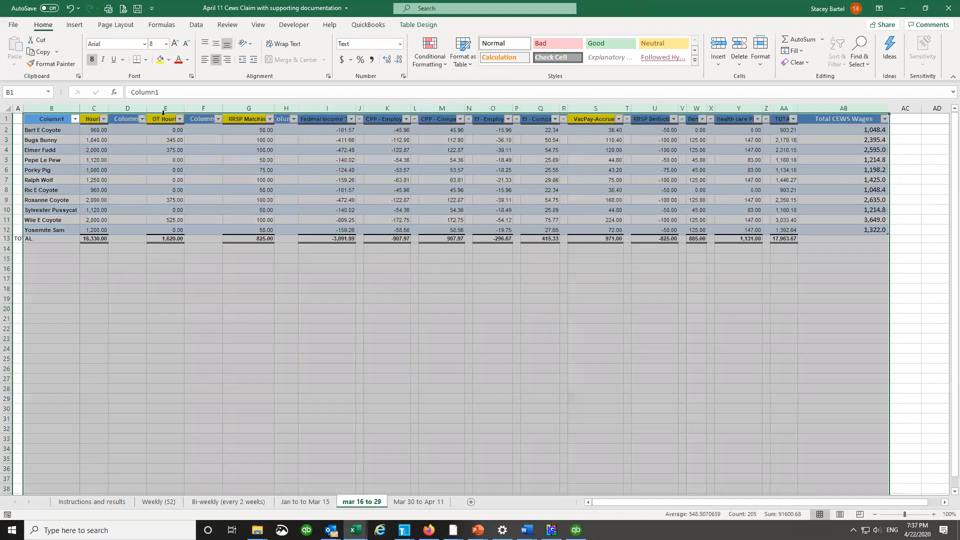
# Step: Narrow the blank spacer columns D, F and H together on the mar 16 to 29 sheet
pyautogui.click(139, 106)
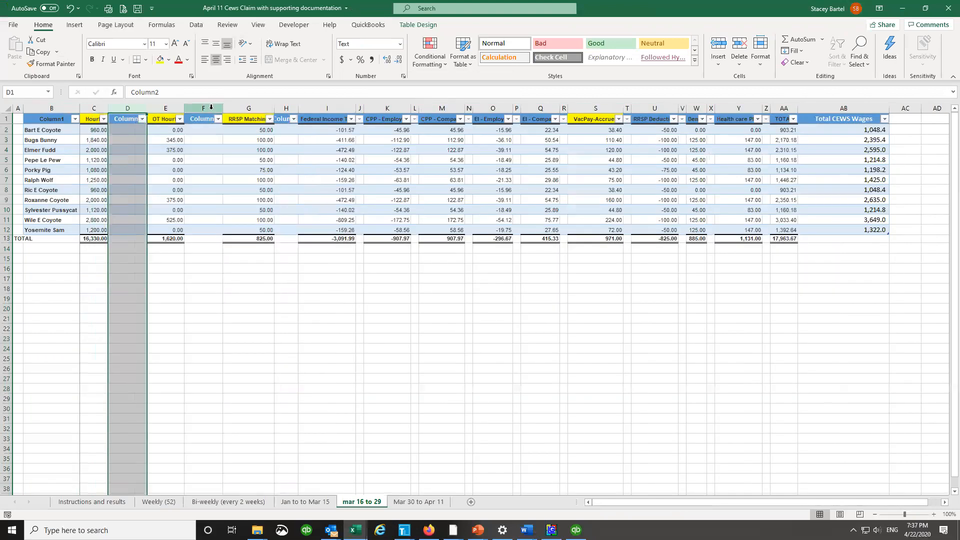
pyautogui.keyDown('ctrl'); pyautogui.click(203, 108); pyautogui.keyUp('ctrl')
pyautogui.keyDown('ctrl'); pyautogui.click(289, 109); pyautogui.keyUp('ctrl')
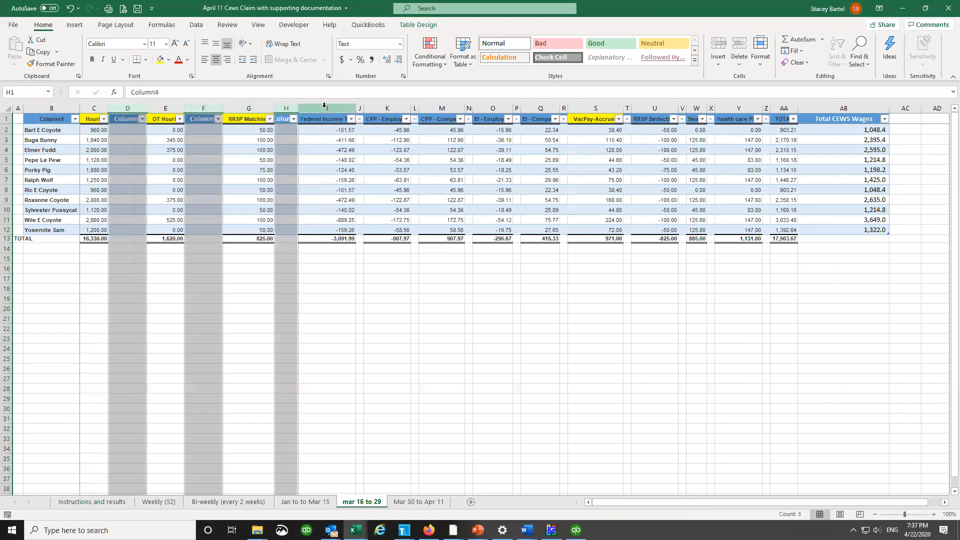
pyautogui.rightClick(288, 110)
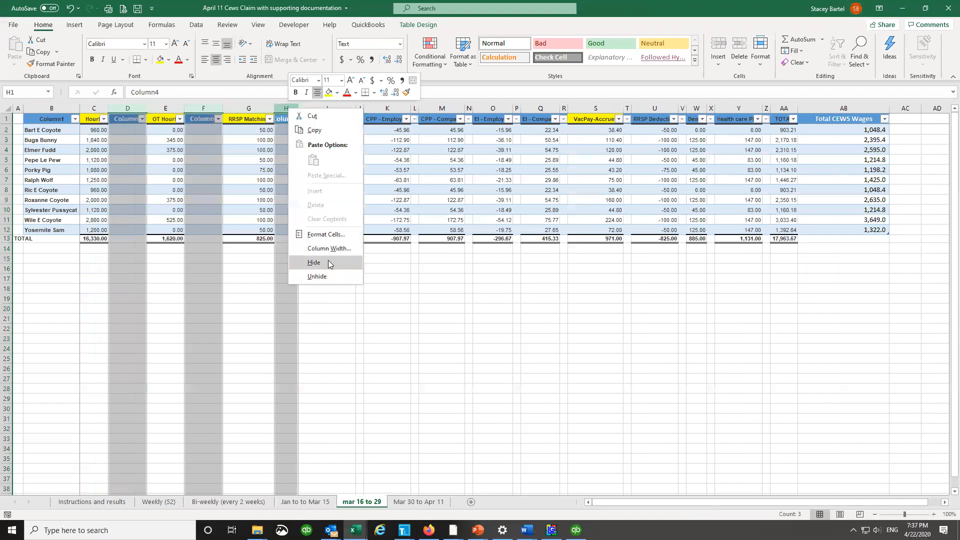
pyautogui.click(223, 110)
pyautogui.moveTo(222, 110); pyautogui.dragTo(193, 111)
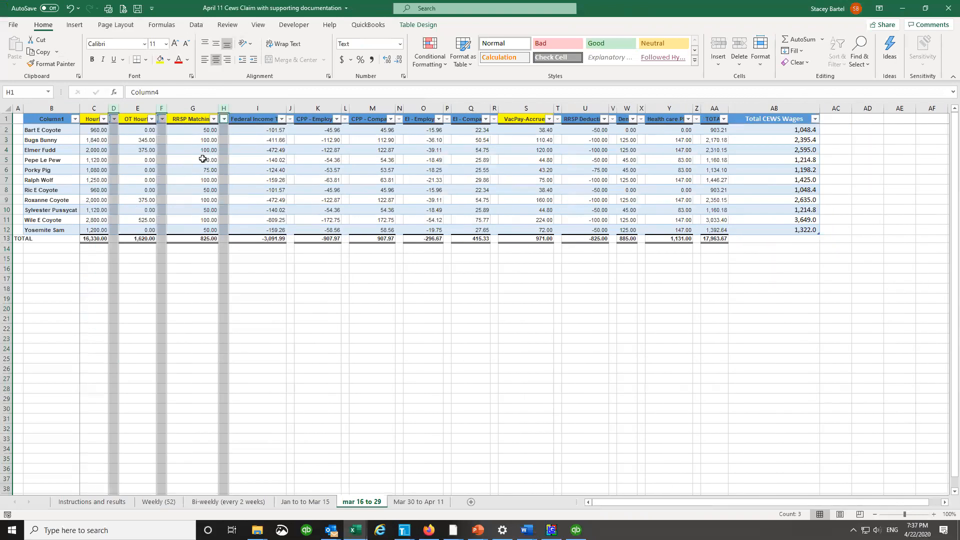
# Step: Enter a formula in AC7, beside Total CEWS Wages, adding the row's CPP - Company and EI - Company amounts
pyautogui.click(364, 121)
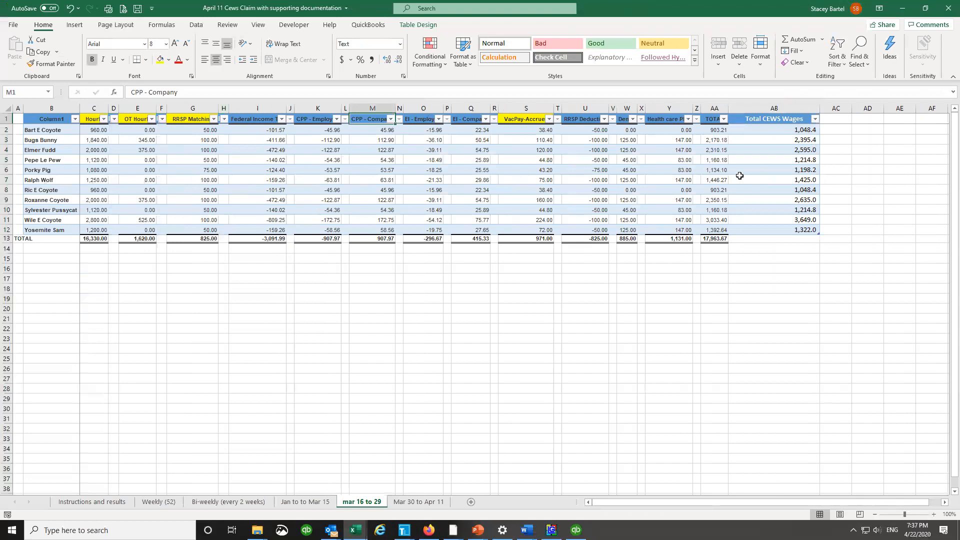
pyautogui.click(830, 179)
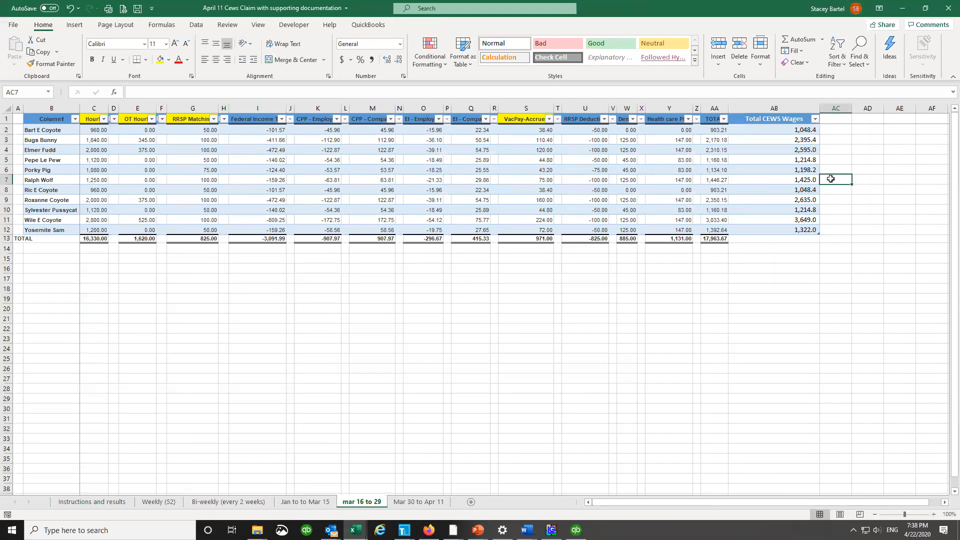
pyautogui.write('=')
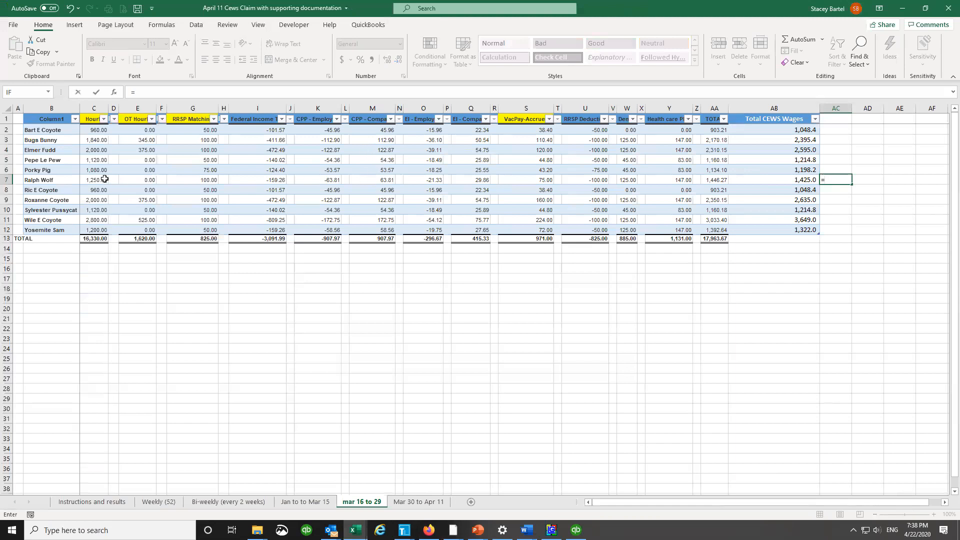
pyautogui.click(375, 179)
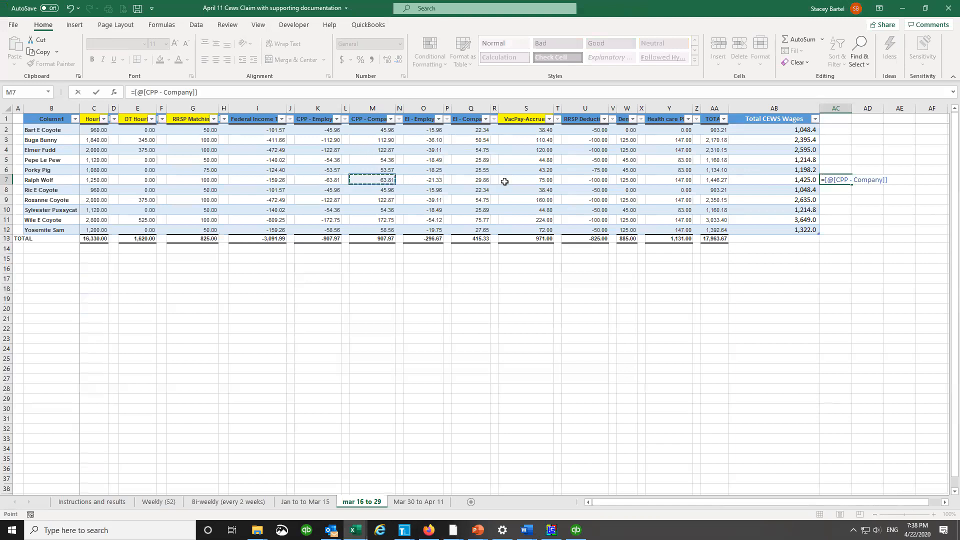
pyautogui.write('+')
pyautogui.click(481, 180)
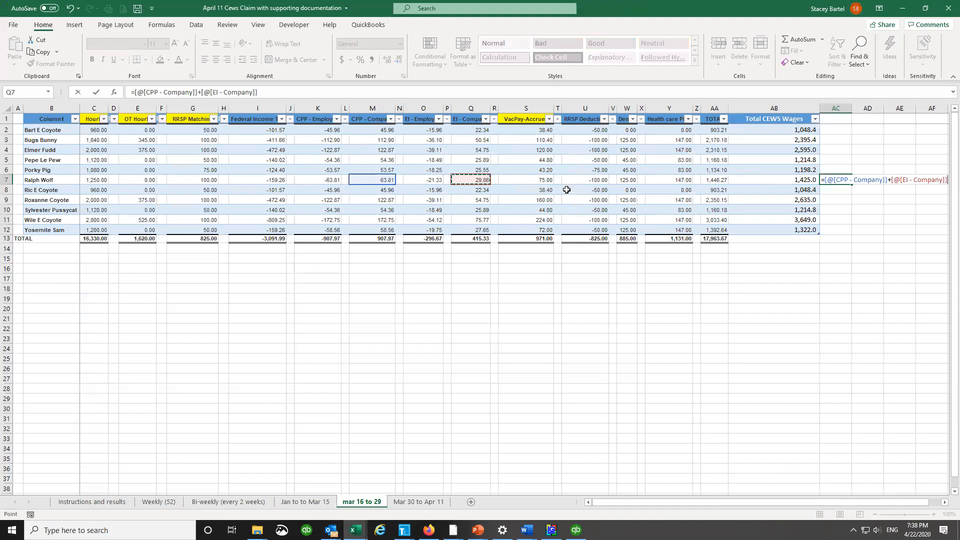
pyautogui.press('Return')
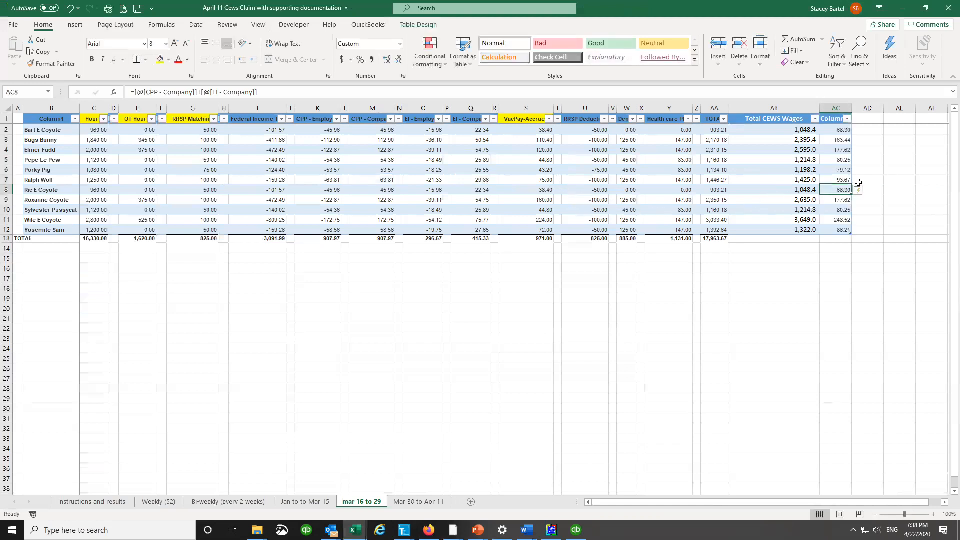
pyautogui.click(847, 181)
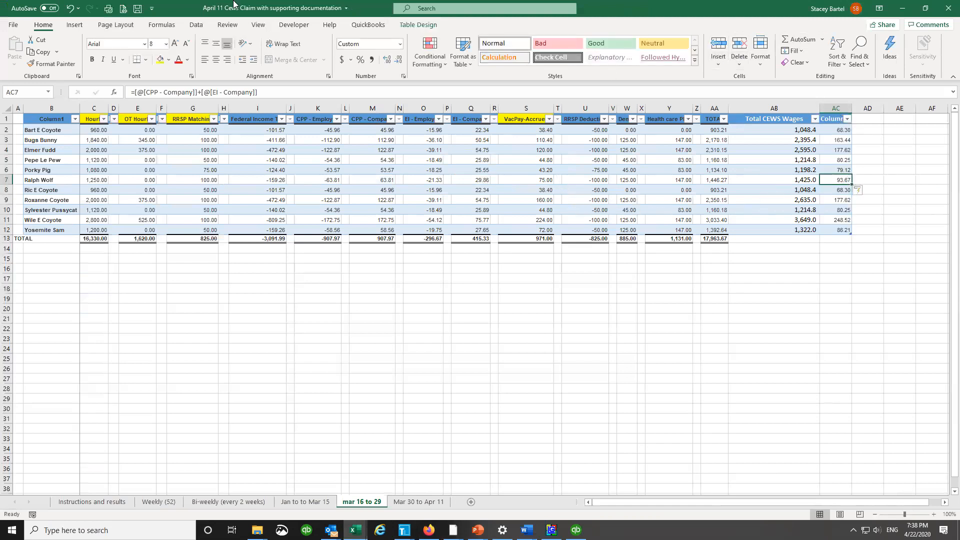
# Step: Hide columns H to R and T to AA so only the wage columns and the new contributions column are displayed
pyautogui.moveTo(223, 108); pyautogui.dragTo(494, 106)
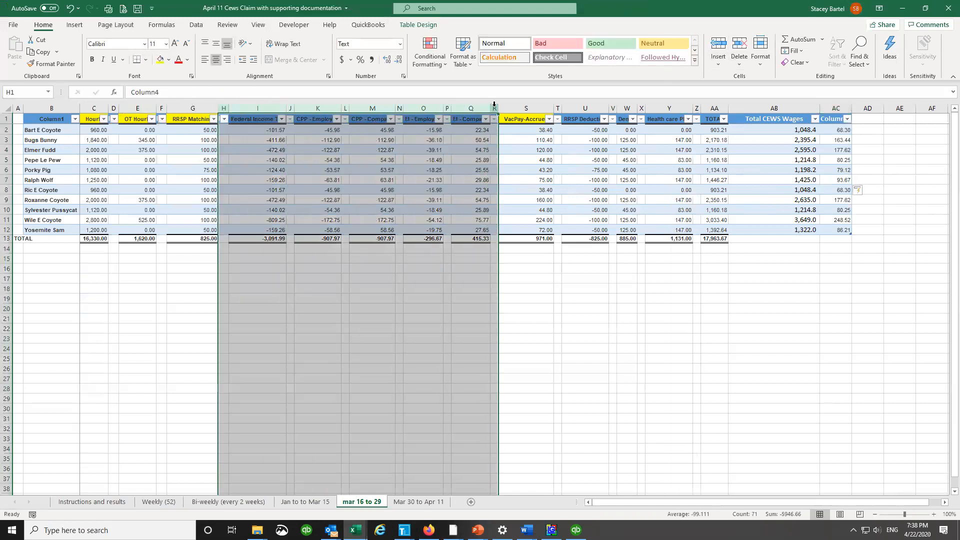
pyautogui.rightClick(494, 106)
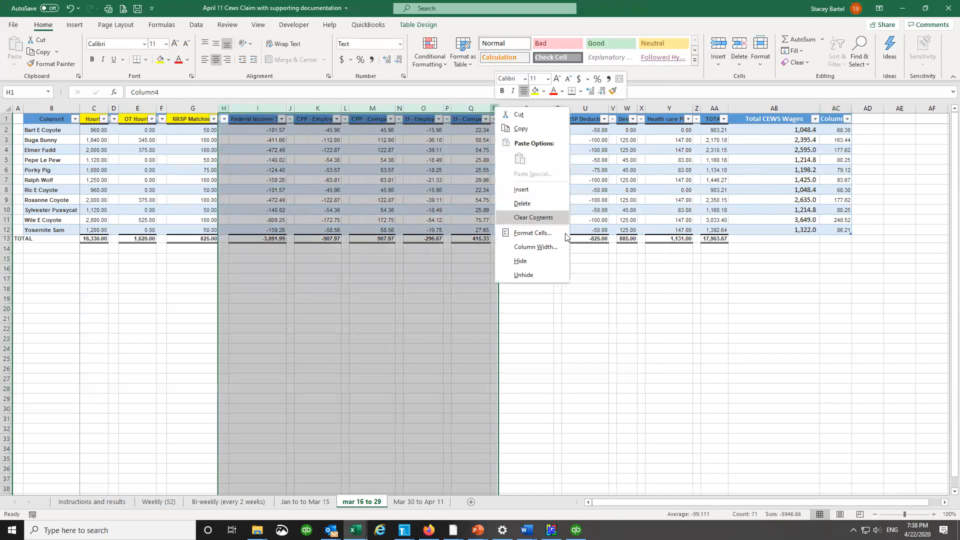
pyautogui.click(547, 261)
pyautogui.moveTo(278, 105); pyautogui.dragTo(450, 108)
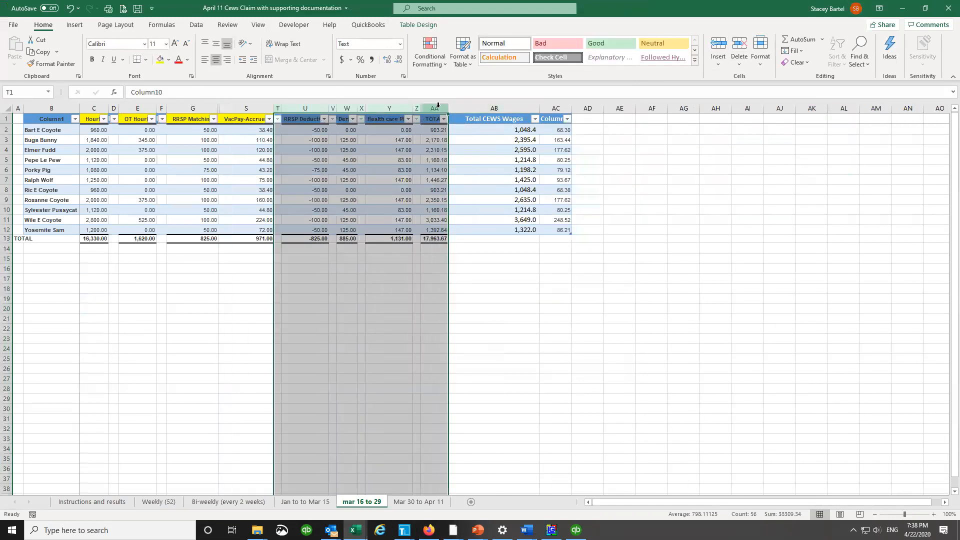
pyautogui.rightClick(440, 109)
pyautogui.click(481, 264)
# Step: Fill the employer contribution amounts in AC2 to AC12 with red
pyautogui.moveTo(389, 140); pyautogui.dragTo(394, 230)
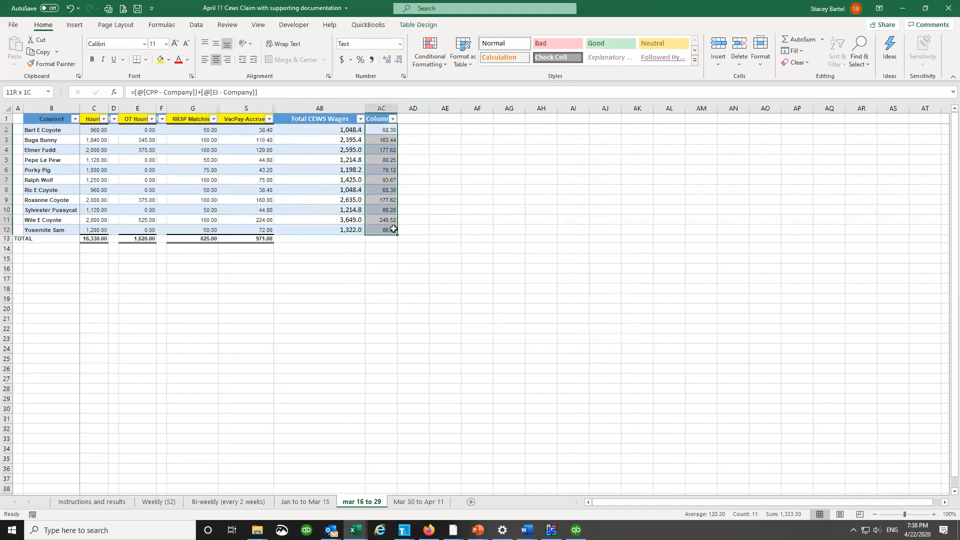
pyautogui.click(169, 59)
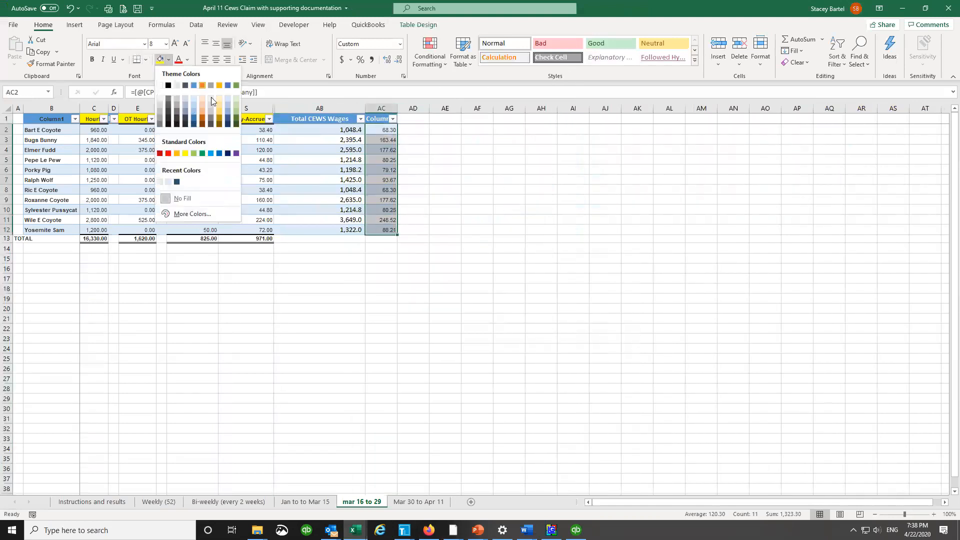
pyautogui.click(168, 153)
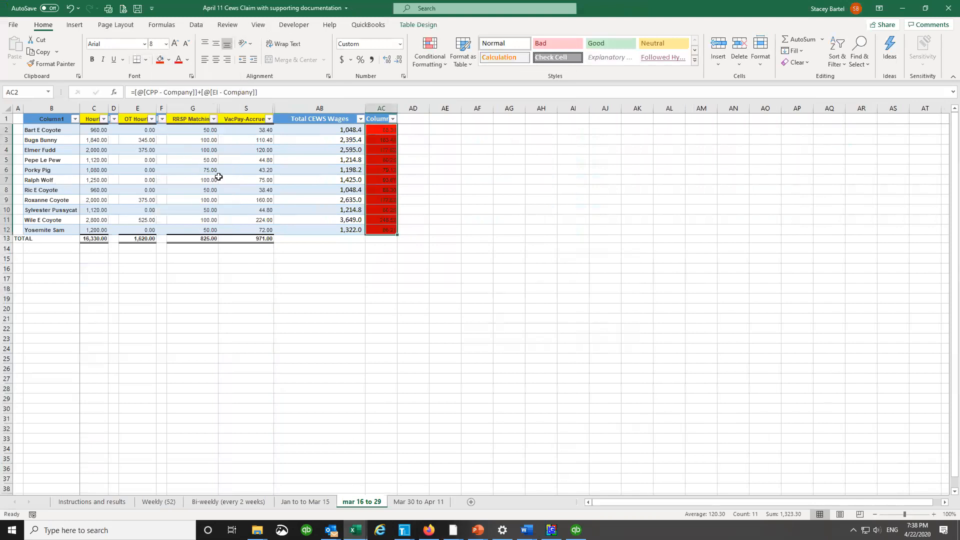
# Step: Remove the fill from AC7 and make its amount bold
pyautogui.click(387, 180)
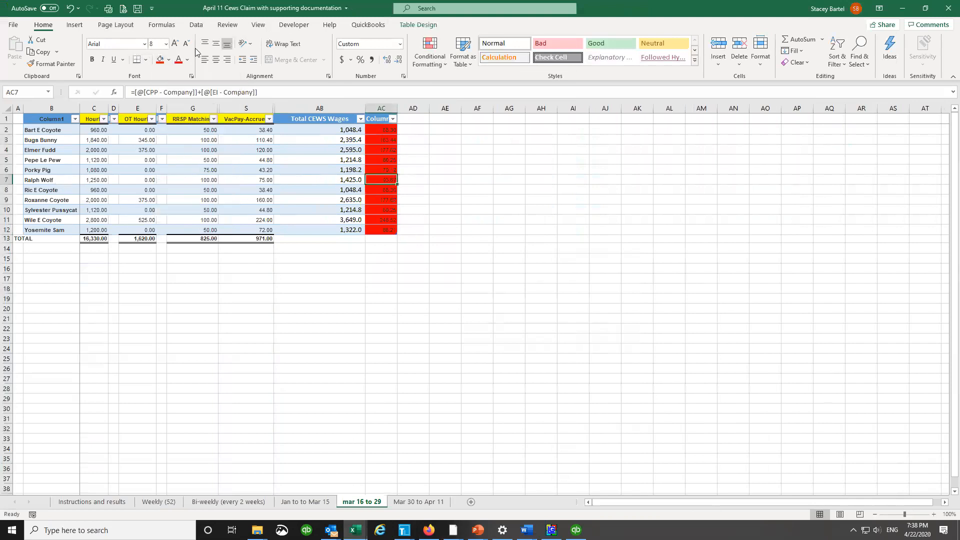
pyautogui.click(169, 59)
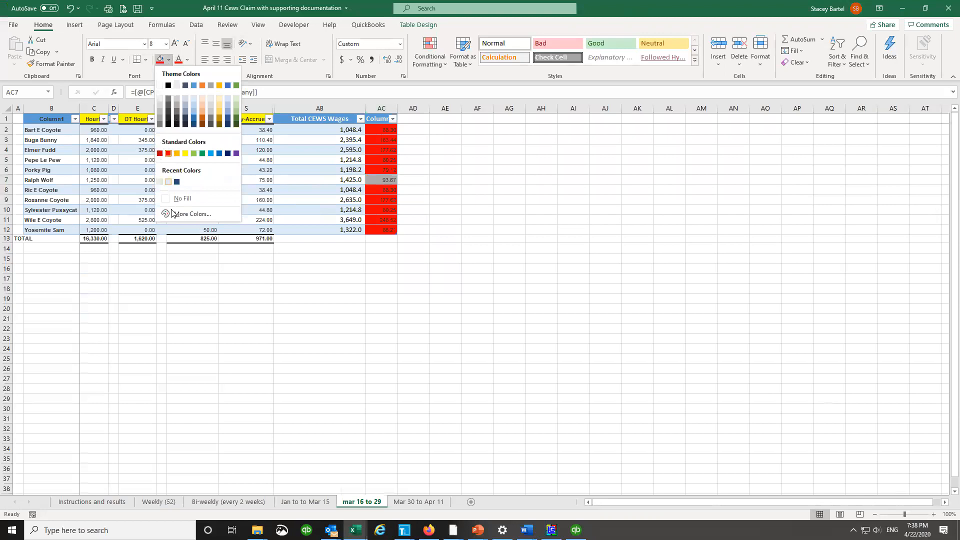
pyautogui.click(182, 198)
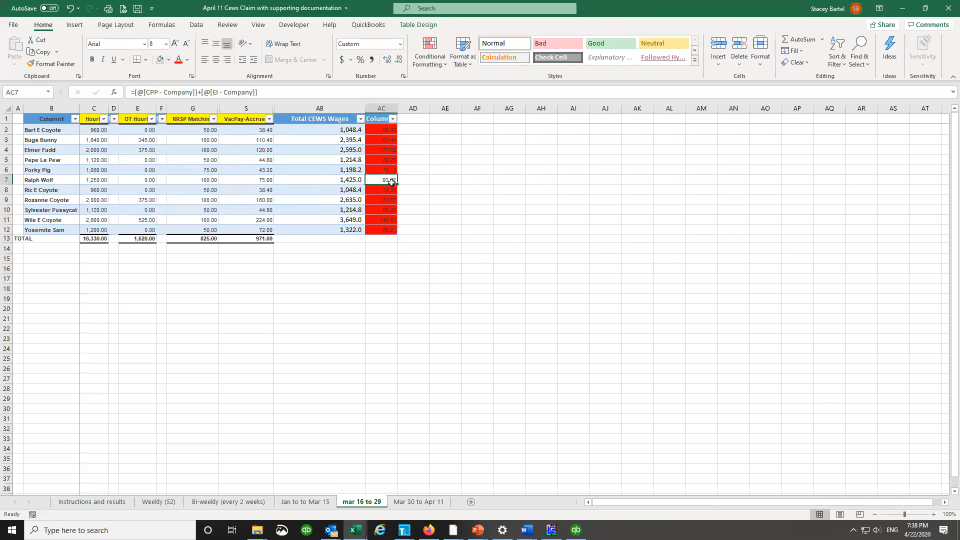
pyautogui.hotkey('ctrl', 'b')
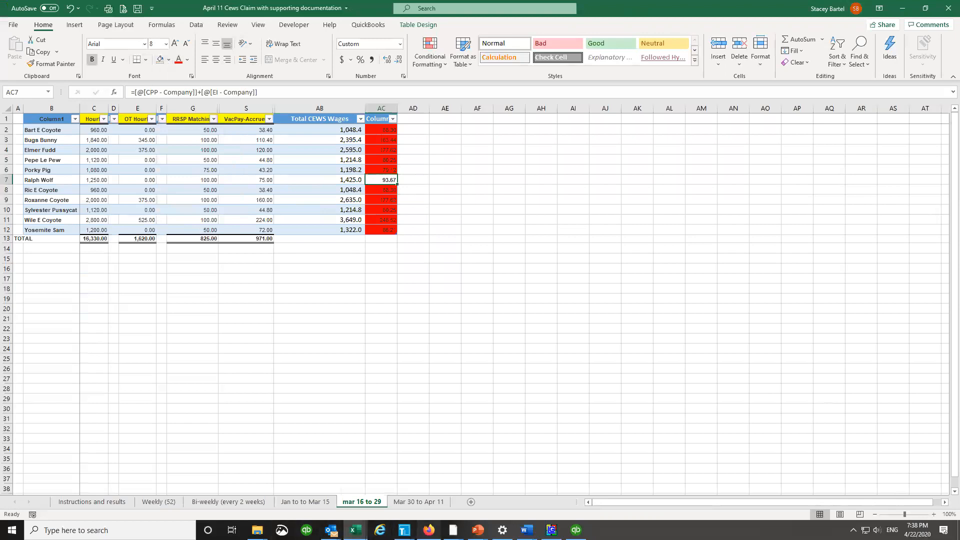
# Step: Review the separate EI and CPP fields in the calculator's step 3, and return to the workbook at cell AD7
pyautogui.click(429, 530)
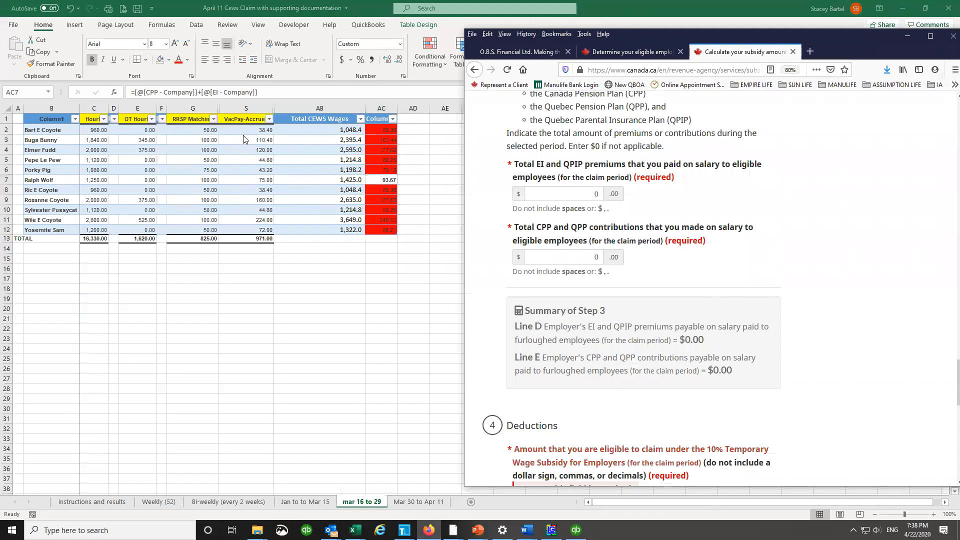
pyautogui.click(104, 105)
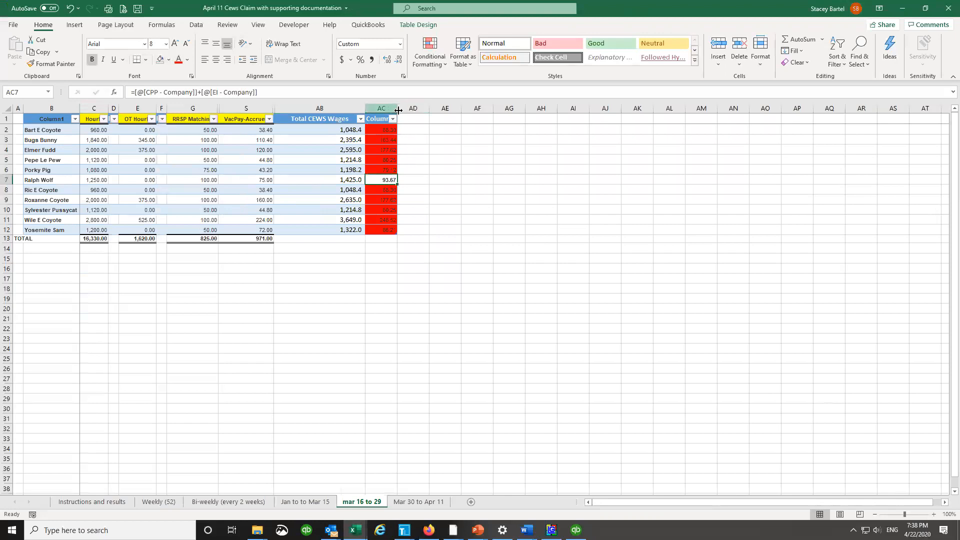
pyautogui.click(413, 177)
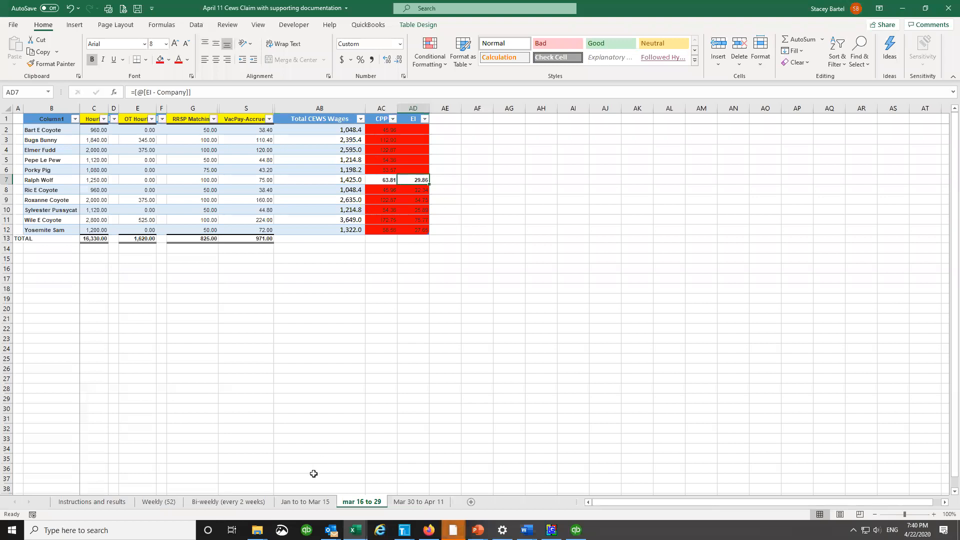
# Step: Enter the furloughed employee's contributions from the workbook in the calculator's step 3: 30 for total EI premiums and 64 for total CPP contributions
pyautogui.click(925, 9)
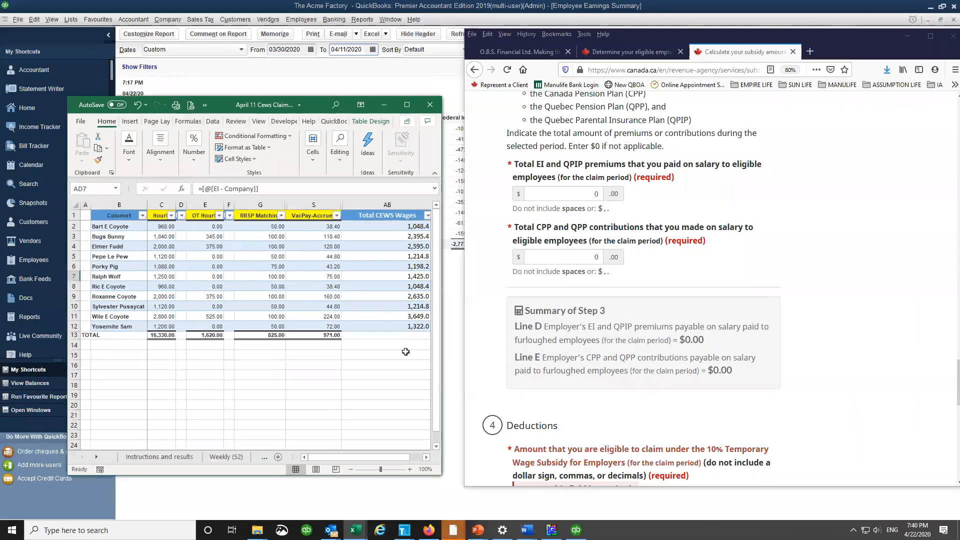
pyautogui.click(426, 458)
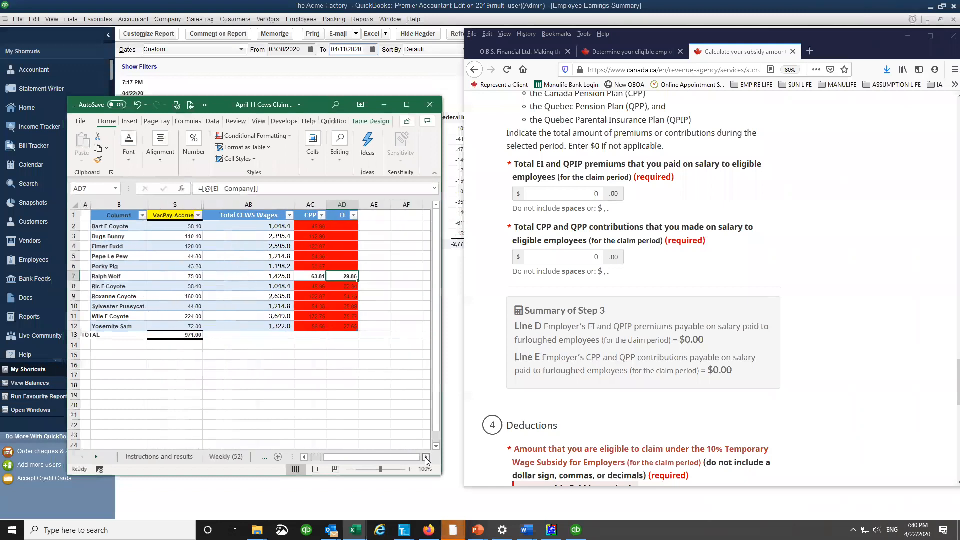
pyautogui.doubleClick(587, 194)
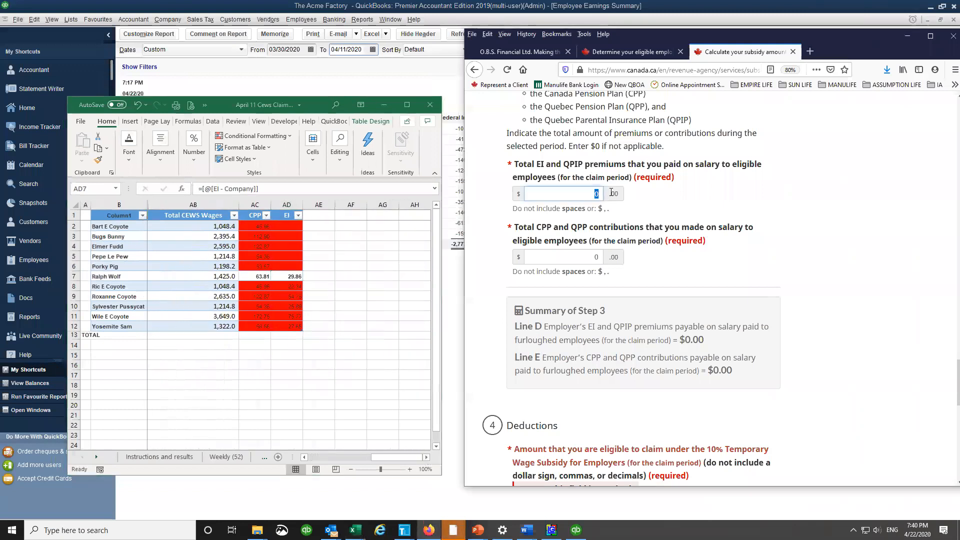
pyautogui.write('30')
pyautogui.doubleClick(597, 257)
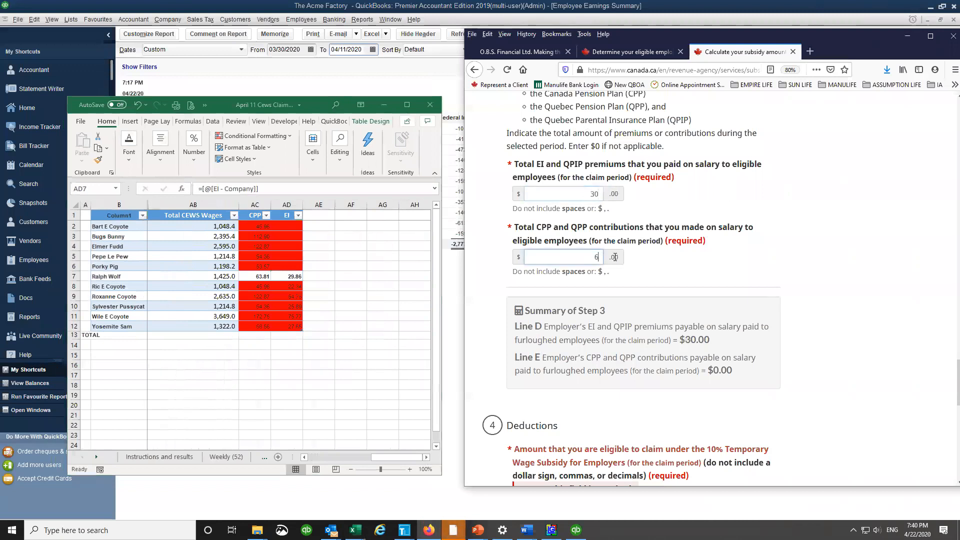
pyautogui.write('64')
pyautogui.press('Tab')
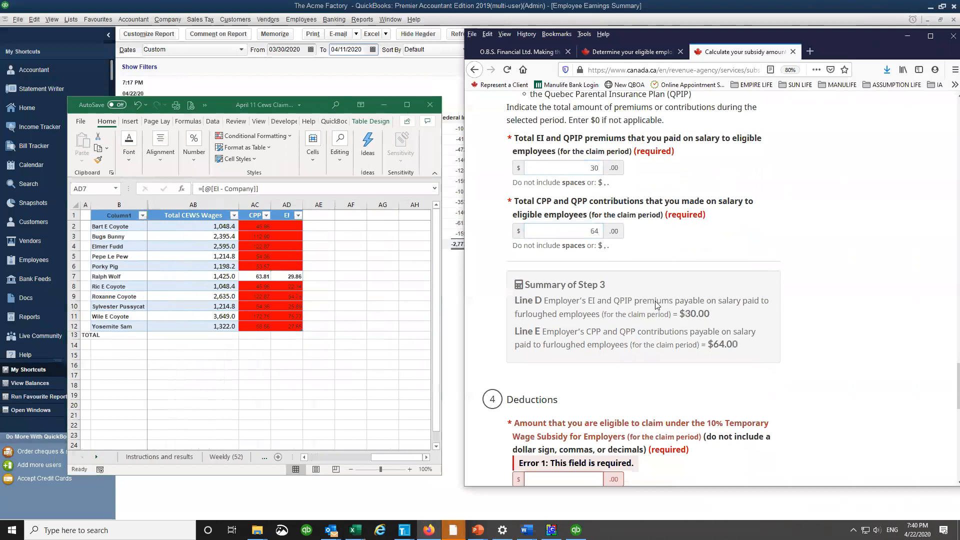
# Step: Switch to QuickBooks and refresh the Employee Earnings Summary for 03/16/2020 to 03/31/2020 for the calculator's 10% wage subsidy deduction
pyautogui.scroll(-3, 592, 336)
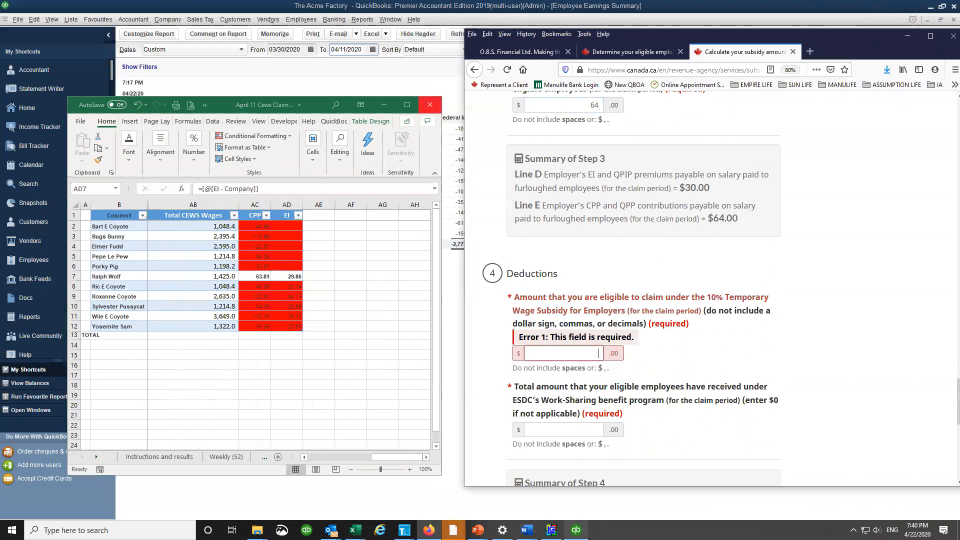
pyautogui.click(576, 530)
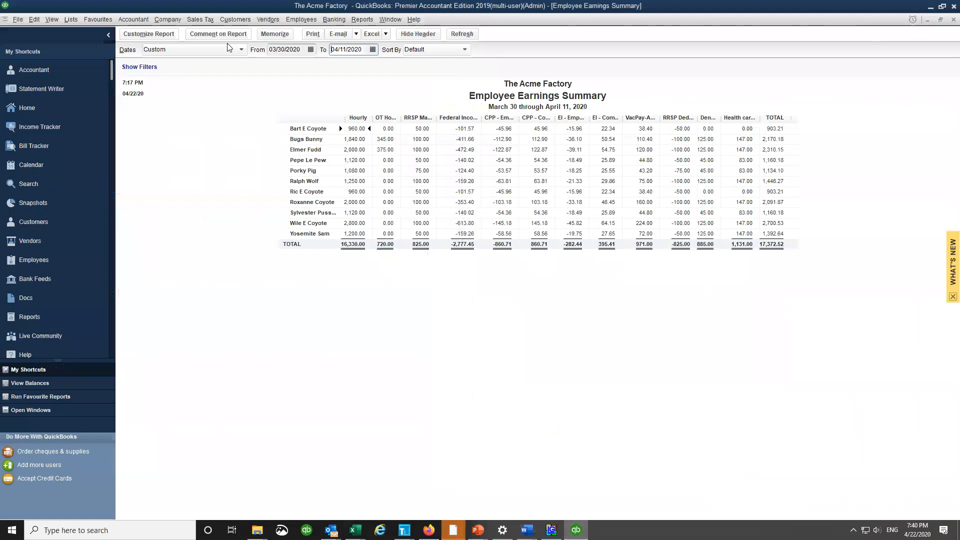
pyautogui.click(311, 49)
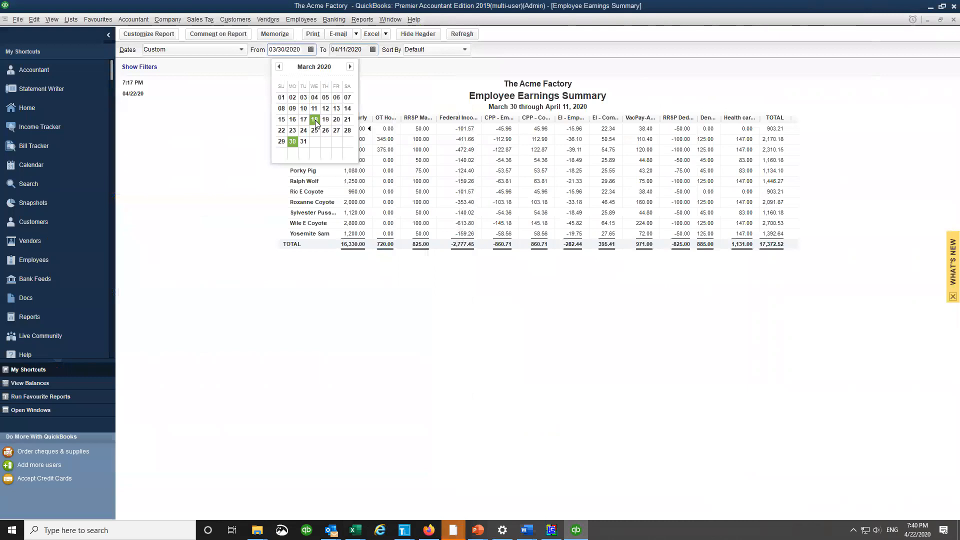
pyautogui.click(293, 119)
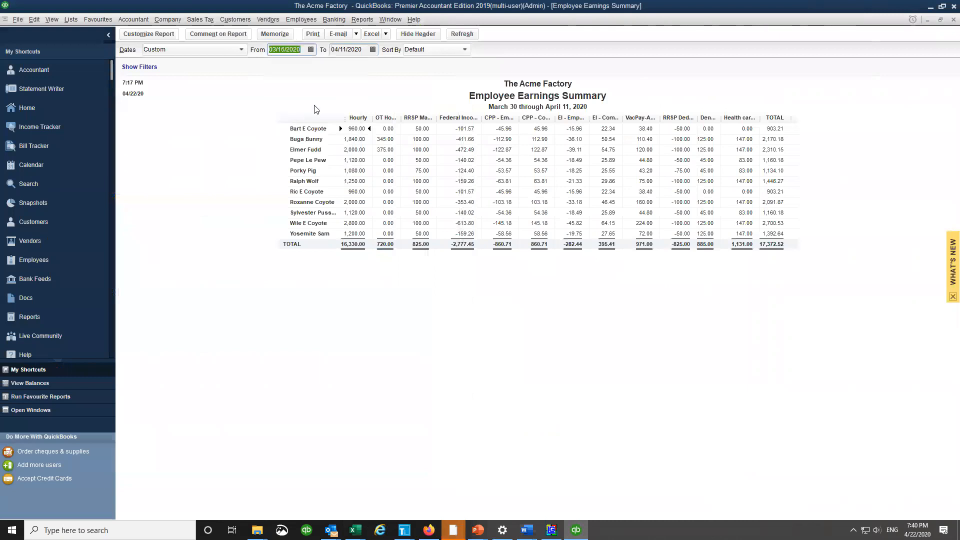
pyautogui.click(373, 50)
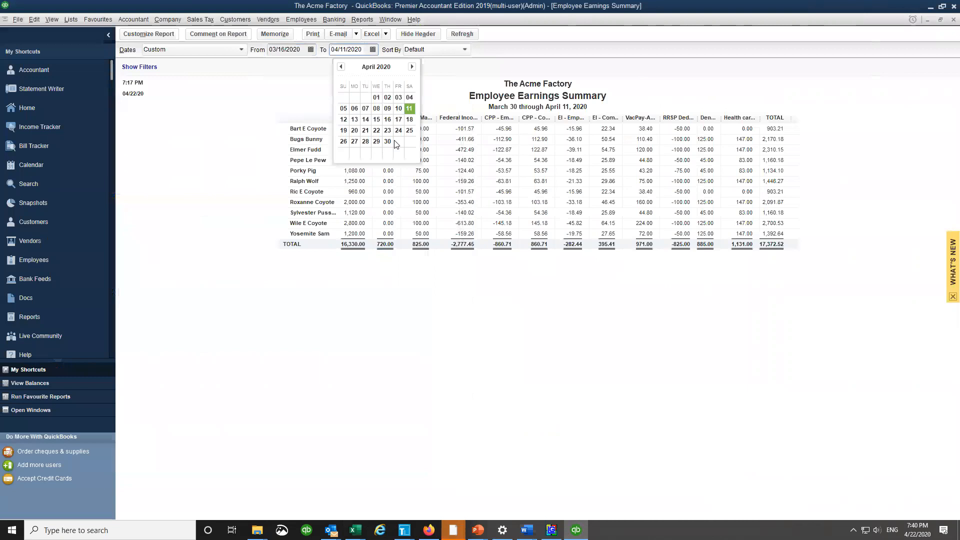
pyautogui.click(342, 68)
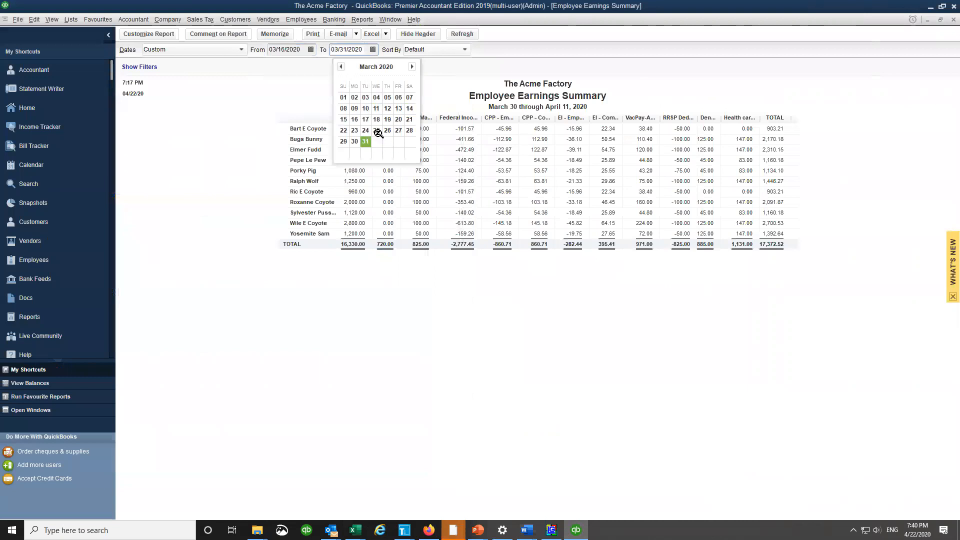
pyautogui.click(366, 141)
pyautogui.click(471, 34)
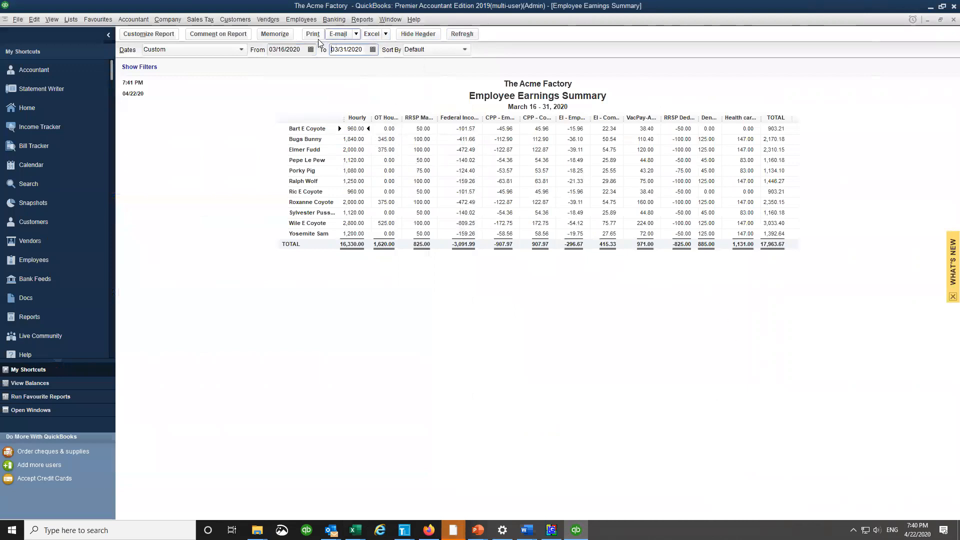
pyautogui.click(385, 35)
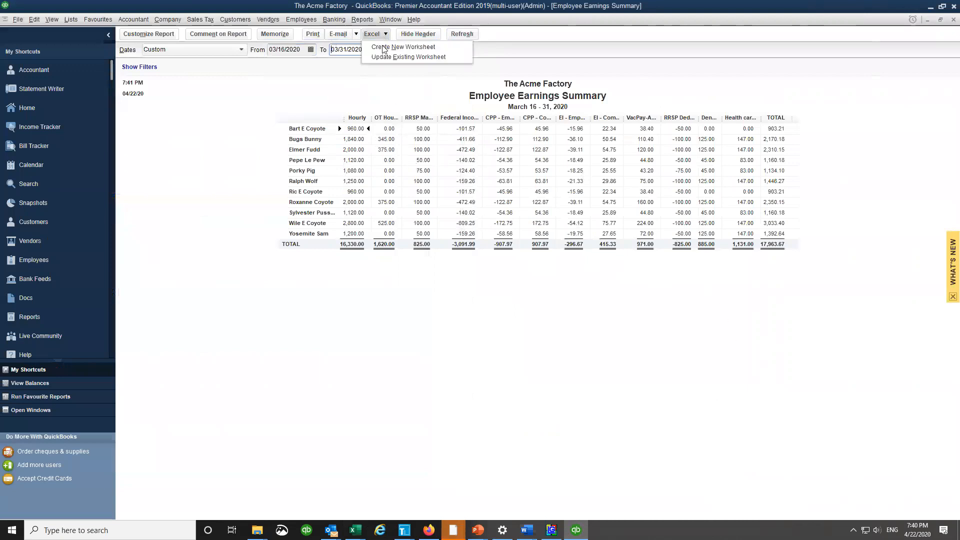
pyautogui.click(356, 530)
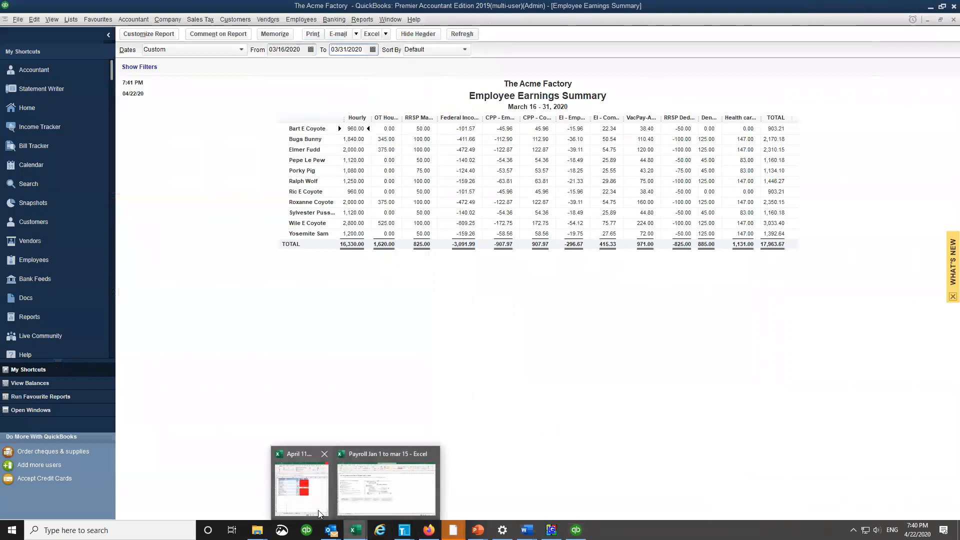
pyautogui.click(302, 489)
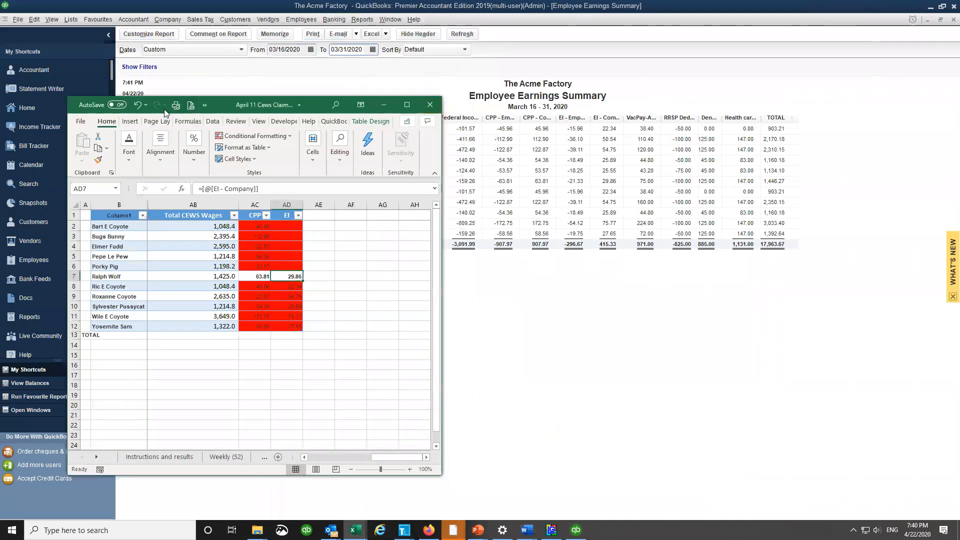
pyautogui.click(406, 105)
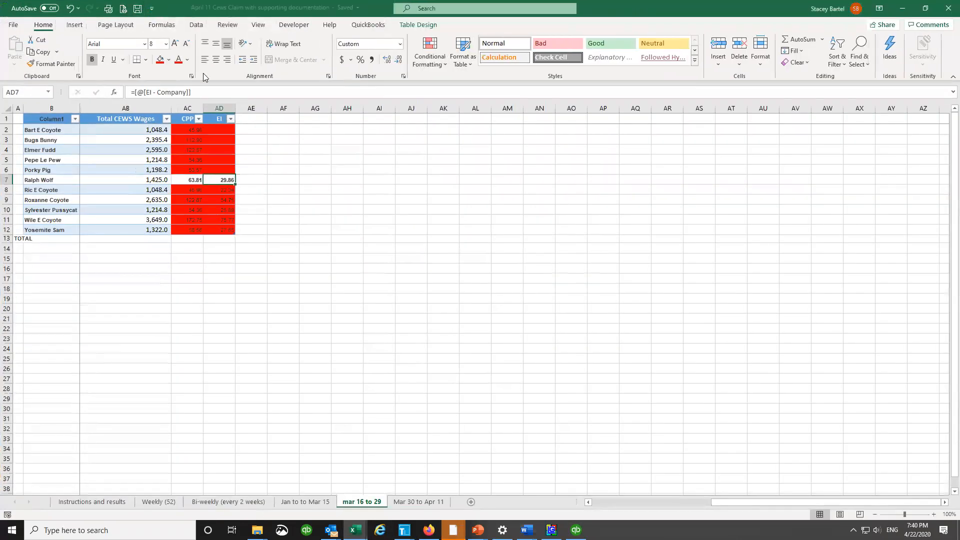
pyautogui.click(576, 530)
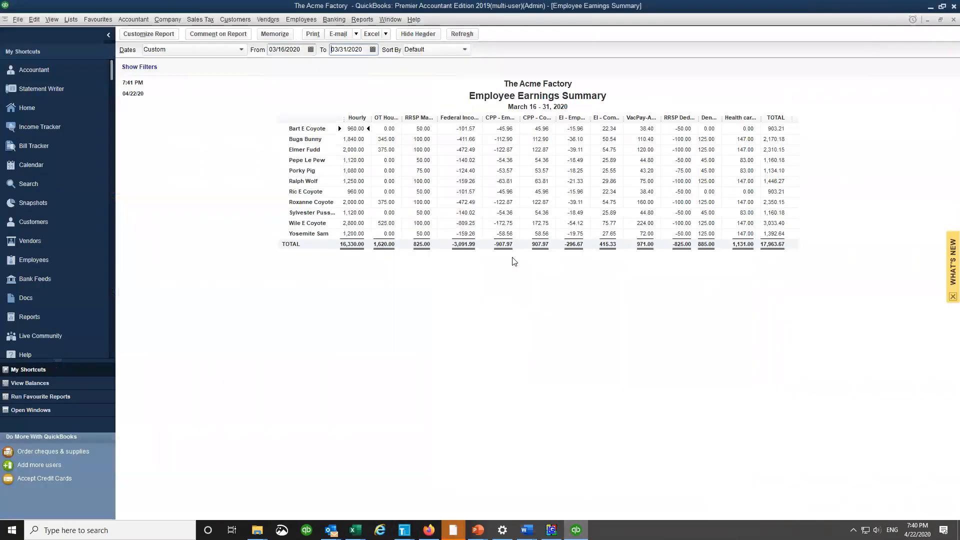
# Step: Export the March 16 to 31 Employee Earnings Summary to a new Excel worksheet and open the exported workbook
pyautogui.click(385, 34)
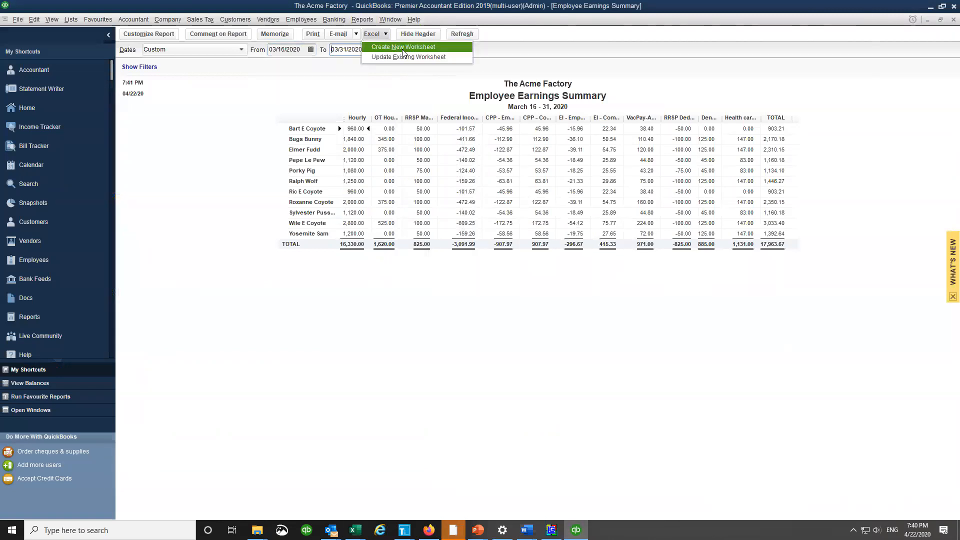
pyautogui.click(402, 49)
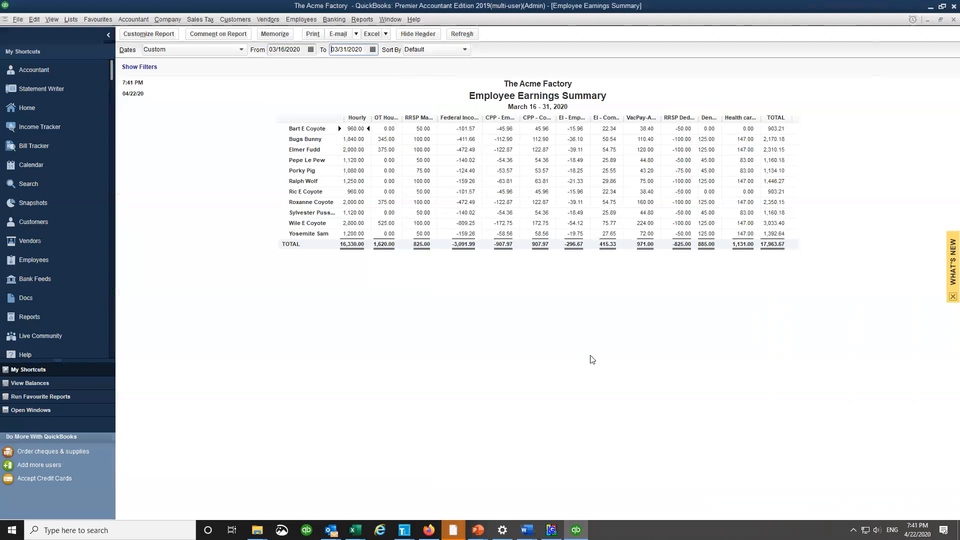
pyautogui.click(498, 308)
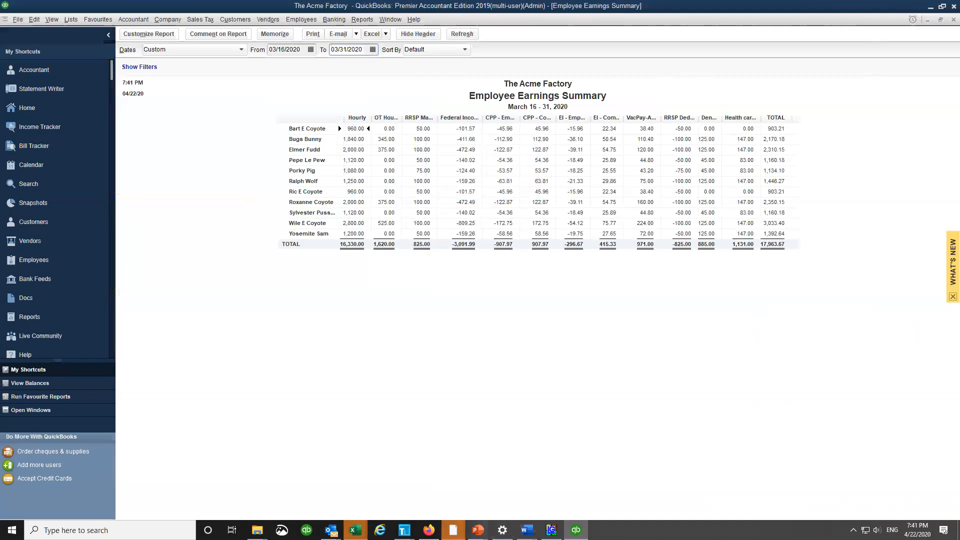
pyautogui.click(355, 530)
pyautogui.click(283, 494)
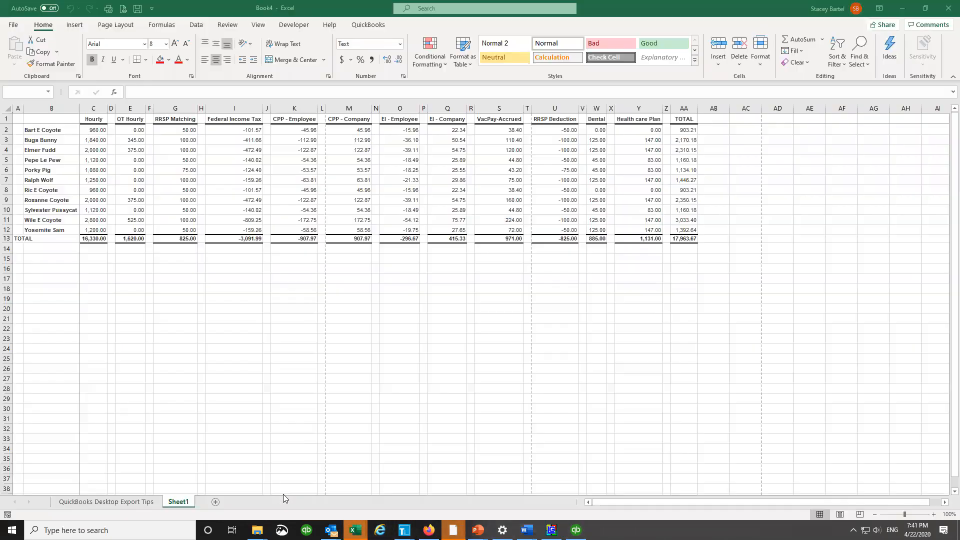
# Step: Rename the exported Sheet1 as "Mar payroll reduction"
pyautogui.doubleClick(180, 502)
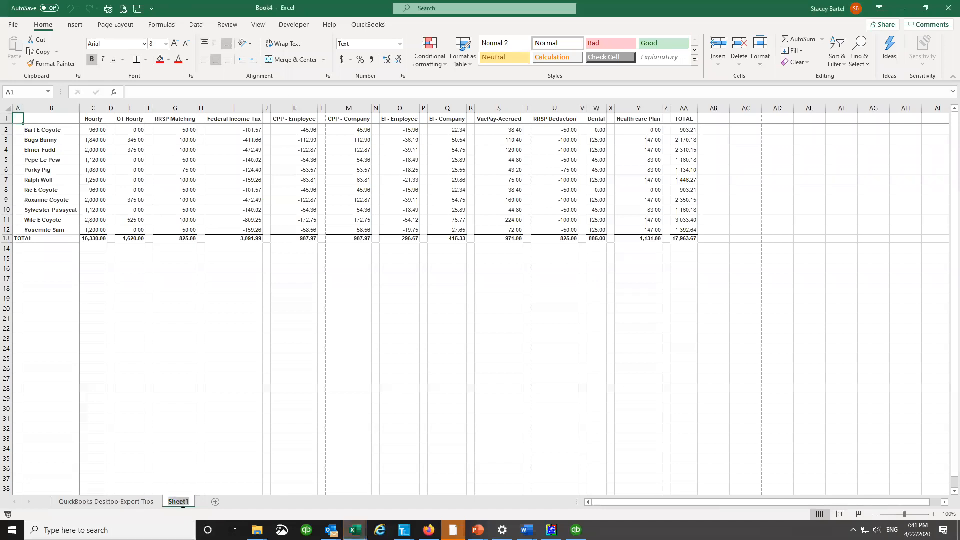
pyautogui.write('Mar ')
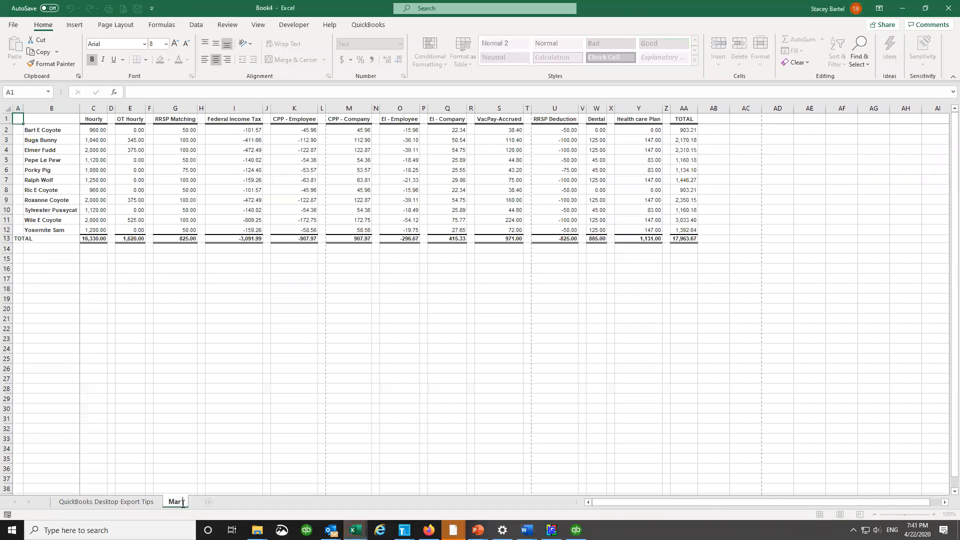
pyautogui.write('payroll reduction')
pyautogui.press('Return')
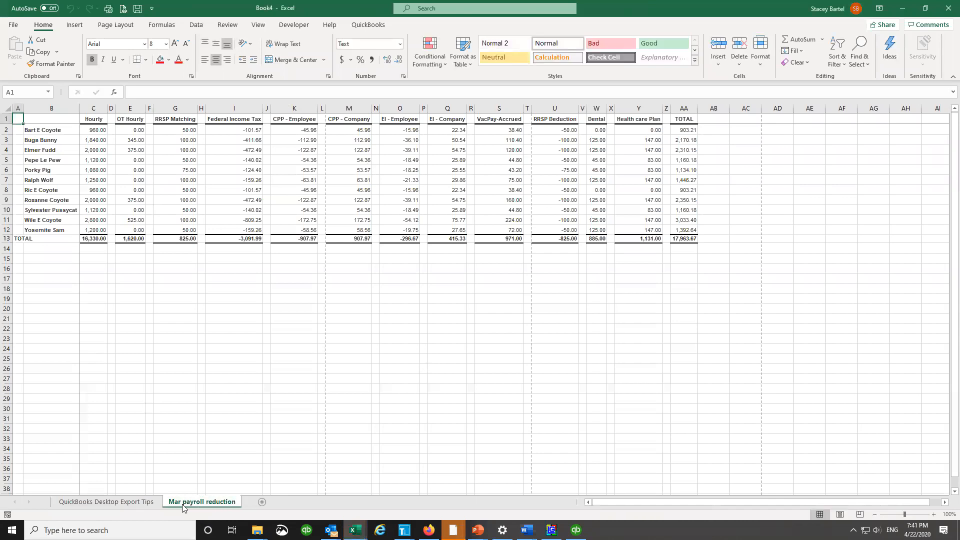
# Step: Enter the formula =C2+E2+S2 in AB2 to add the first employee's hourly, overtime and accrued vacation pay
pyautogui.click(719, 128)
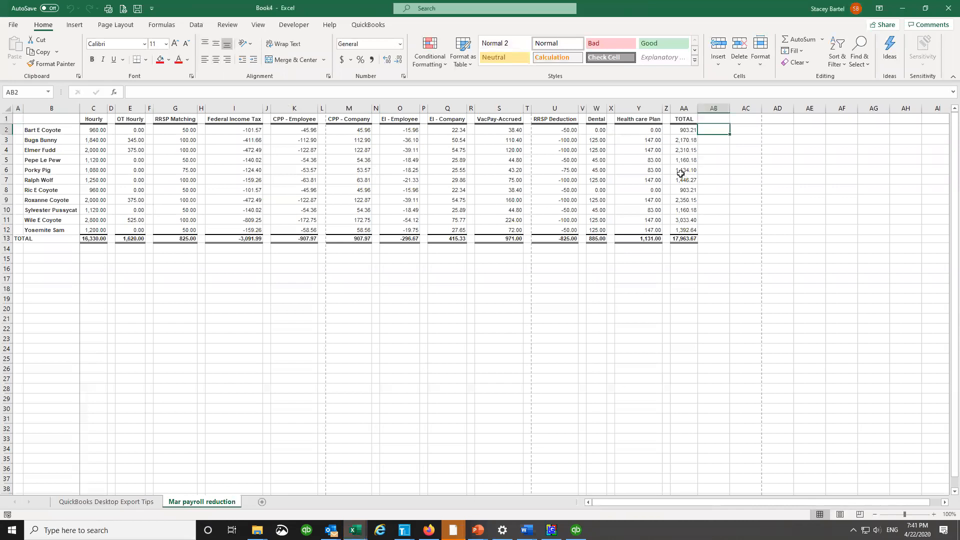
pyautogui.write('=')
pyautogui.click(93, 131)
pyautogui.write('+')
pyautogui.click(131, 130)
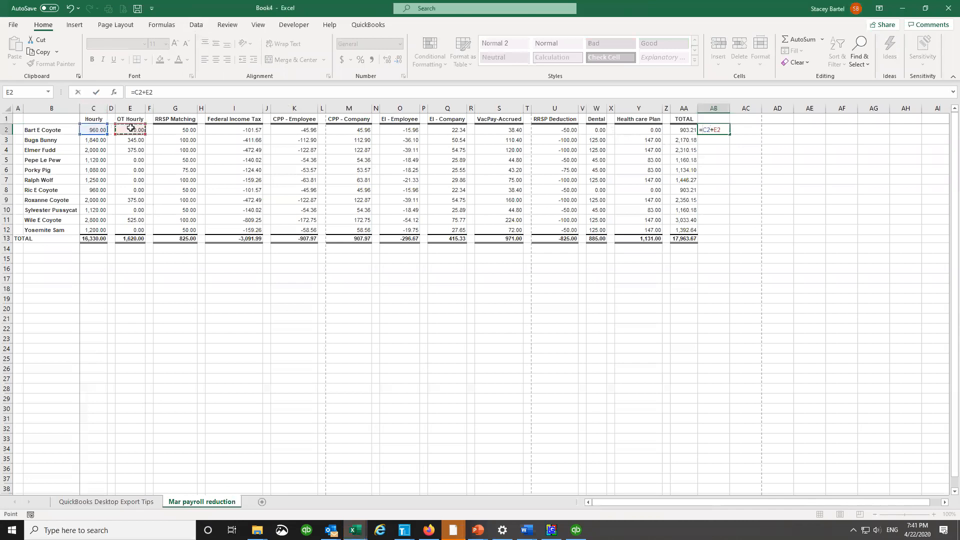
pyautogui.press('Return')
pyautogui.press('Up')
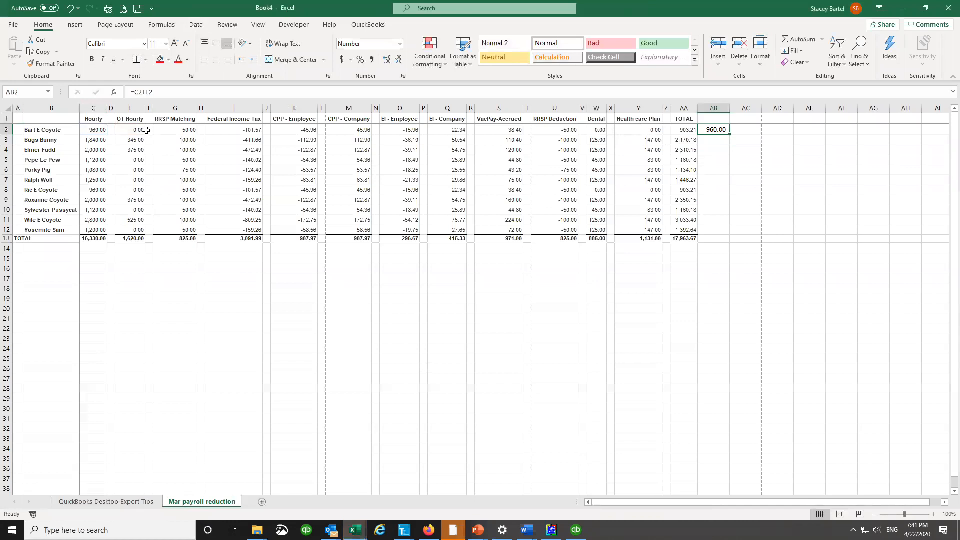
pyautogui.press('F2')
pyautogui.write('+')
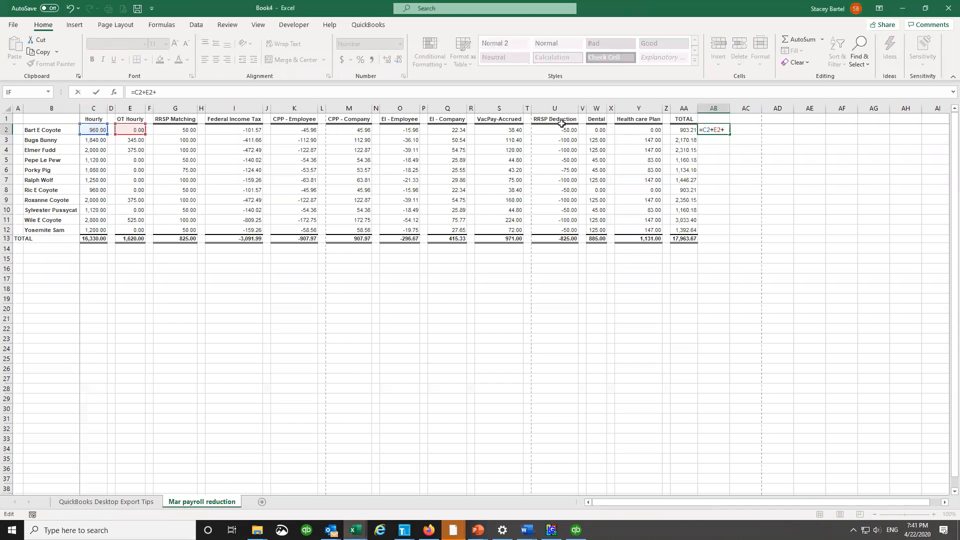
pyautogui.click(509, 131)
pyautogui.press('Return')
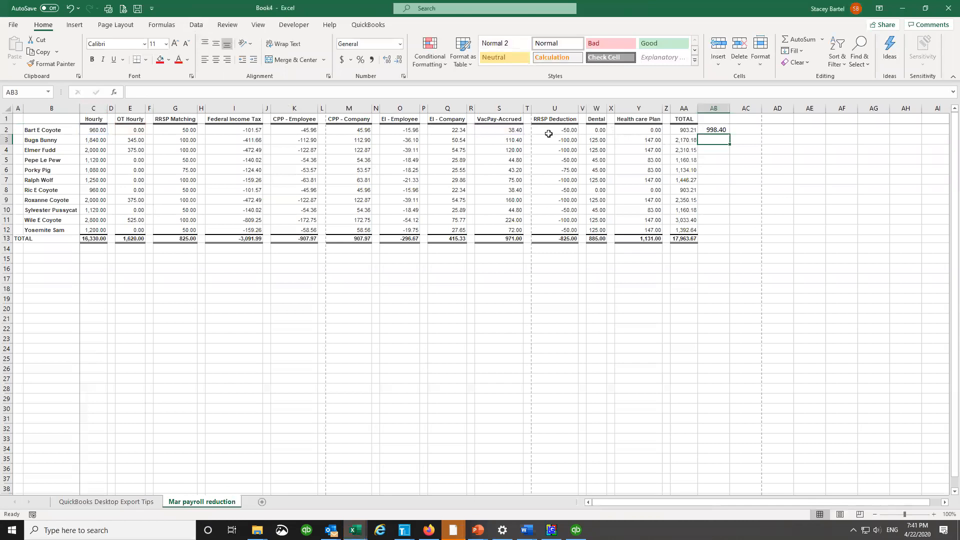
# Step: Copy the wage formula from AB2 to AB3 through AB12 for the remaining employees
pyautogui.press('Up')
pyautogui.hotkey('ctrl', 'c')
pyautogui.press('Down')
pyautogui.hotkey('shift', 'Down')
pyautogui.hotkey('shift', 'Down')
pyautogui.hotkey('shift', 'Down')
pyautogui.hotkey('shift', 'Down')
pyautogui.hotkey('shift', 'Down')
pyautogui.hotkey('shift', 'Down')
pyautogui.hotkey('shift', 'Down')
pyautogui.hotkey('shift', 'Down')
pyautogui.hotkey('shift', 'Down')
pyautogui.hotkey('ctrl', 'v')
# Step: Total the employees' wages in AB13 with AutoSum
pyautogui.press('Down')
pyautogui.press('Down')
pyautogui.press('Down')
pyautogui.press('Down')
pyautogui.press('Down')
pyautogui.press('Down')
pyautogui.press('Down')
pyautogui.press('Down')
pyautogui.press('Down')
pyautogui.press('Down')
pyautogui.press('Down')
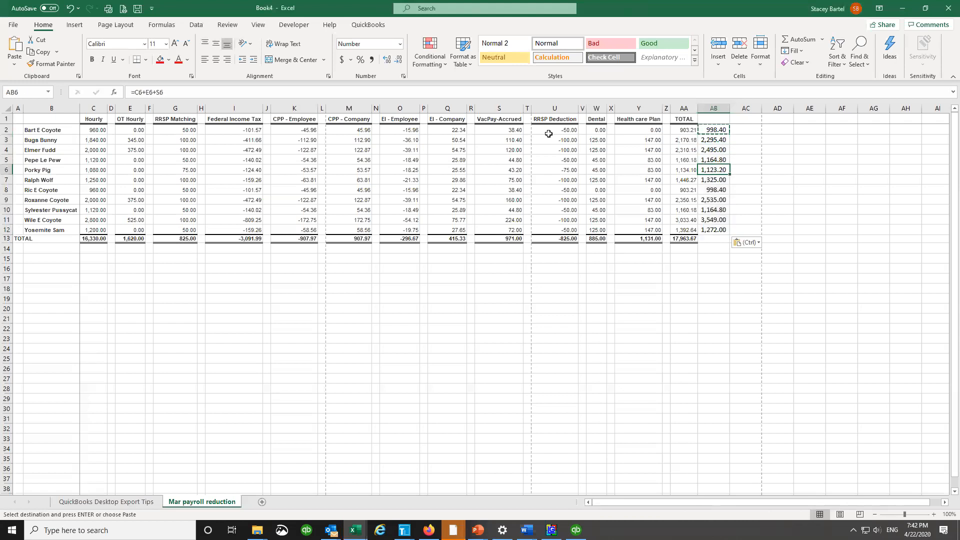
pyautogui.press('Up')
pyautogui.press('Up')
pyautogui.press('Down')
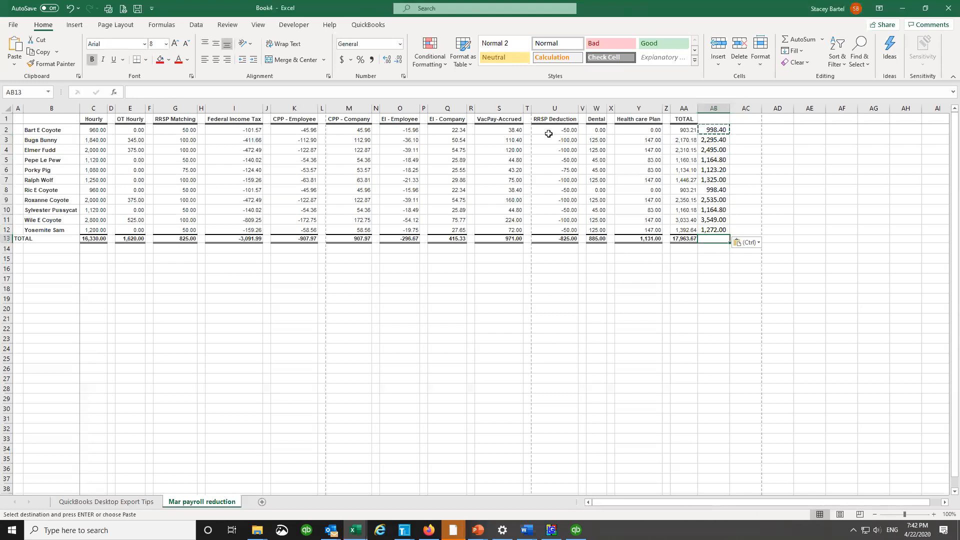
pyautogui.hotkey('alt', '=')
pyautogui.press('Return')
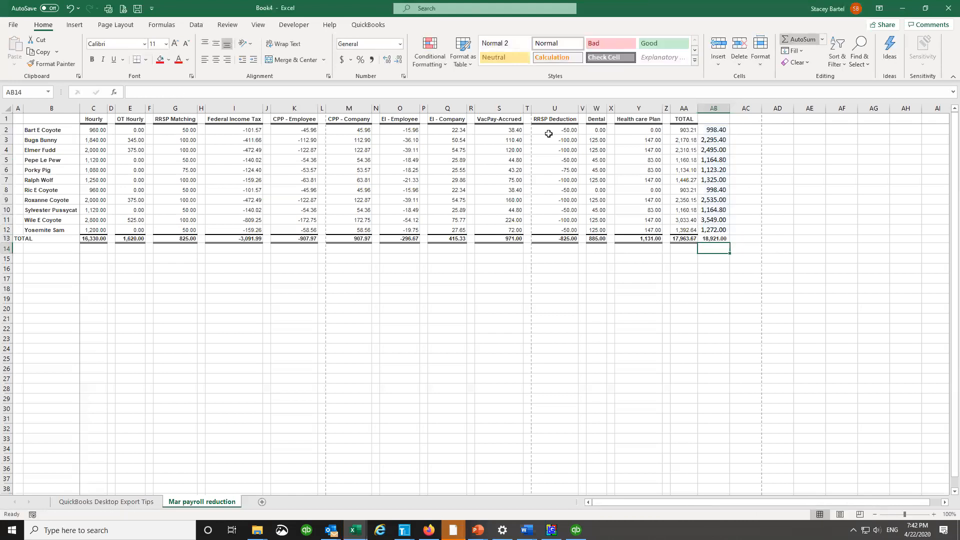
# Step: Add the column heading "10% Reduction" in cell AC1
pyautogui.click(757, 118)
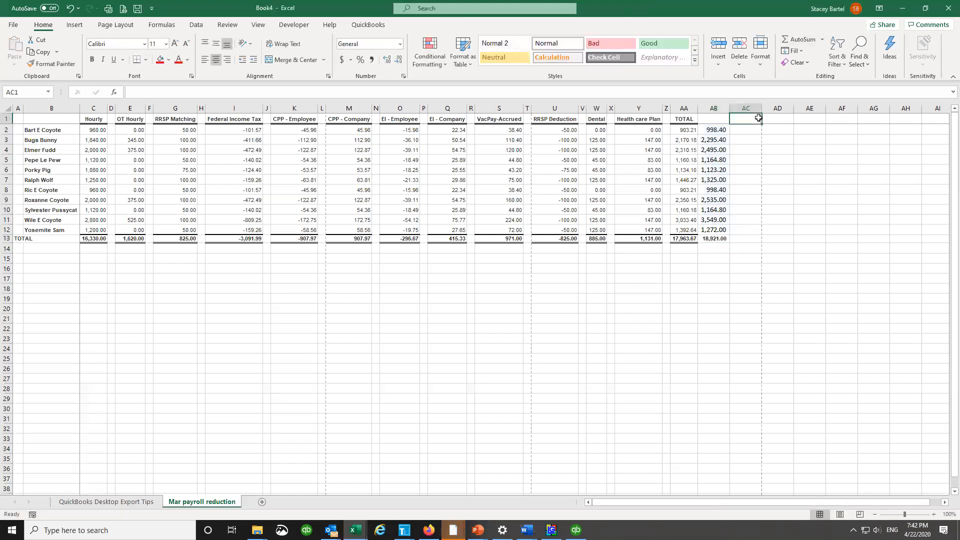
pyautogui.write('1')
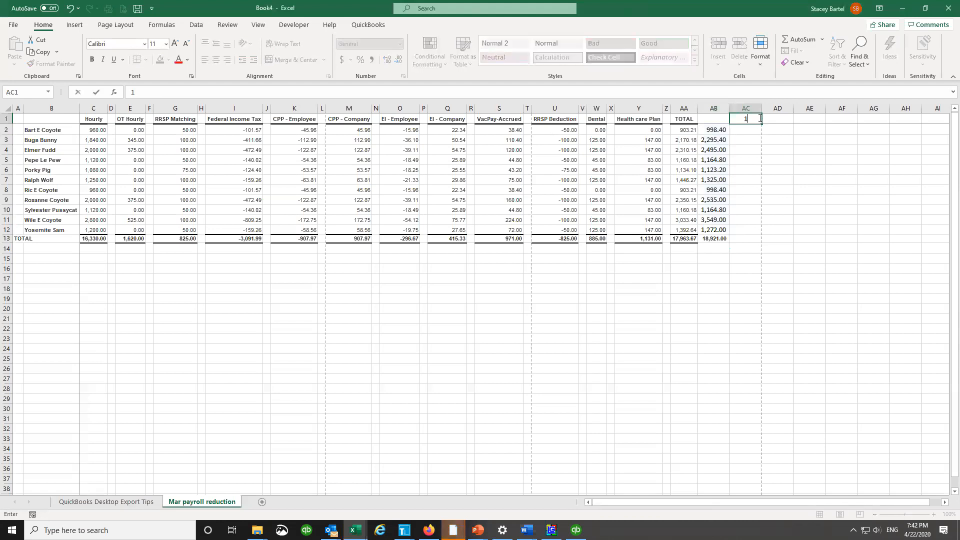
pyautogui.write('0% Re')
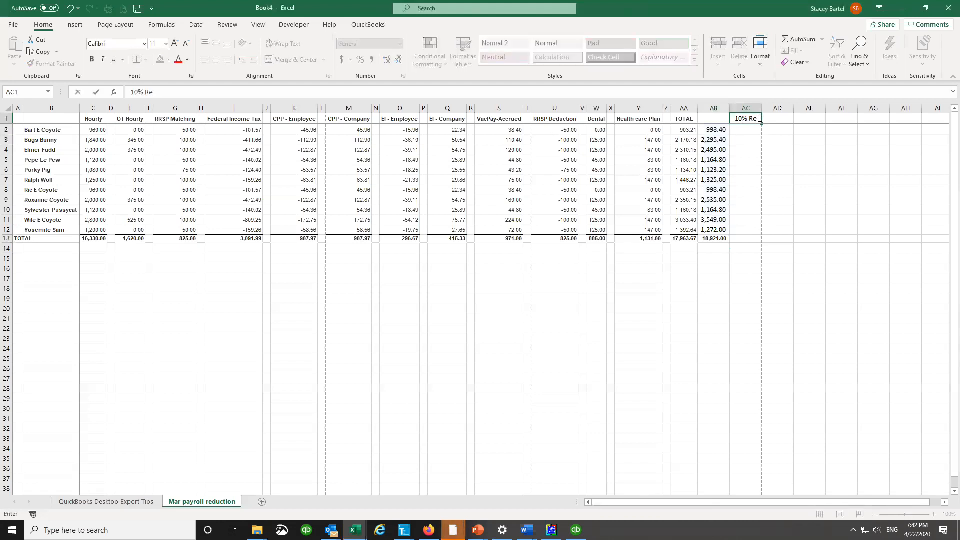
pyautogui.write('duction')
pyautogui.press('Return')
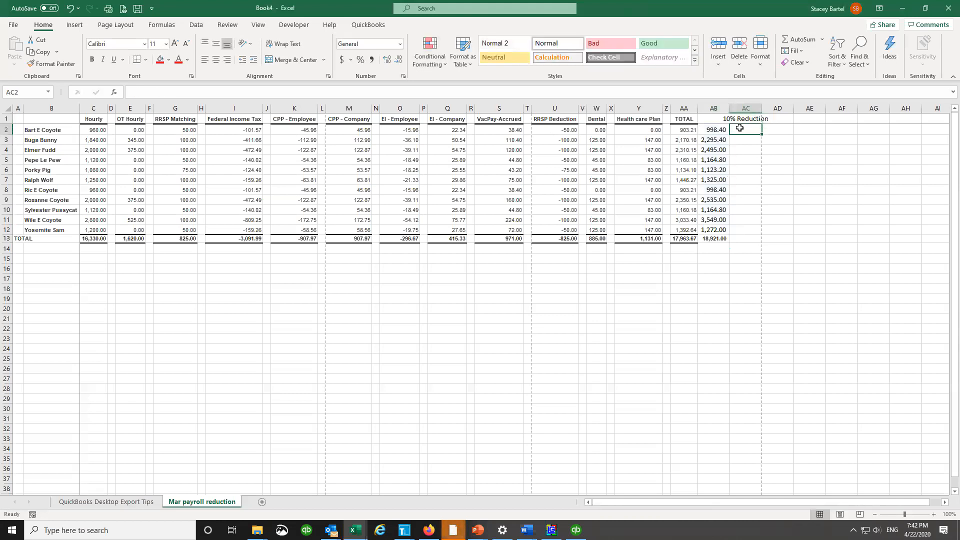
# Step: Enter the formula =AB2*10% in AC2 to compute the first employee's wage reduction
pyautogui.write('=')
pyautogui.click(719, 132)
pyautogui.write('*10')
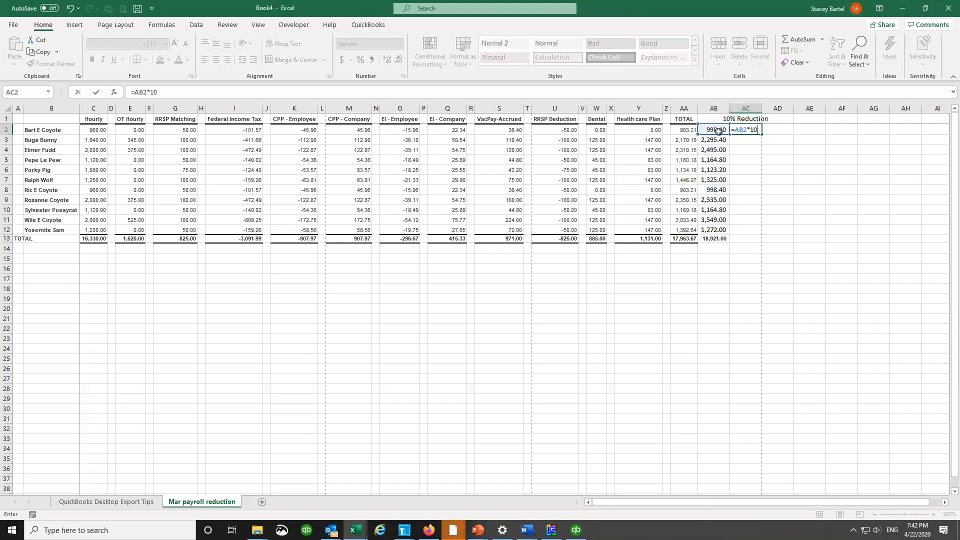
pyautogui.press('Return')
# Step: Copy the 10% reduction formula from AC2 to AC3 through AC12 for the remaining employees
pyautogui.press('Up')
pyautogui.hotkey('ctrl', 'c')
pyautogui.press('Down')
pyautogui.hotkey('shift', 'Down')
pyautogui.hotkey('shift', 'Down')
pyautogui.hotkey('shift', 'Down')
pyautogui.hotkey('shift', 'Down')
pyautogui.hotkey('shift', 'Down')
pyautogui.hotkey('shift', 'Down')
pyautogui.hotkey('shift', 'Down')
pyautogui.hotkey('shift', 'Down')
pyautogui.hotkey('shift', 'Down')
pyautogui.hotkey('shift', 'Down')
pyautogui.hotkey('shift', 'Up')
pyautogui.hotkey('ctrl', 'v')
# Step: Paste the copied reduction formula into AC13 to calculate 10% of the total wages
pyautogui.press('Down')
pyautogui.press('Down')
pyautogui.press('Down')
pyautogui.press('Down')
pyautogui.press('Down')
pyautogui.press('Down')
pyautogui.press('Down')
pyautogui.press('Down')
pyautogui.press('Down')
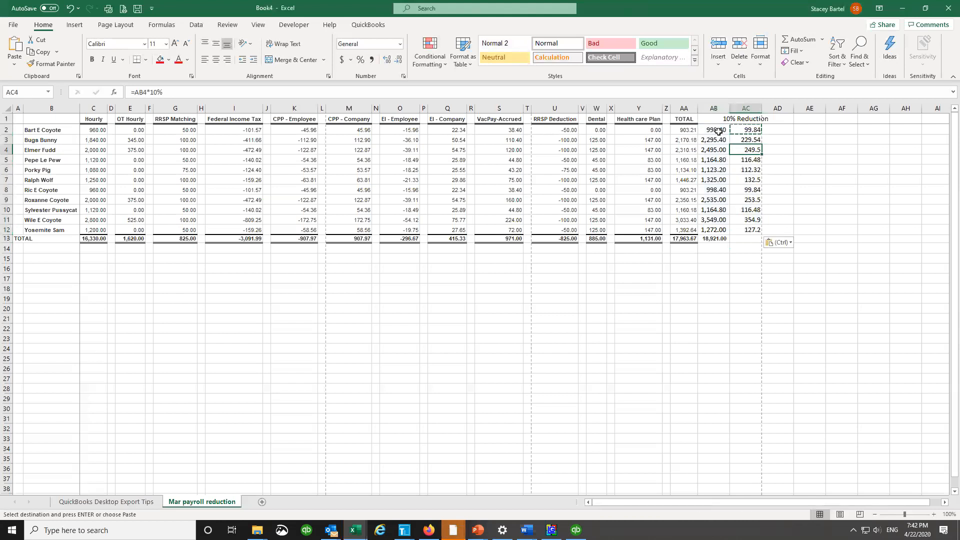
pyautogui.press('Down')
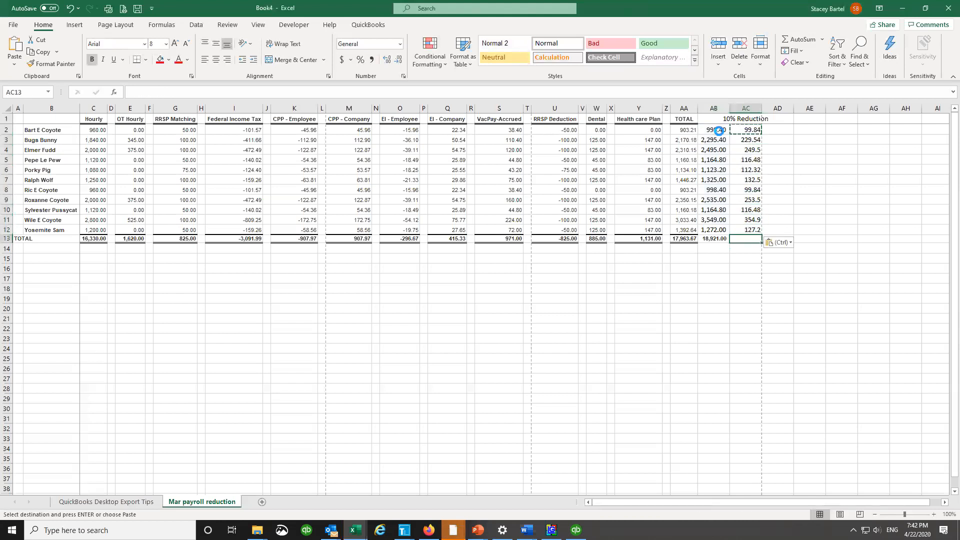
pyautogui.hotkey('ctrl', 'v')
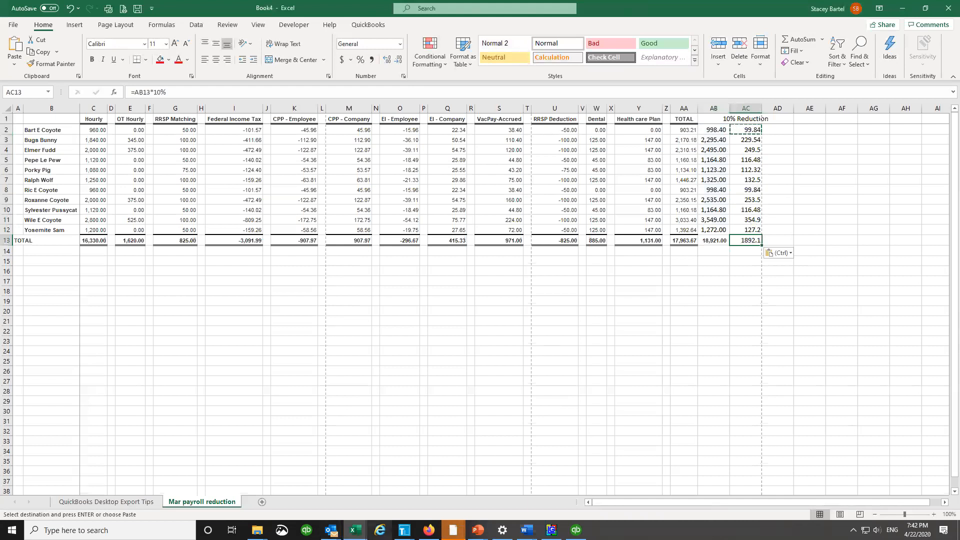
# Step: In the Firefox calculator's deductions, enter 1892 for the 10% Temporary Wage Subsidy and 0 for Work-Sharing benefits
pyautogui.click(429, 530)
pyautogui.write('1892')
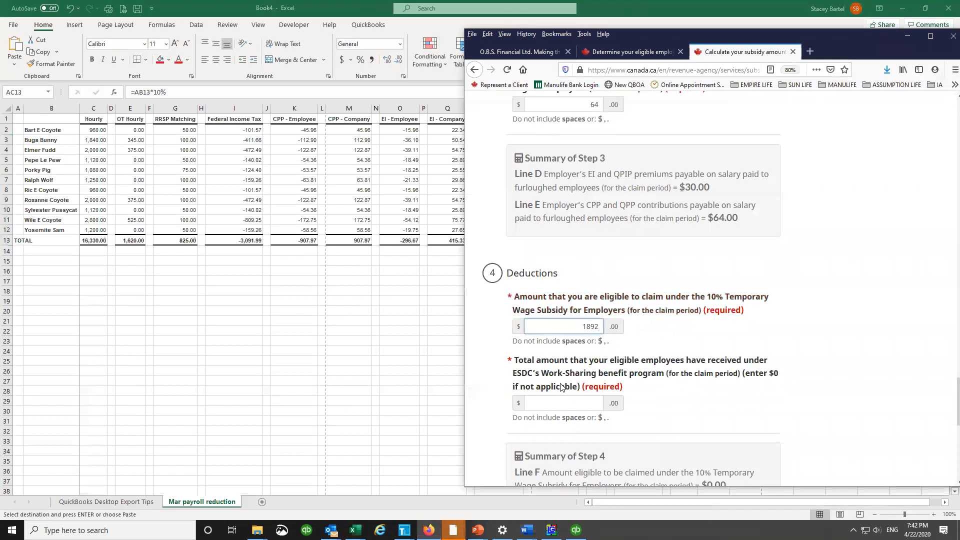
pyautogui.press('Tab')
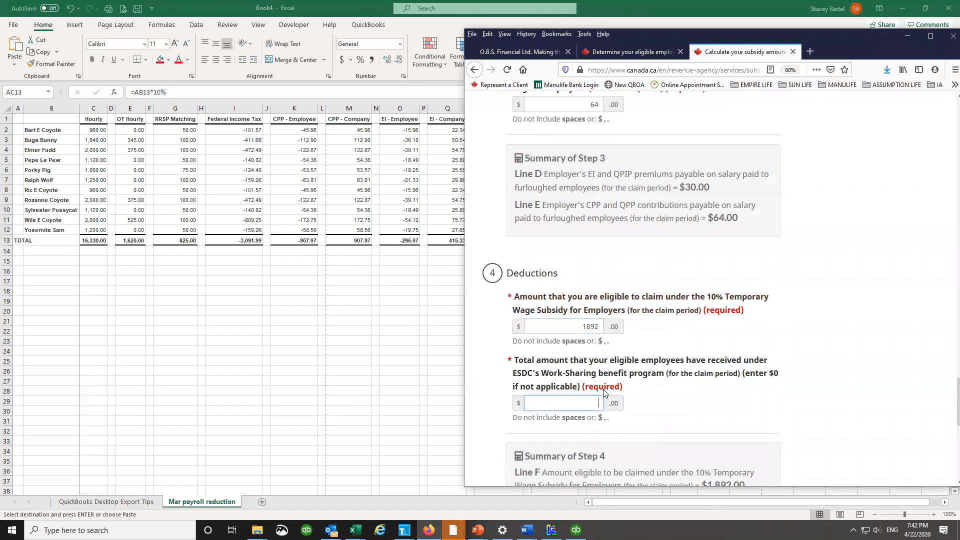
pyautogui.press('Tab')
# Step: In Excel, copy the Mar payroll reduction sheet to the end of "April 11 Cews Claim with supporting documentation" and save that workbook macro-free
pyautogui.click(252, 506)
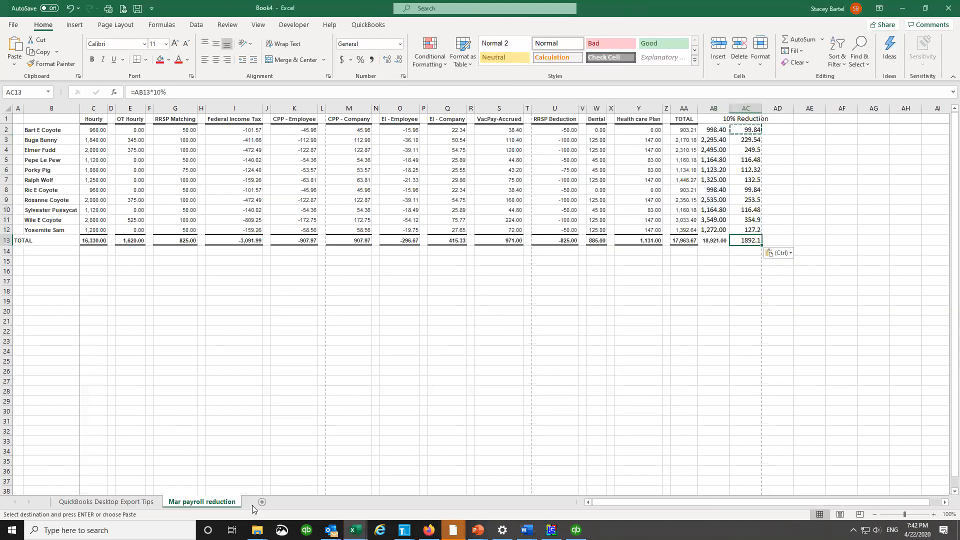
pyautogui.rightClick(227, 505)
pyautogui.click(275, 407)
pyautogui.click(347, 365)
pyautogui.click(254, 387)
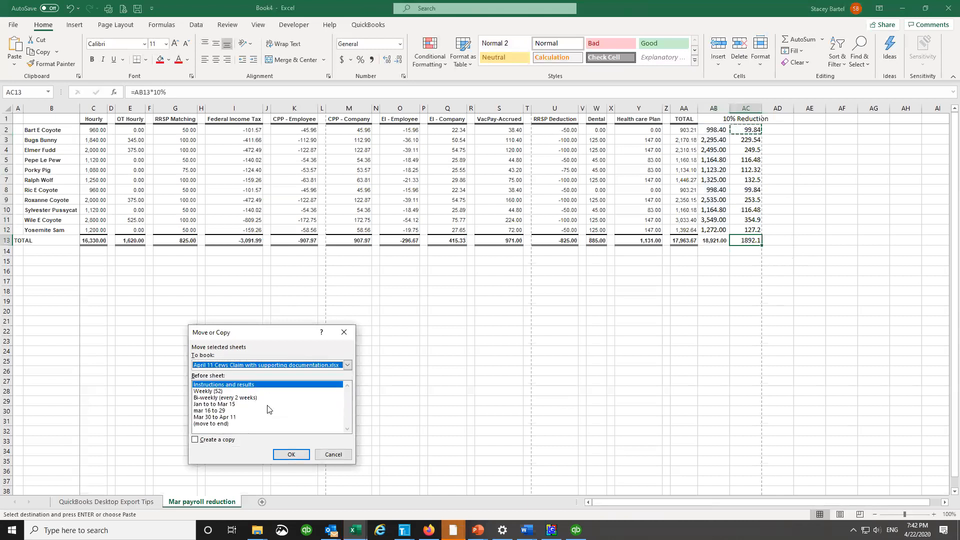
pyautogui.click(212, 425)
pyautogui.click(216, 440)
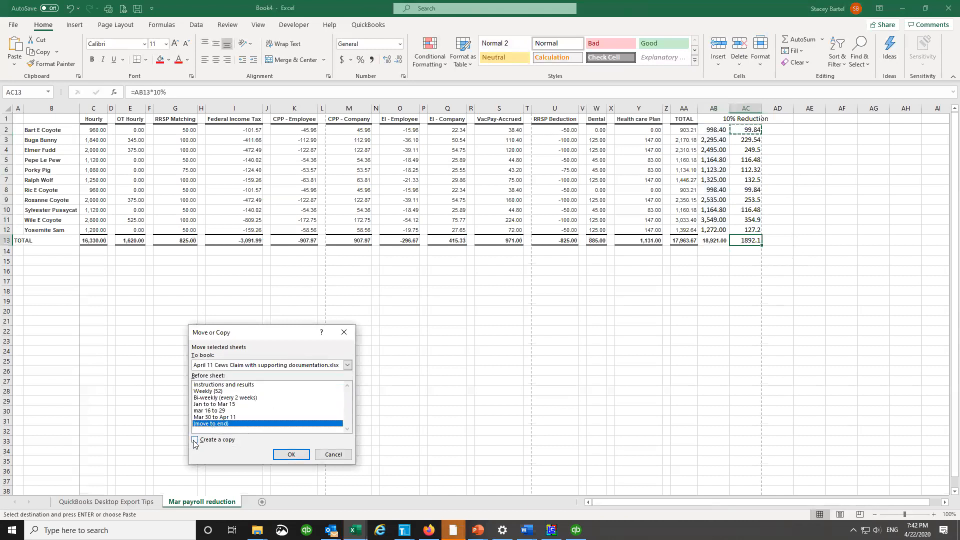
pyautogui.click(291, 455)
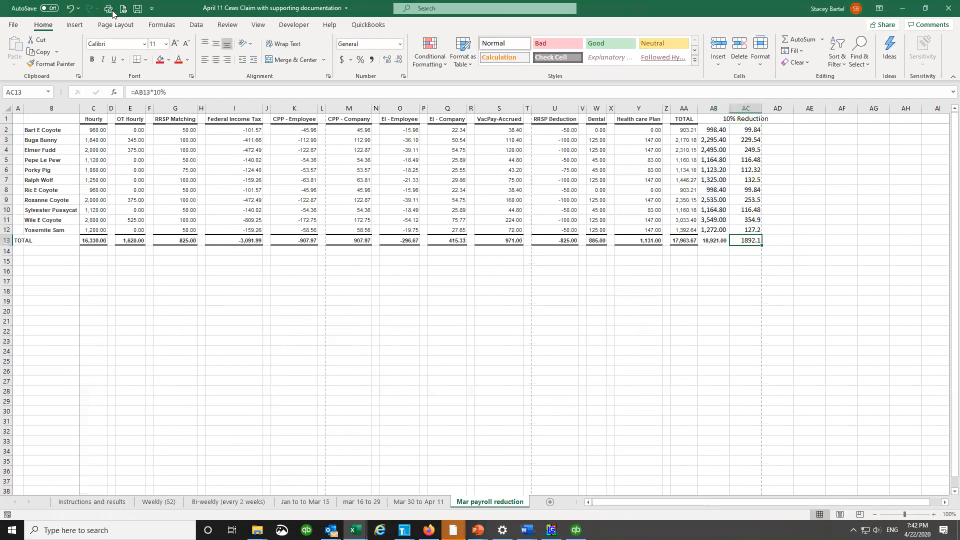
pyautogui.click(138, 8)
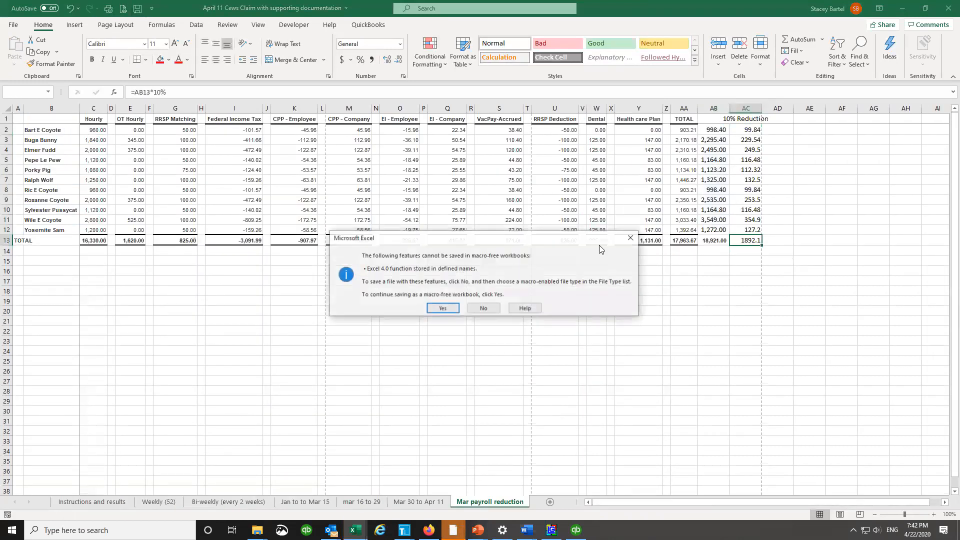
pyautogui.click(443, 309)
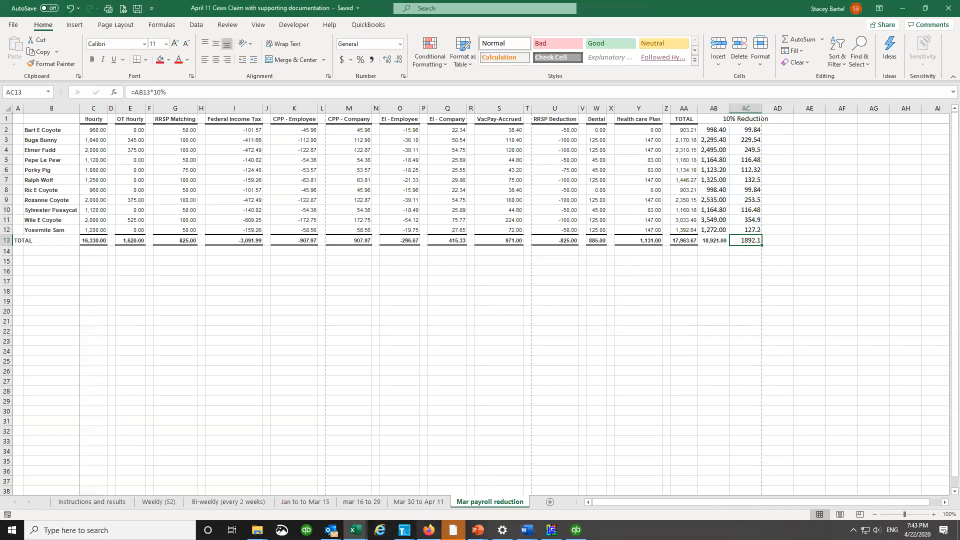
# Step: Return to the Canada.ca calculator in Firefox, maximize its window and calculate the total wage subsidy
pyautogui.click(429, 530)
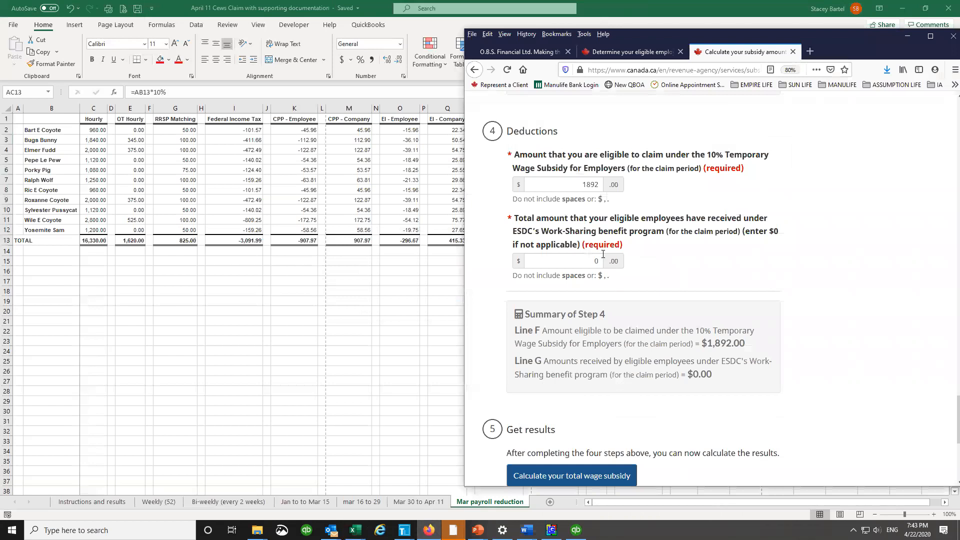
pyautogui.scroll(-3, 597, 326)
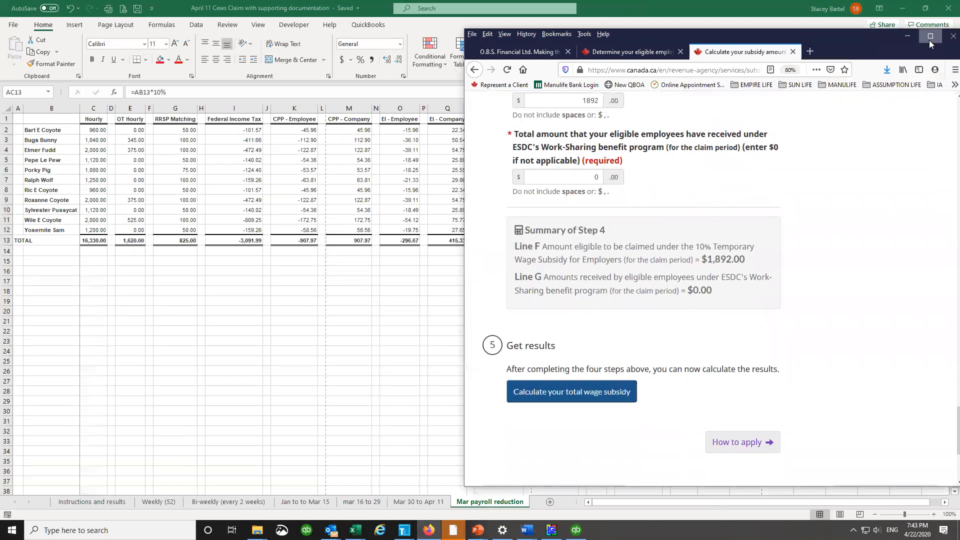
pyautogui.click(930, 36)
pyautogui.scroll(-2, 392, 300)
pyautogui.scroll(2, 370, 320)
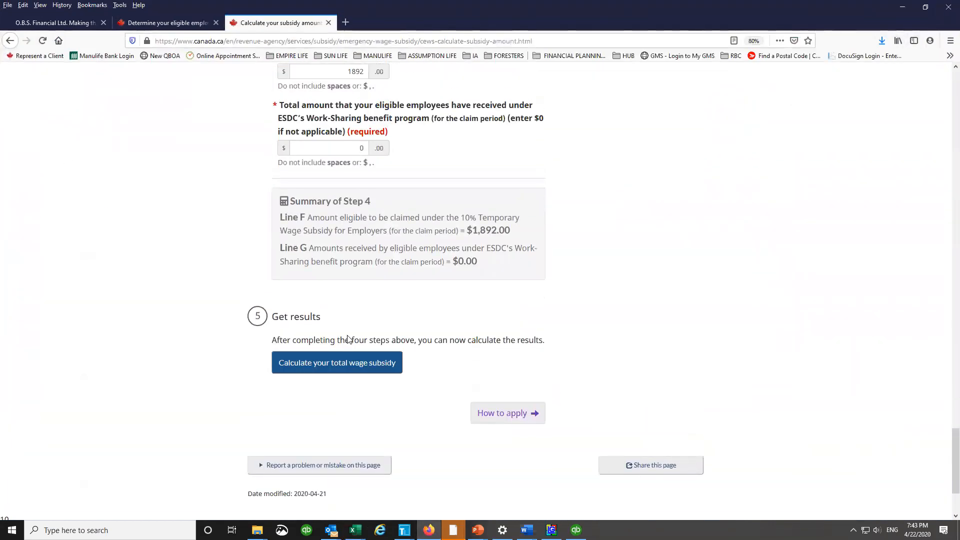
pyautogui.click(336, 366)
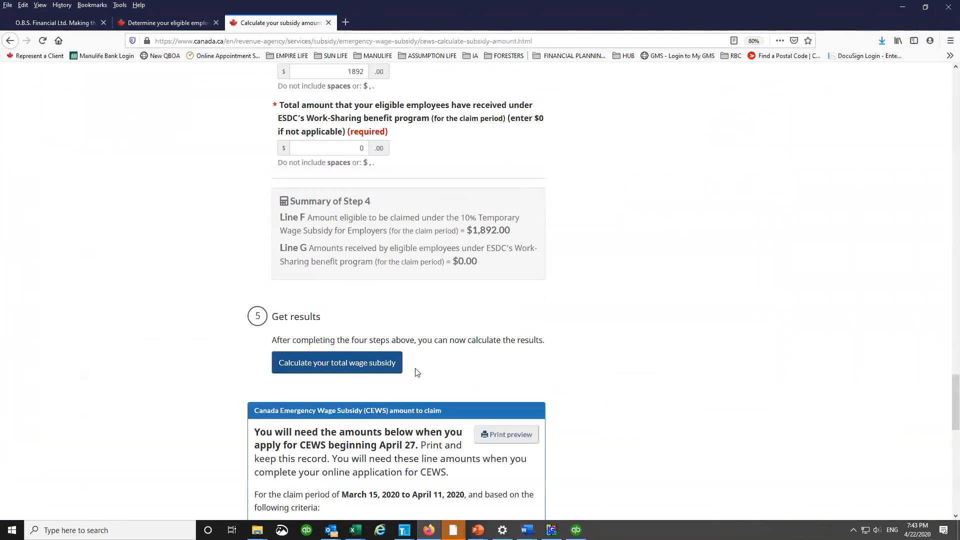
# Step: Open the print preview of the CEWS amount to claim and review its line amounts and claim summary
pyautogui.scroll(-3, 461, 396)
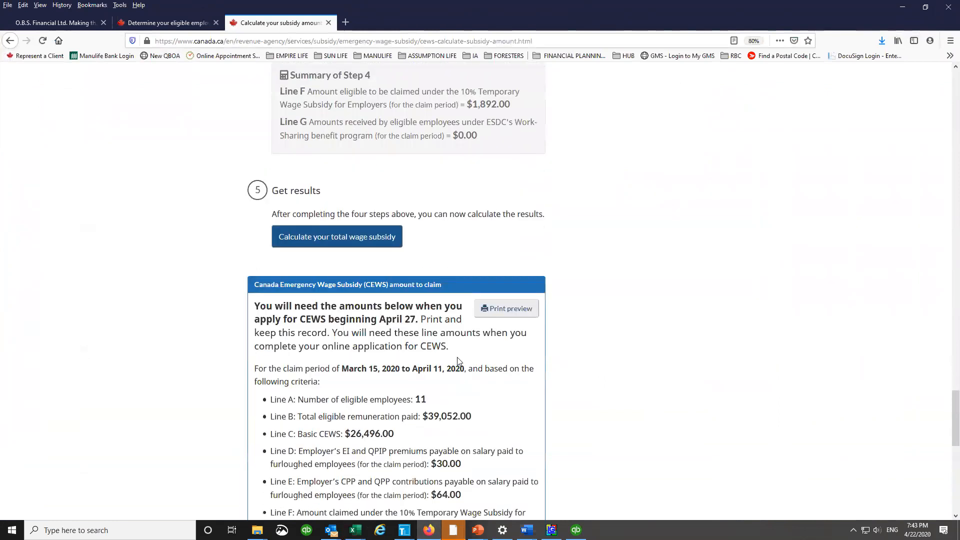
pyautogui.click(517, 312)
pyautogui.scroll(-2, 524, 377)
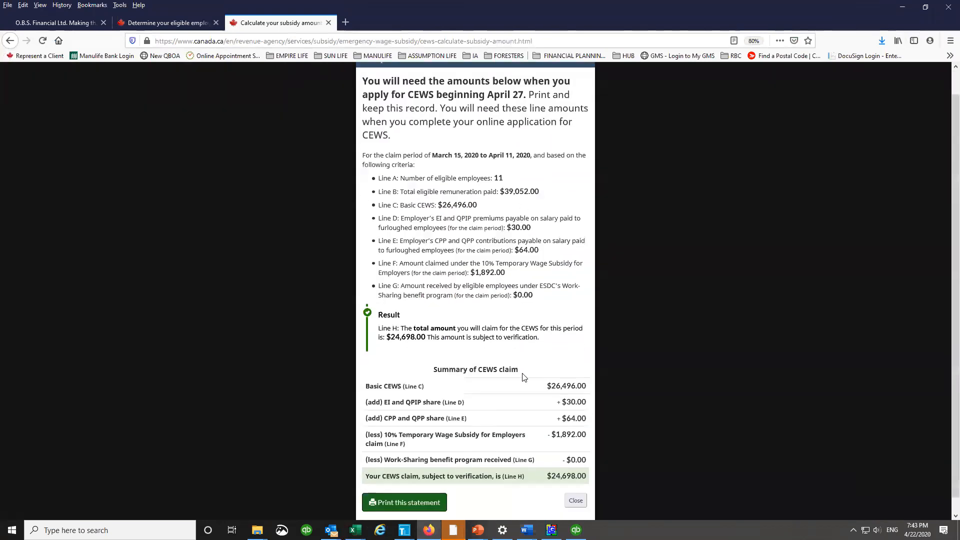
pyautogui.scroll(2, 524, 371)
pyautogui.scroll(-2, 524, 360)
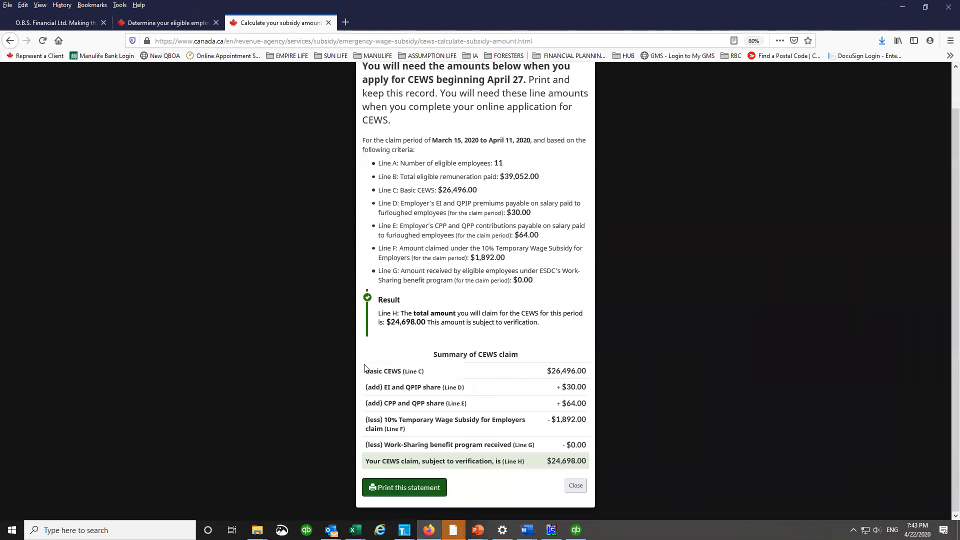
# Step: Leave the claim's print preview and return to the subsidy calculator page
pyautogui.click(10, 41)
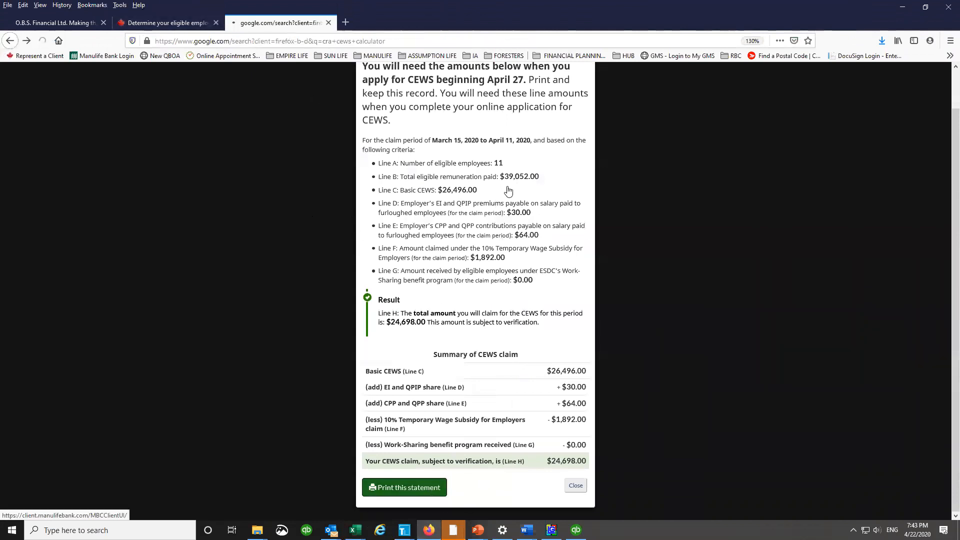
pyautogui.scroll(-2, 463, 293)
pyautogui.click(27, 40)
pyautogui.scroll(3, 447, 288)
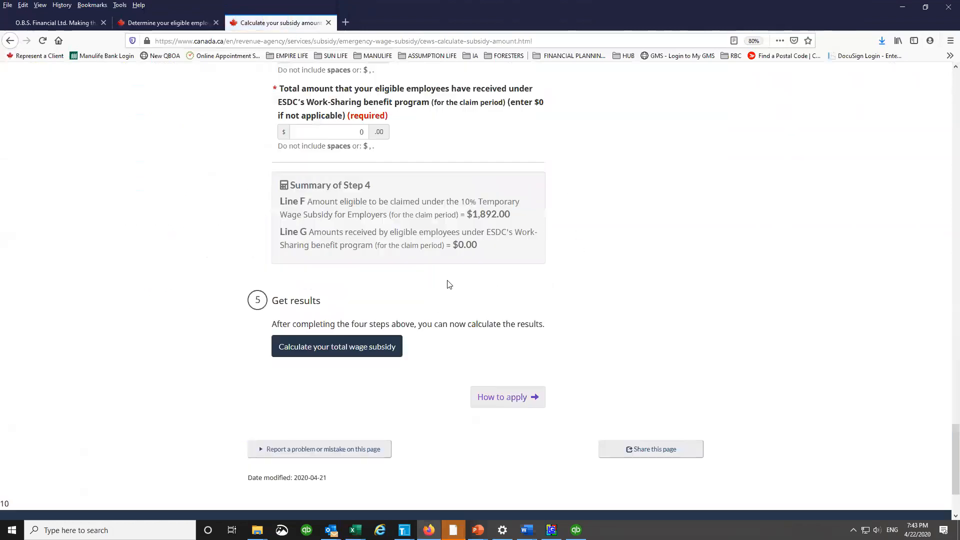
# Step: Check the entered contributions and deductions, recalculate the total wage subsidy and review the Summary of CEWS claim
pyautogui.scroll(7, 491, 300)
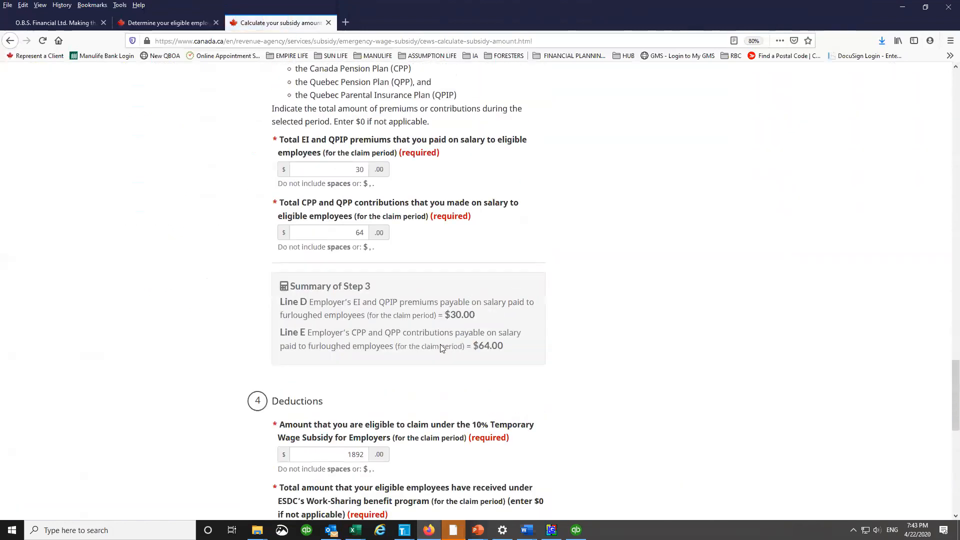
pyautogui.scroll(-6, 446, 347)
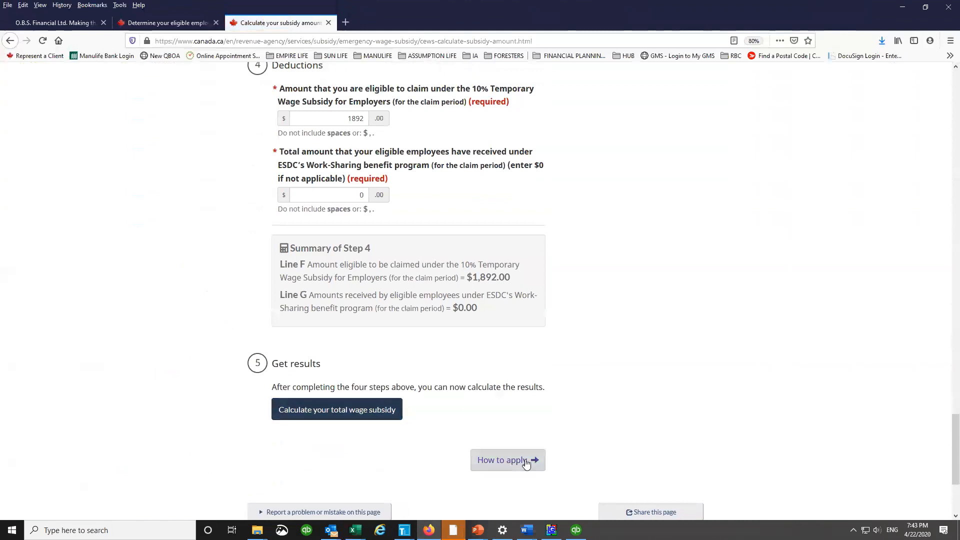
pyautogui.click(382, 413)
pyautogui.scroll(-6, 530, 423)
pyautogui.scroll(-8, 523, 424)
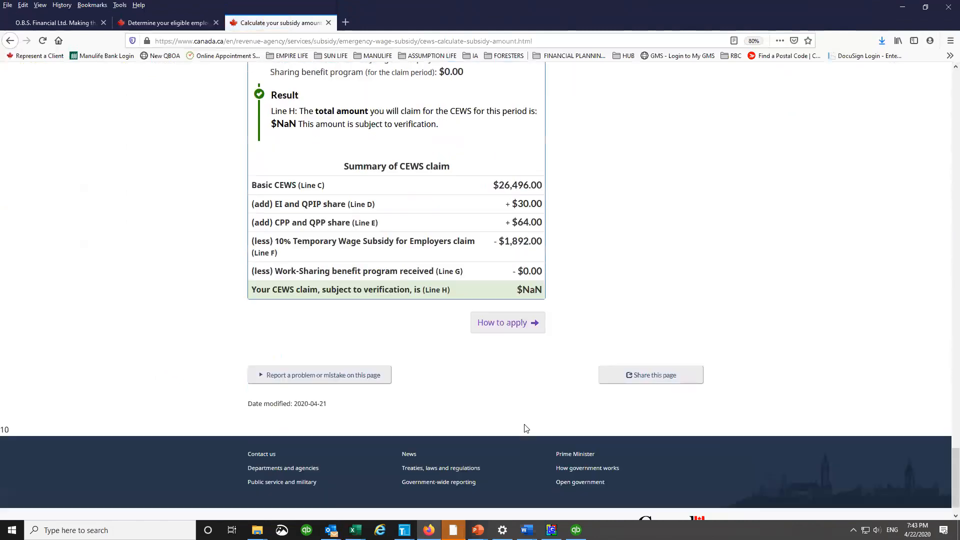
# Step: Open the How to apply page and read the preparation steps, the fraudulent claims rules and the record-keeping requirement
pyautogui.click(539, 301)
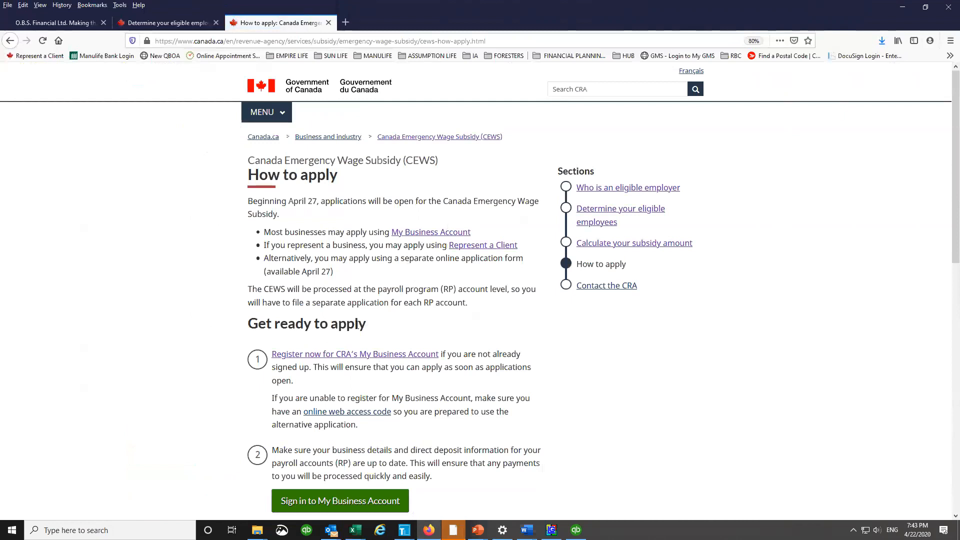
pyautogui.scroll(-3, 393, 491)
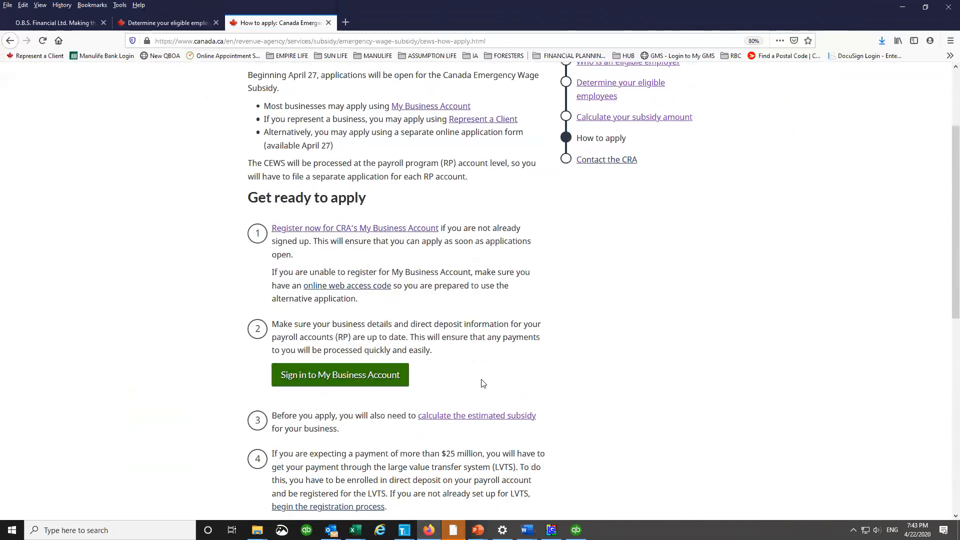
pyautogui.scroll(-2, 482, 382)
pyautogui.scroll(-5, 444, 393)
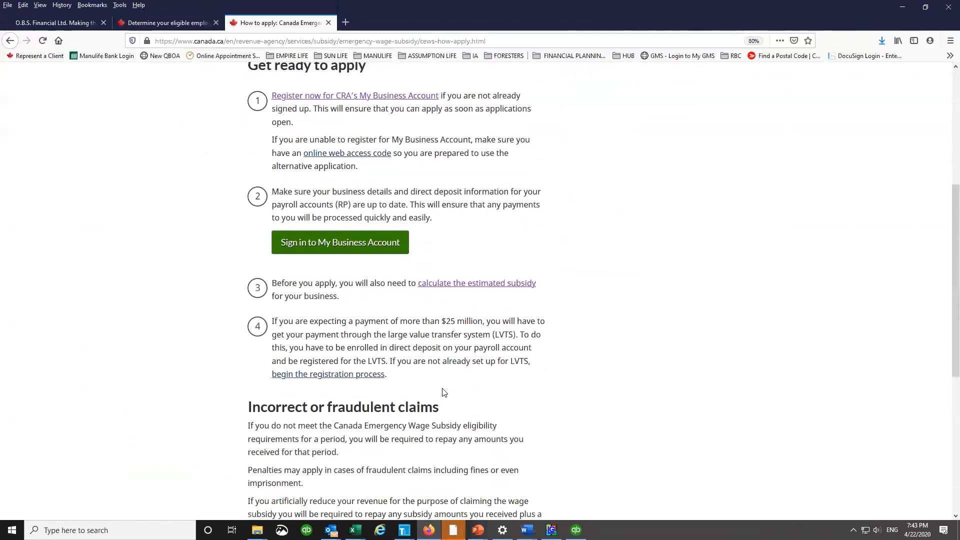
pyautogui.scroll(-1, 443, 395)
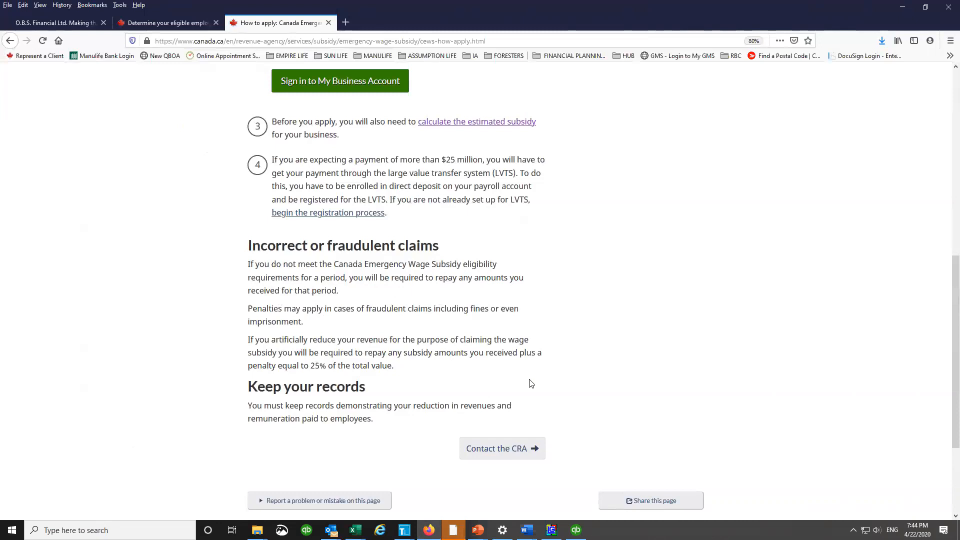
pyautogui.scroll(-1, 530, 420)
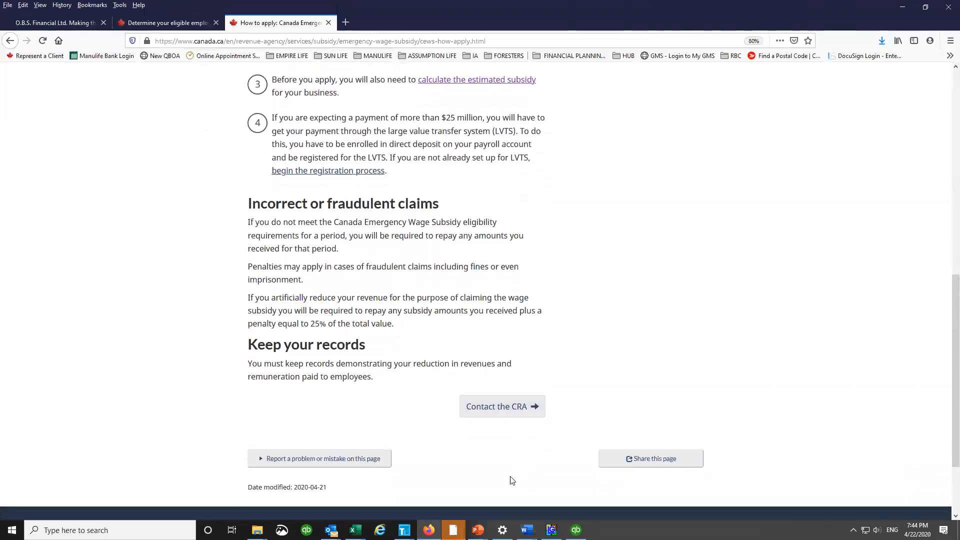
pyautogui.scroll(-1, 532, 497)
pyautogui.scroll(-2, 532, 497)
# Step: Switch to the CEWS Calculator Presentation in PowerPoint
pyautogui.moveTo(477, 530)
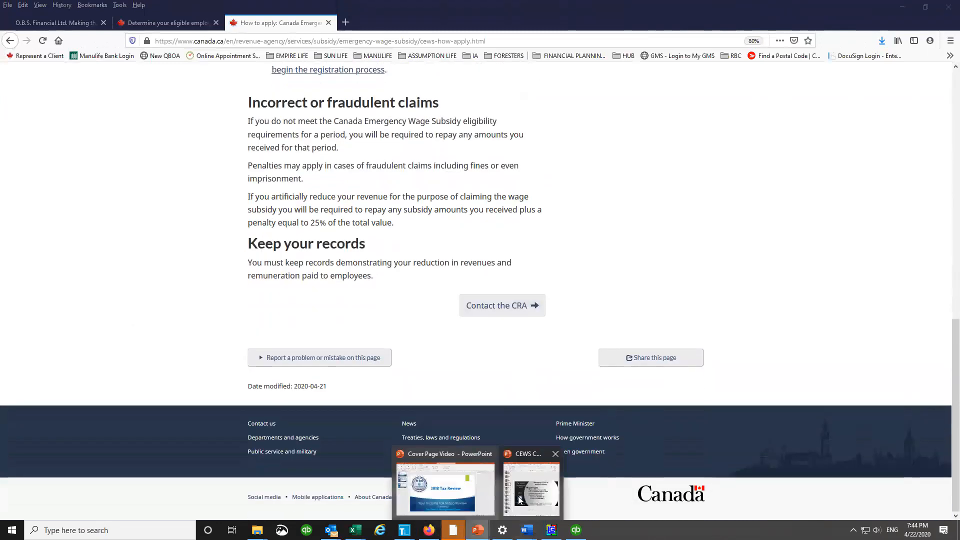
pyautogui.click(531, 490)
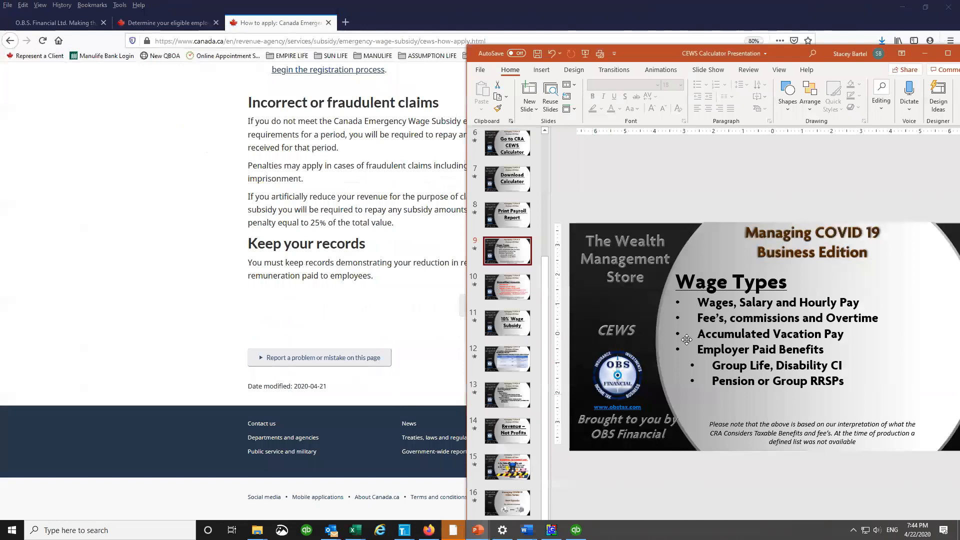